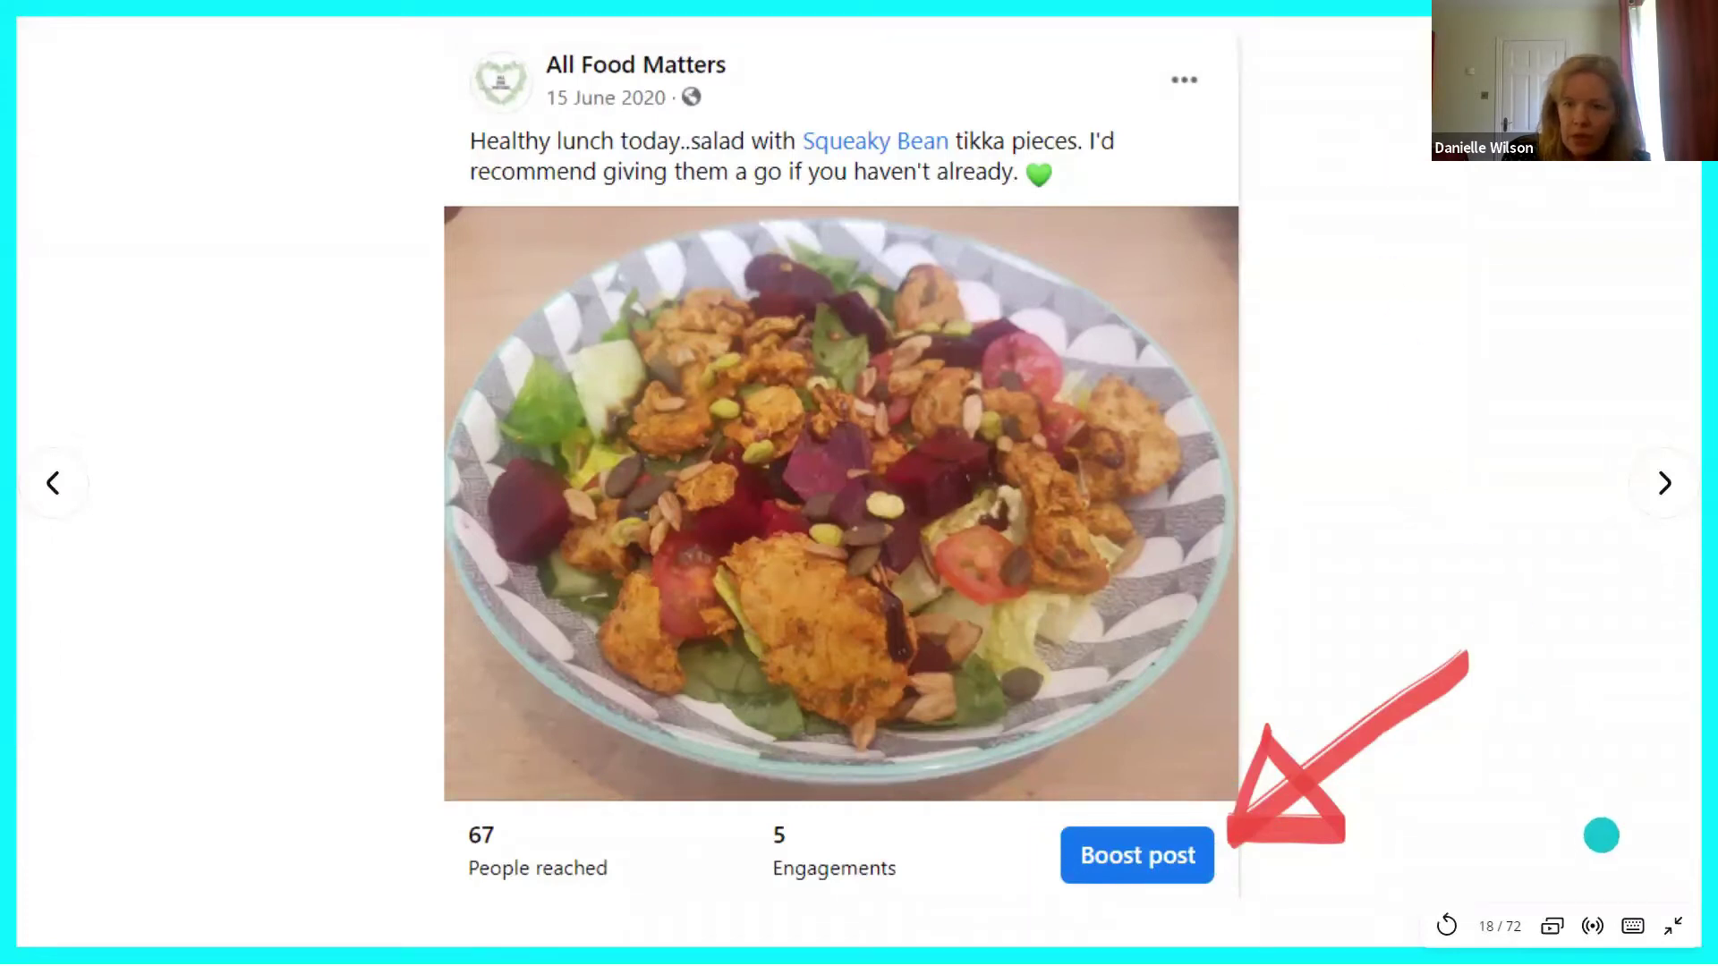
# Exit the full-screen presentation, switch to the All Food Matters page on Facebook and dismiss the new notification
pyautogui.click(1672, 929)
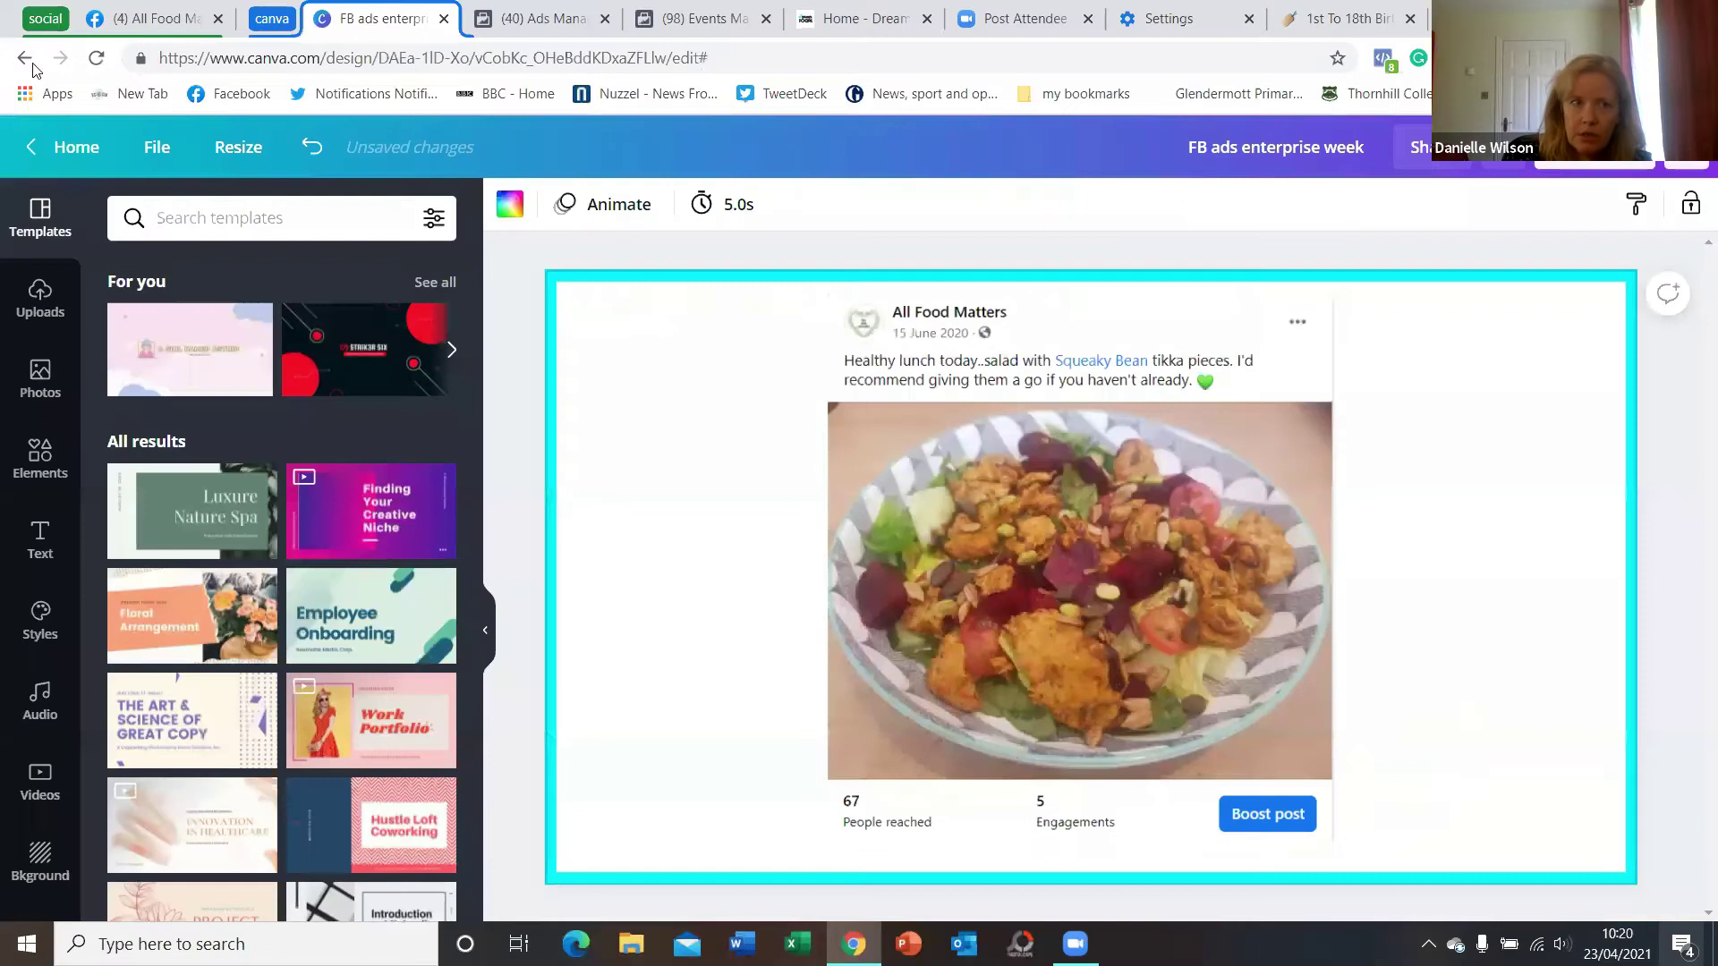
pyautogui.click(114, 25)
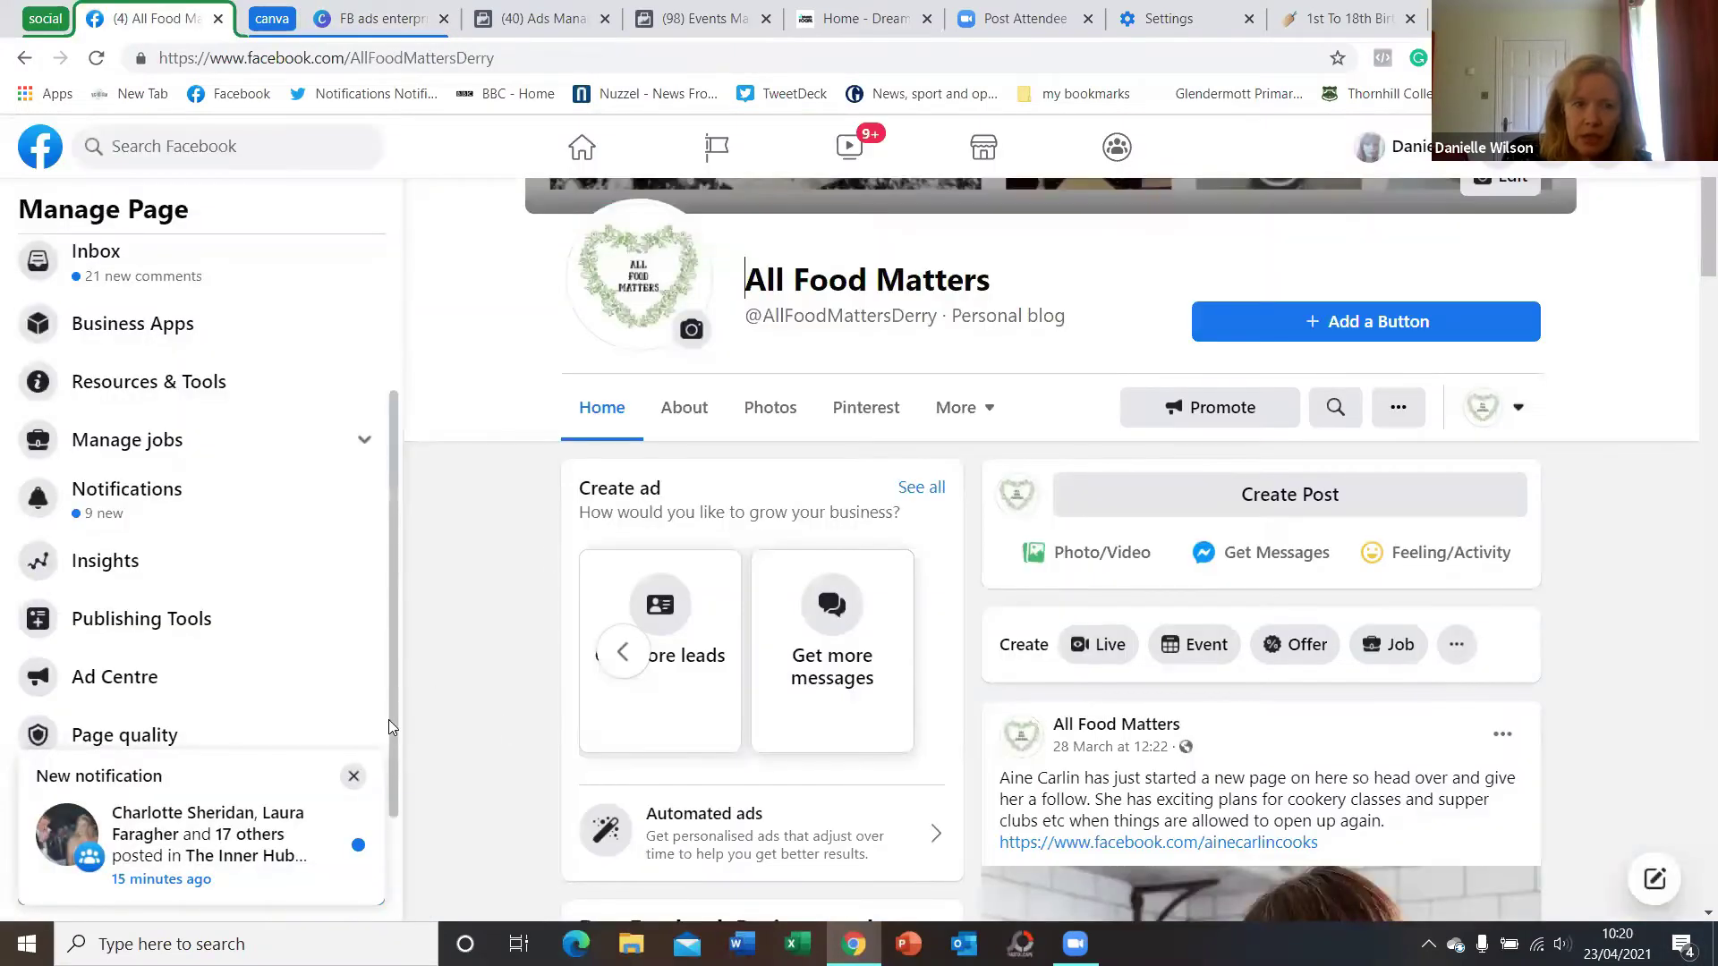
pyautogui.click(354, 775)
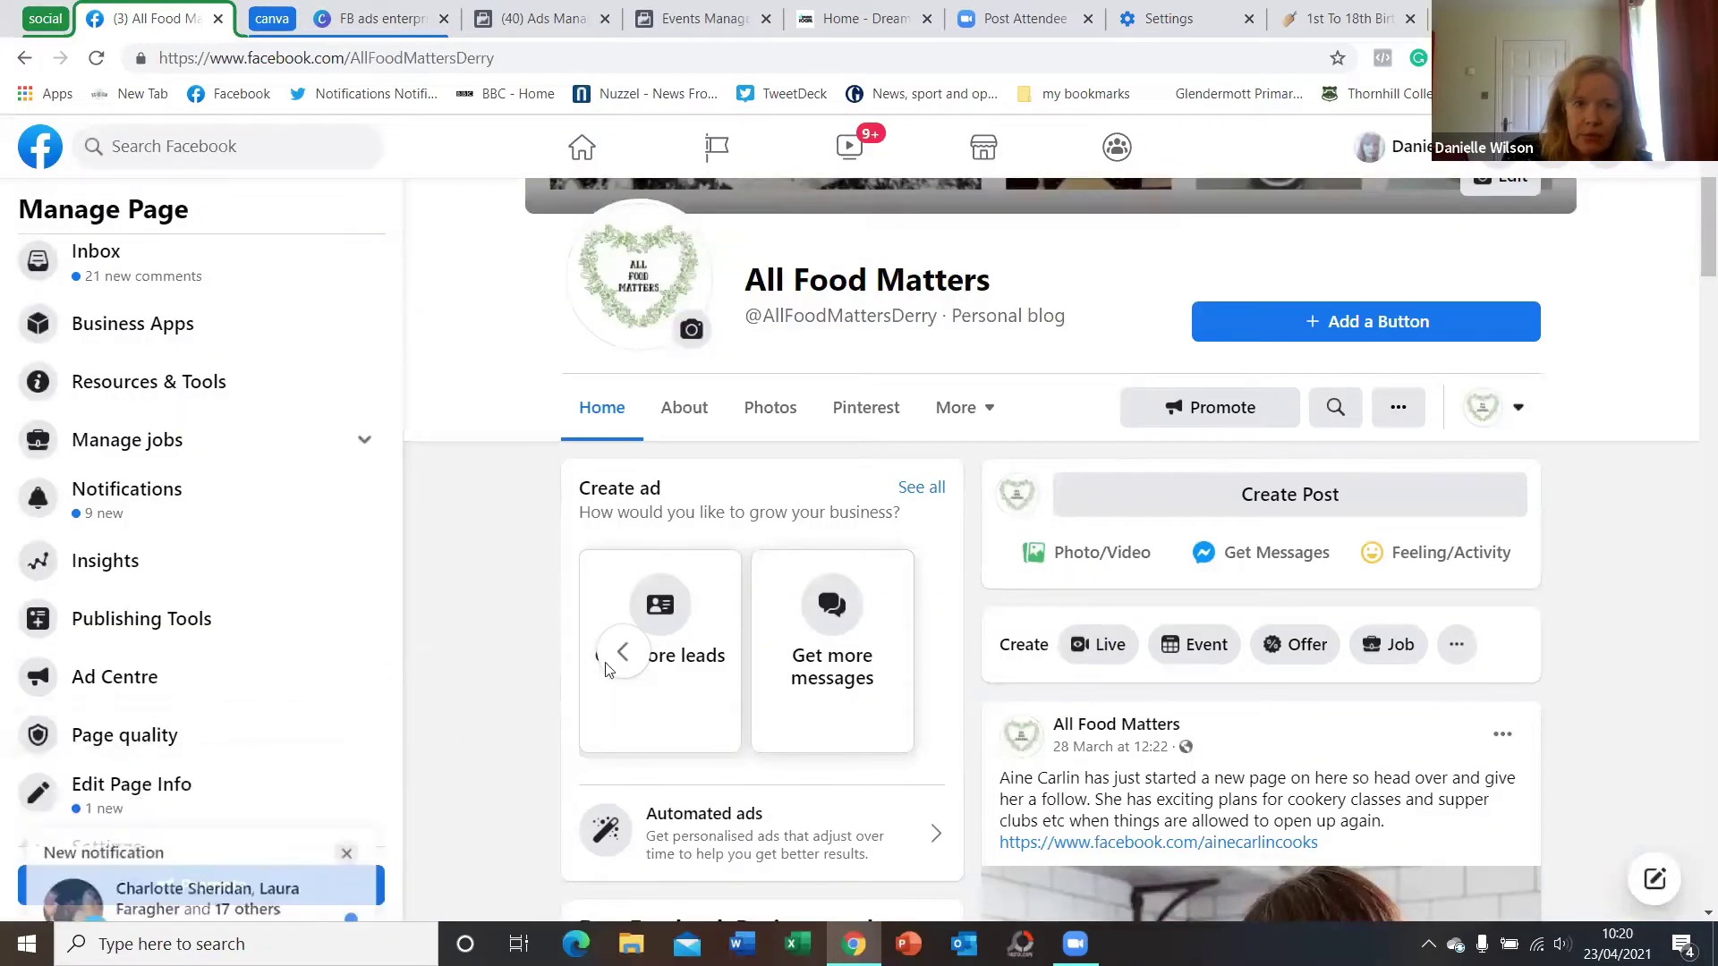
# Find the cottage pie post in the page's feed and open its boost settings
pyautogui.scroll(-6, 1582, 457)
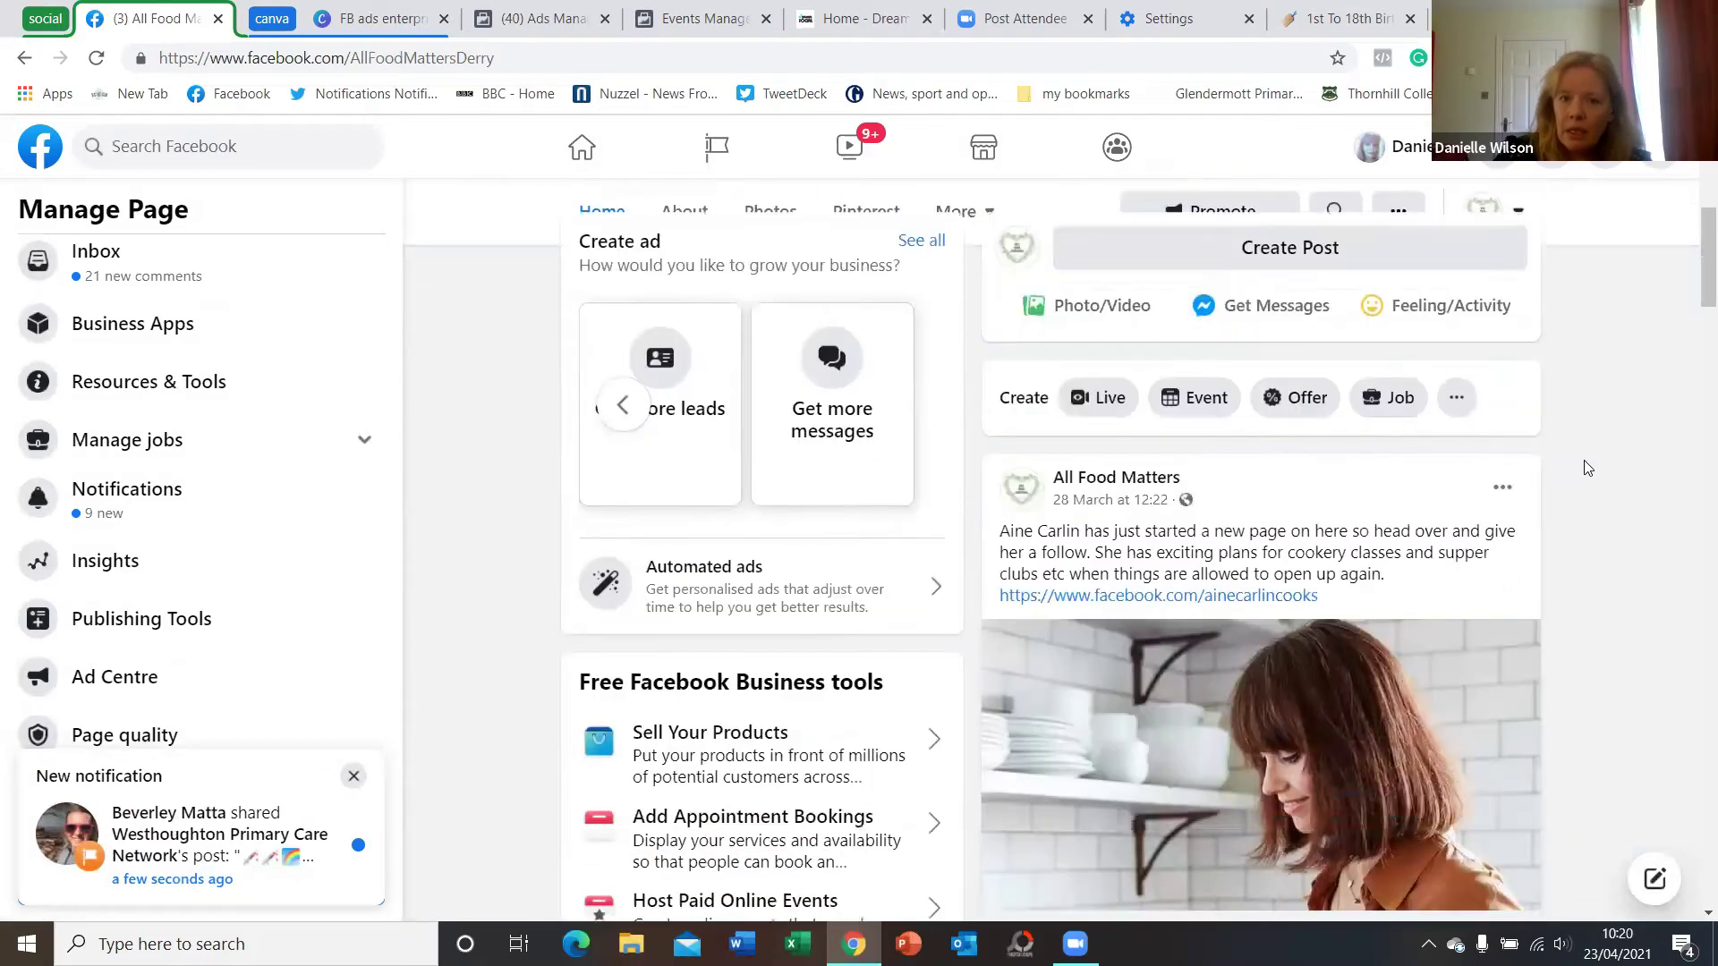
pyautogui.scroll(-12, 1581, 452)
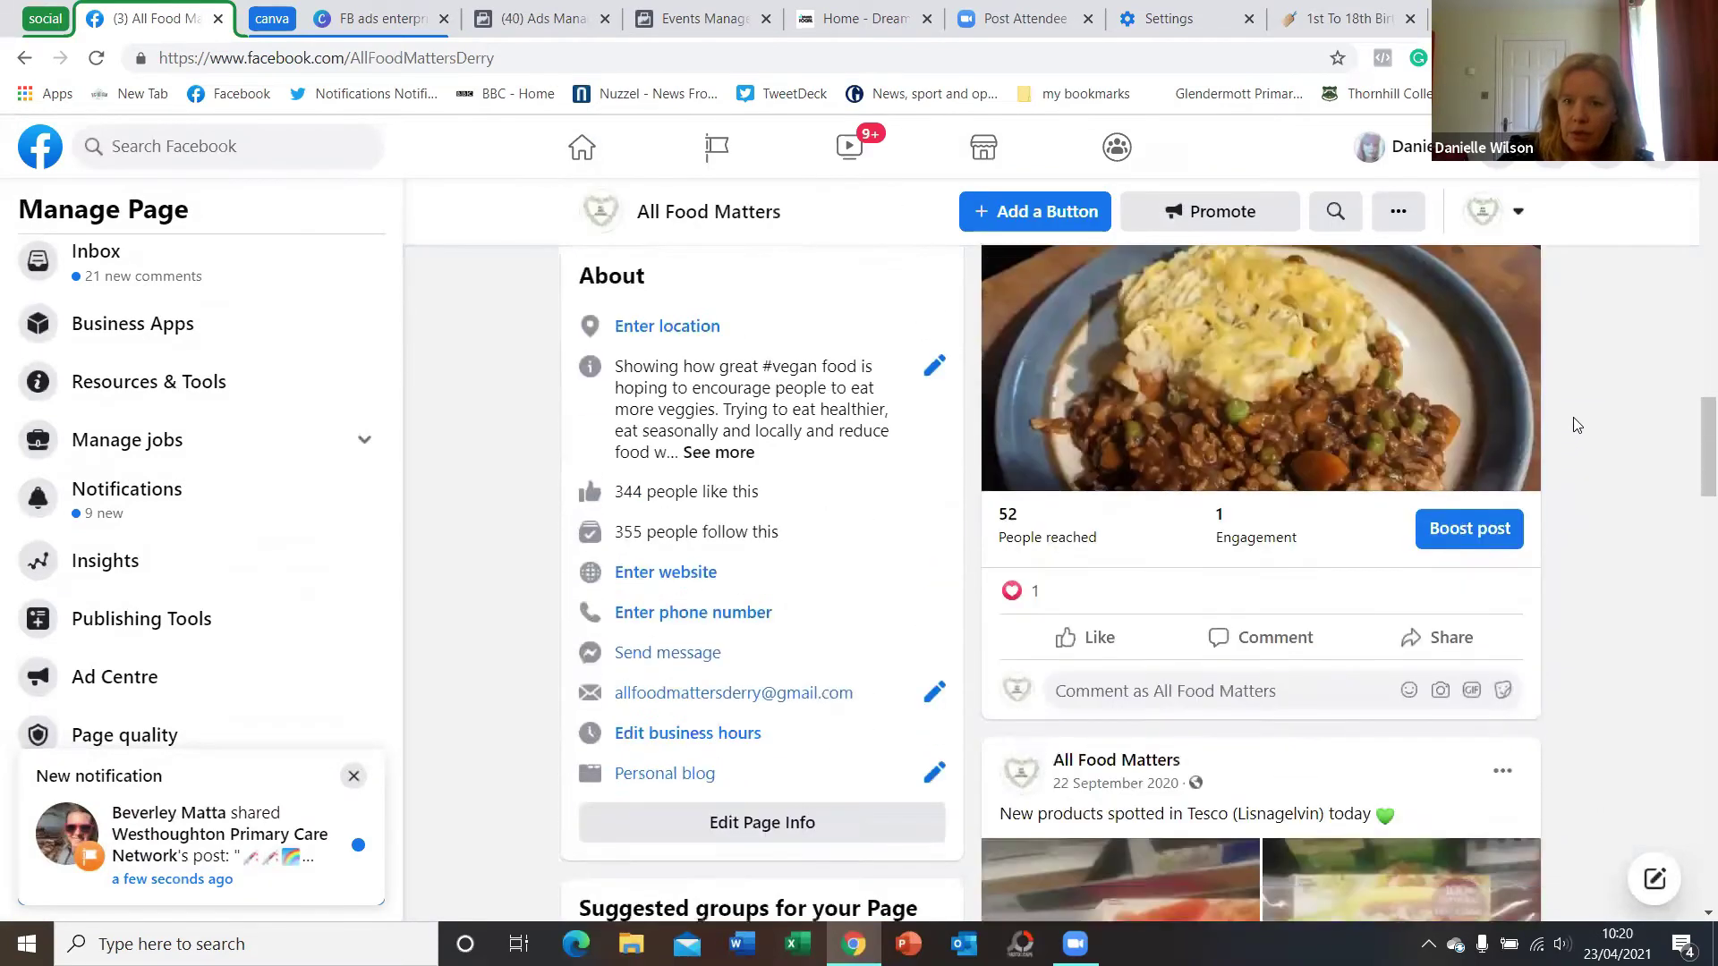
pyautogui.scroll(-2, 1561, 408)
pyautogui.scroll(4, 1549, 387)
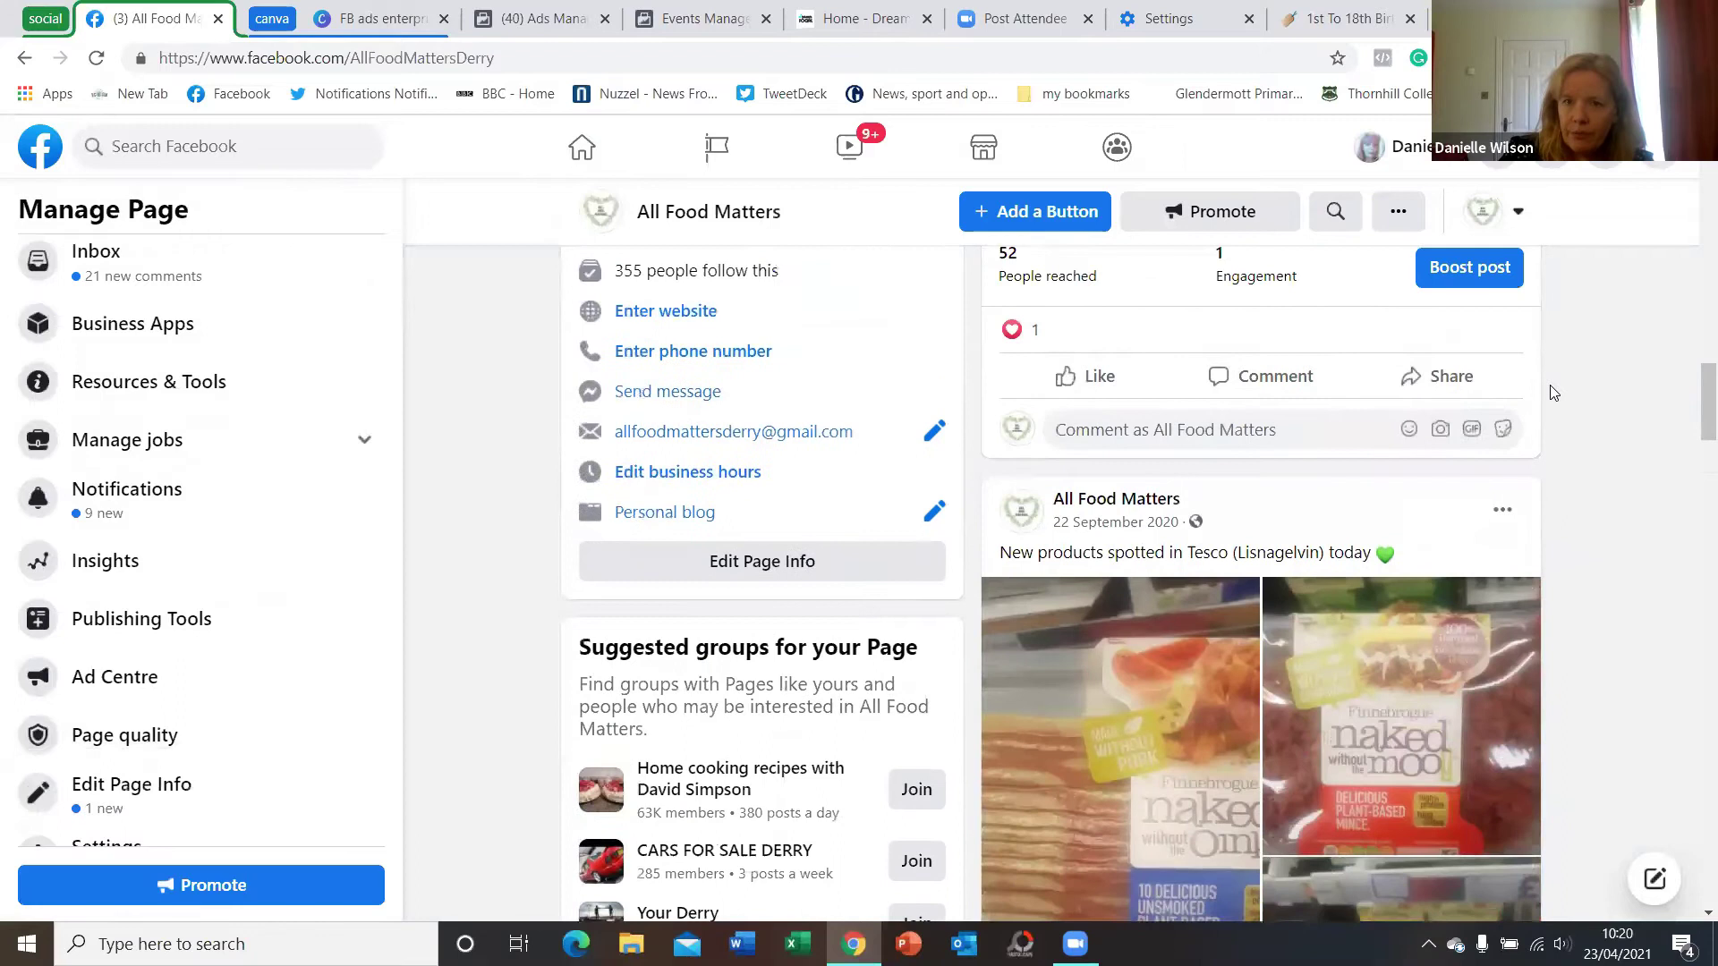
pyautogui.click(1459, 536)
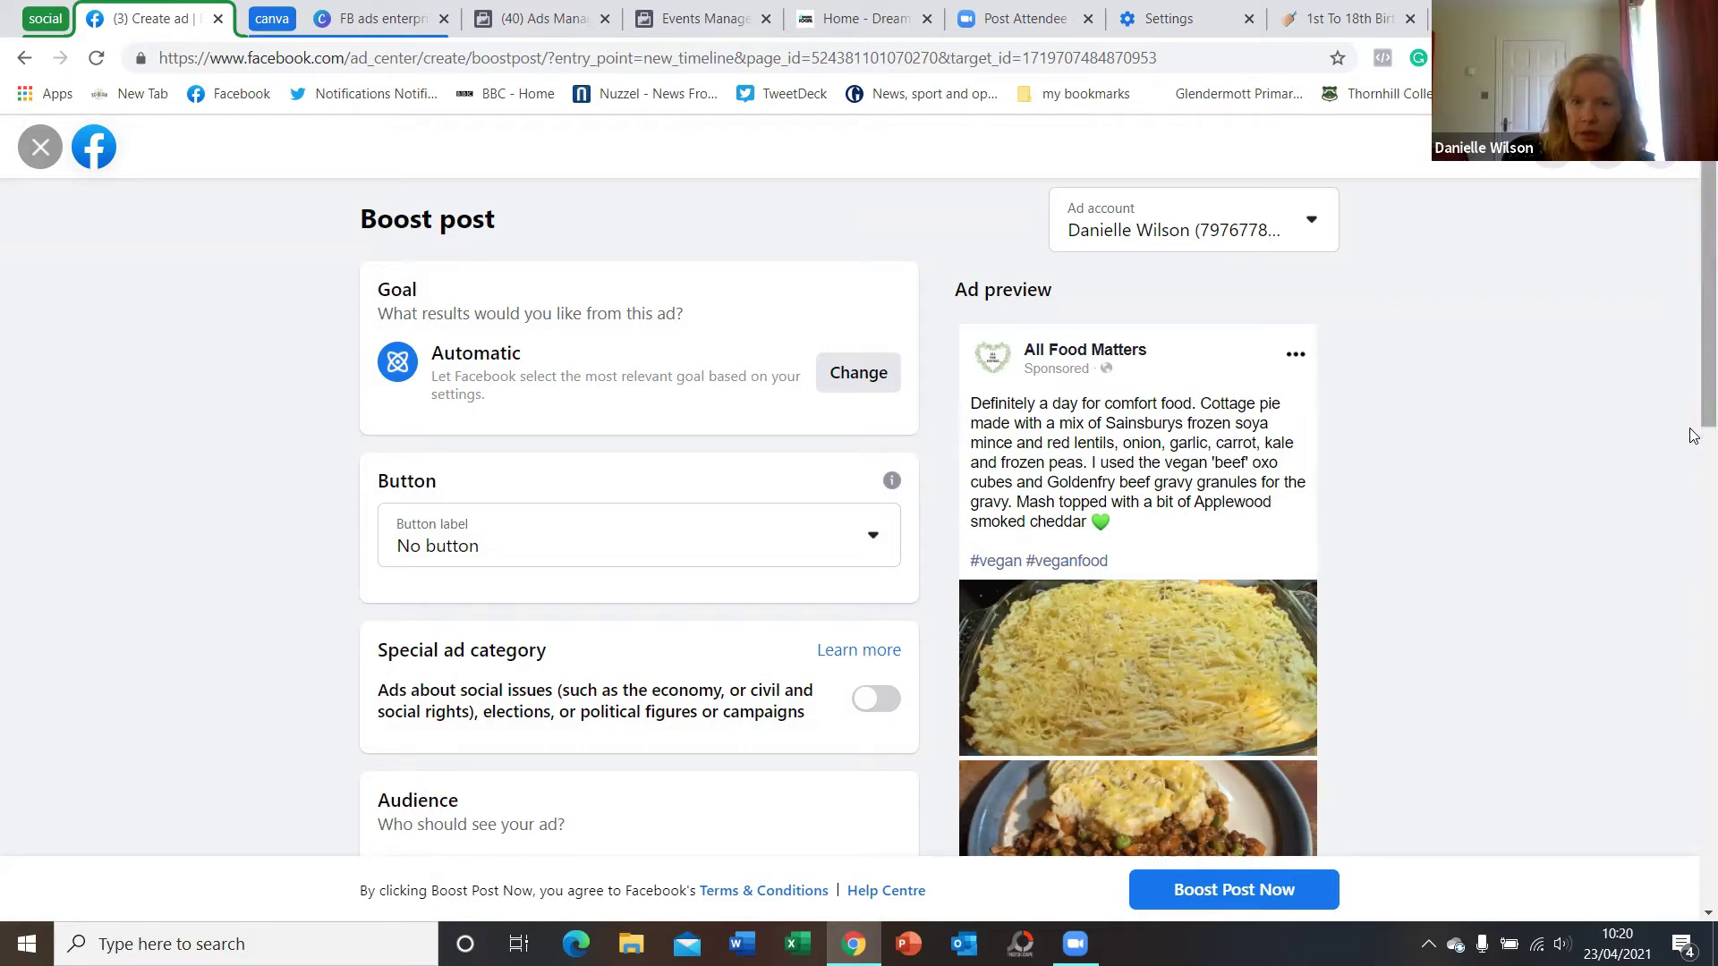
# Review the available goal options for the boosted post and close them without changing the goal
pyautogui.scroll(-2, 1610, 470)
pyautogui.scroll(2, 1610, 470)
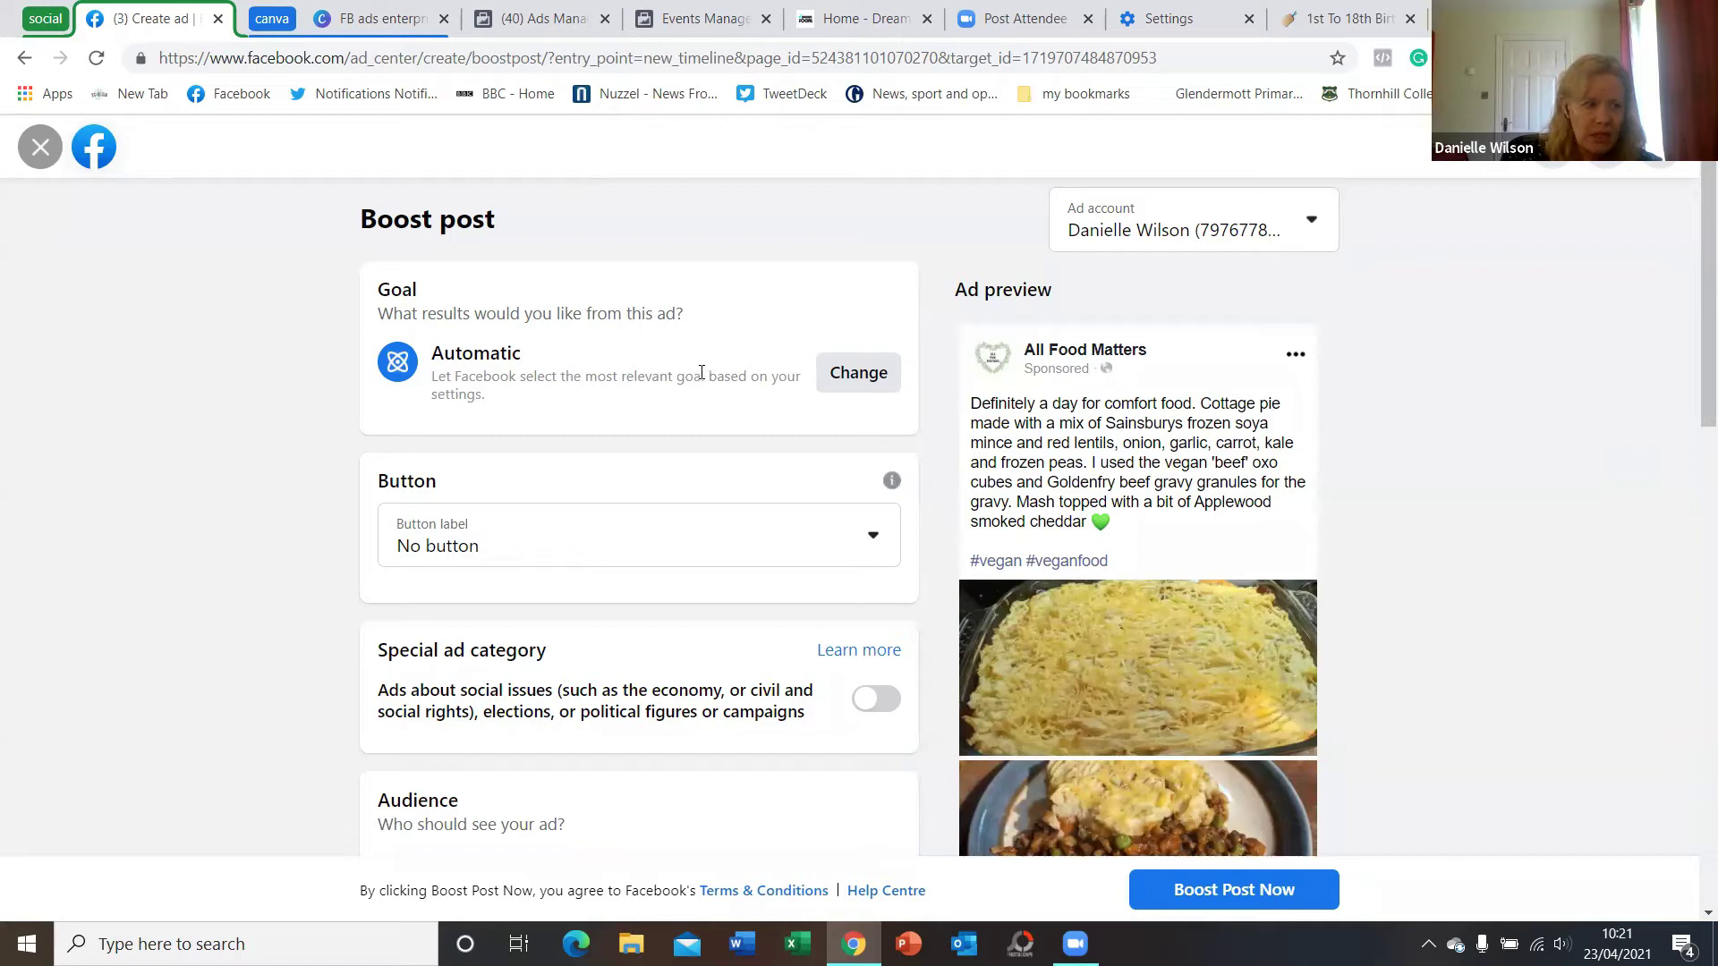
pyautogui.click(875, 380)
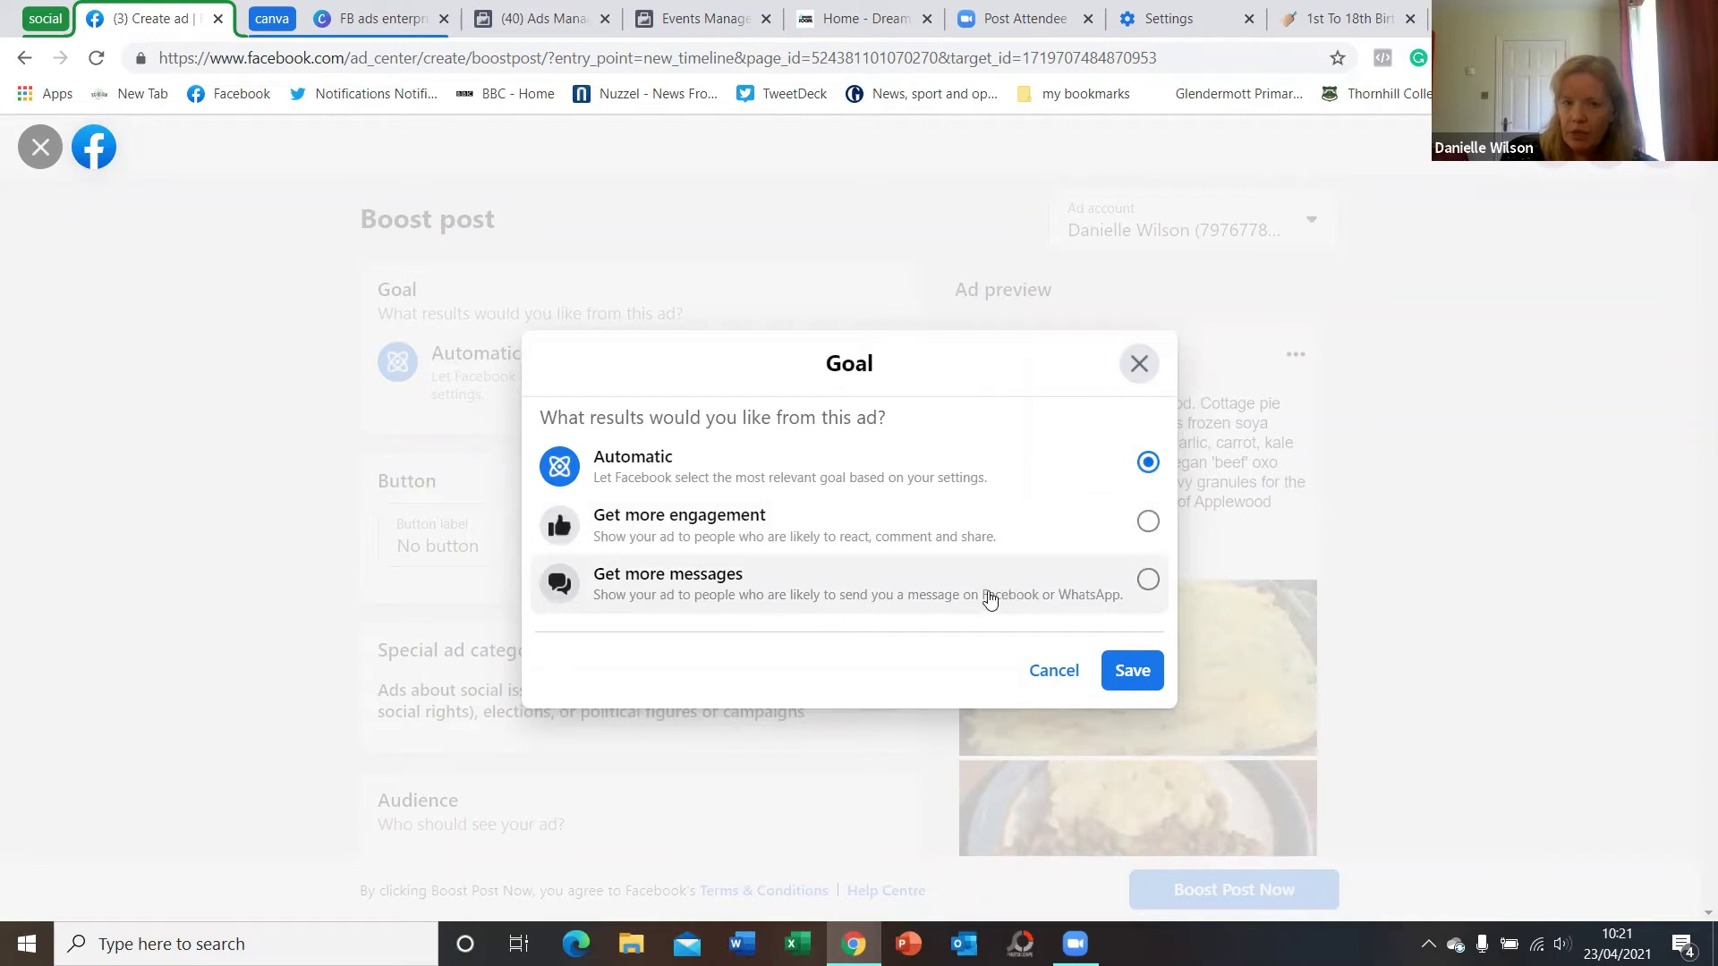
pyautogui.click(1042, 671)
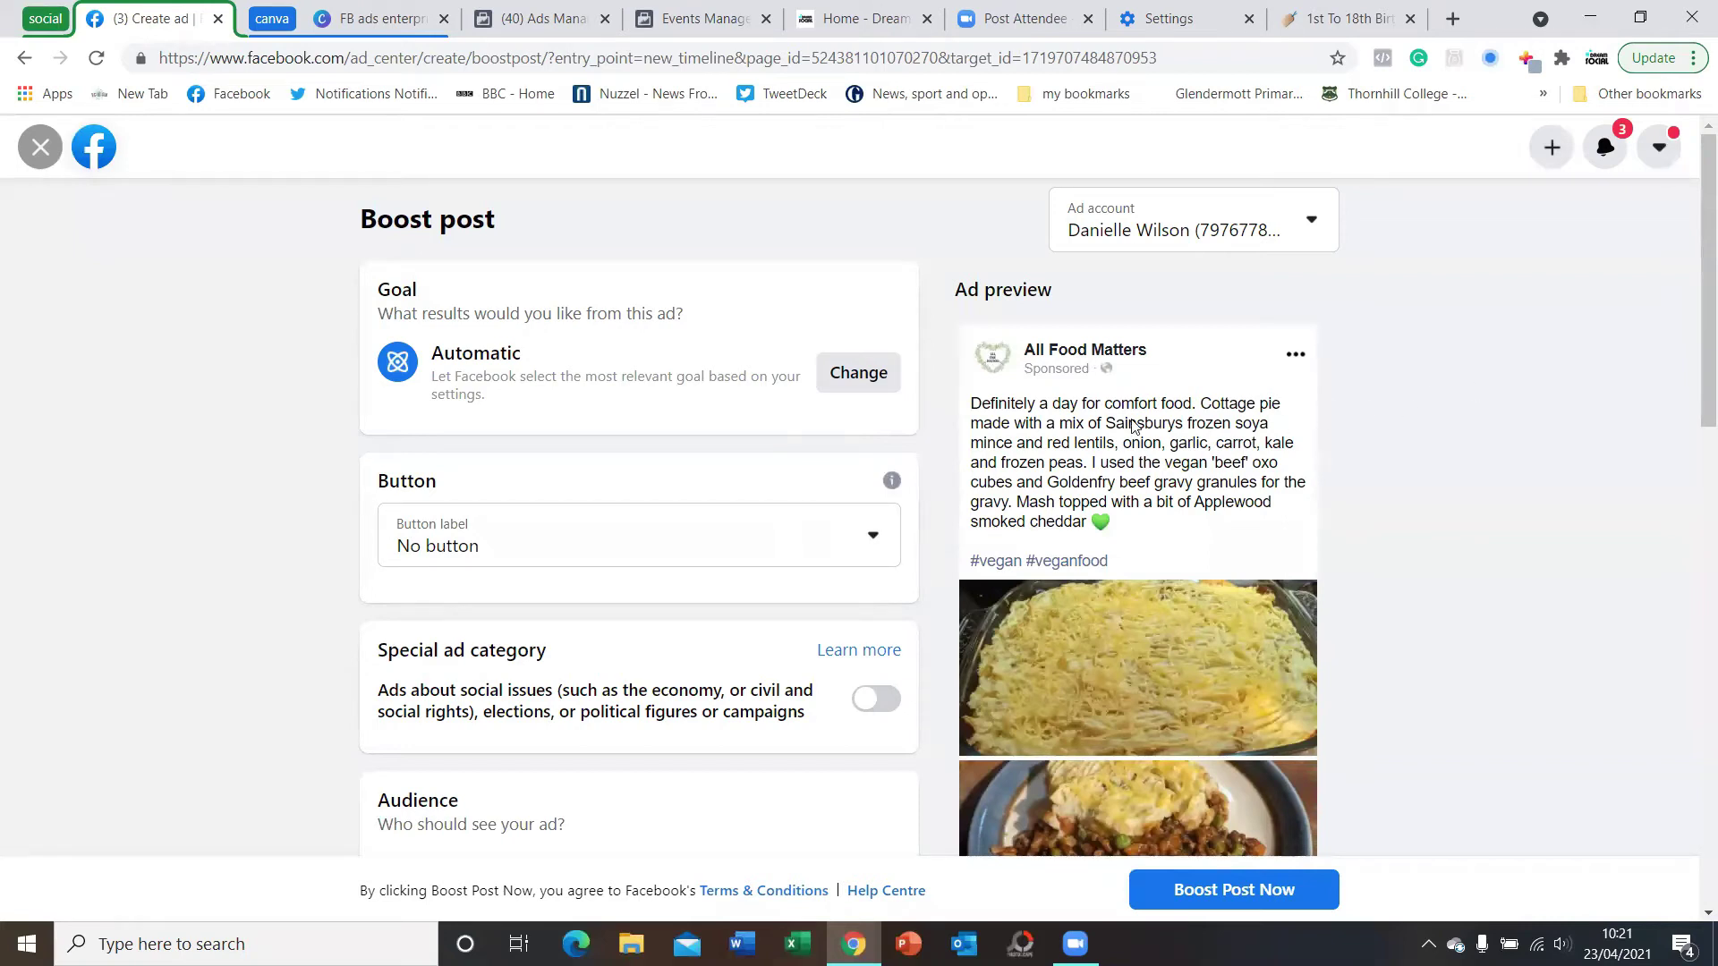
pyautogui.click(844, 383)
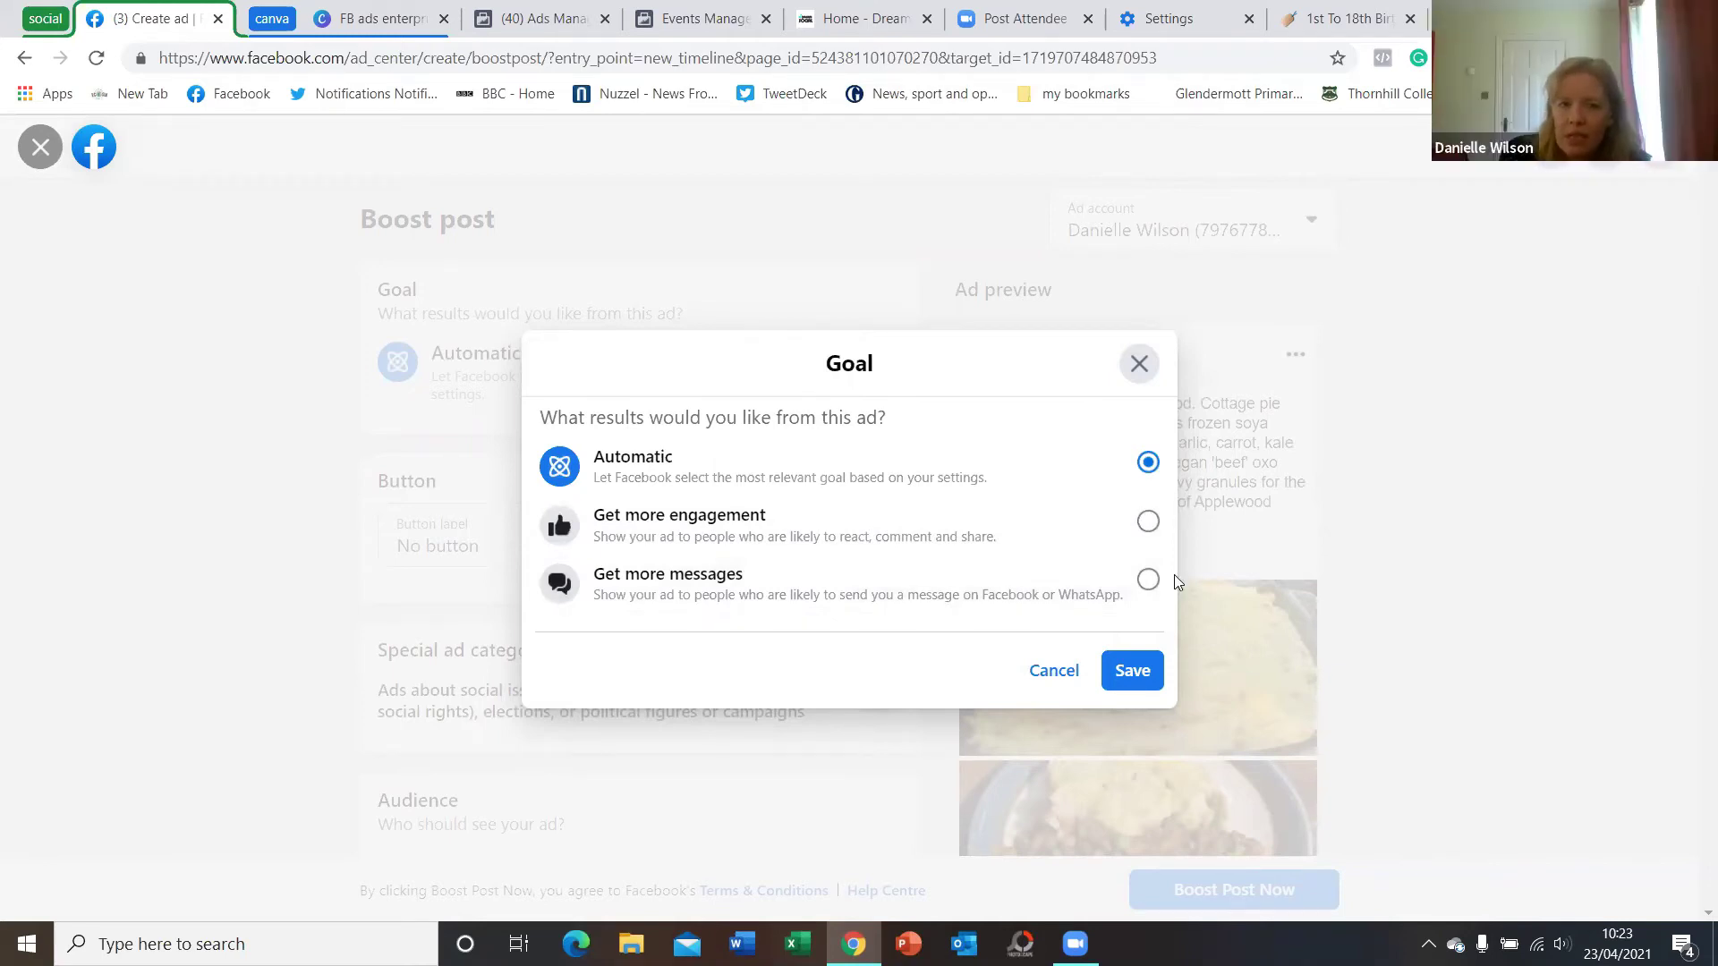
pyautogui.click(1054, 672)
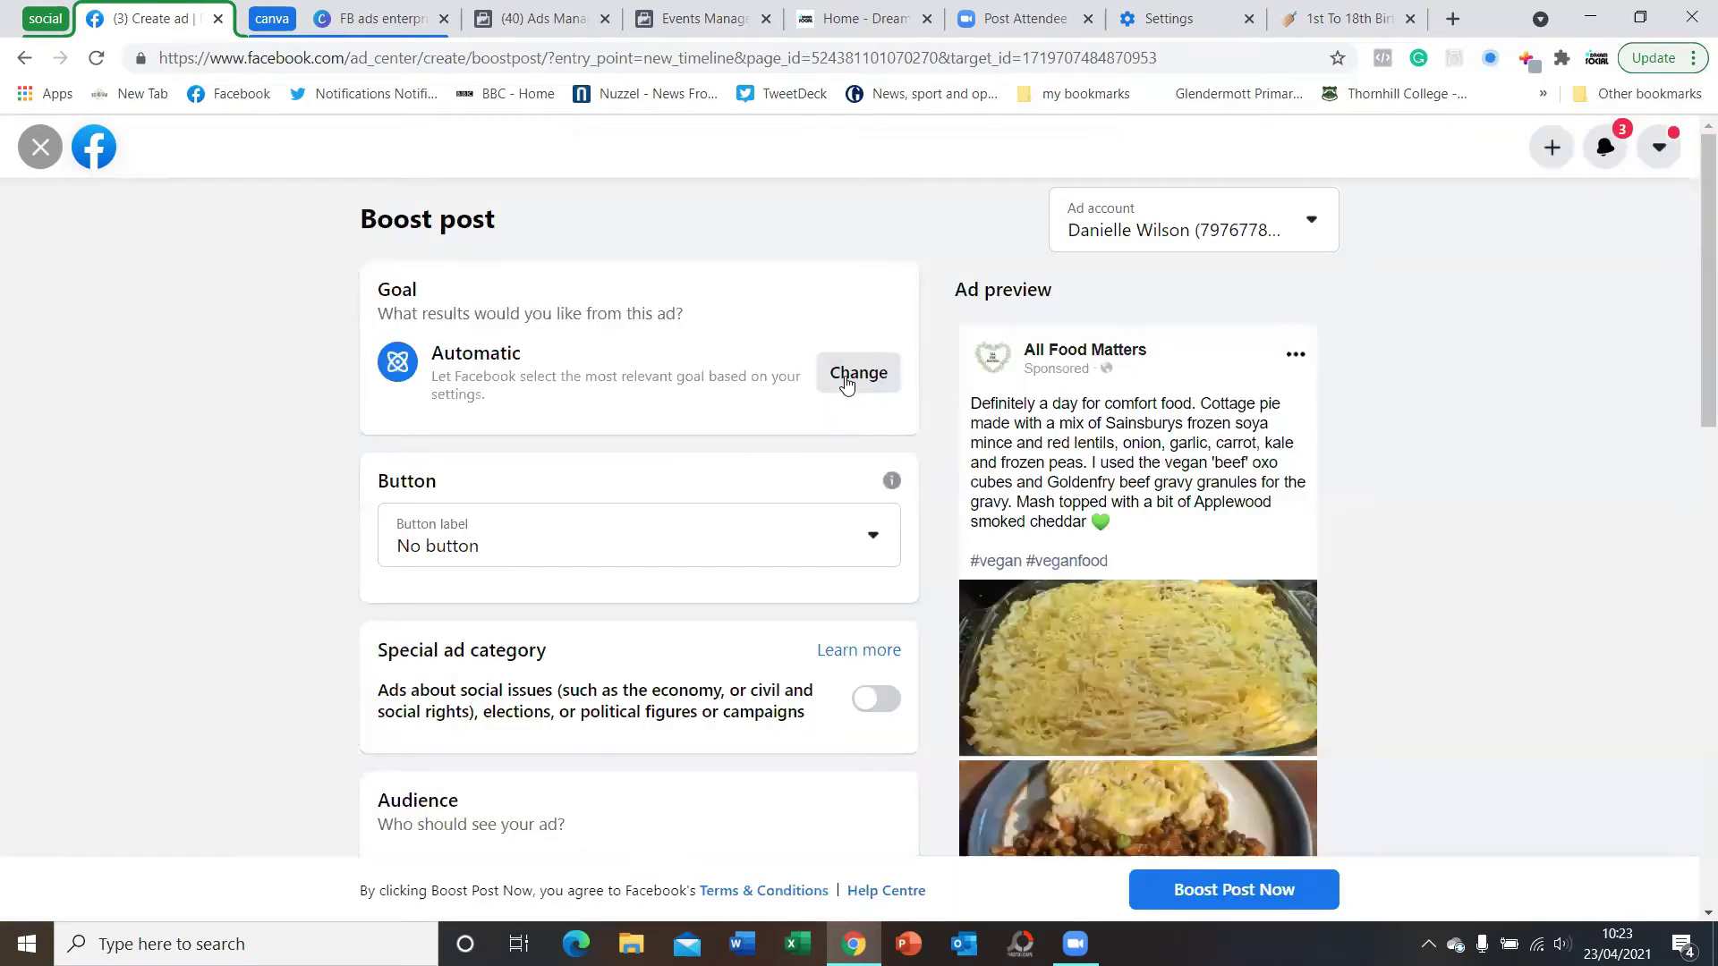
# Change the boosted post's goal to Get more engagement and save it
pyautogui.click(874, 540)
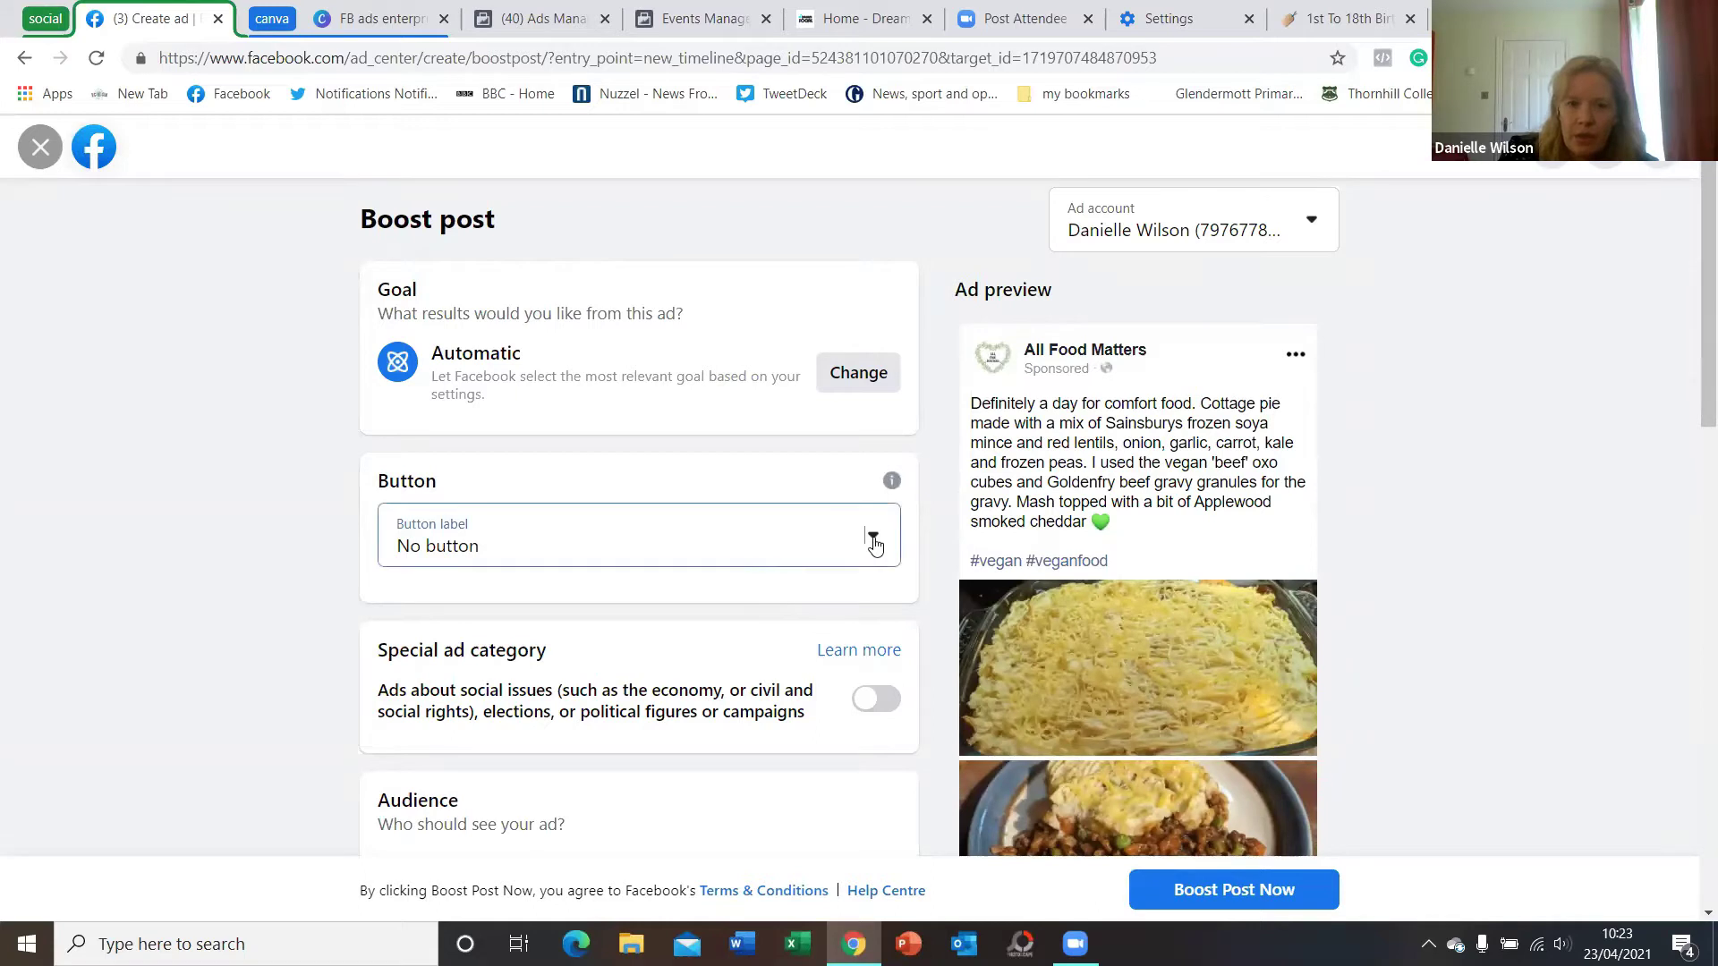
pyautogui.click(836, 383)
pyautogui.click(856, 525)
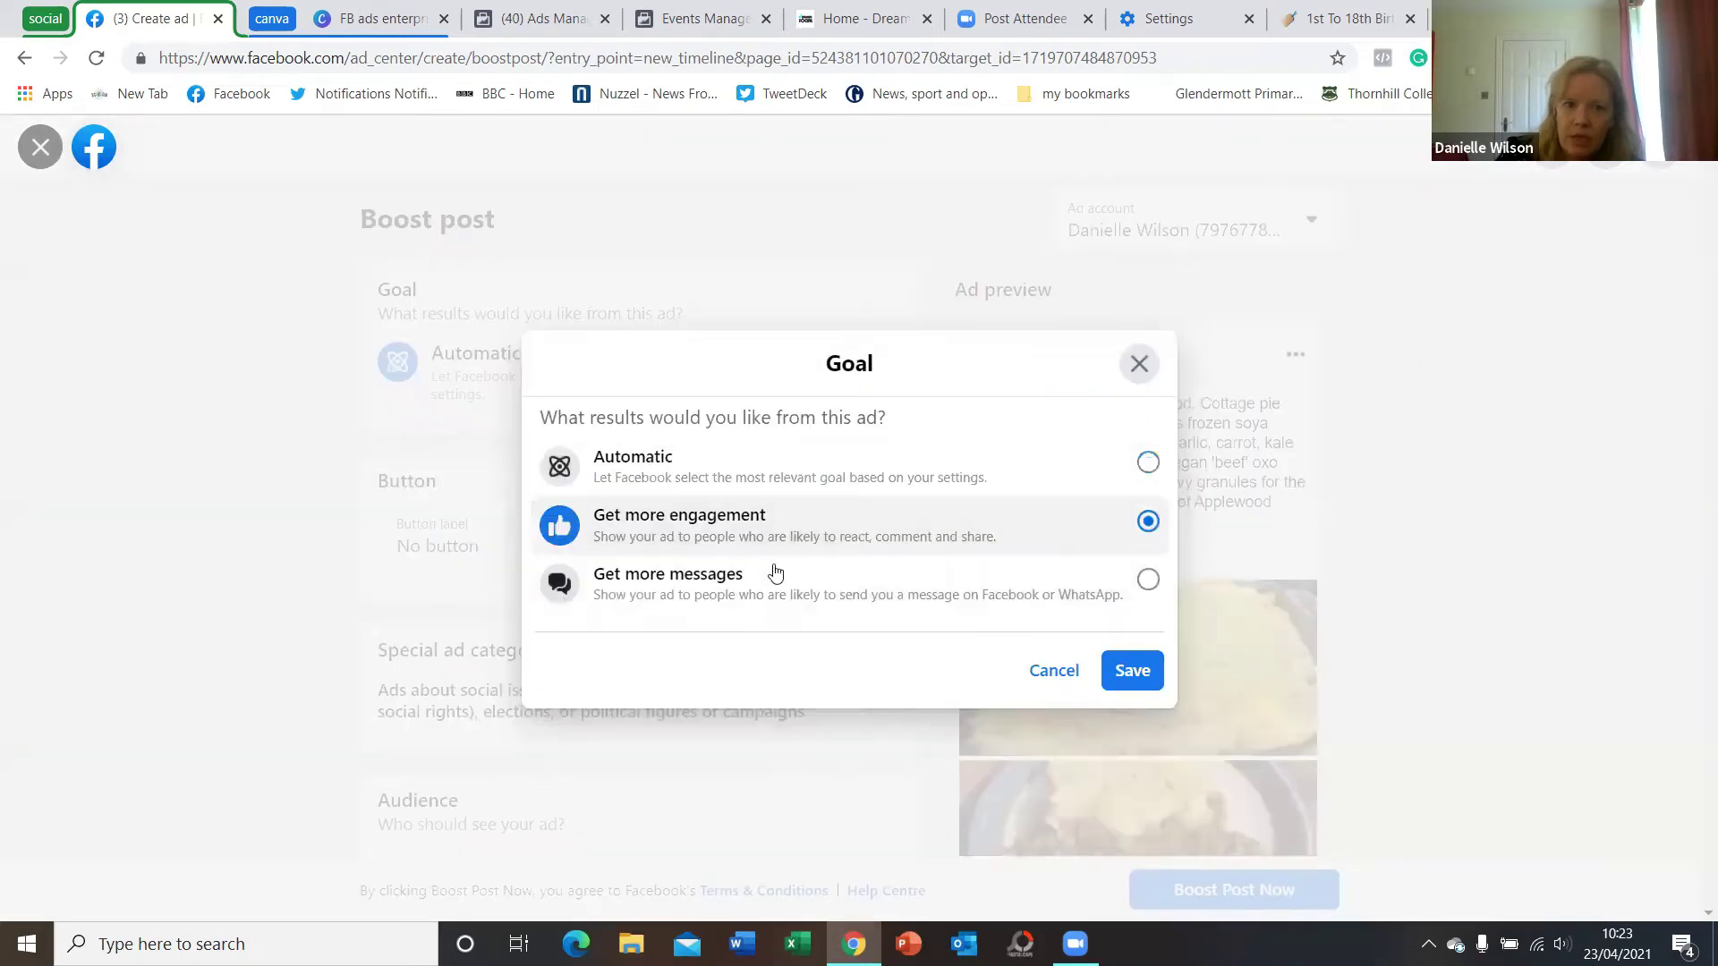
pyautogui.click(1118, 670)
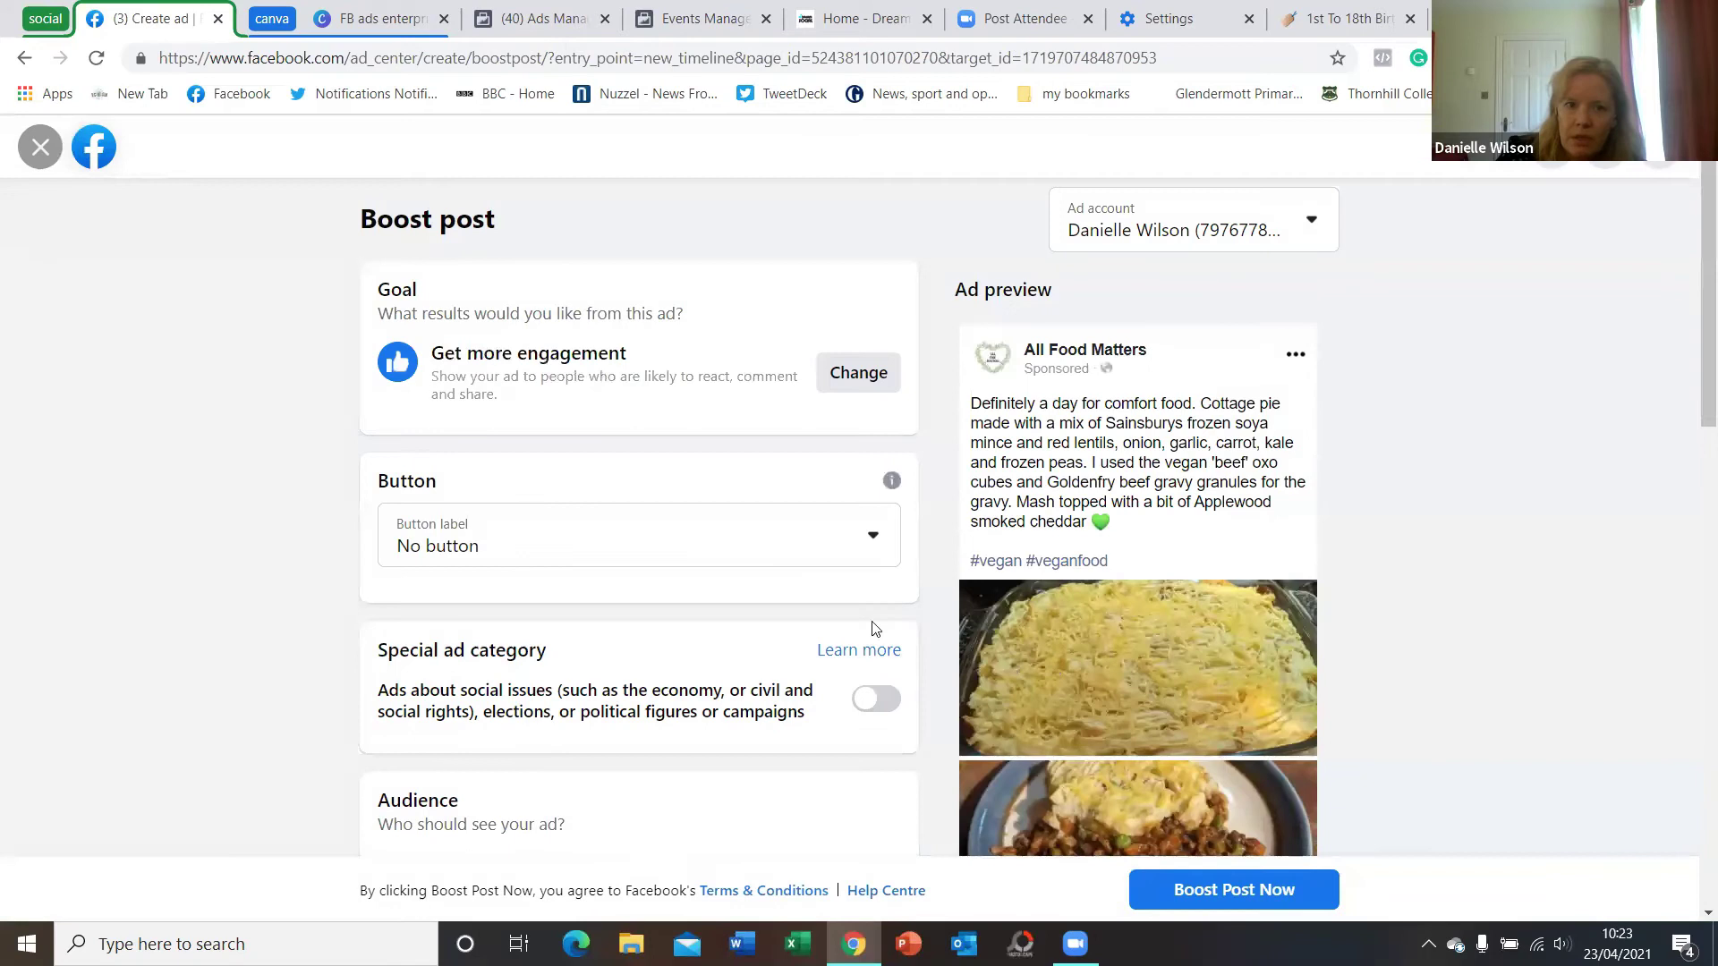
# Examine the boost's button label, special ad category and audience options, including the vegan foodies audience details
pyautogui.click(881, 549)
pyautogui.click(713, 542)
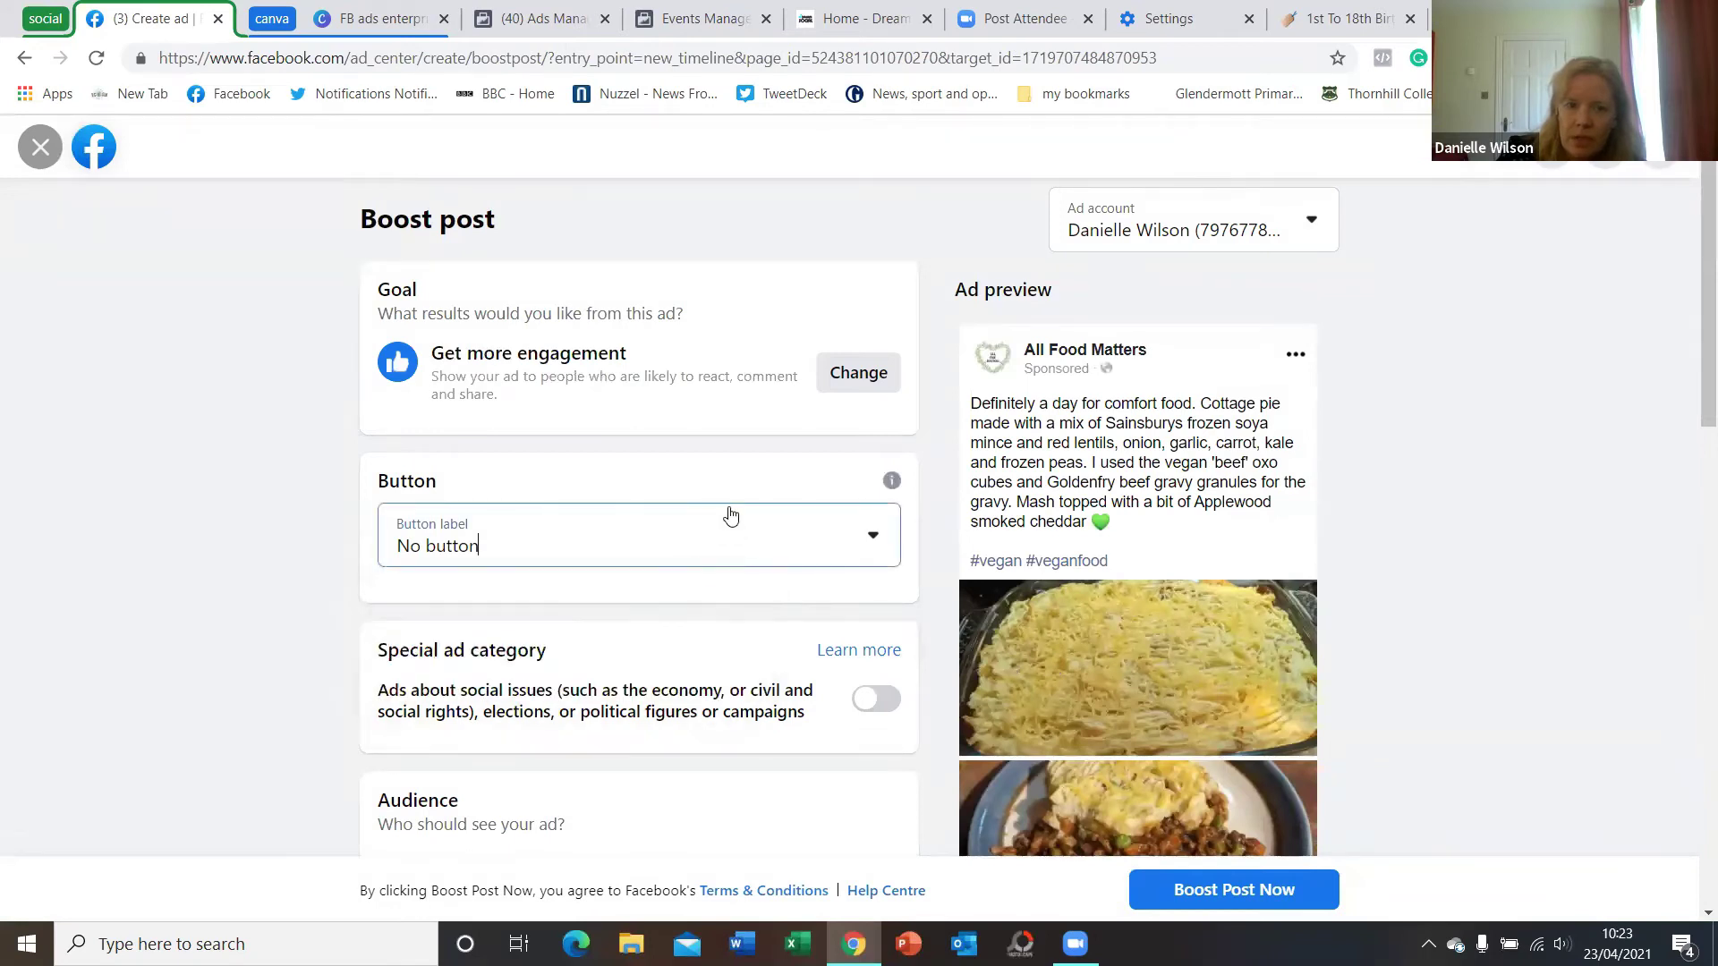
pyautogui.scroll(-3, 748, 640)
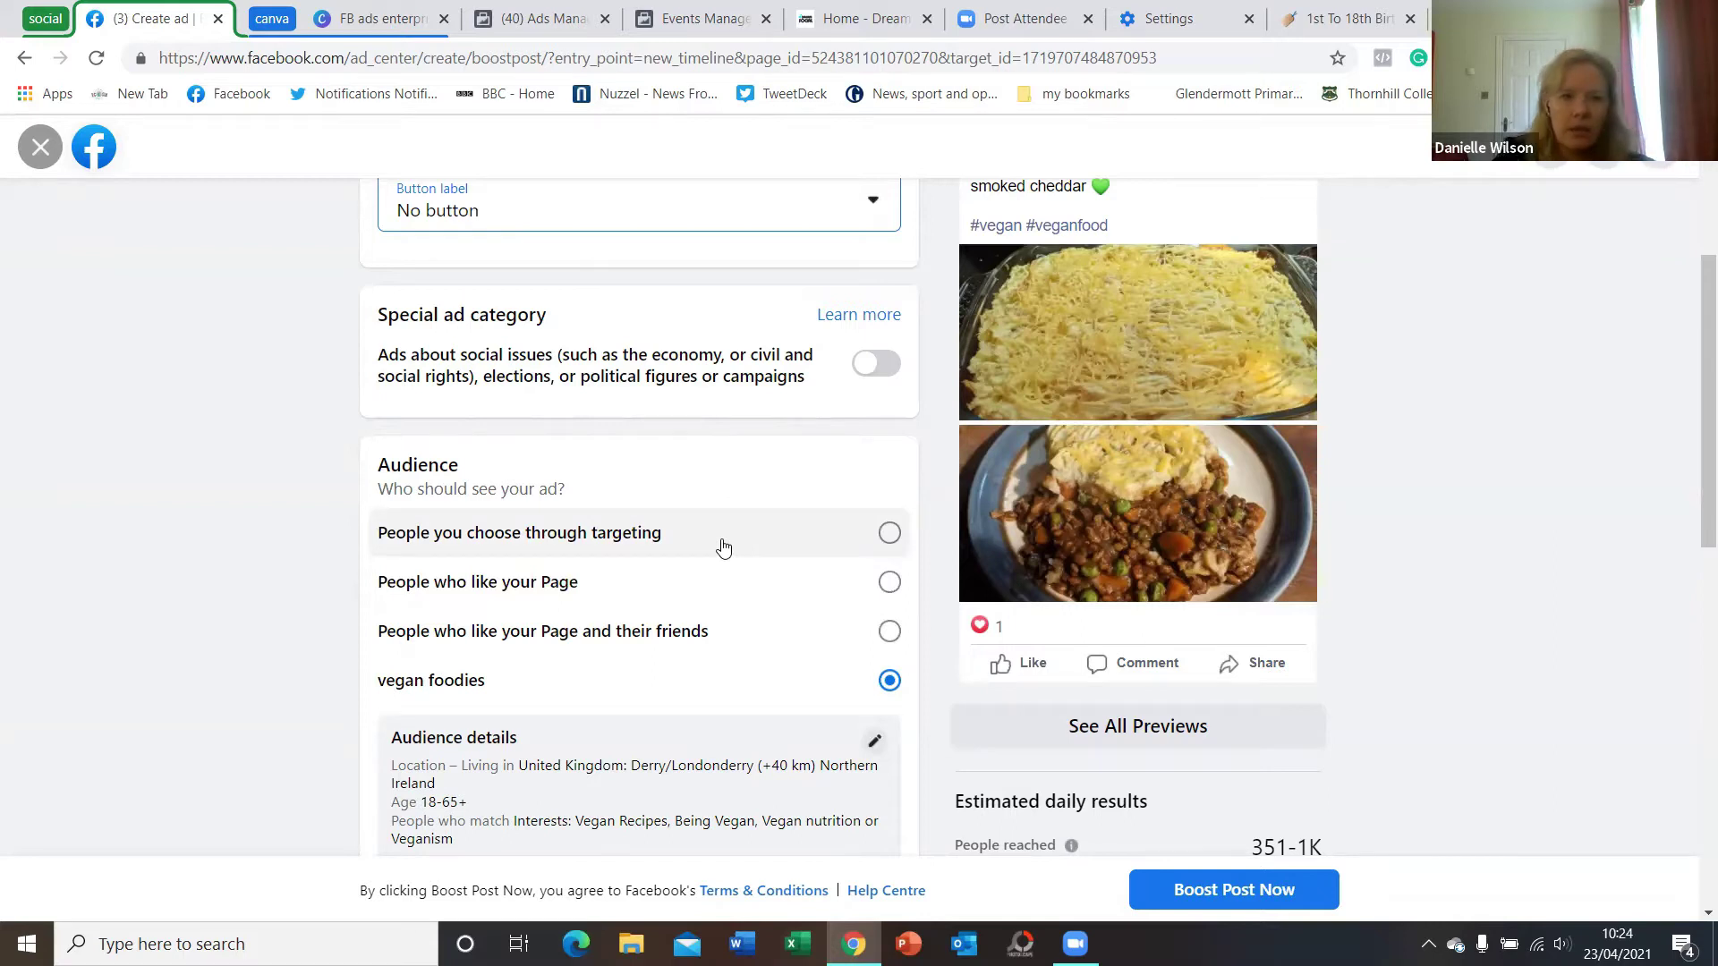
pyautogui.scroll(1, 550, 231)
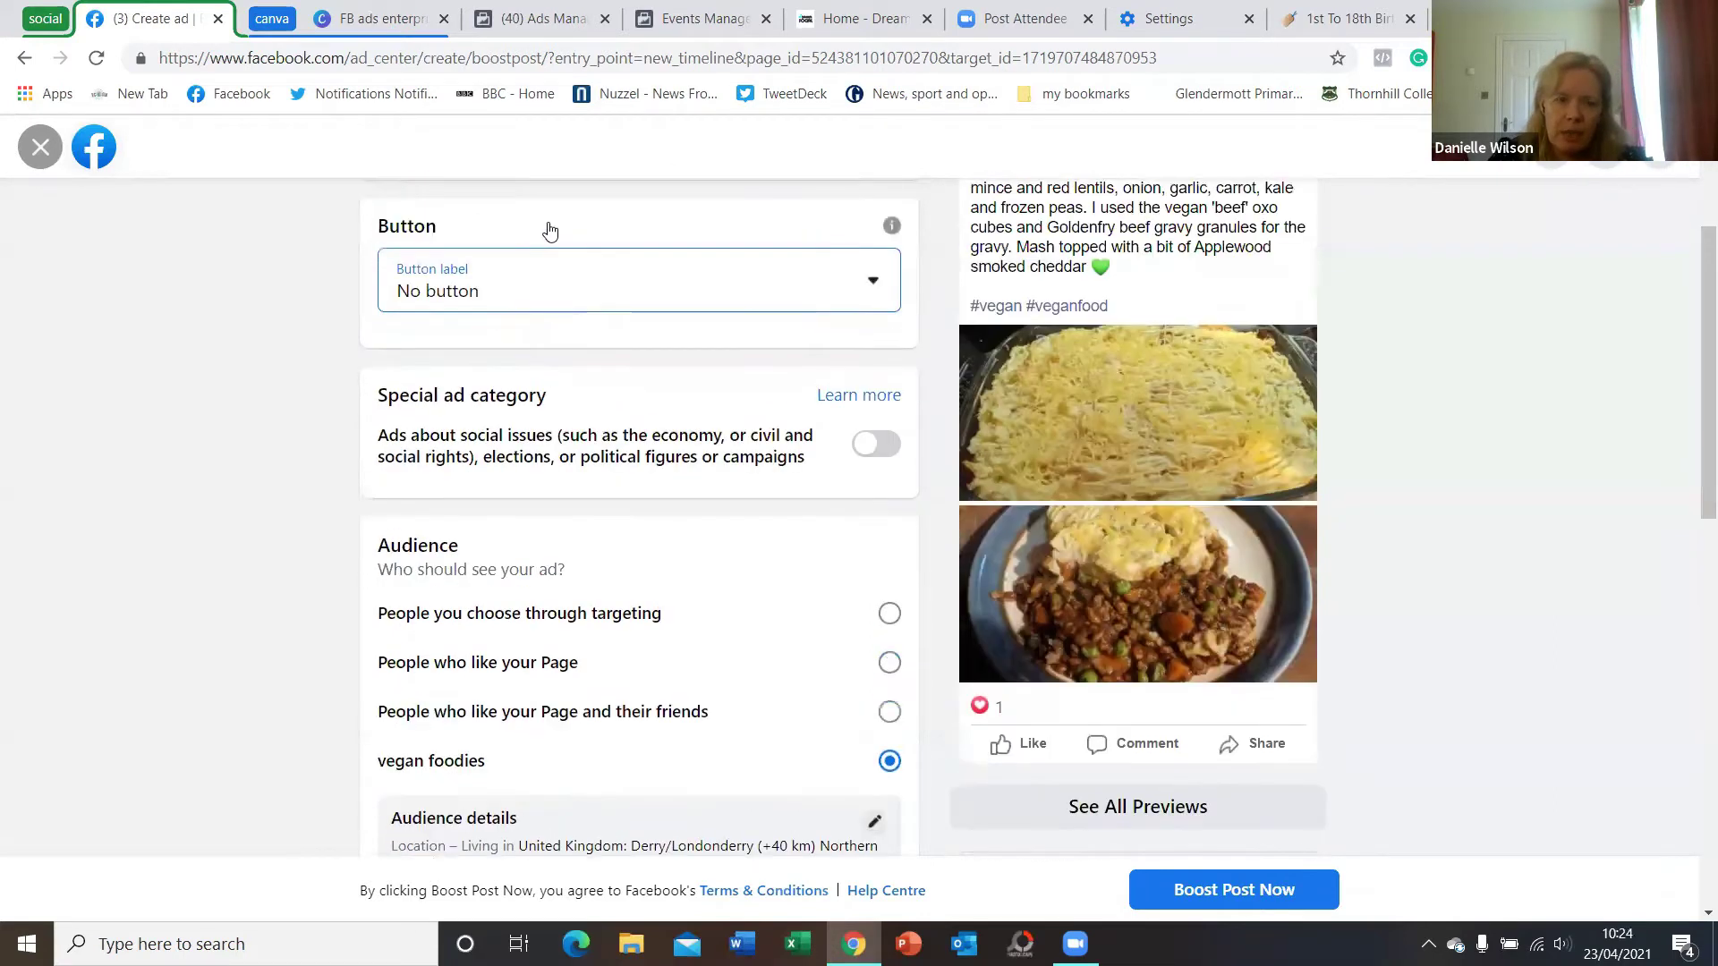
pyautogui.scroll(3, 575, 554)
pyautogui.scroll(-2, 659, 525)
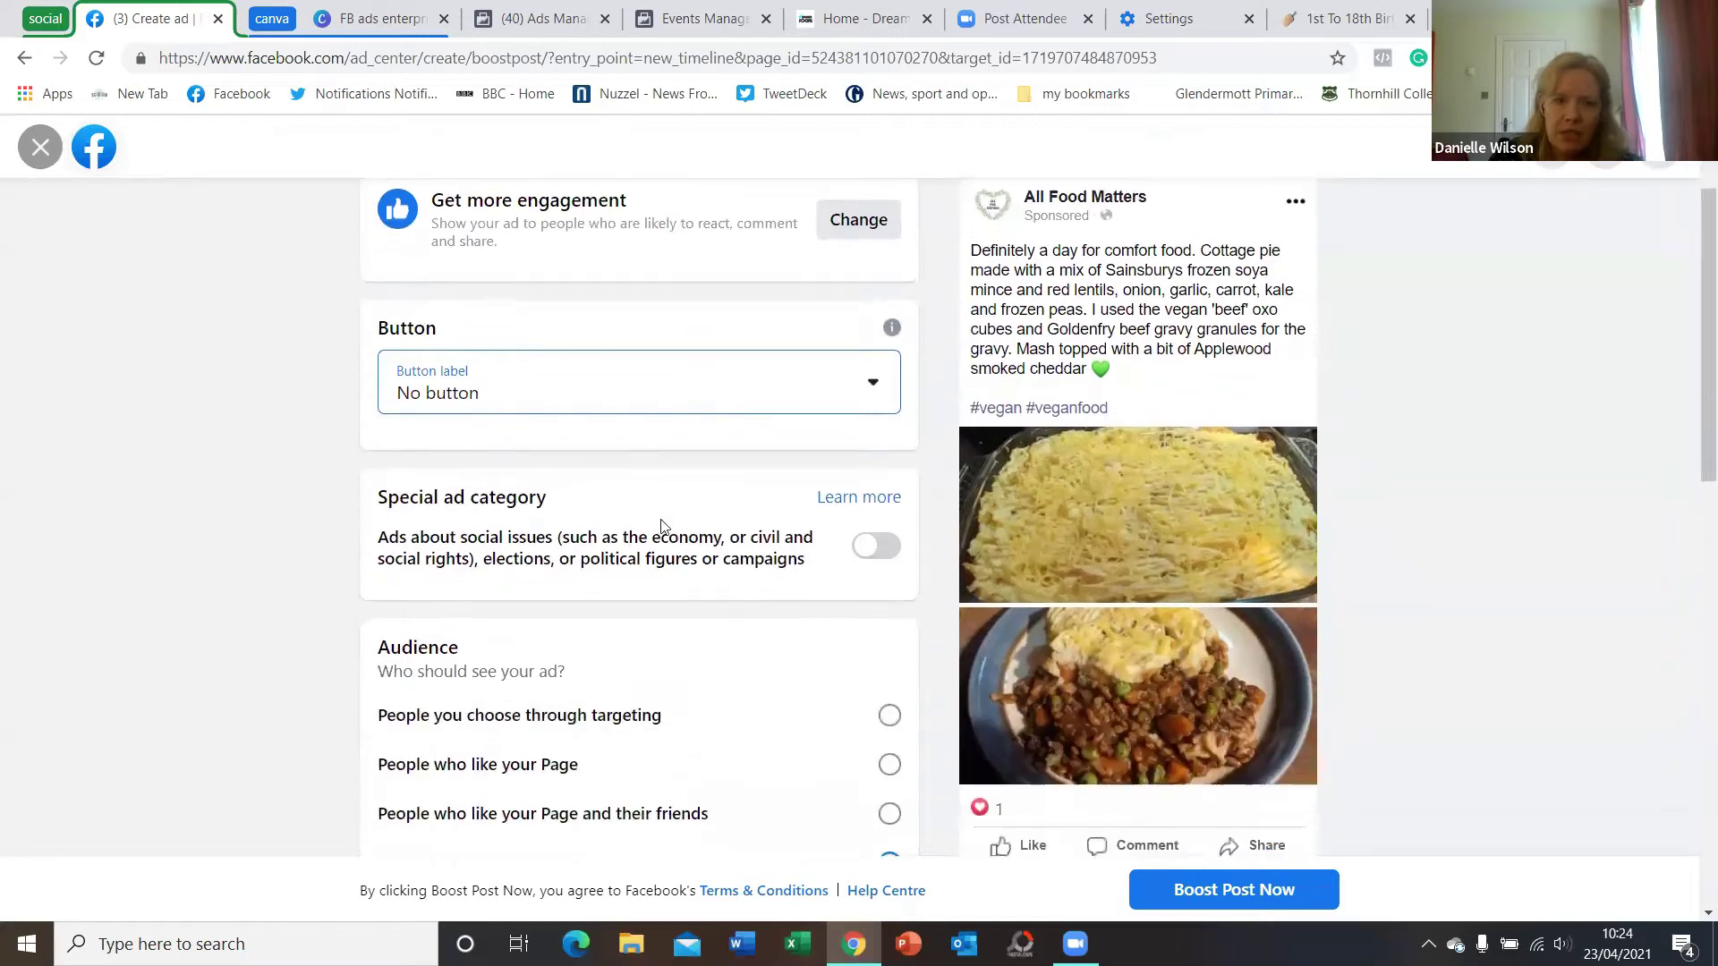
pyautogui.scroll(-1, 660, 525)
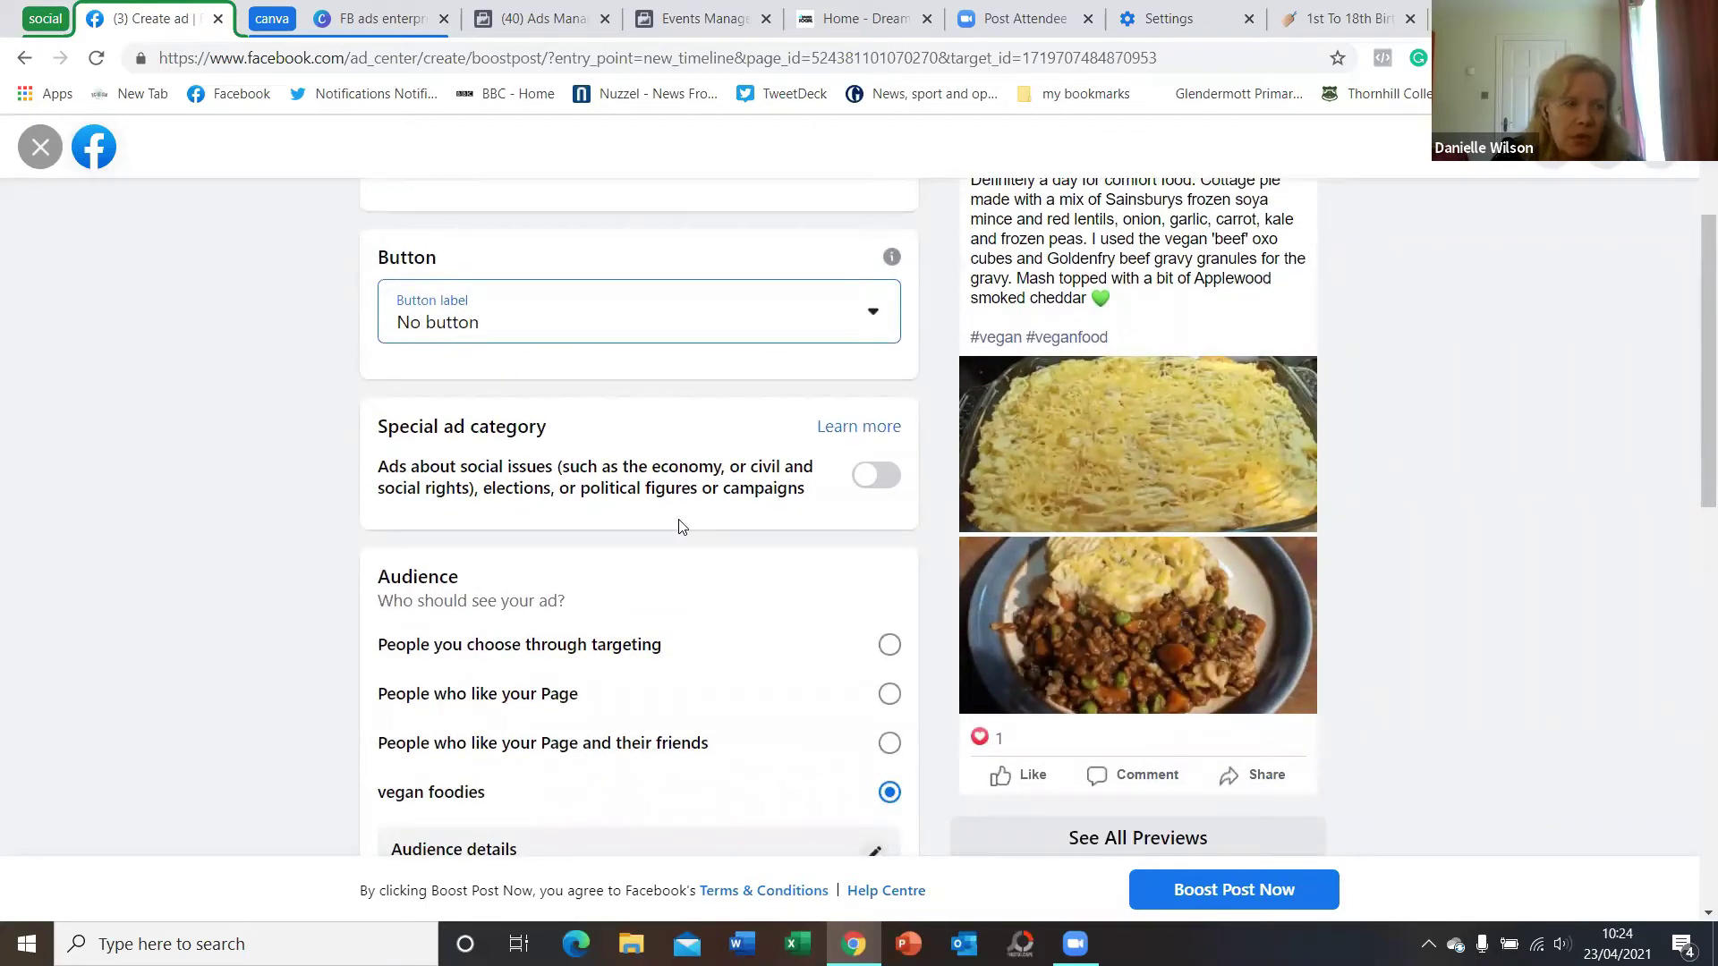
pyautogui.scroll(-3, 685, 523)
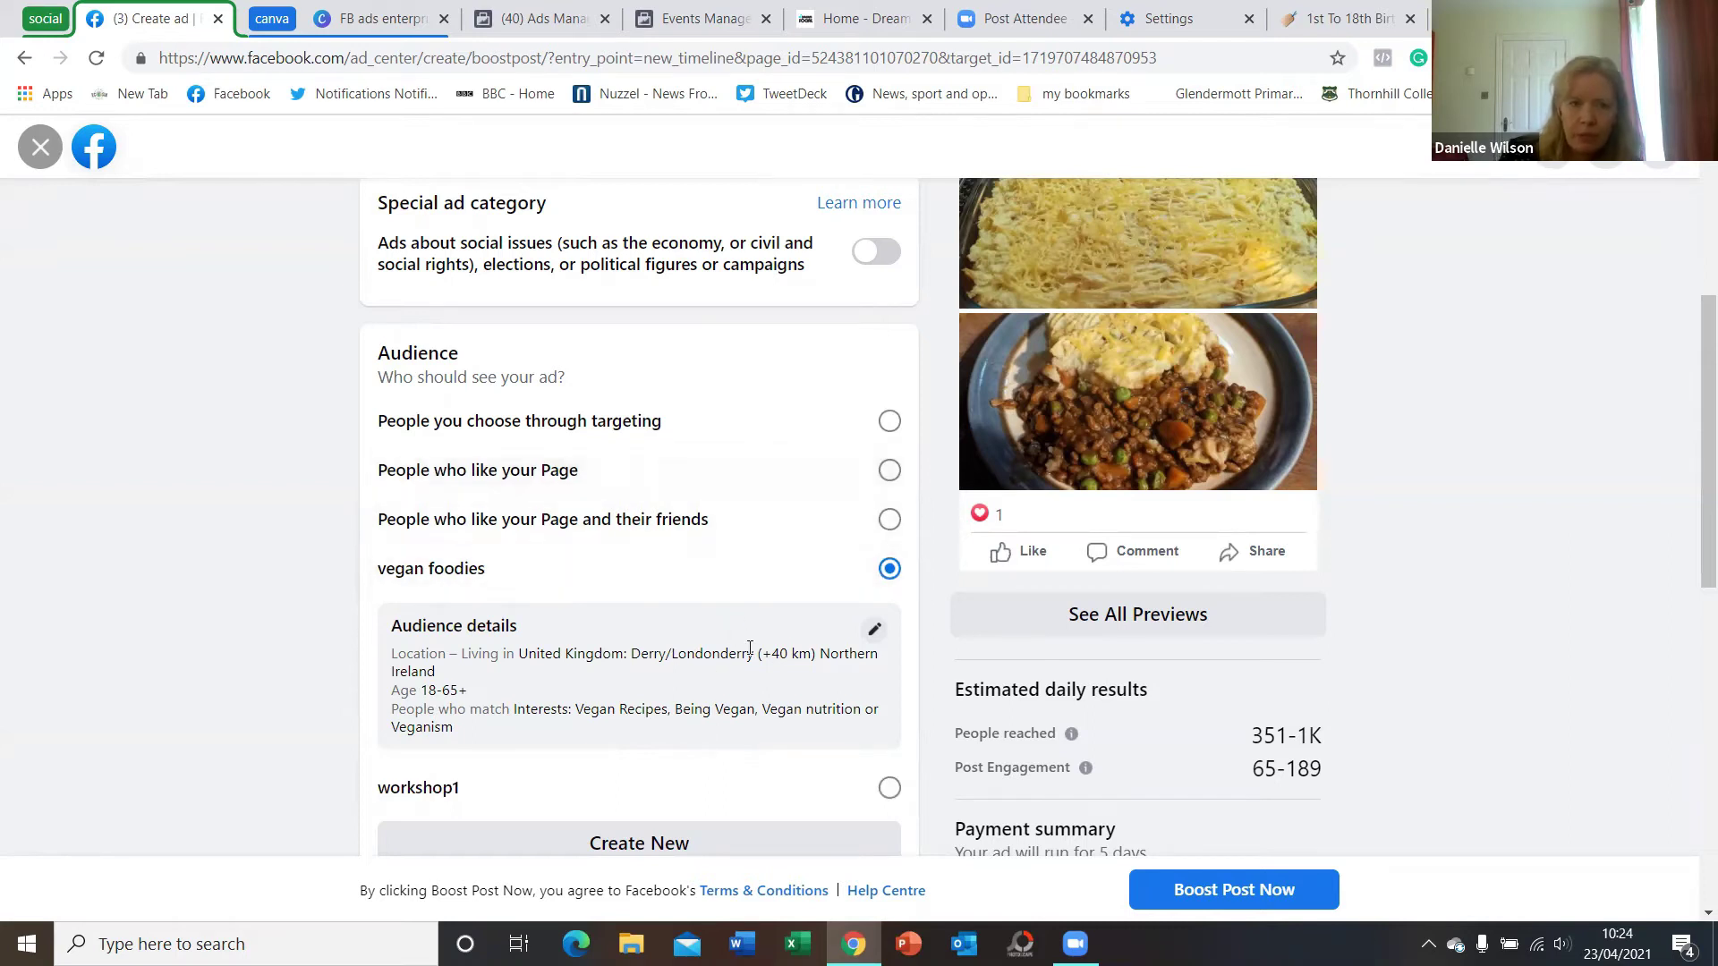
# Review the boost's duration and total budget, and expand the placements to see where the ad can appear
pyautogui.scroll(-2, 750, 646)
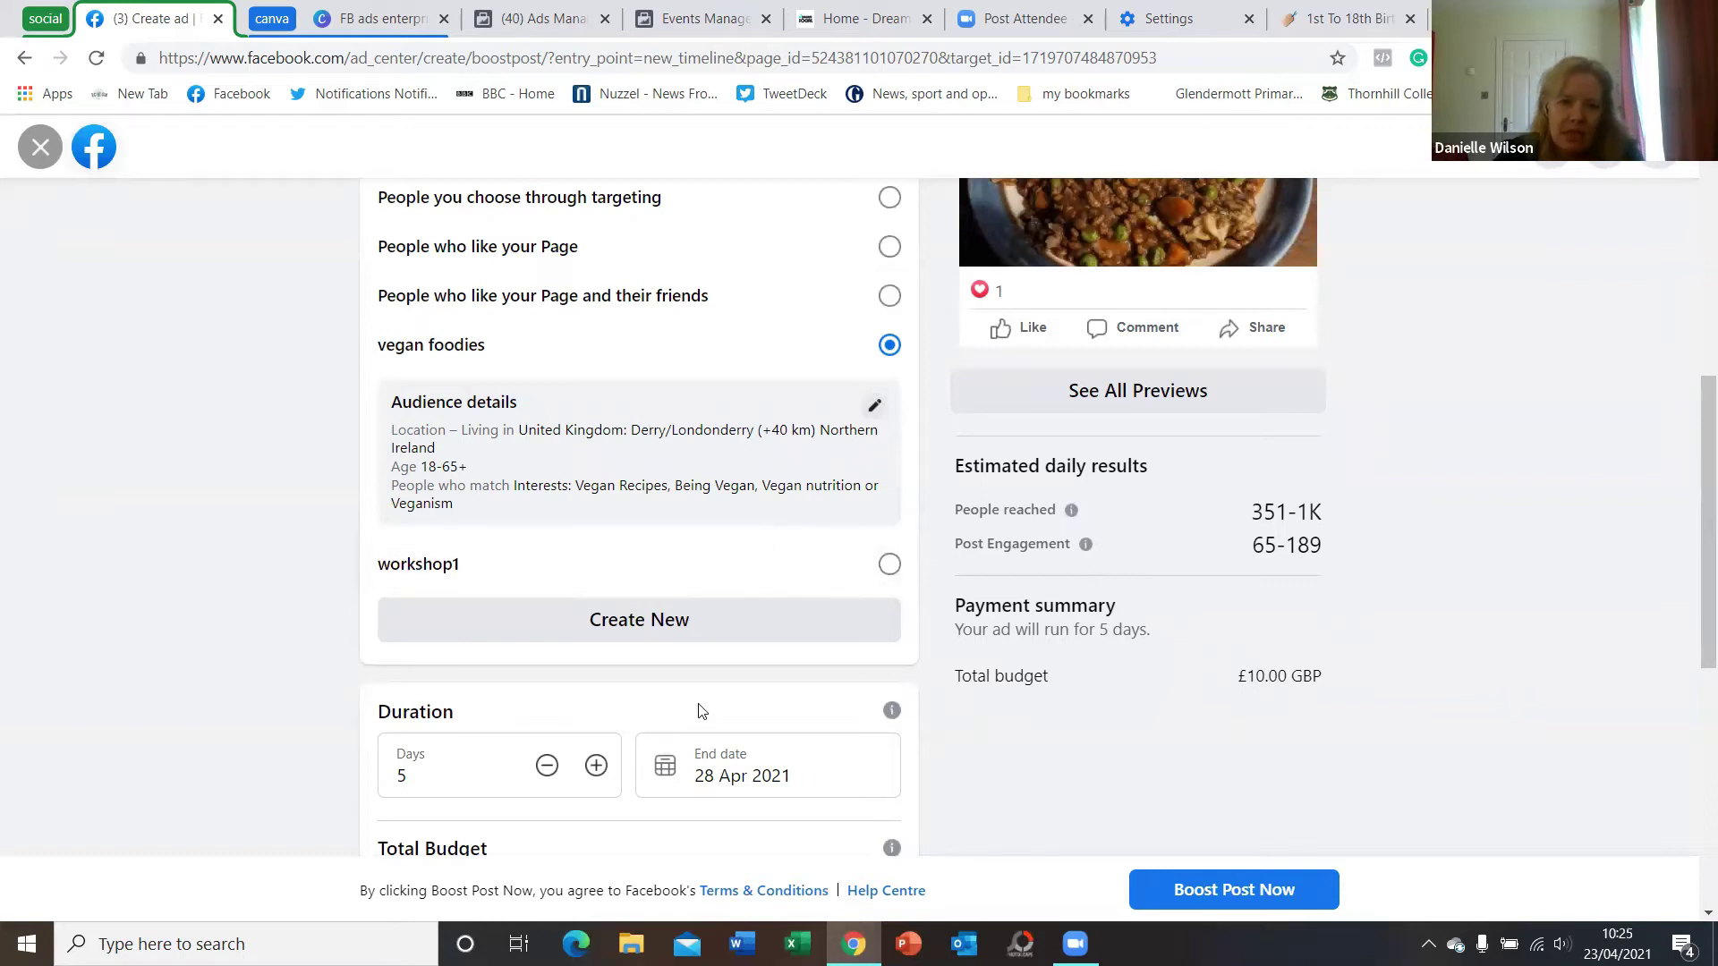
pyautogui.scroll(-5, 721, 648)
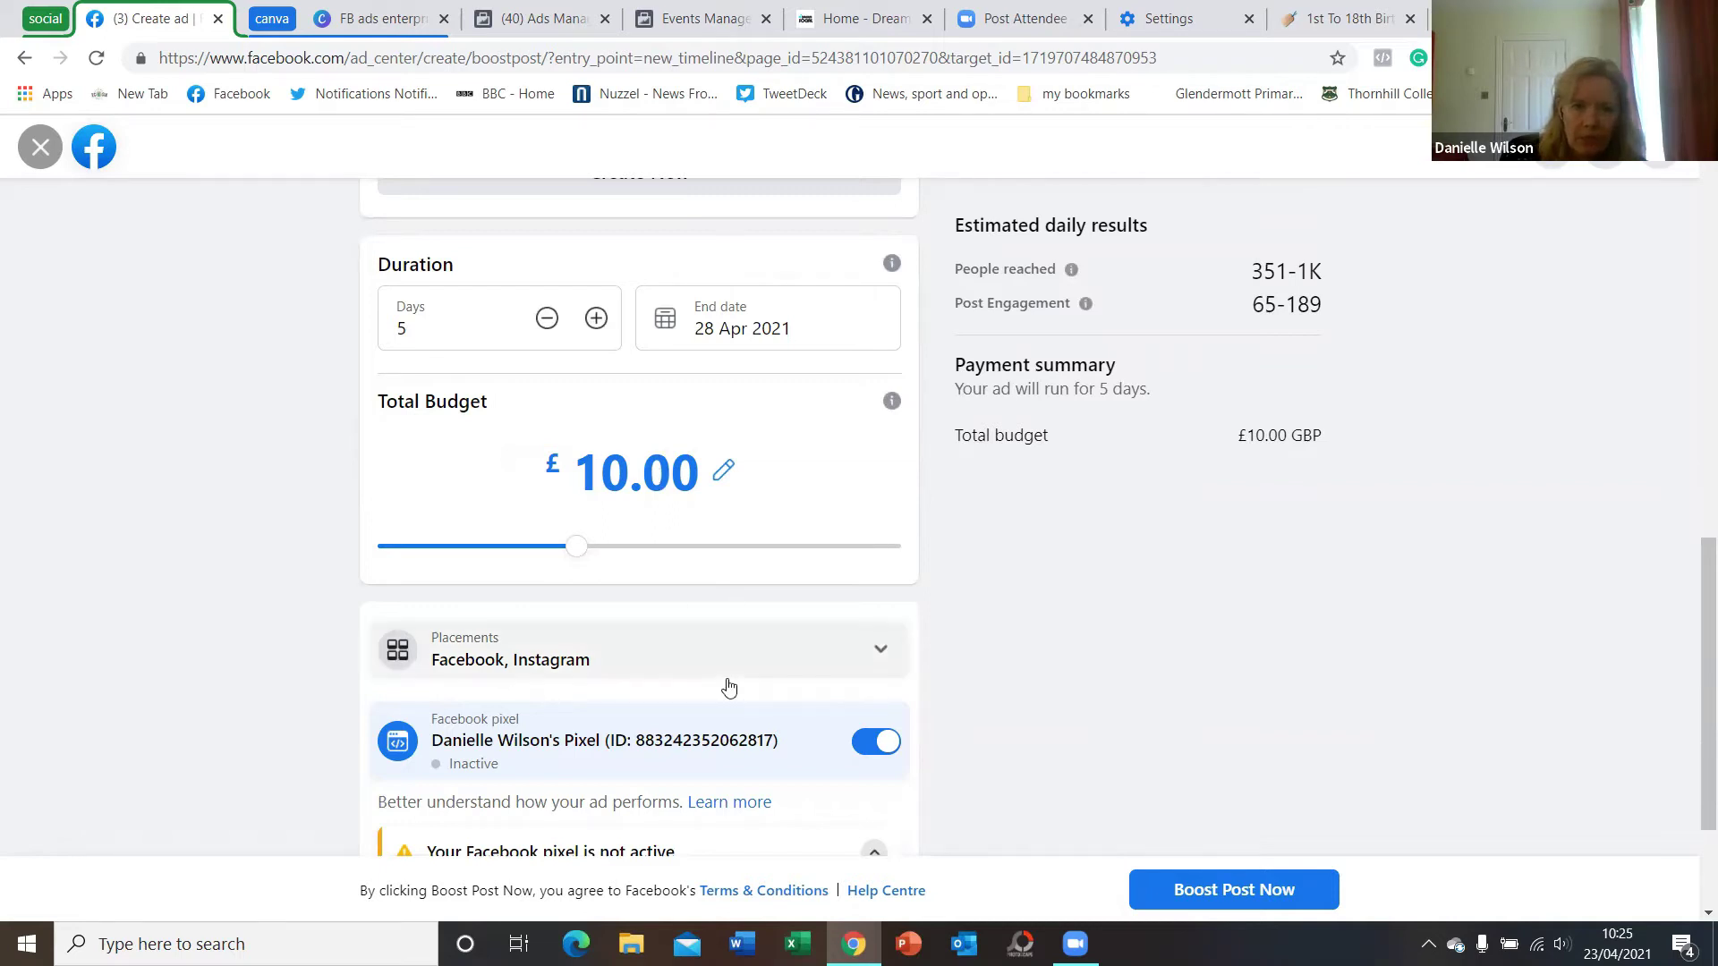
pyautogui.scroll(-2, 729, 687)
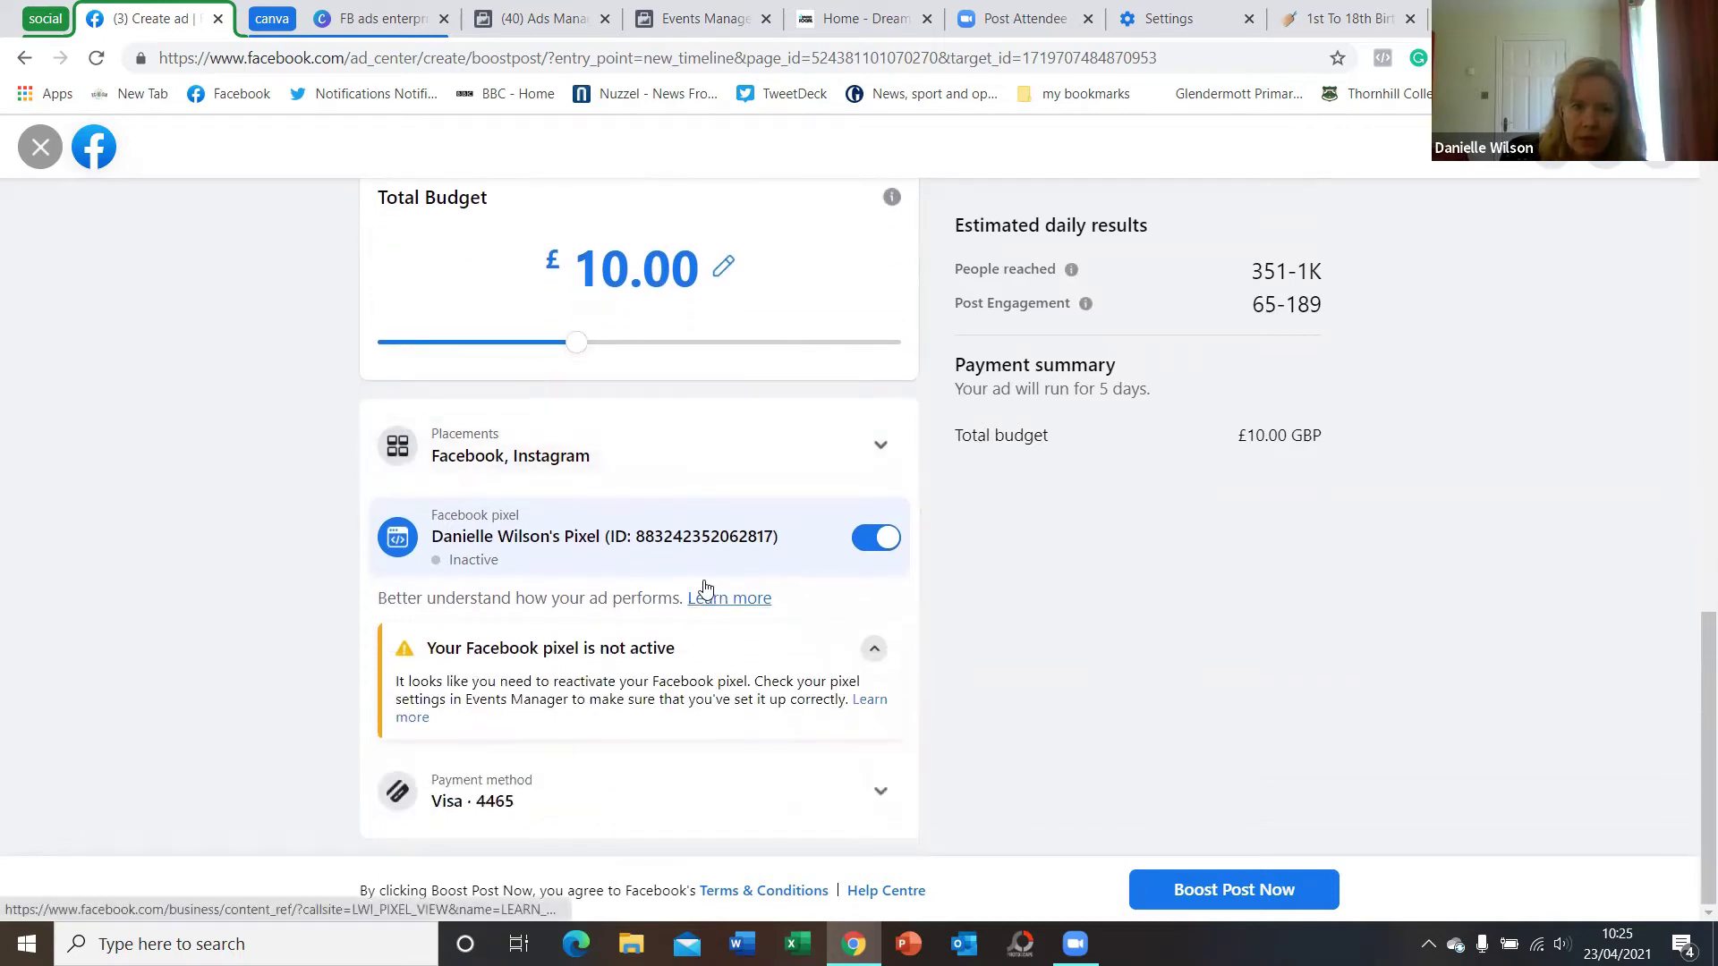
pyautogui.click(868, 451)
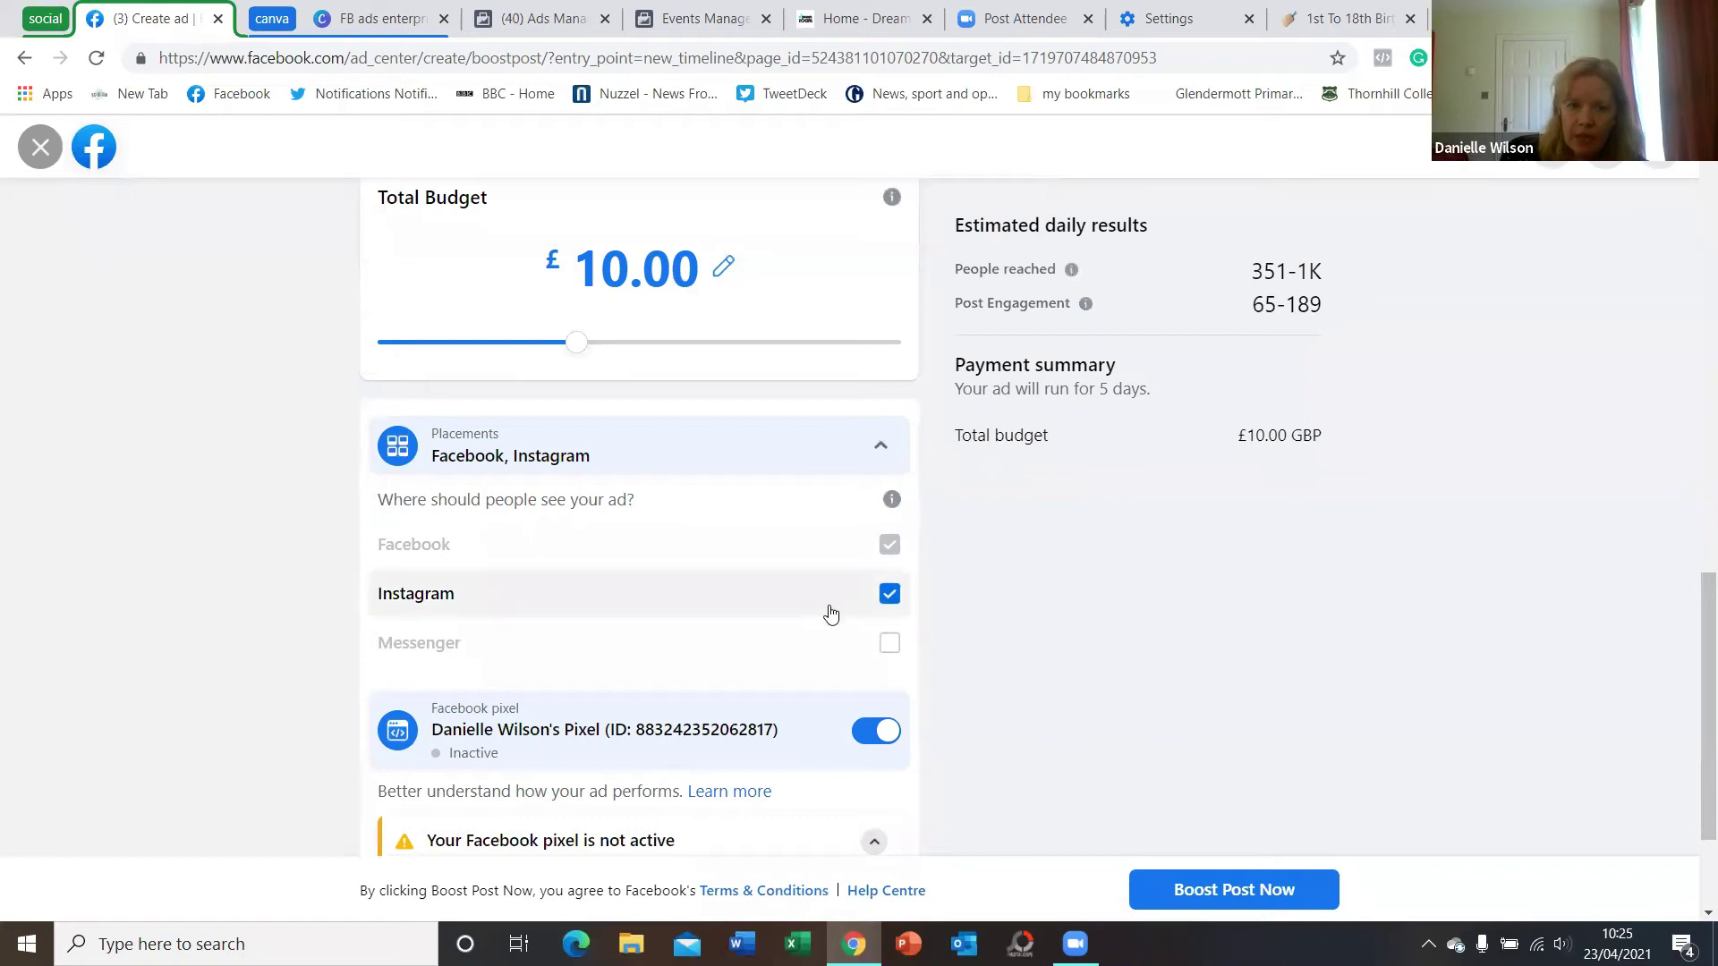
pyautogui.scroll(-3, 752, 668)
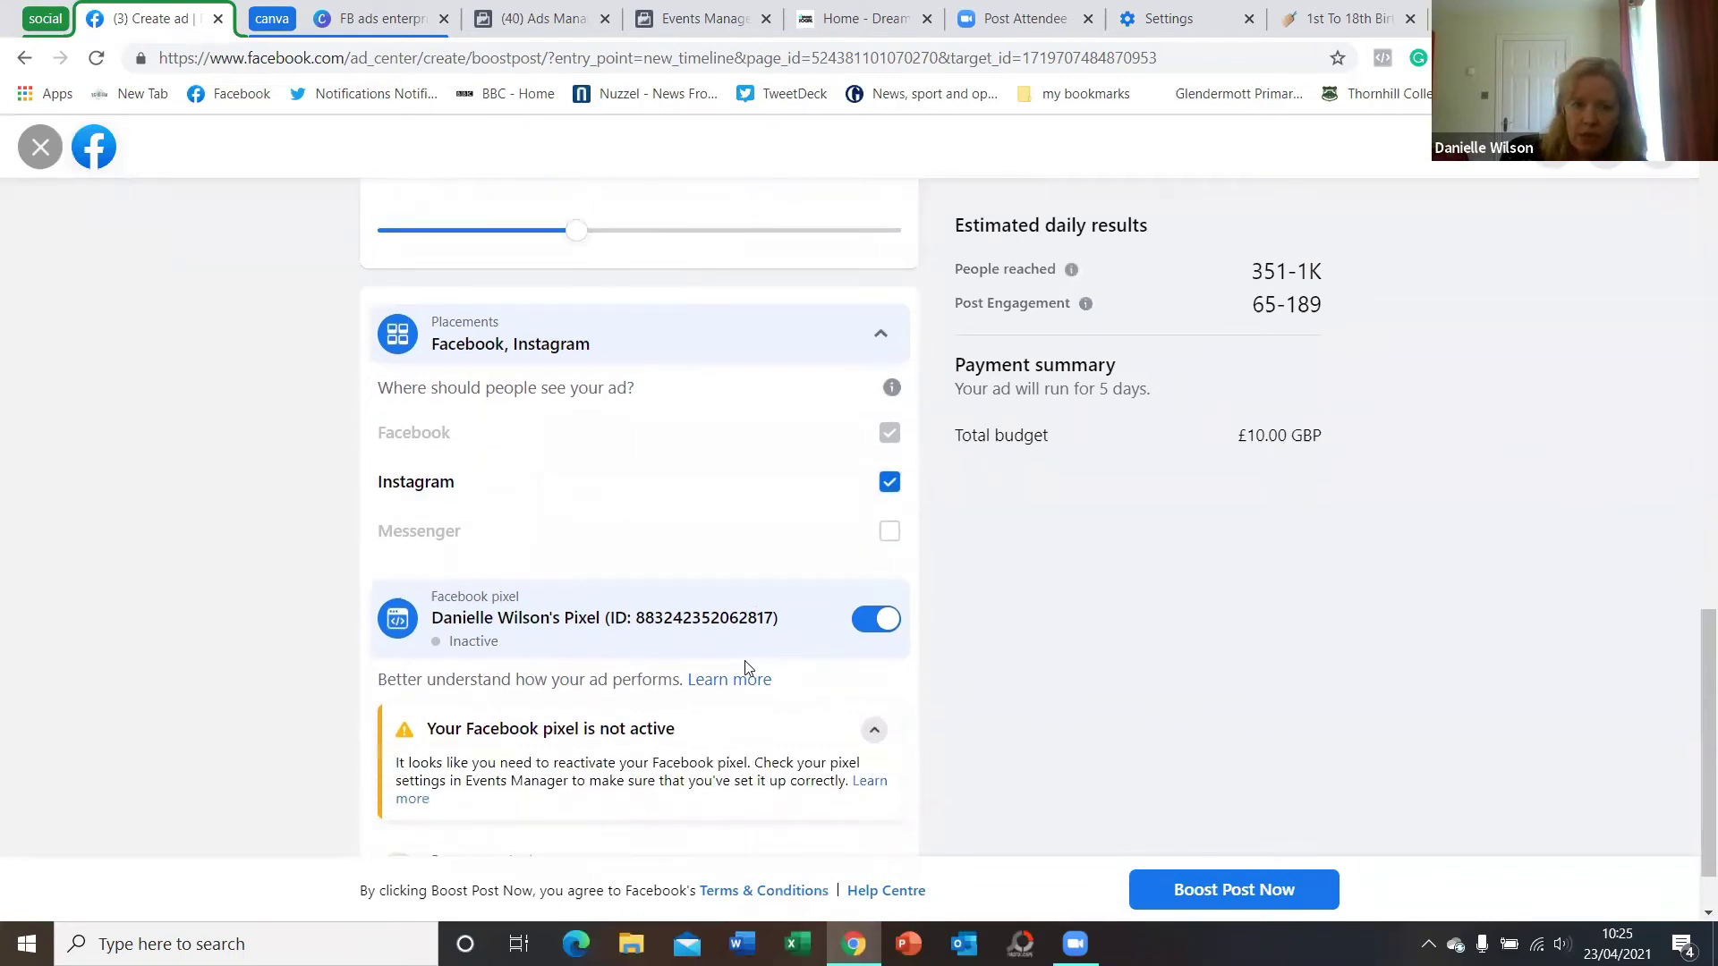
# Look back over the boost settings, checking the goal, ad preview, audience choices and estimated daily results
pyautogui.scroll(10, 748, 668)
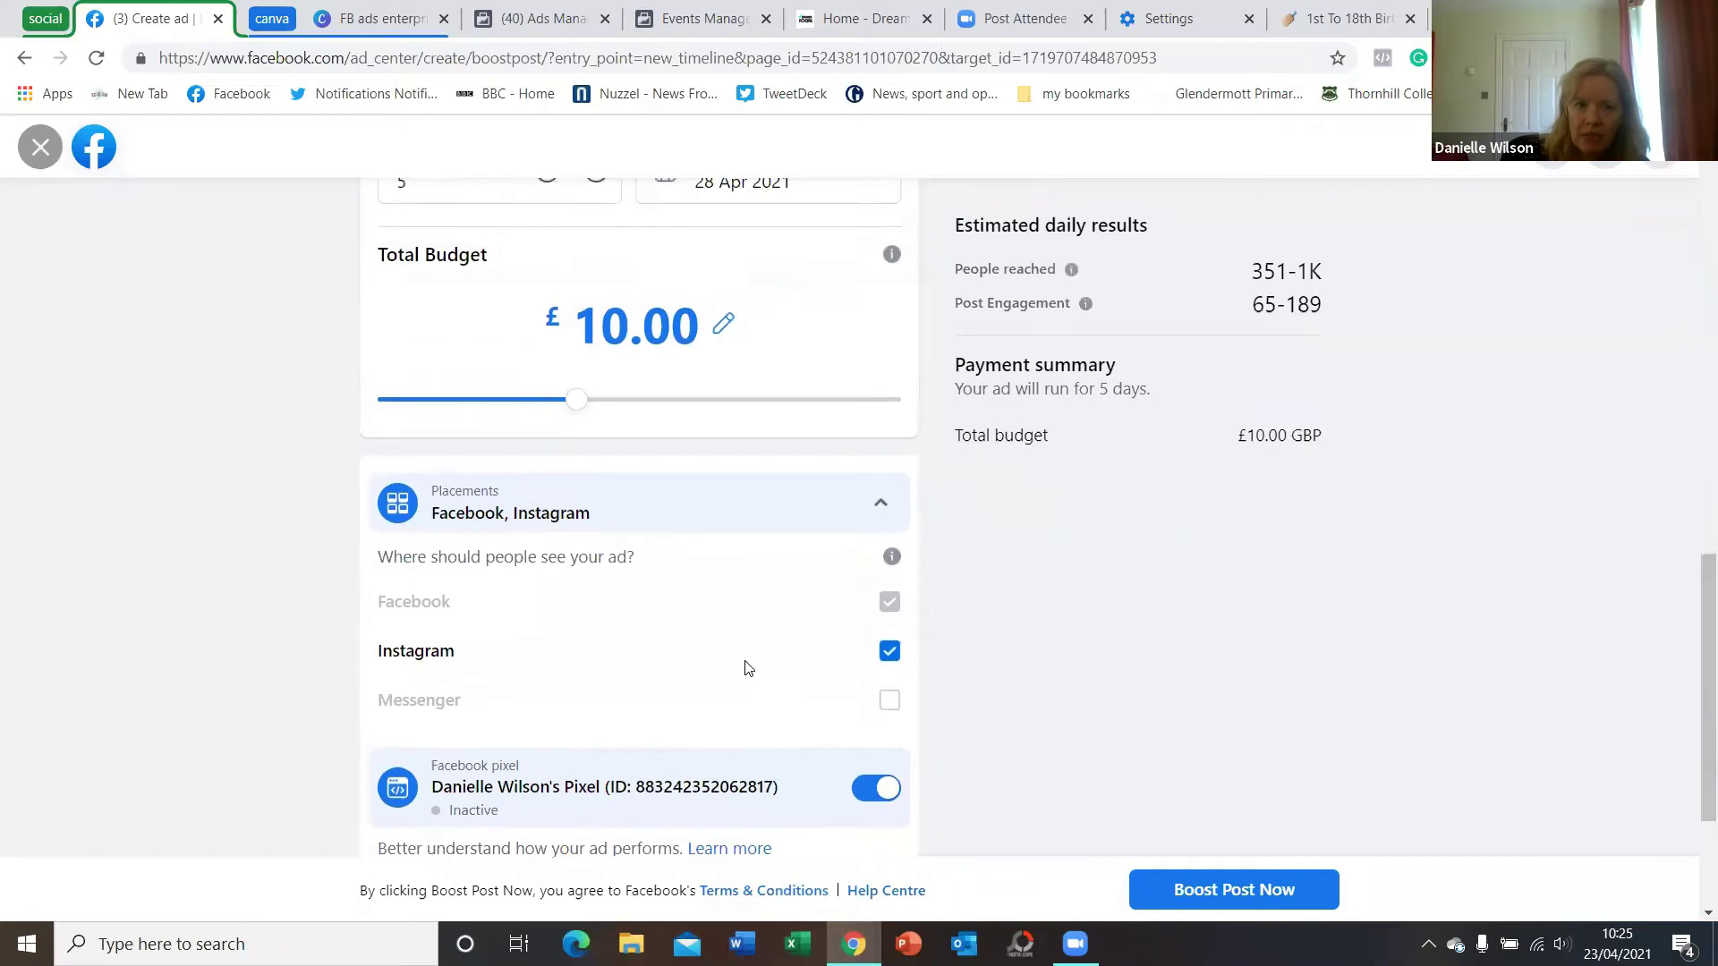
pyautogui.scroll(6, 748, 673)
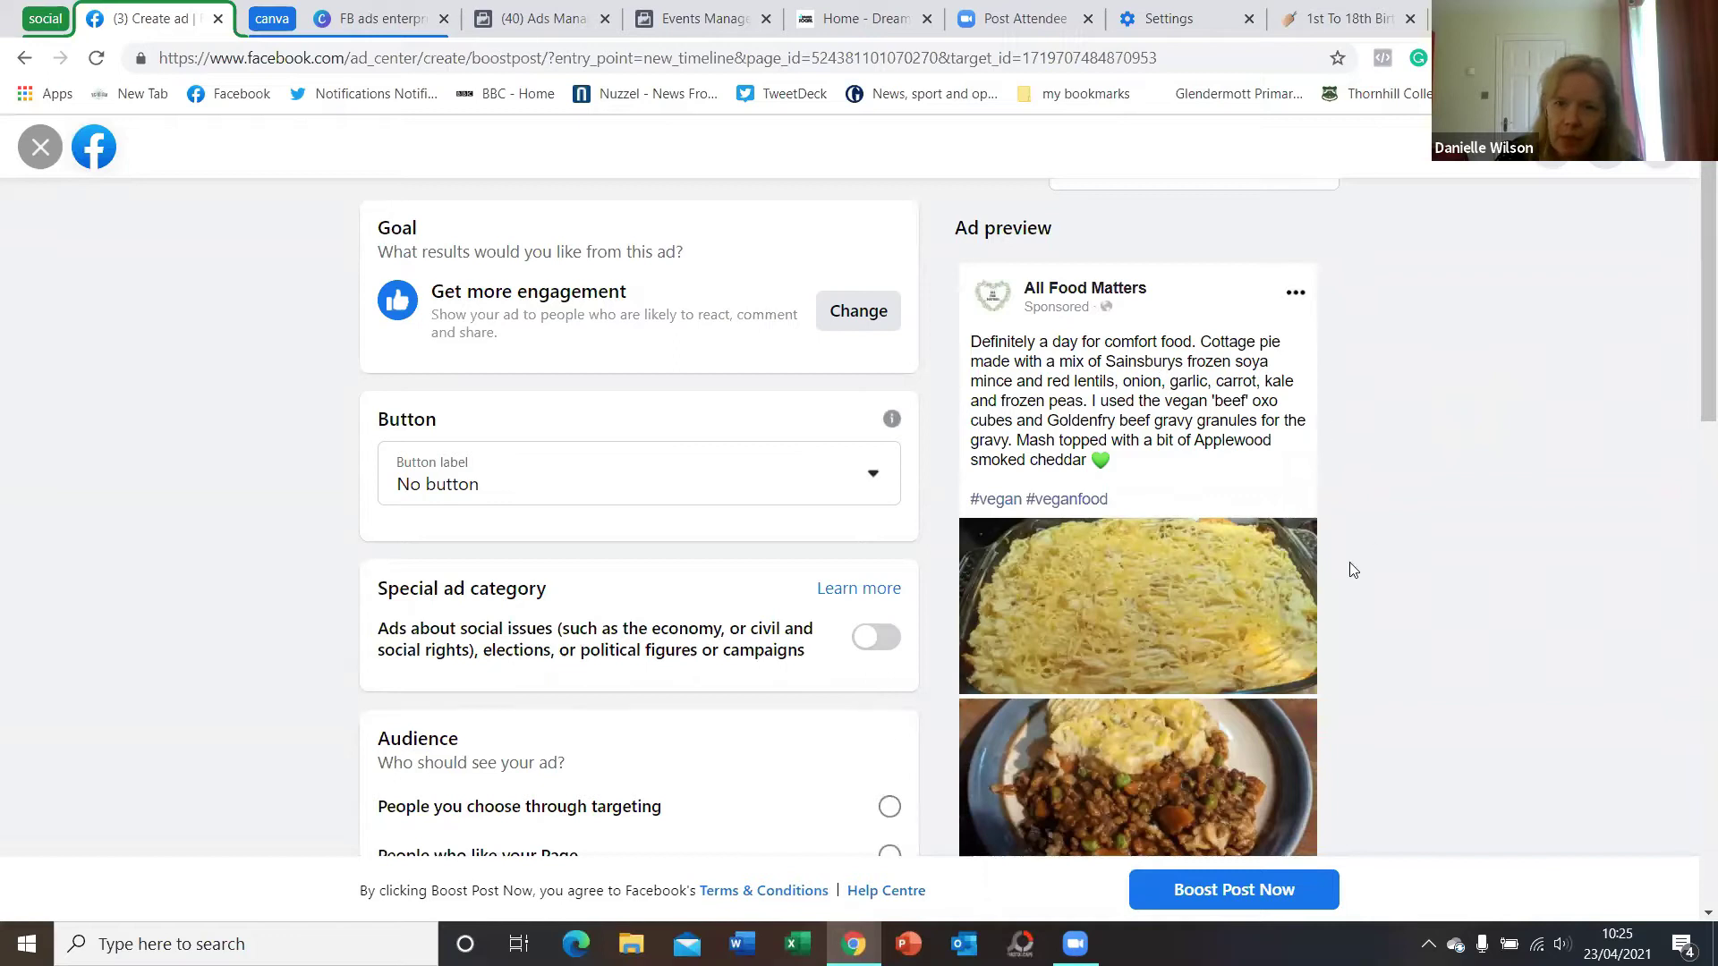
pyautogui.scroll(-3, 1342, 470)
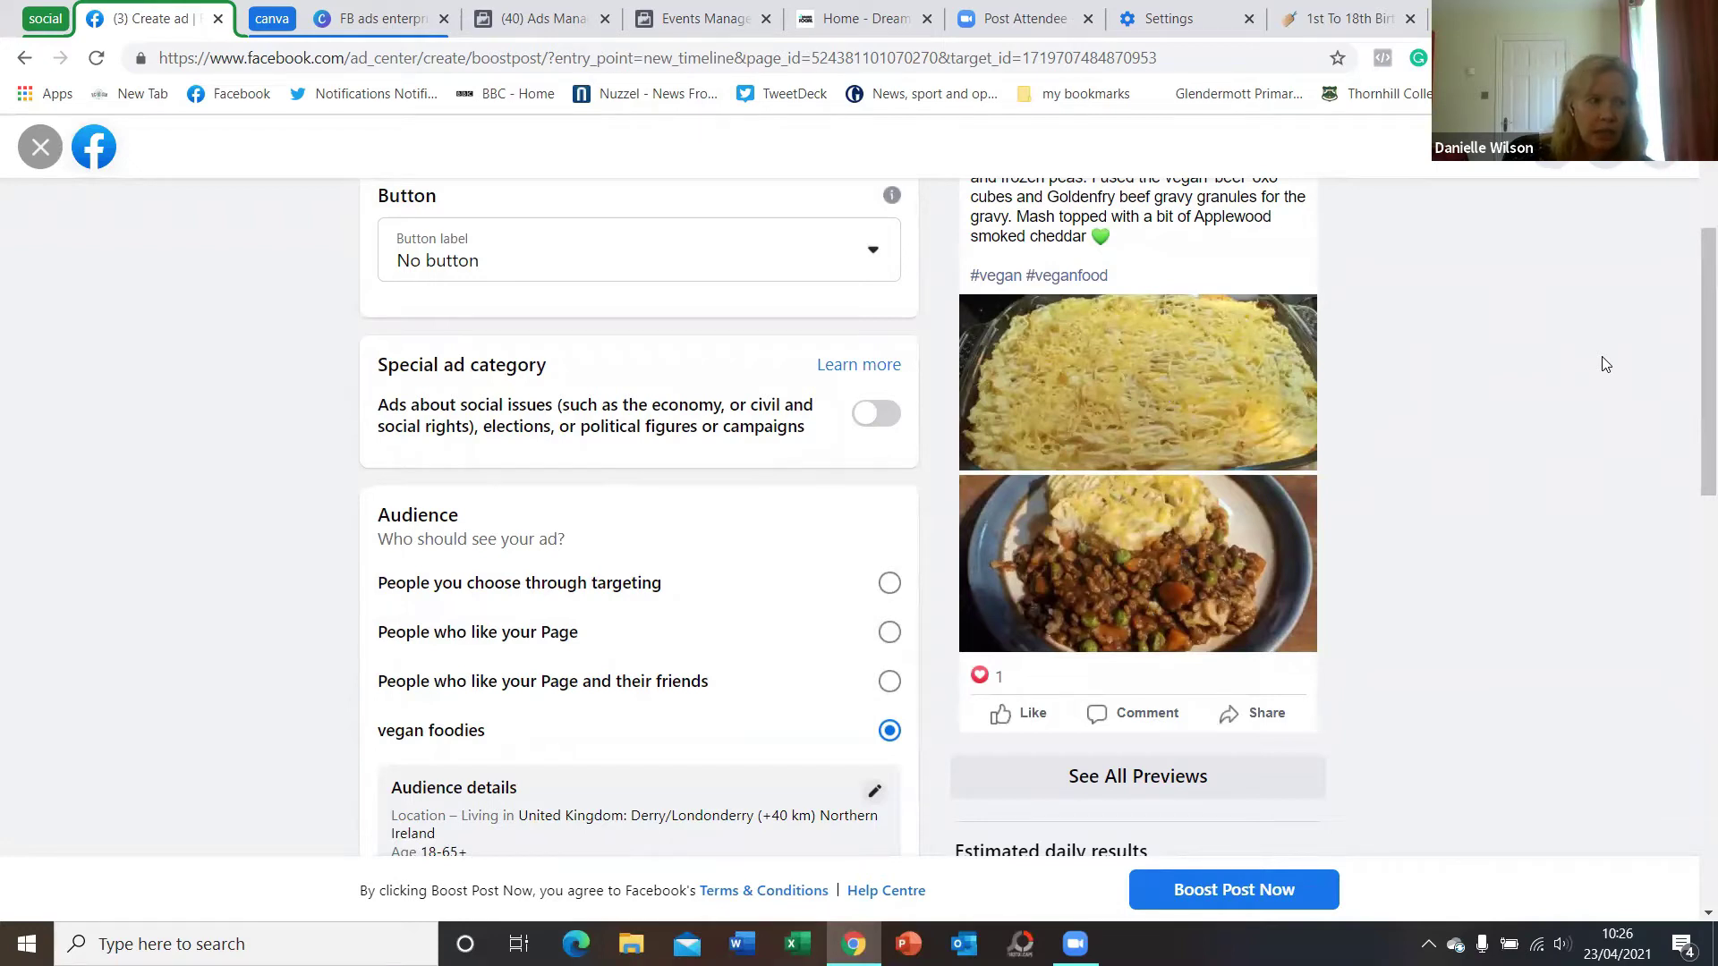
pyautogui.scroll(-1, 1302, 307)
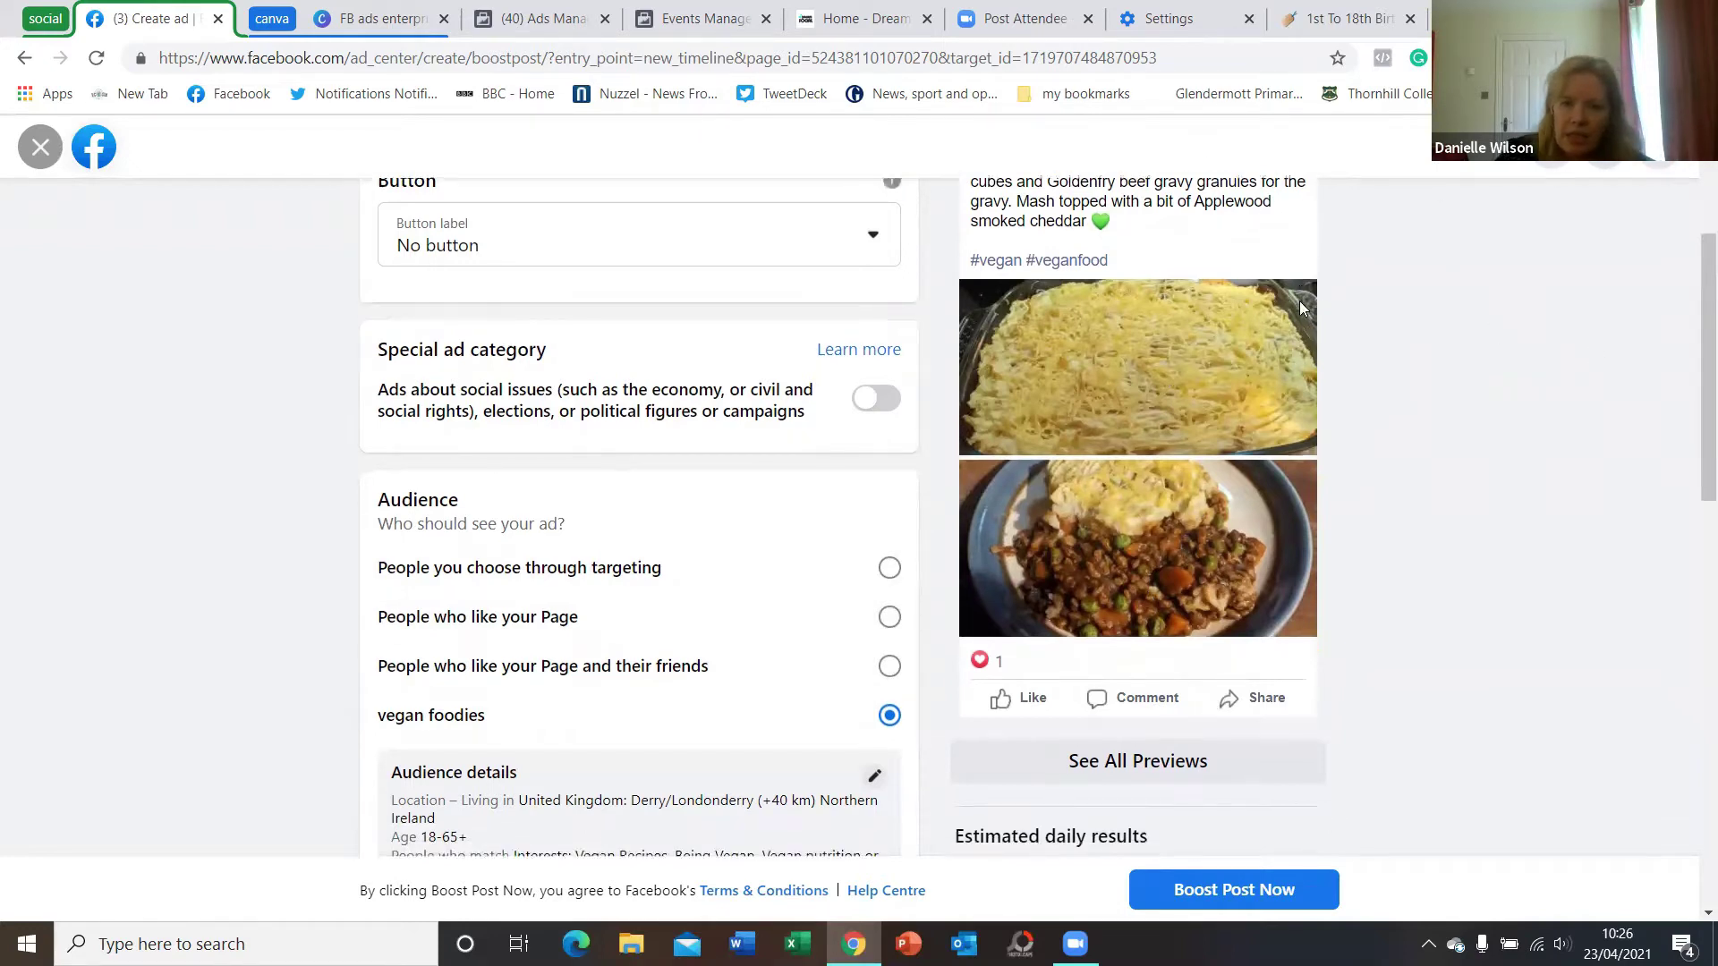
pyautogui.scroll(-2, 1302, 307)
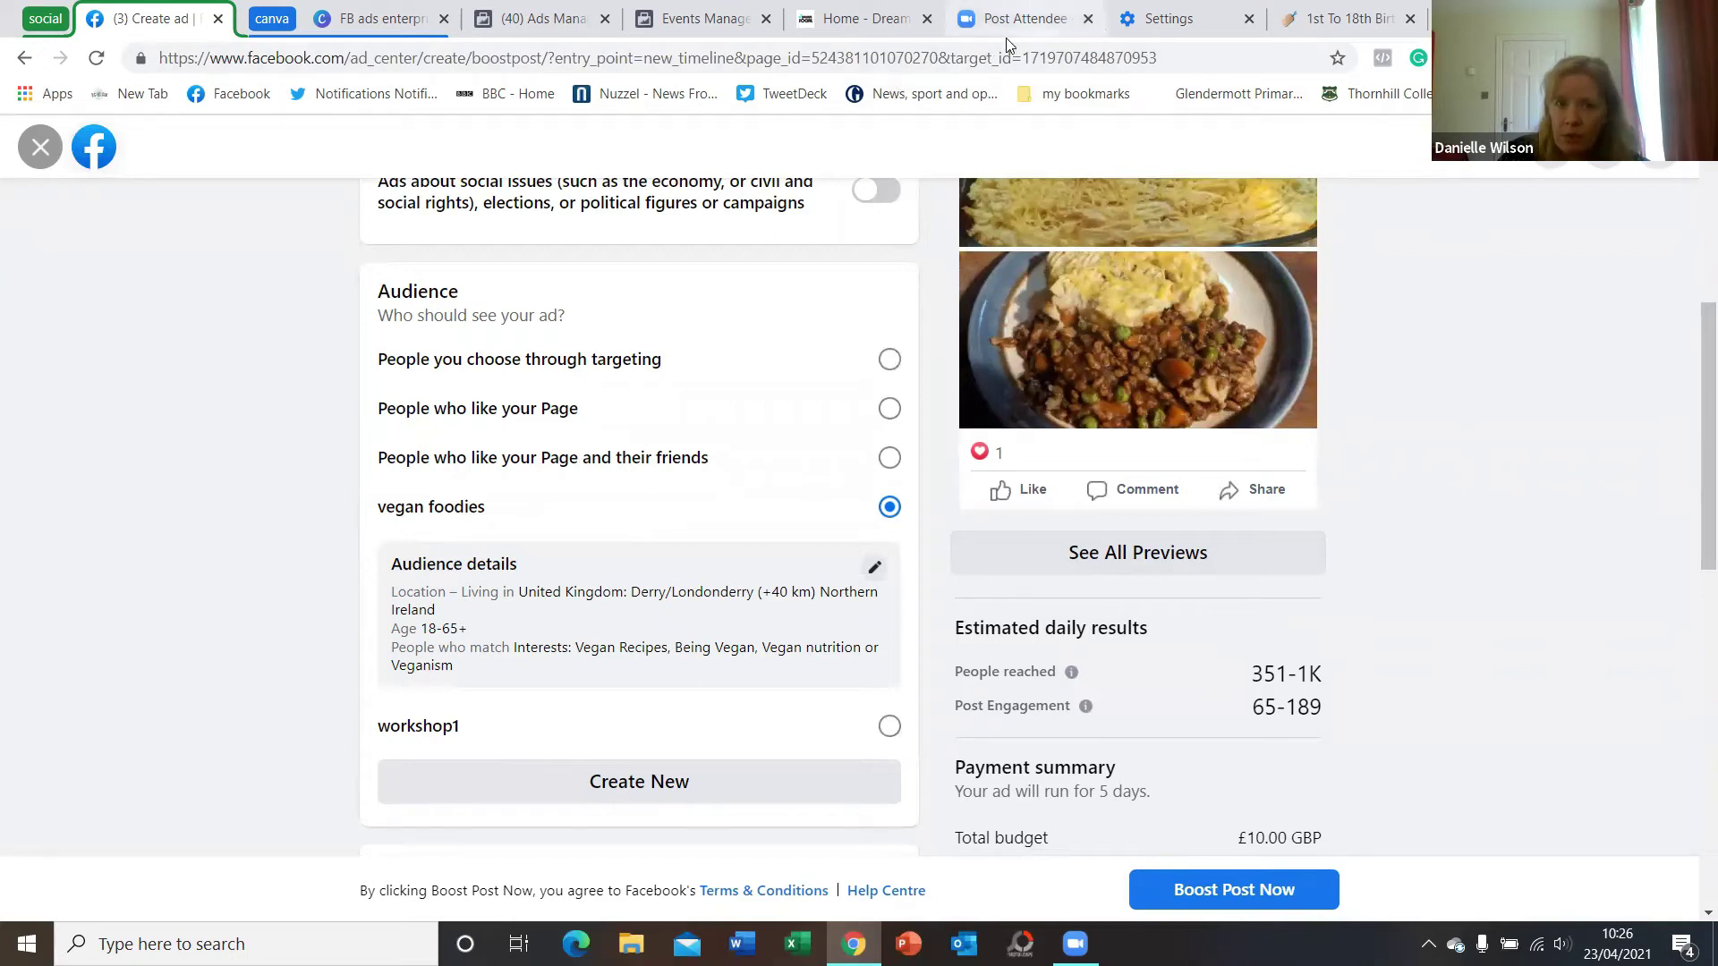
# Switch back to the FB ads enterprise week design in Canva, present it in Standard mode and advance to the Instagram promote slide
pyautogui.click(331, 30)
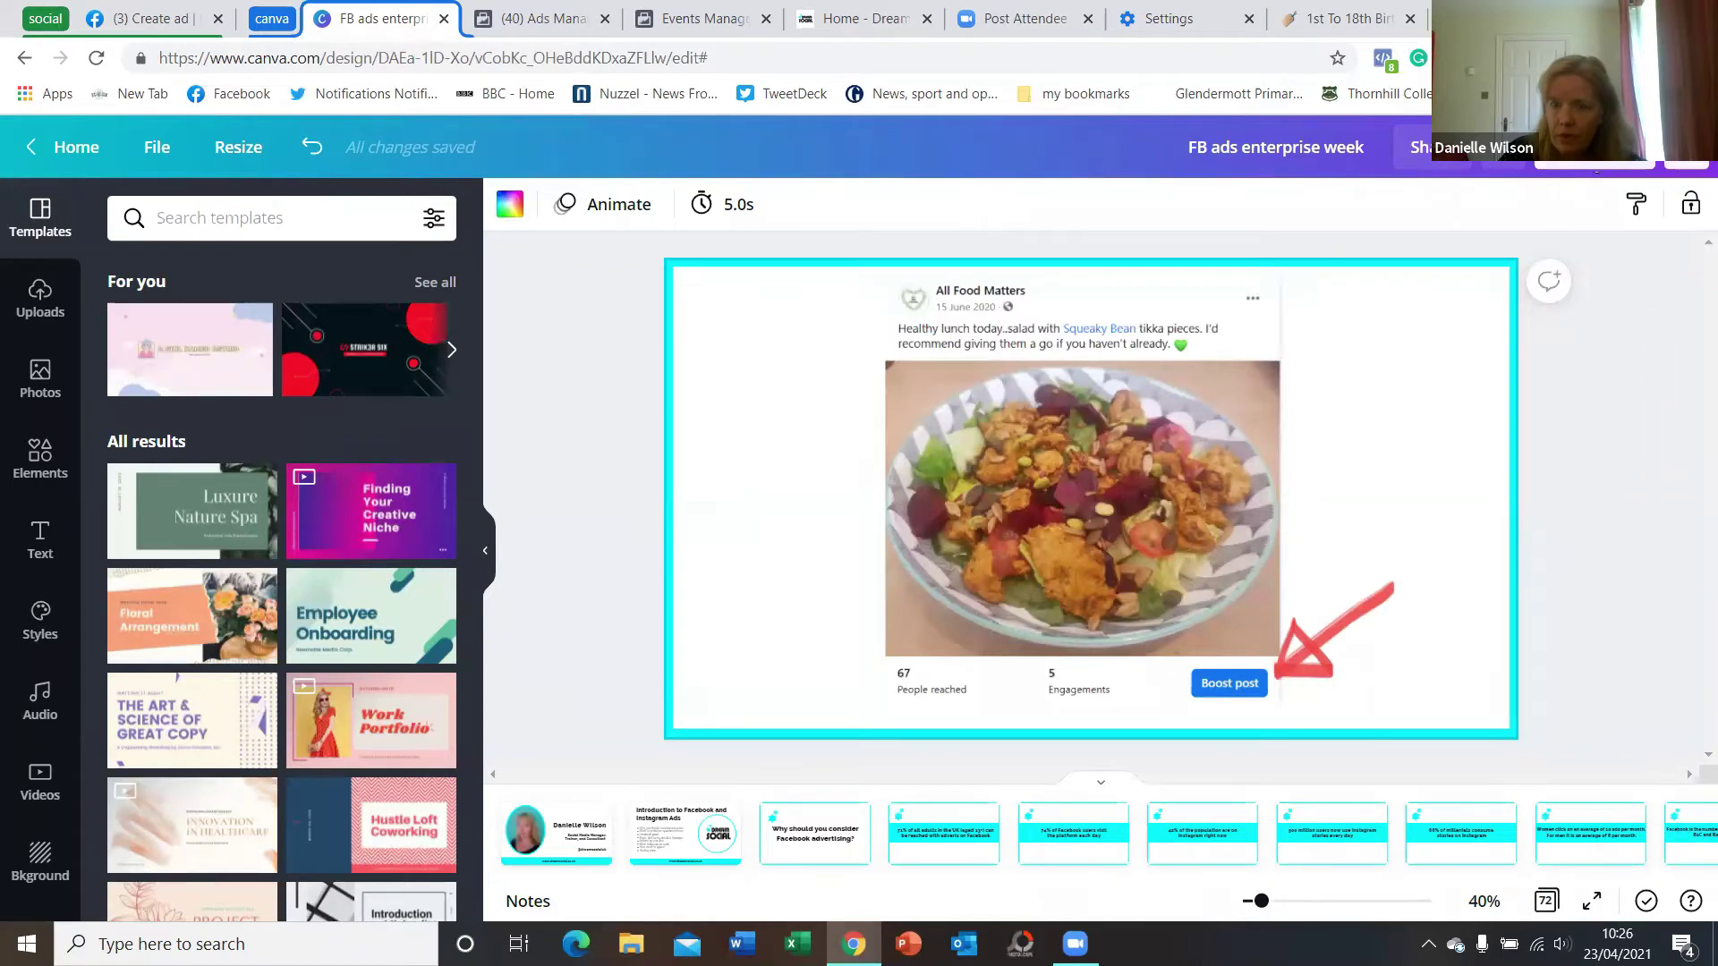
pyautogui.click(1595, 152)
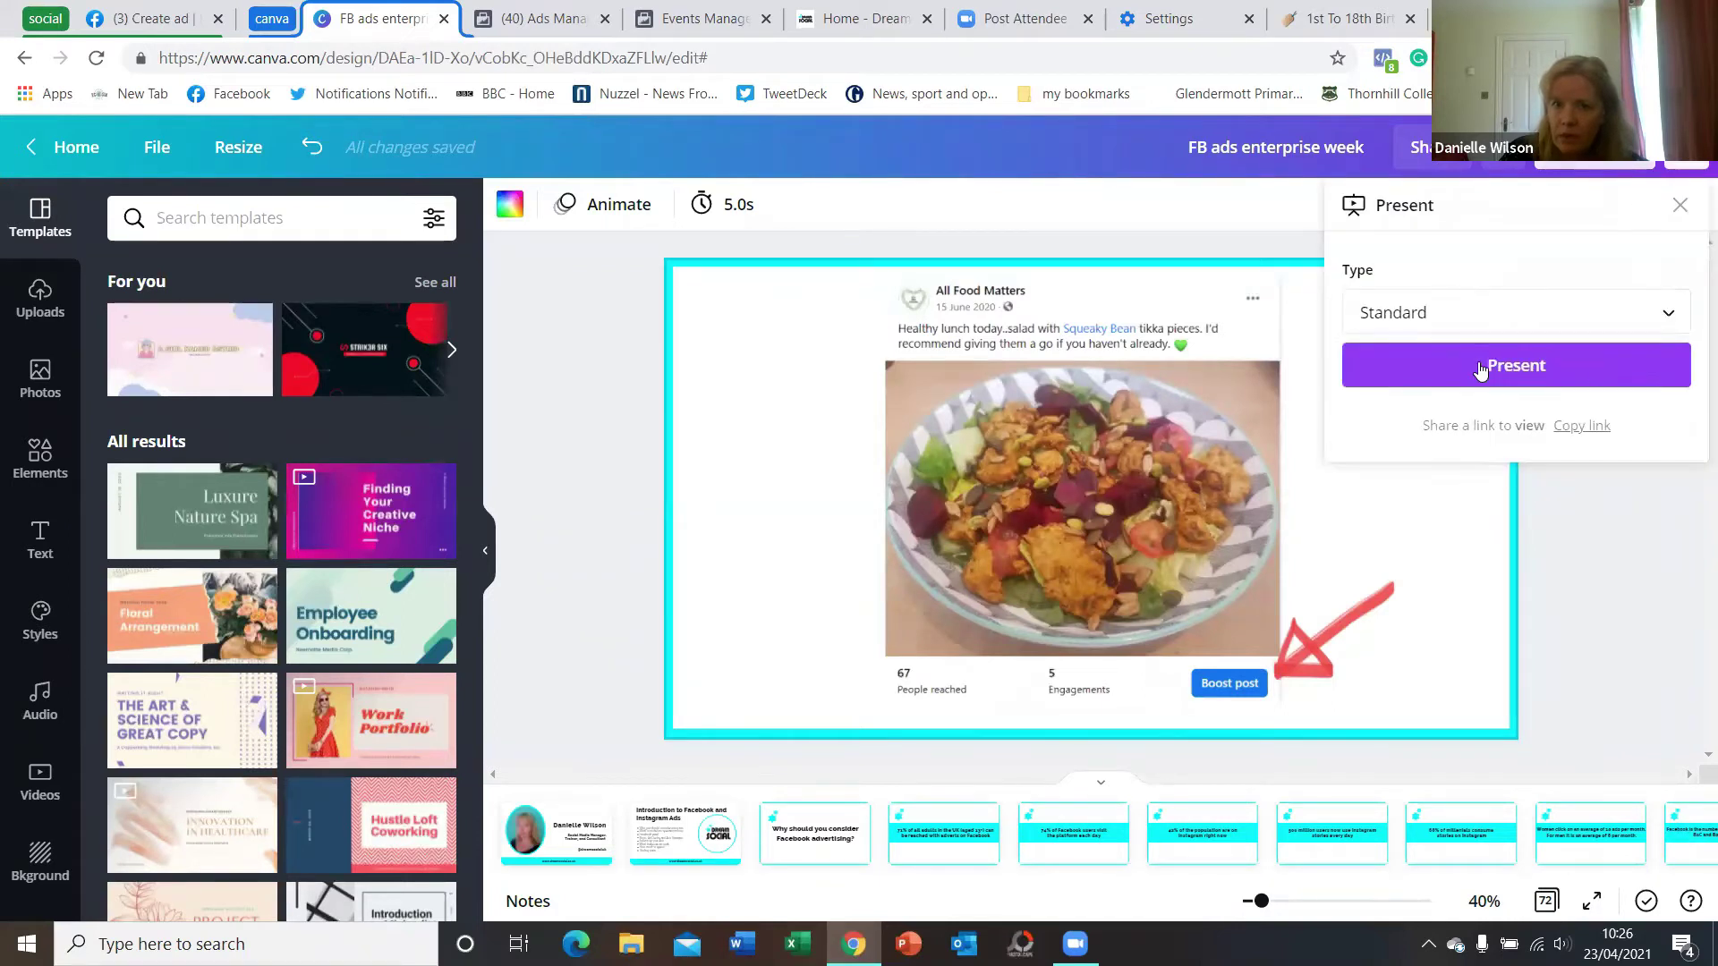
pyautogui.click(1481, 367)
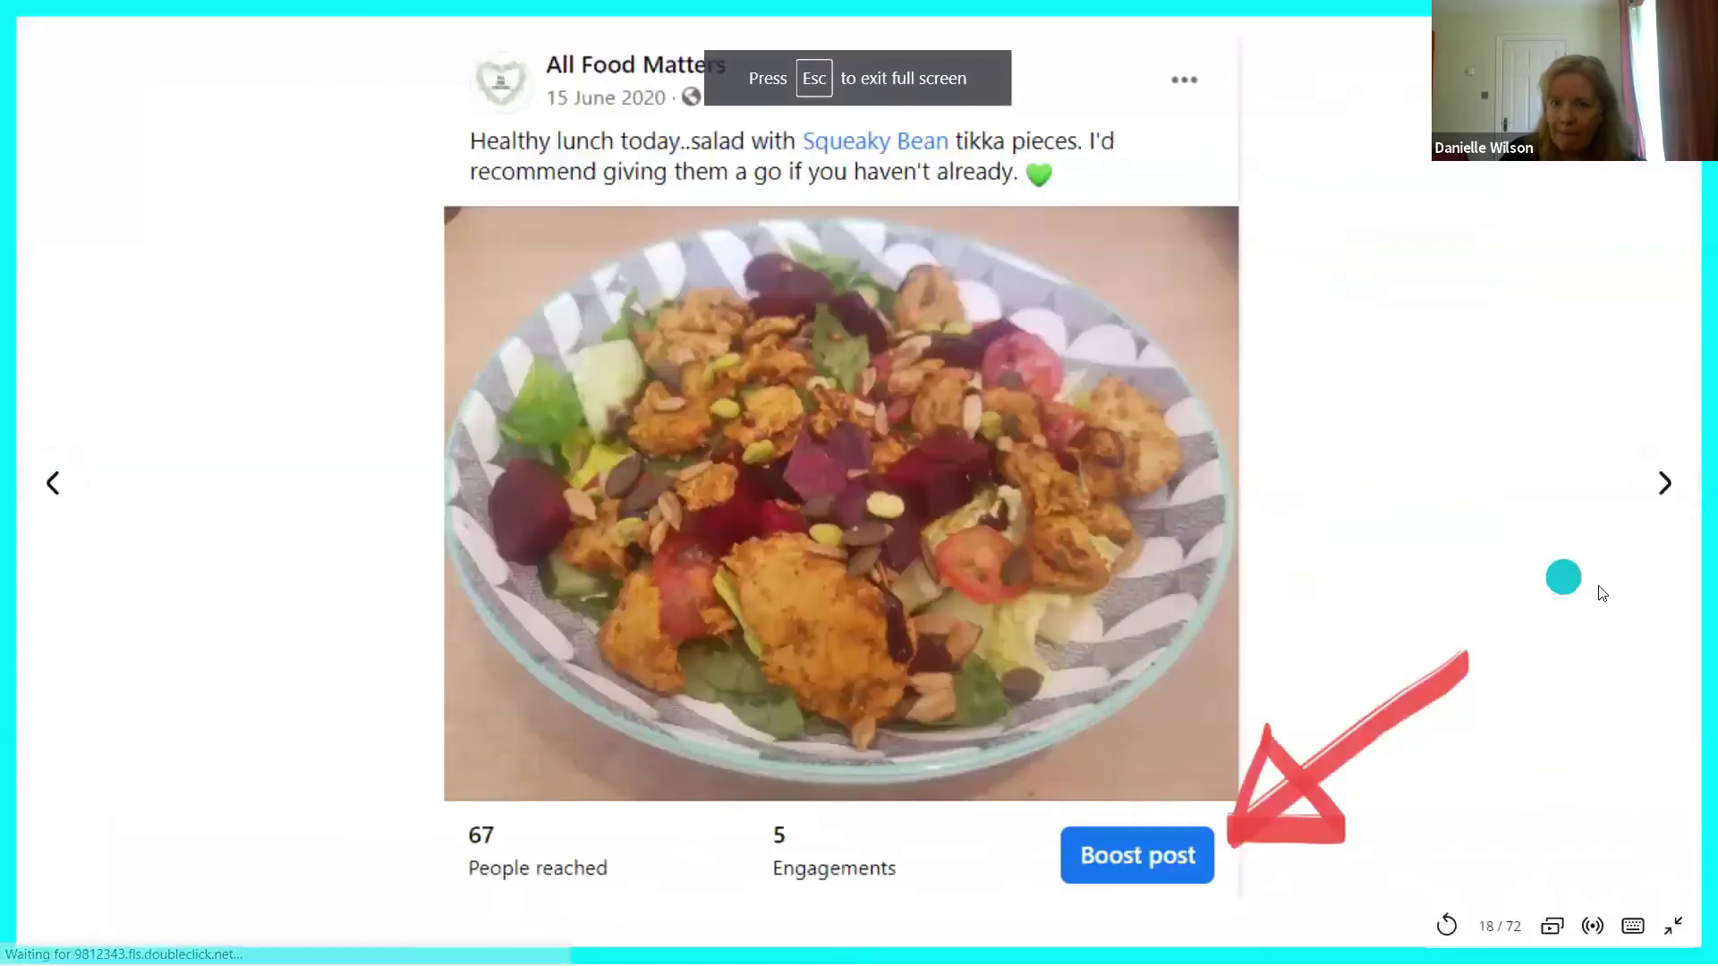
pyautogui.press('Right')
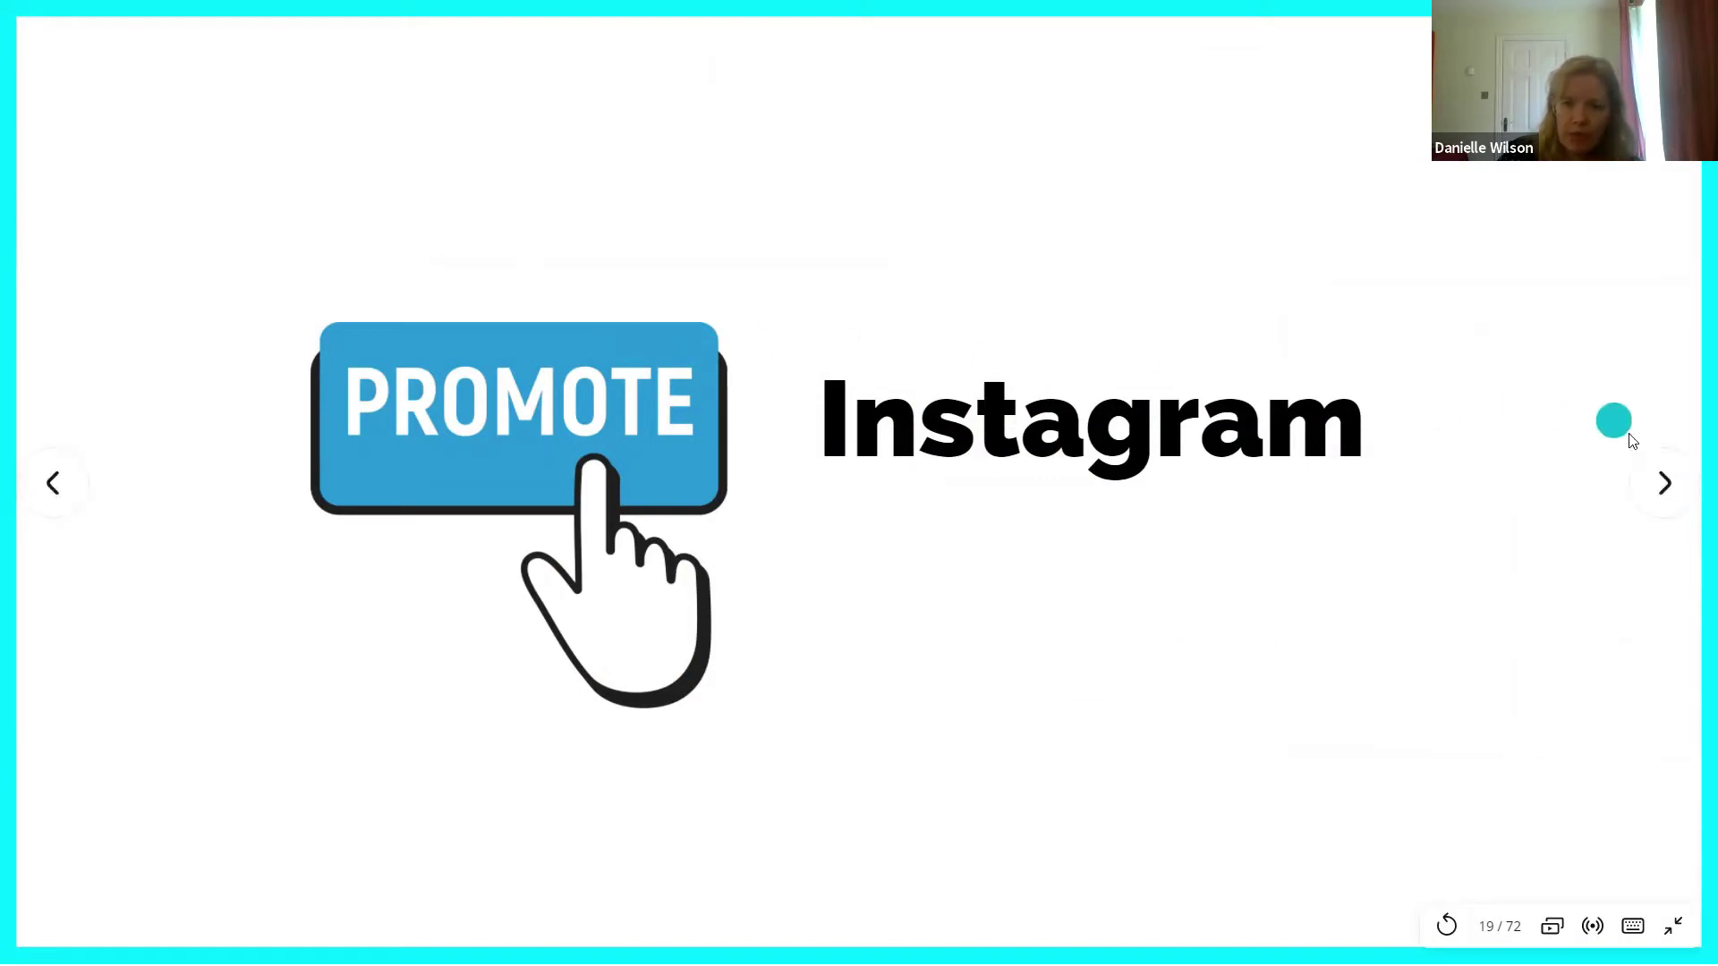
# Advance the presentation through the Instagram goal, audience and budget slides to the slide on promoting a story
pyautogui.click(1658, 489)
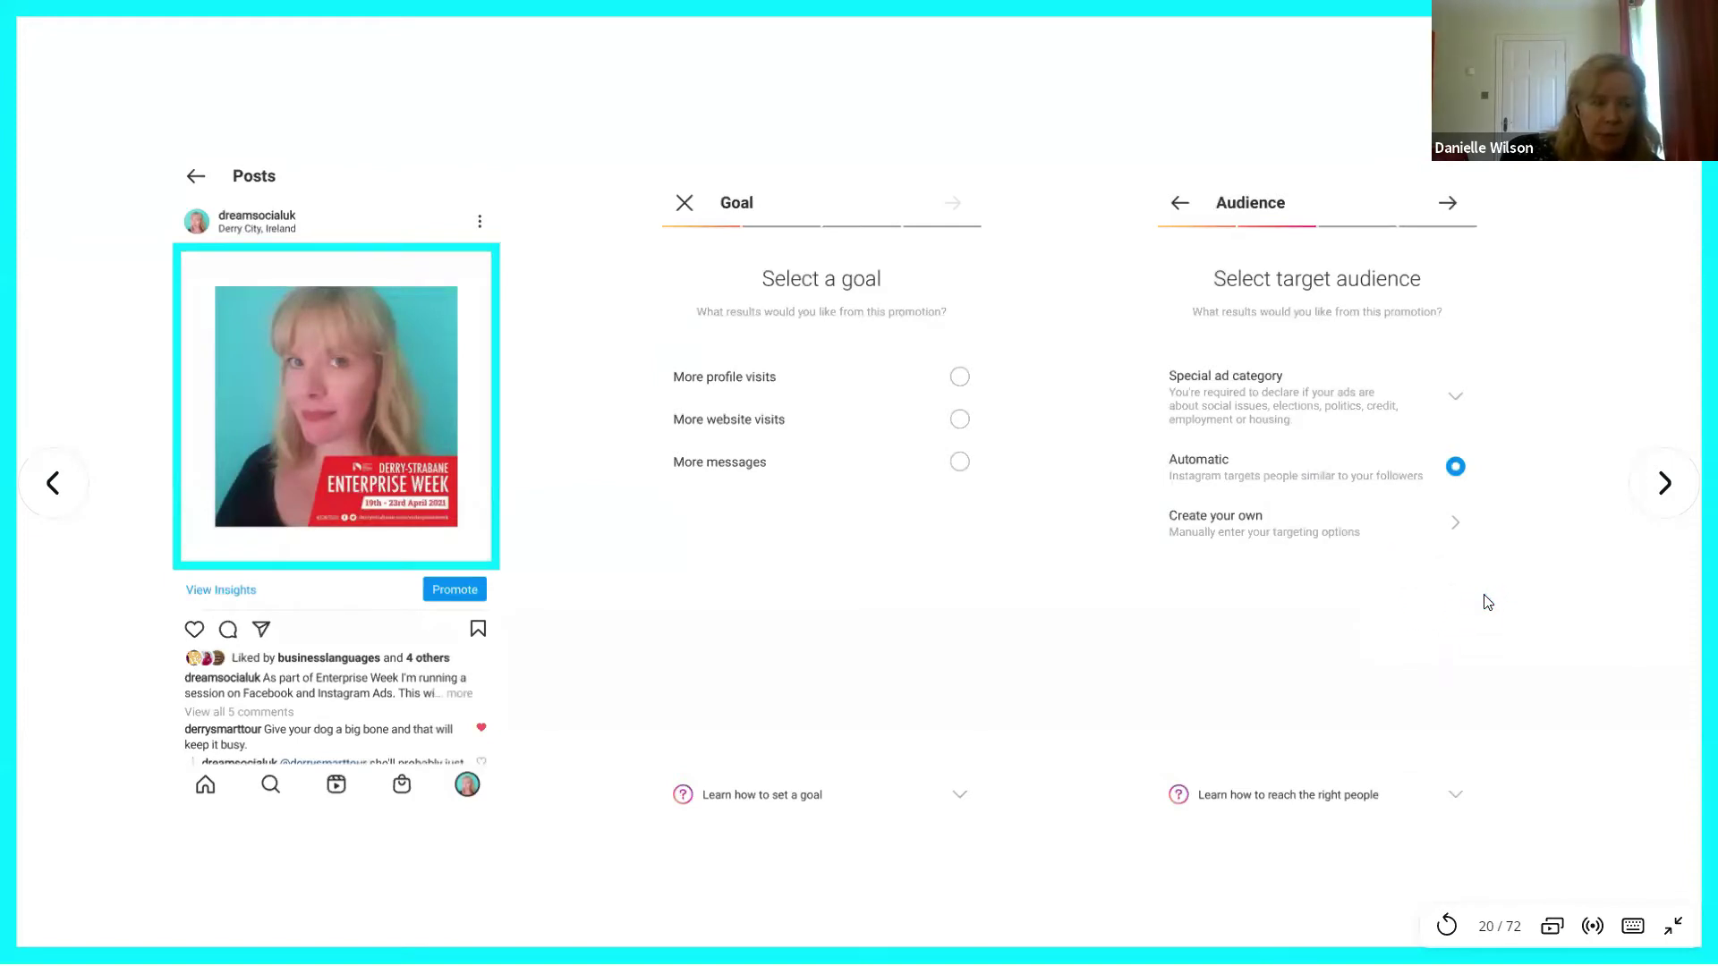
pyautogui.click(1663, 488)
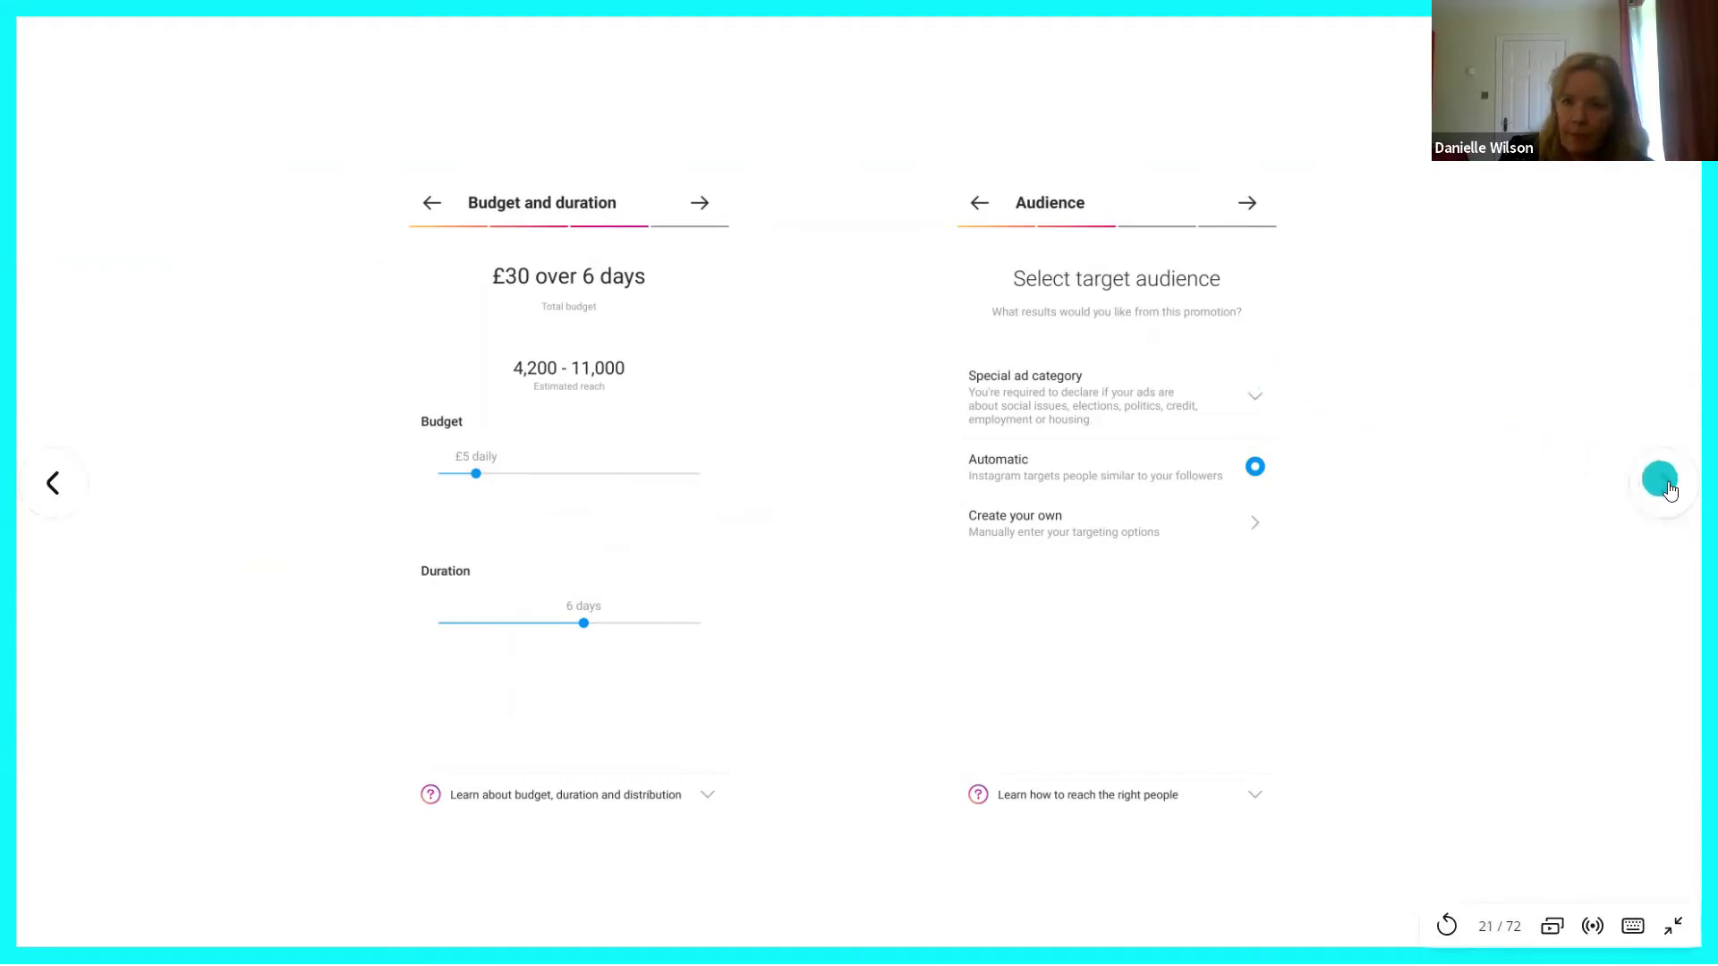
pyautogui.click(1668, 484)
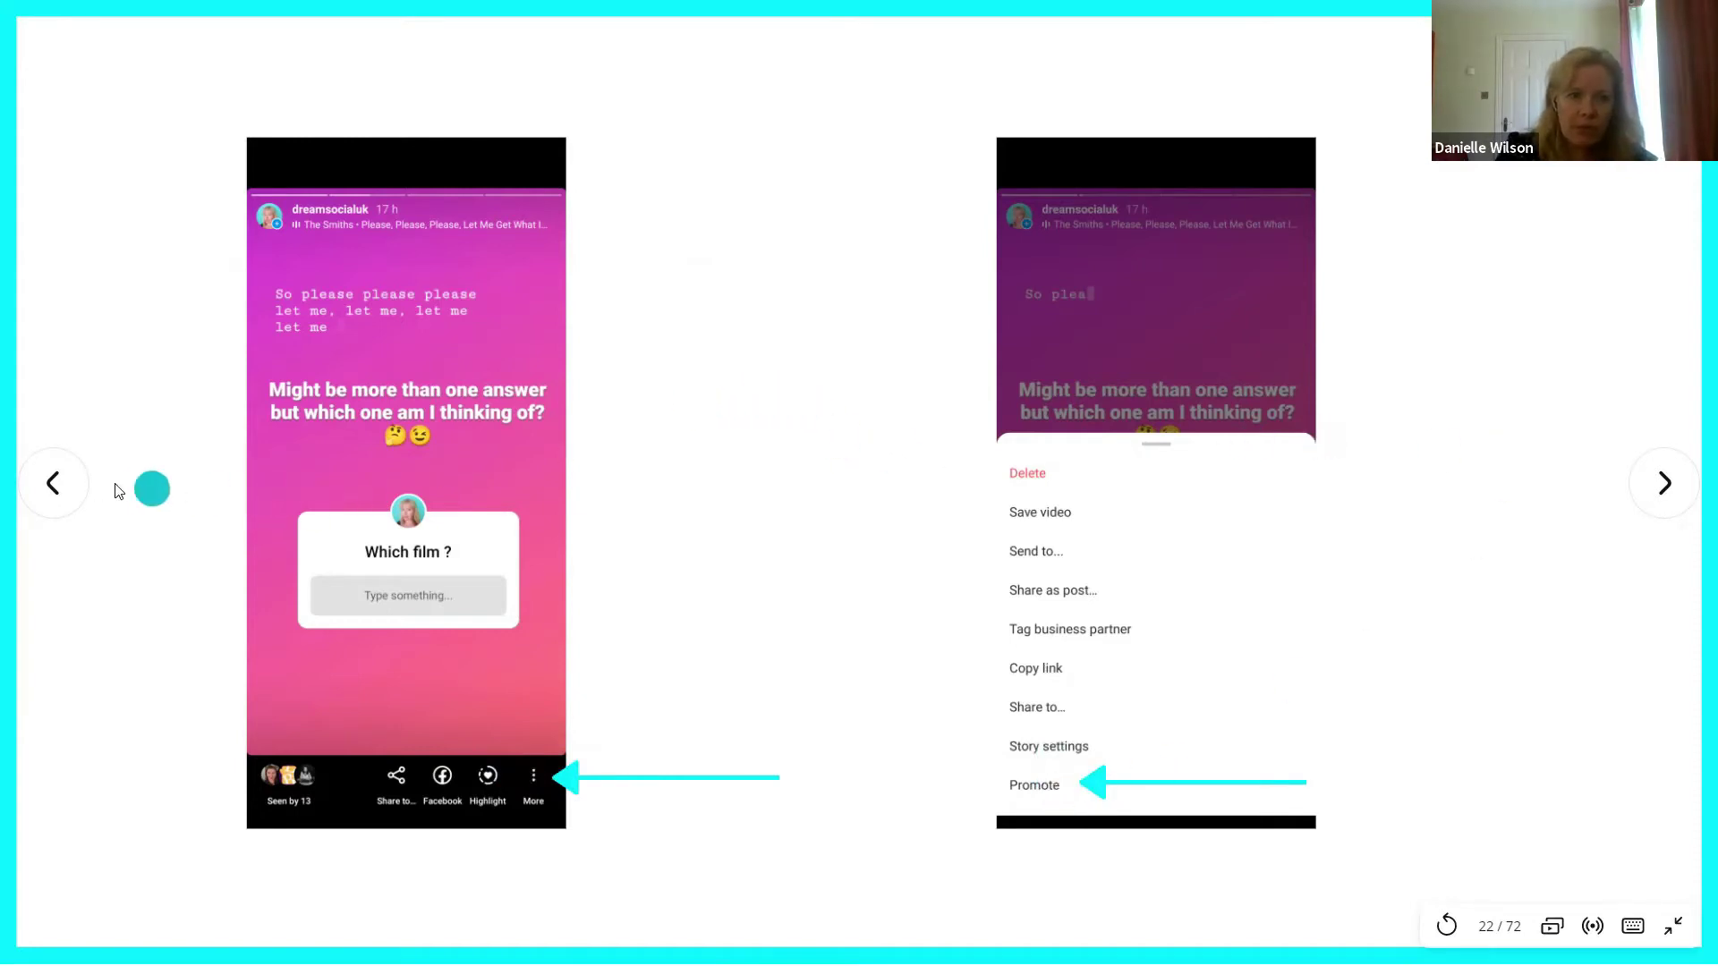
# Go back to the Instagram goal and target audience slide, and return to the story promotion slide
pyautogui.click(63, 488)
pyautogui.click(62, 487)
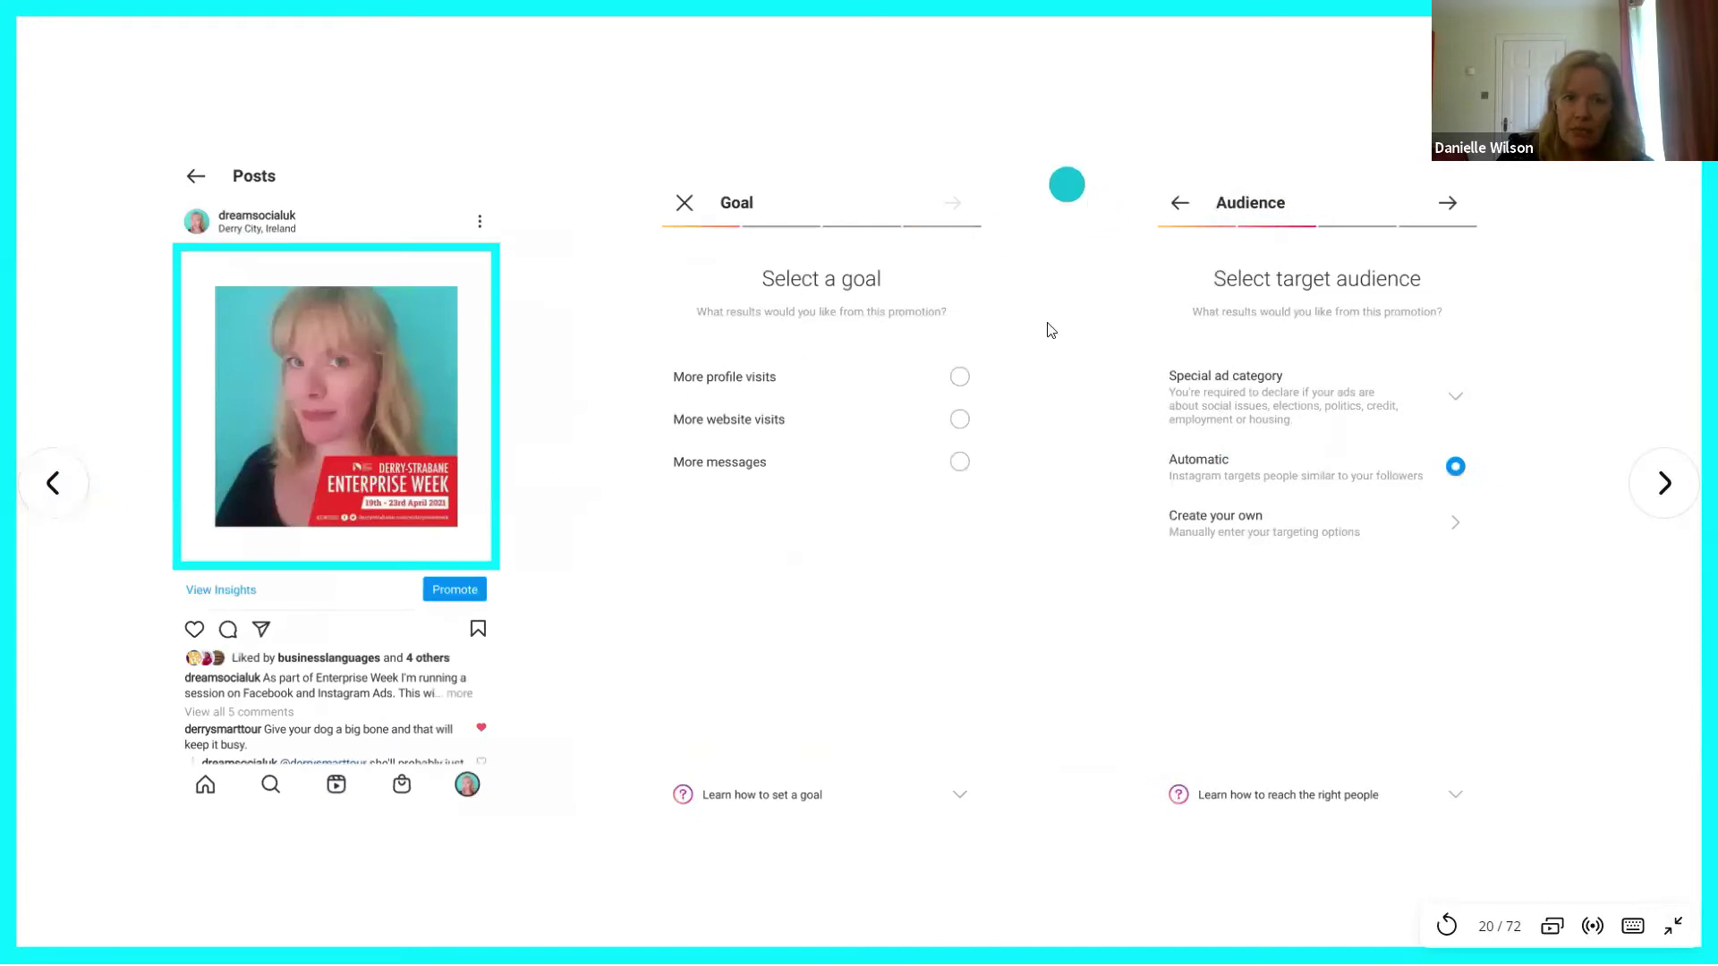
pyautogui.click(1673, 497)
pyautogui.click(1675, 495)
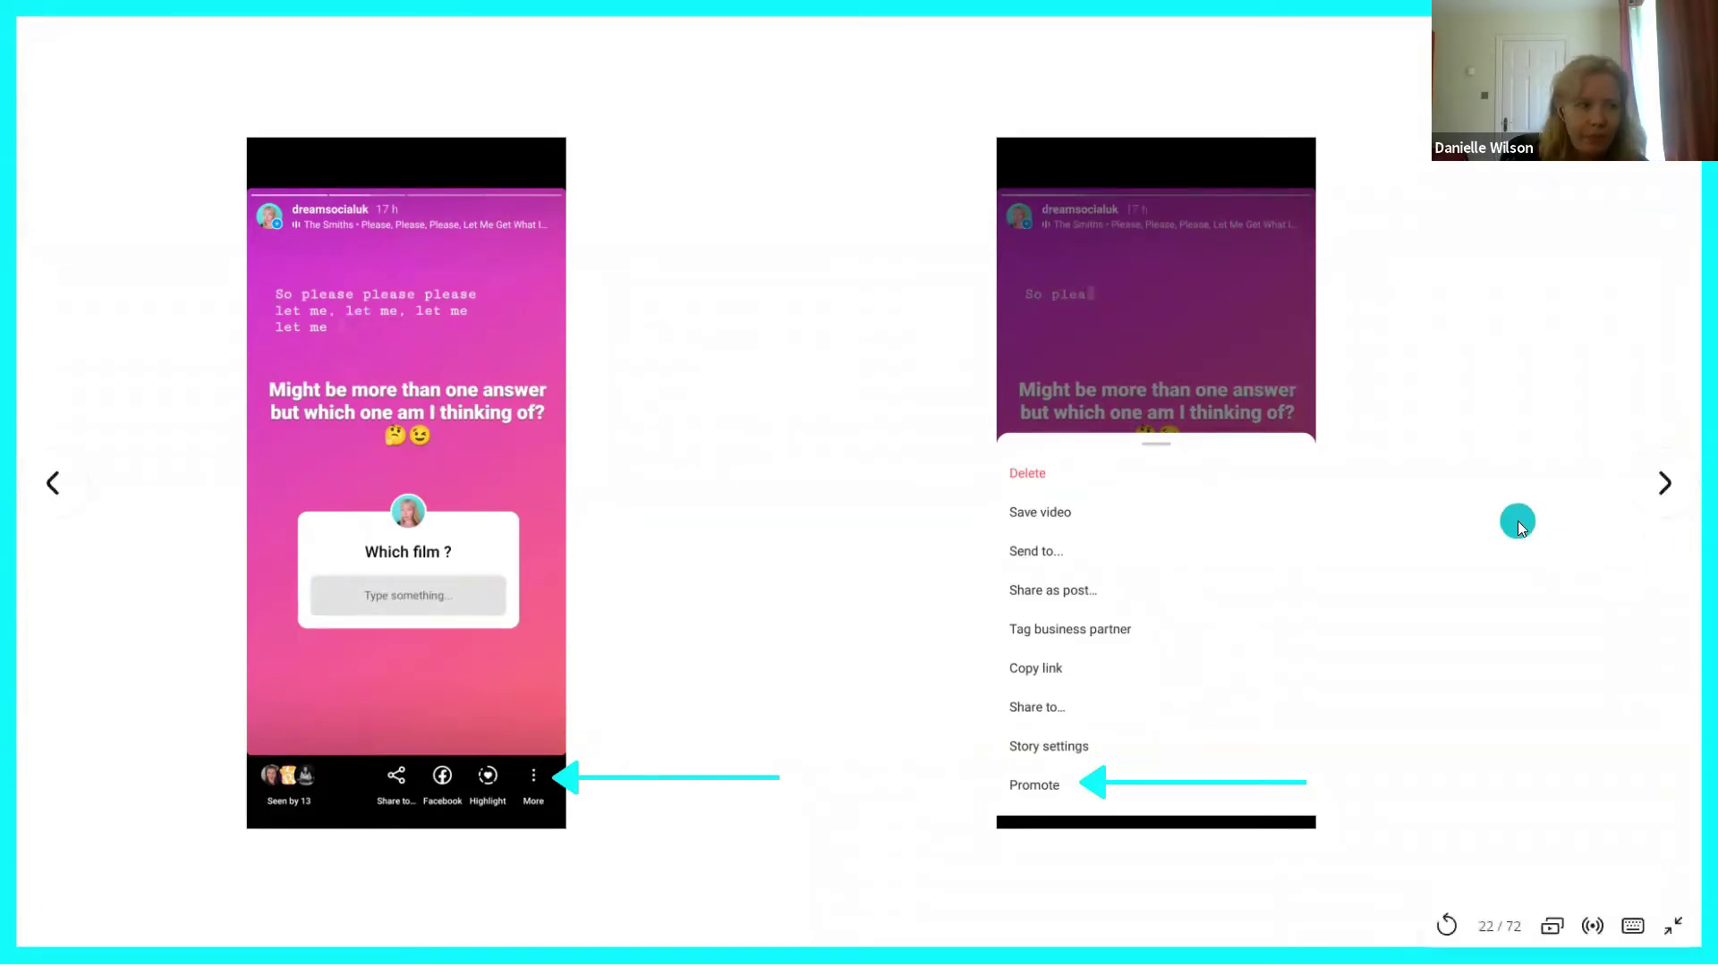
# Advance past the Questions slide to the Ads Centre slide and exit the full-screen presentation
pyautogui.click(1646, 485)
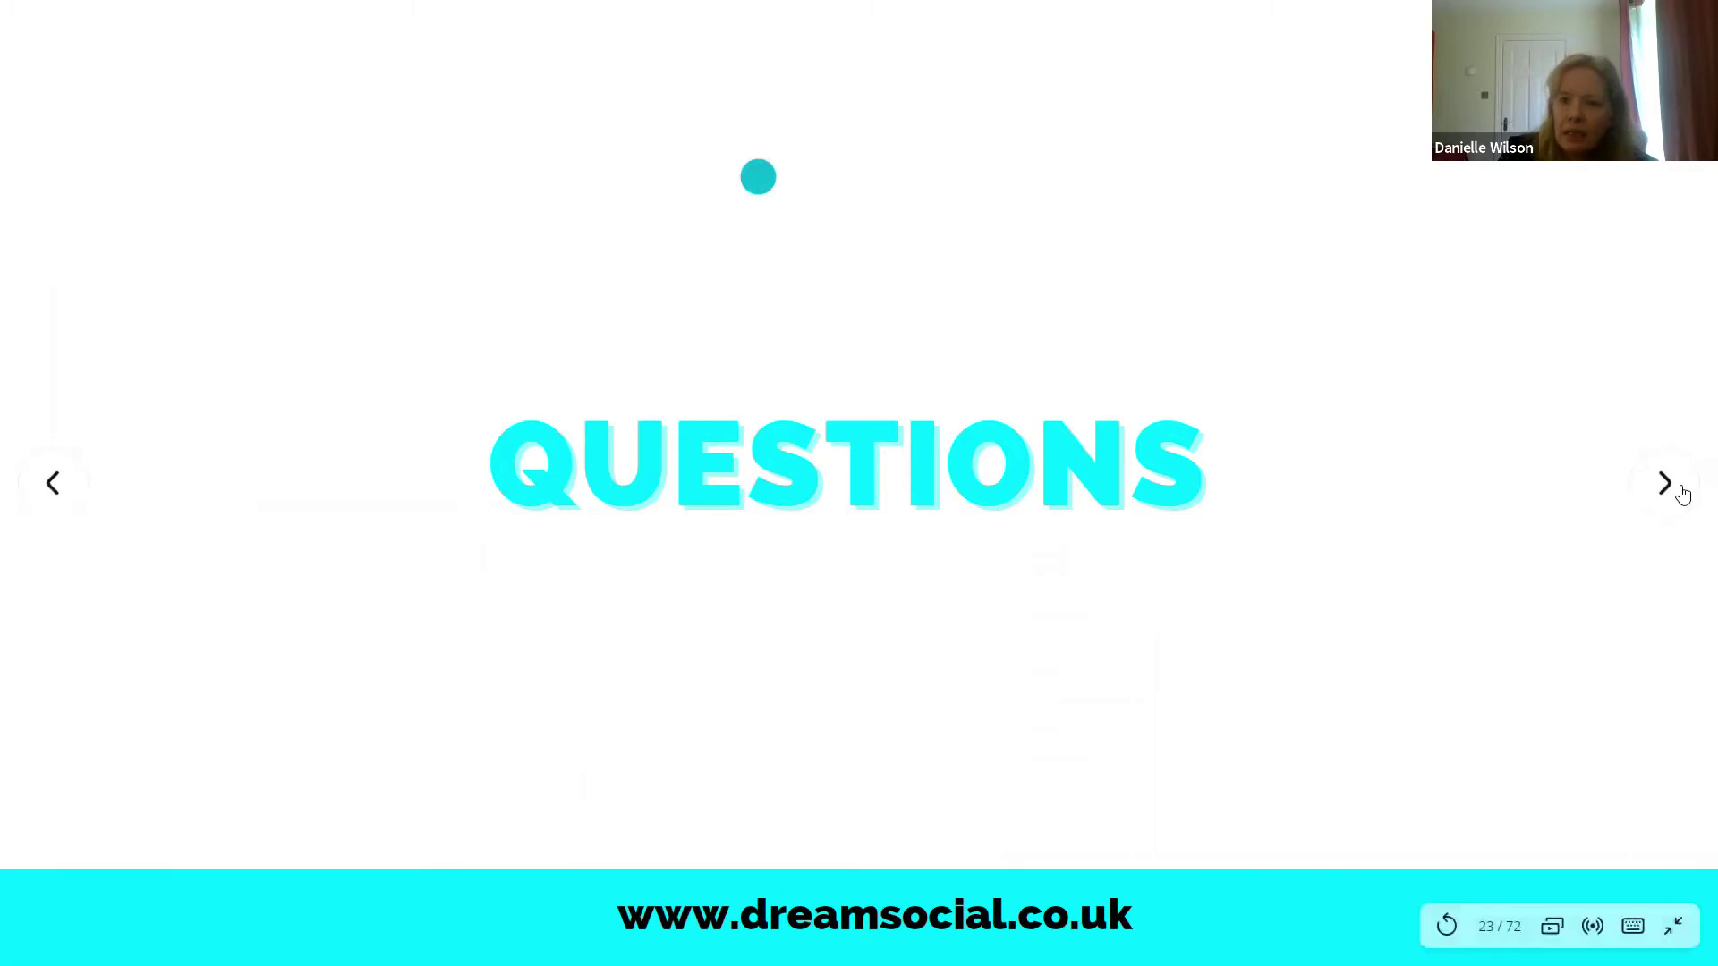
pyautogui.click(1680, 492)
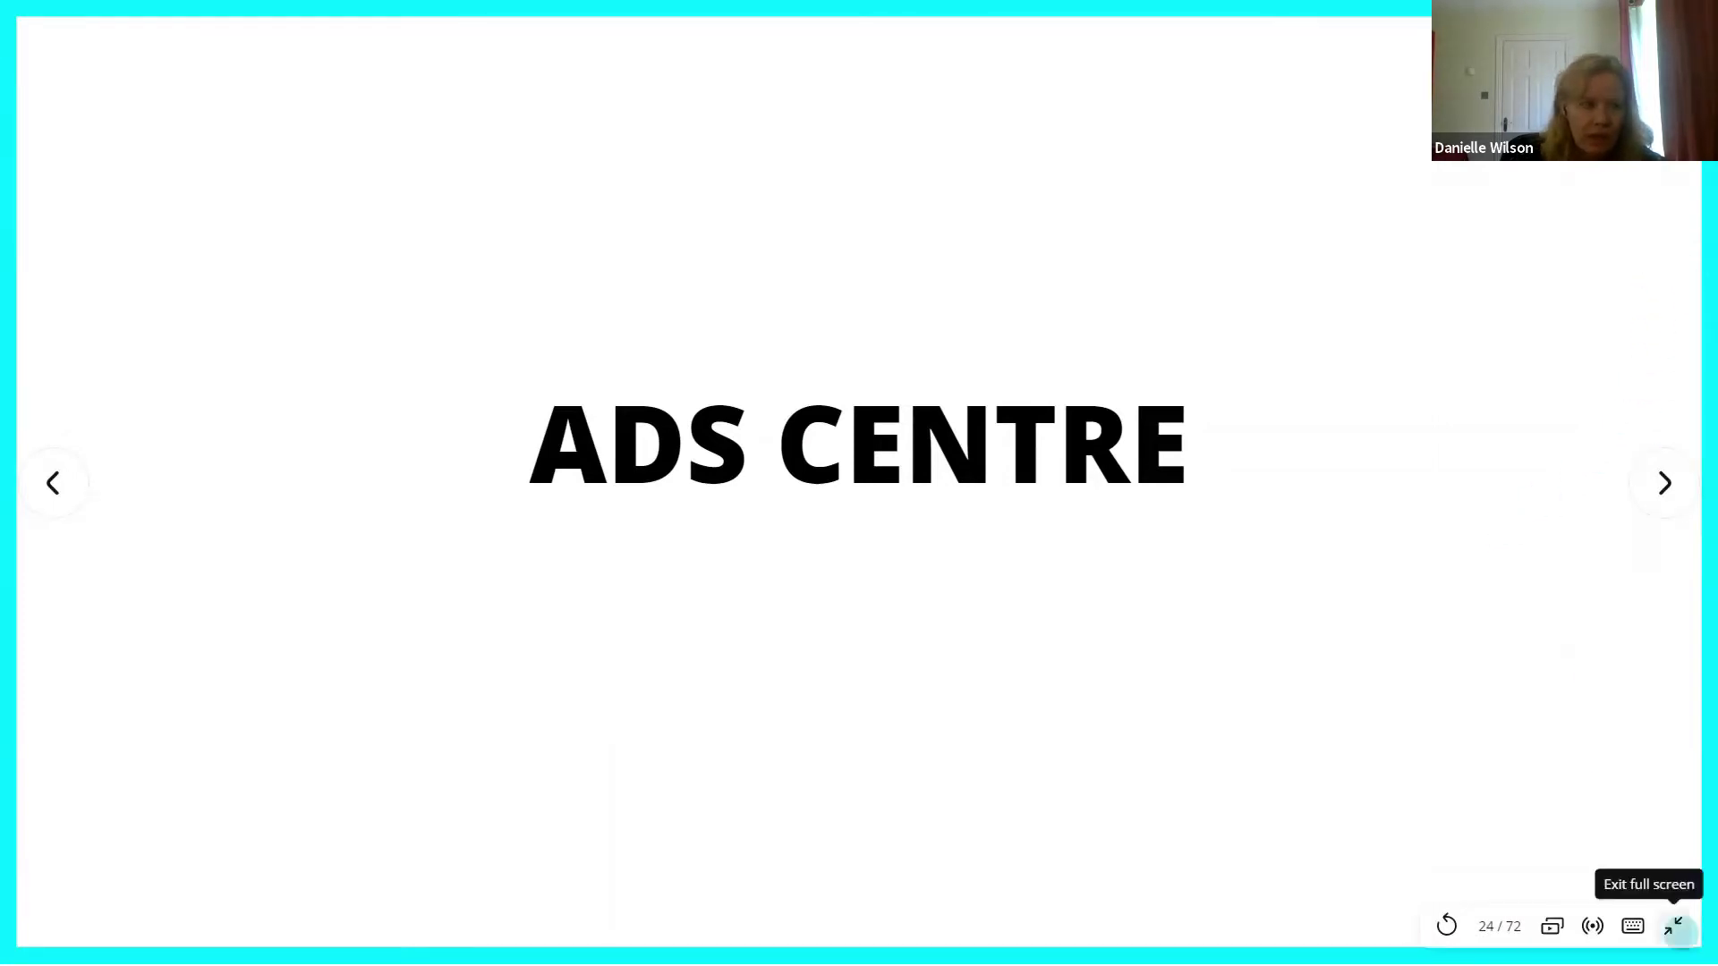
pyautogui.click(1675, 927)
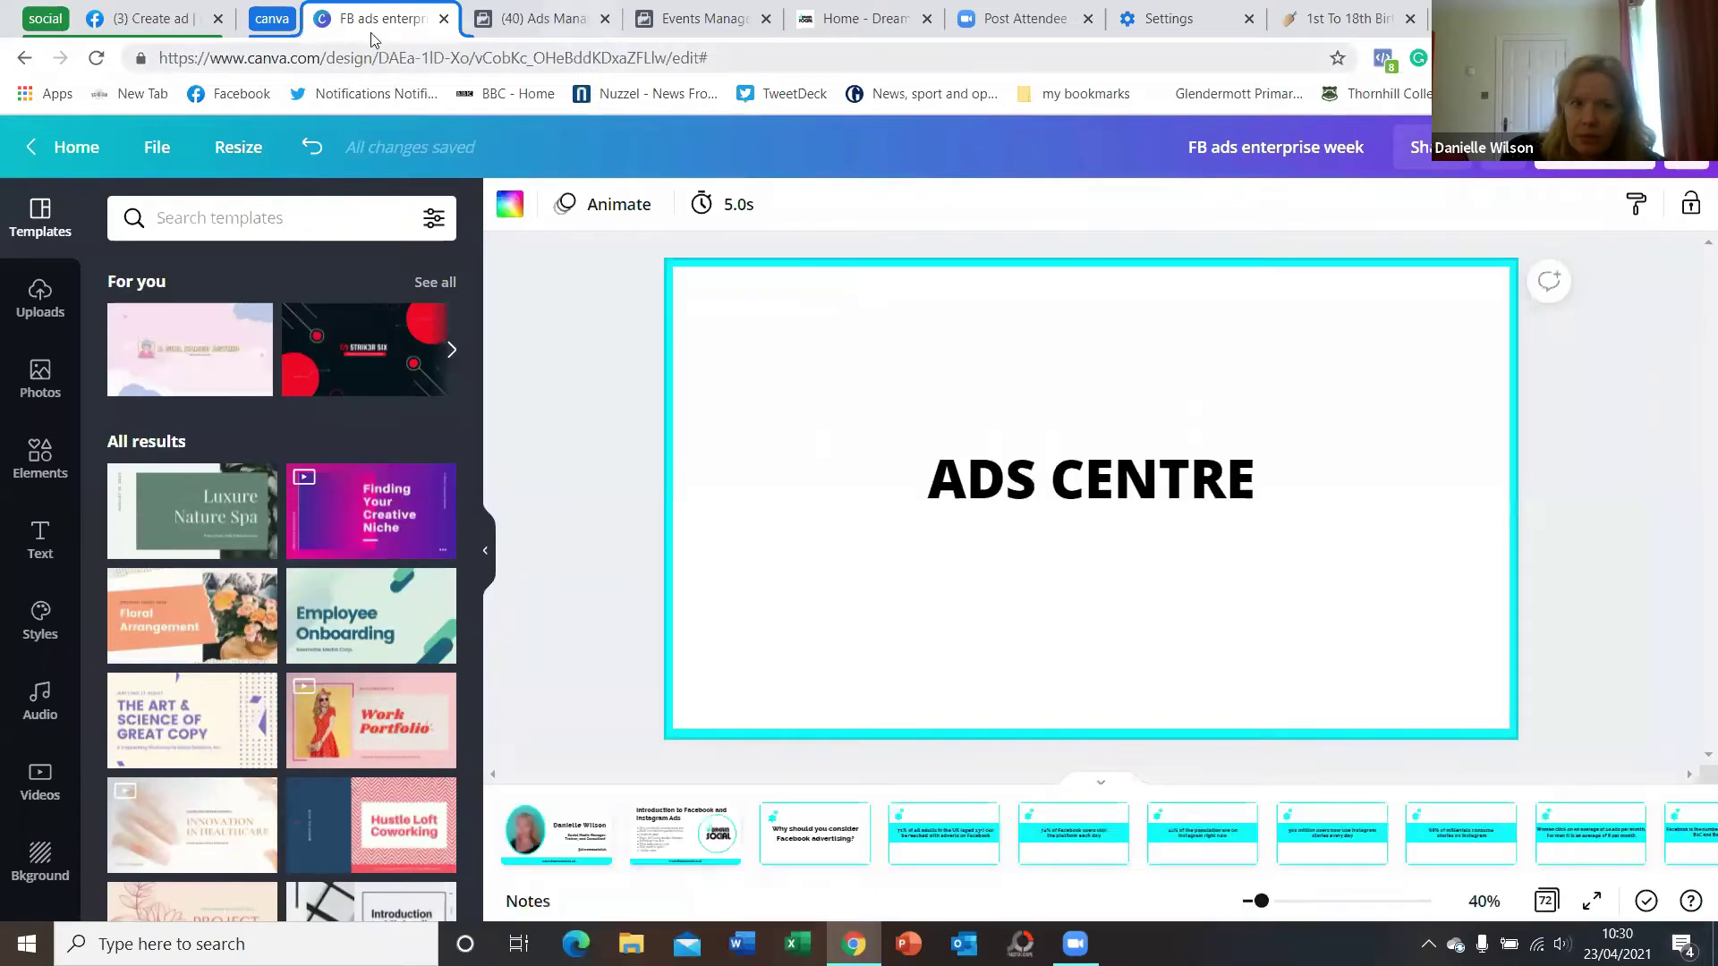
# Switch to the Facebook ad creation page and leave the post boost, discarding its changes
pyautogui.click(132, 20)
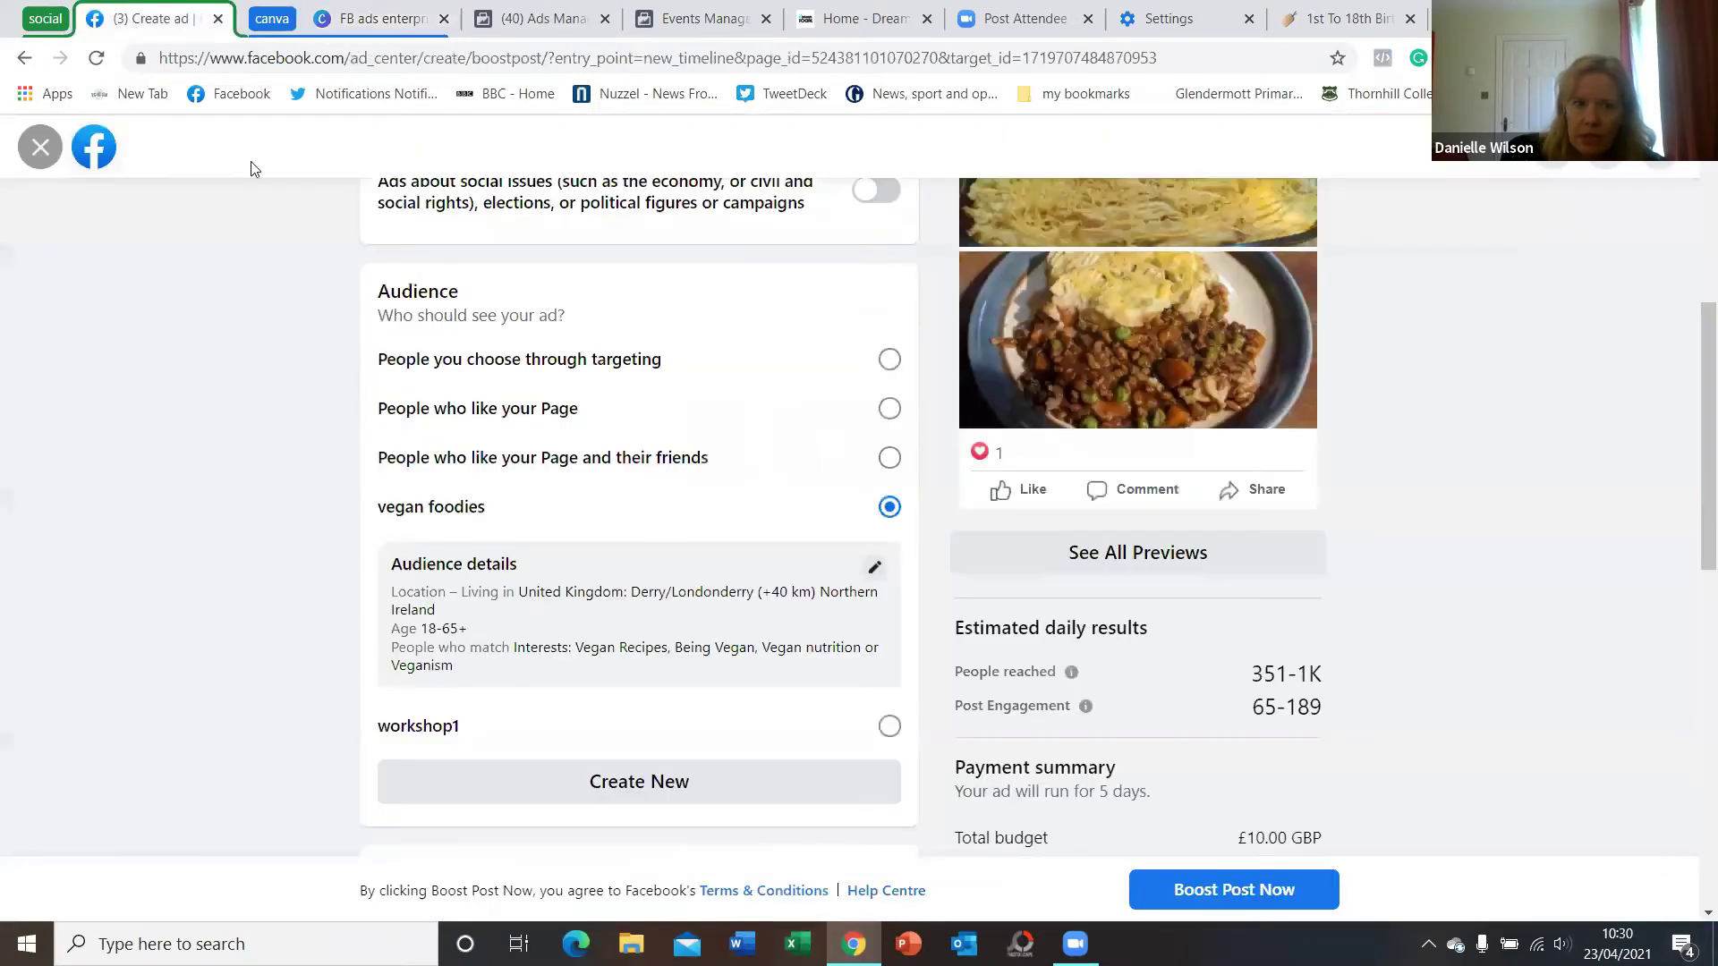
pyautogui.click(42, 159)
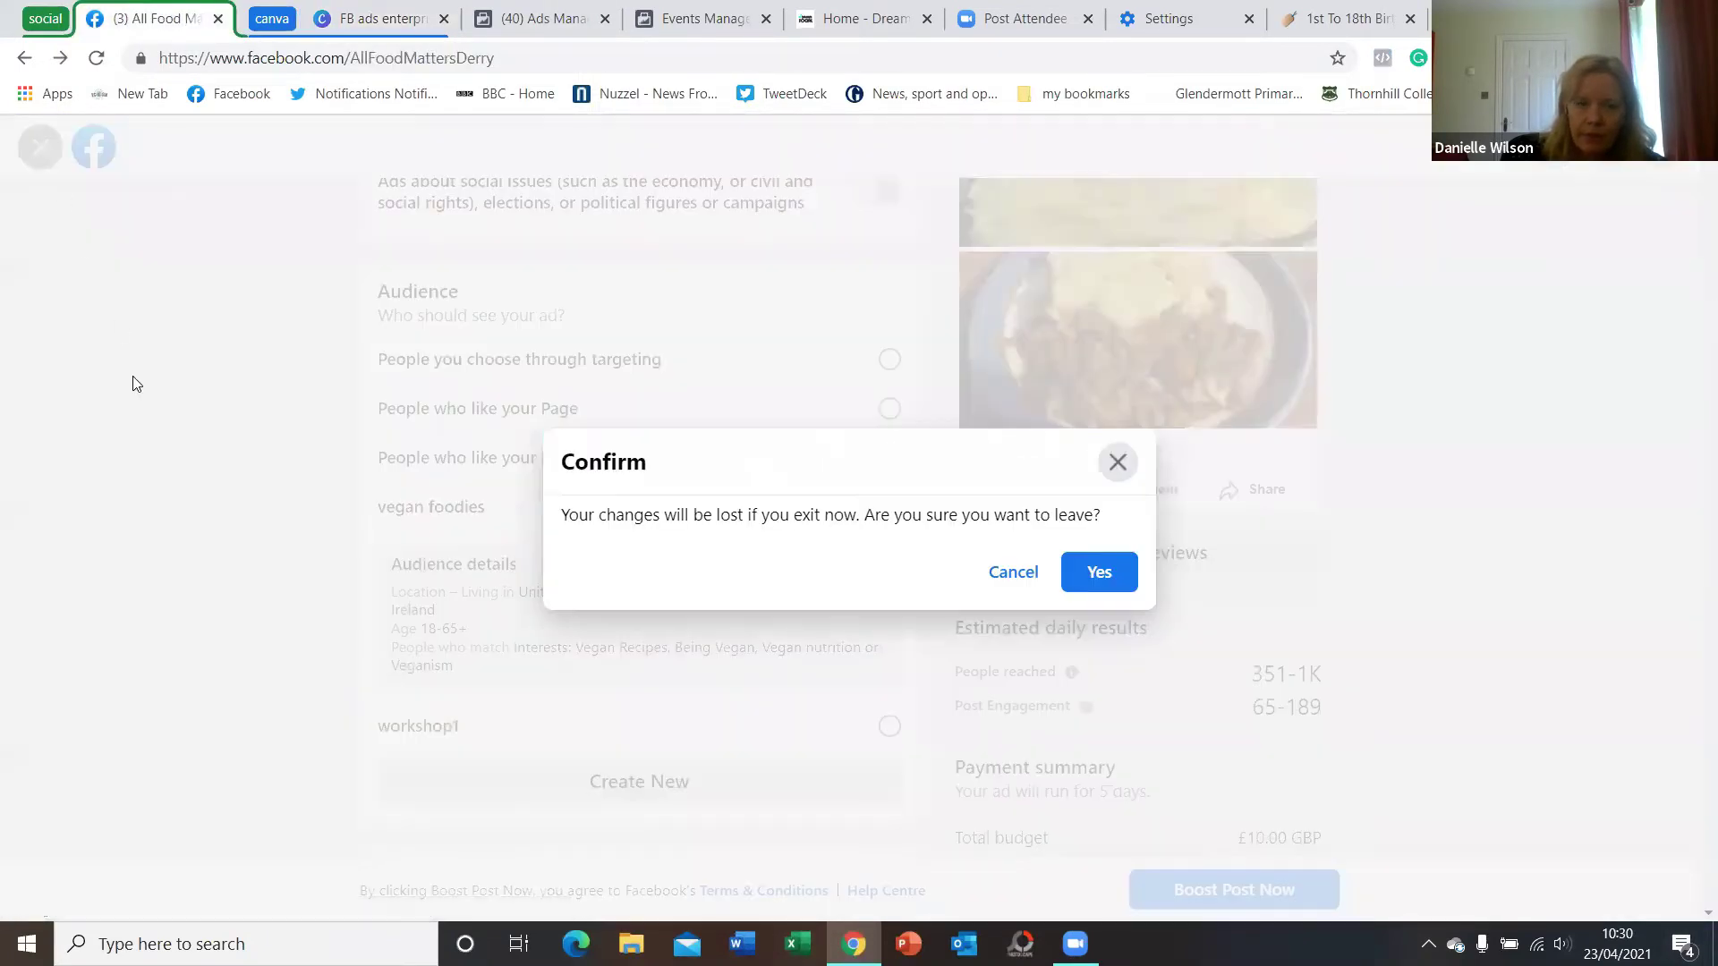
pyautogui.click(1099, 572)
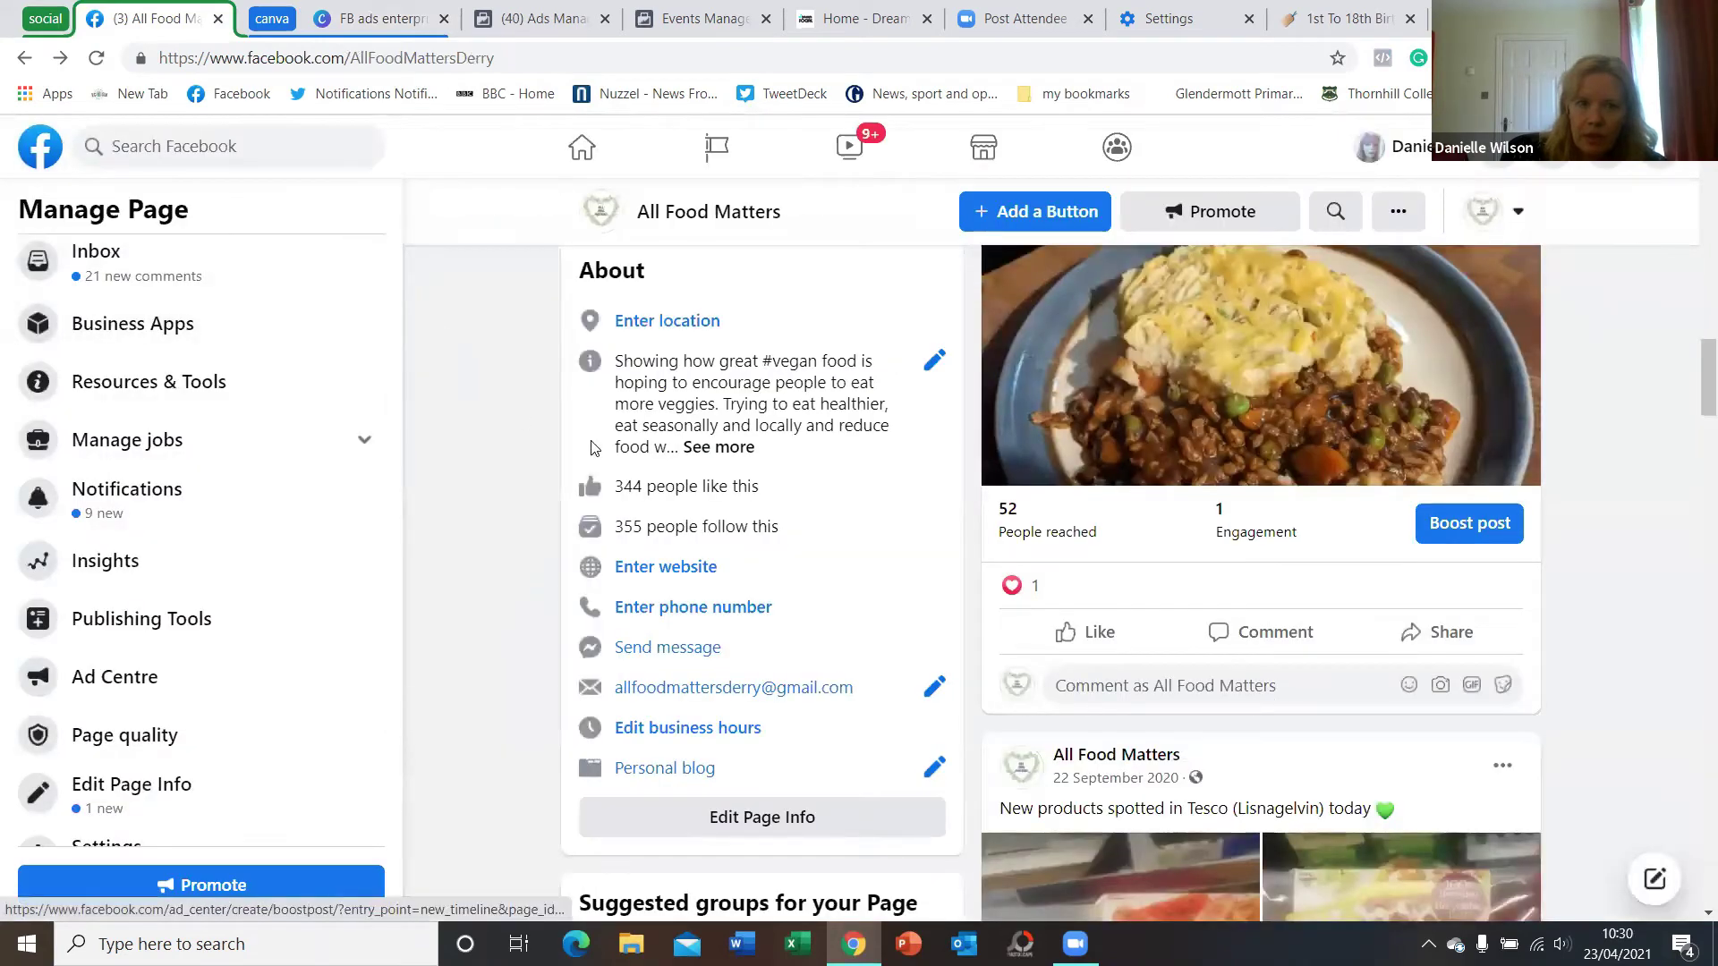
# Open the Ad Centre of the All Food Matters page
pyautogui.scroll(3, 501, 444)
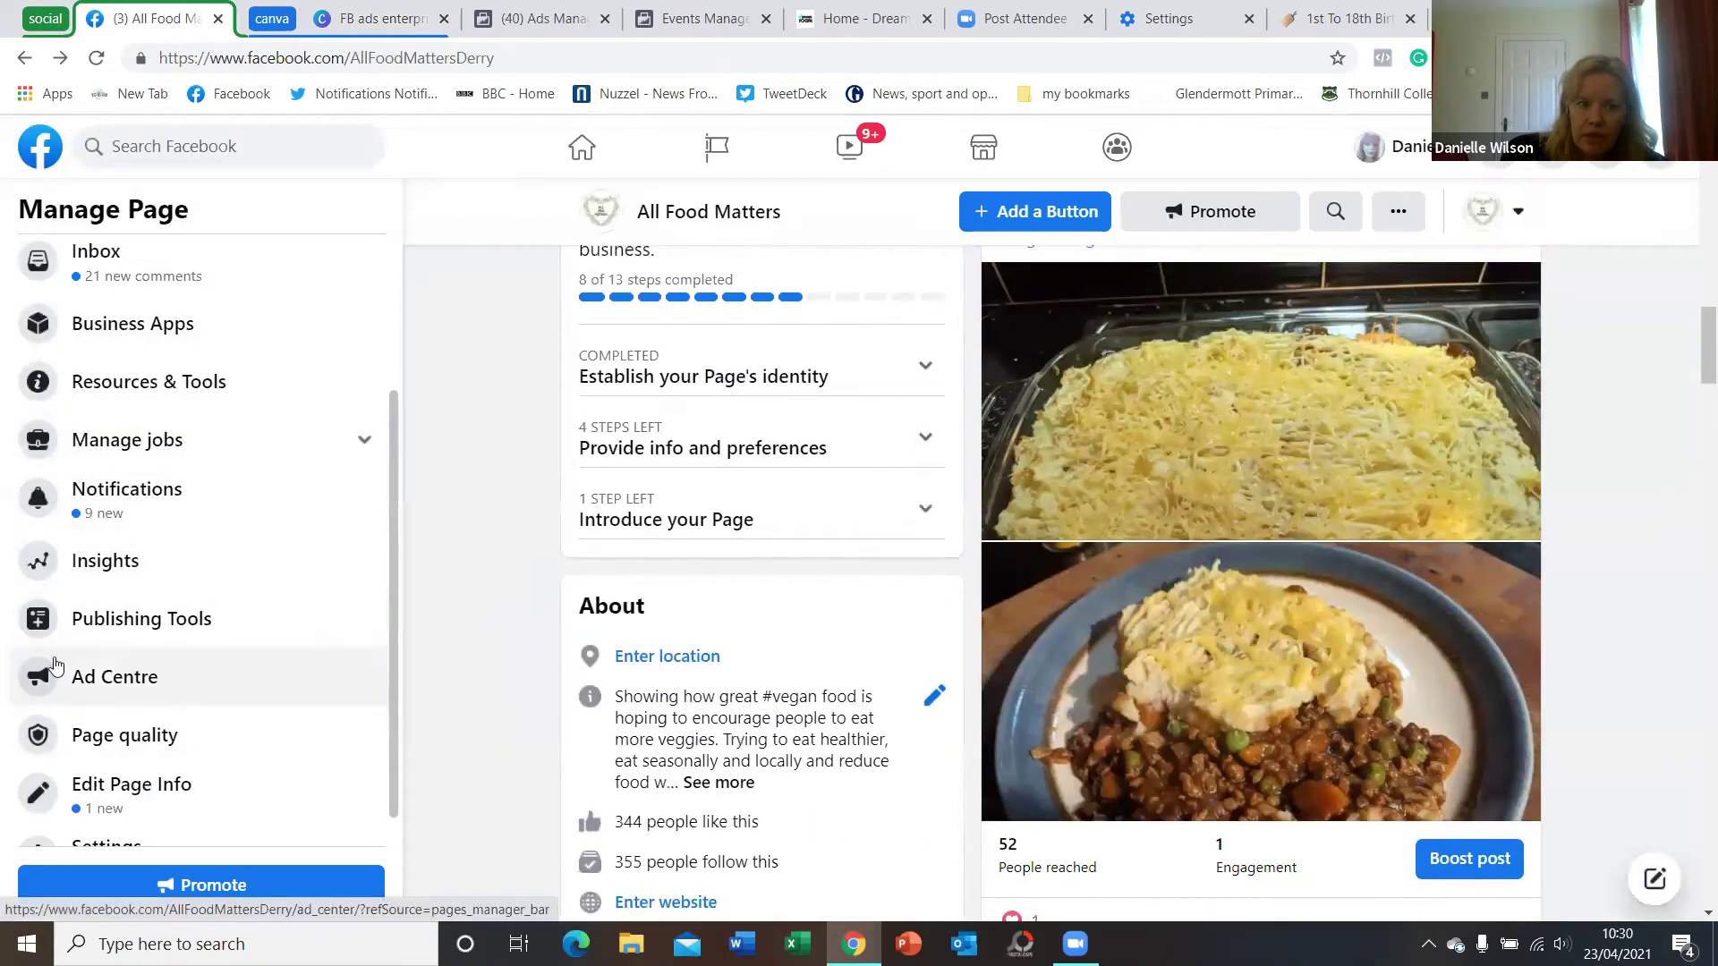
pyautogui.scroll(1, 768, 481)
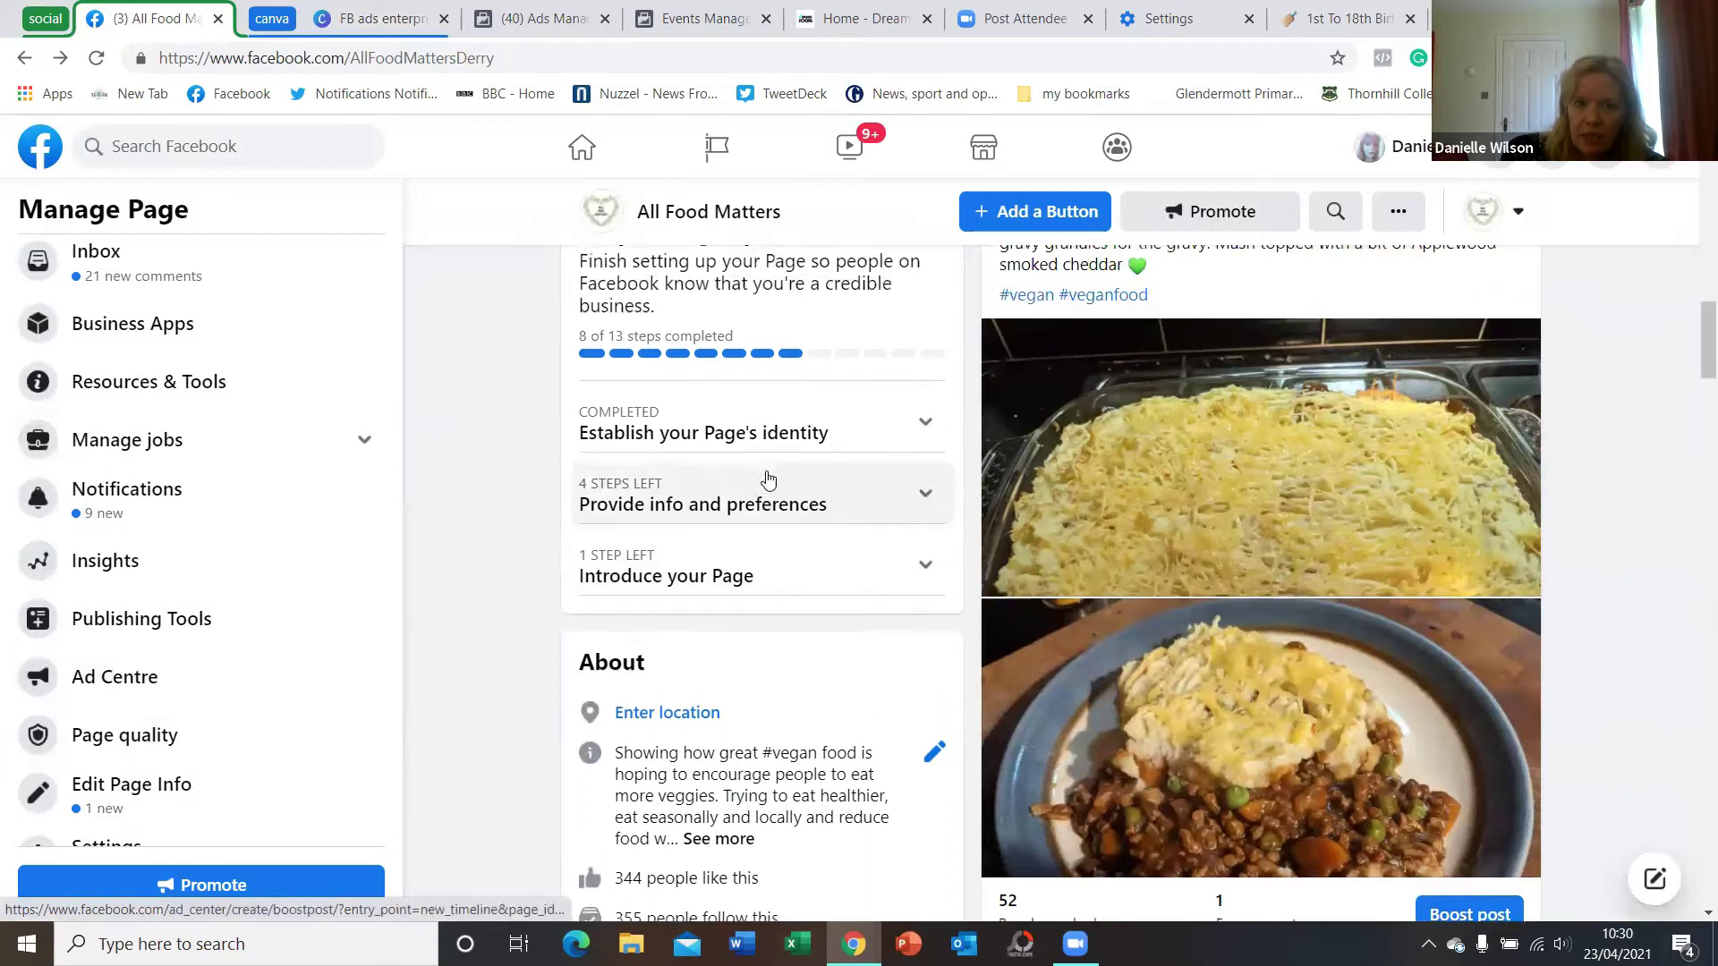
pyautogui.scroll(10, 768, 480)
pyautogui.scroll(-1, 761, 487)
pyautogui.scroll(2, 788, 491)
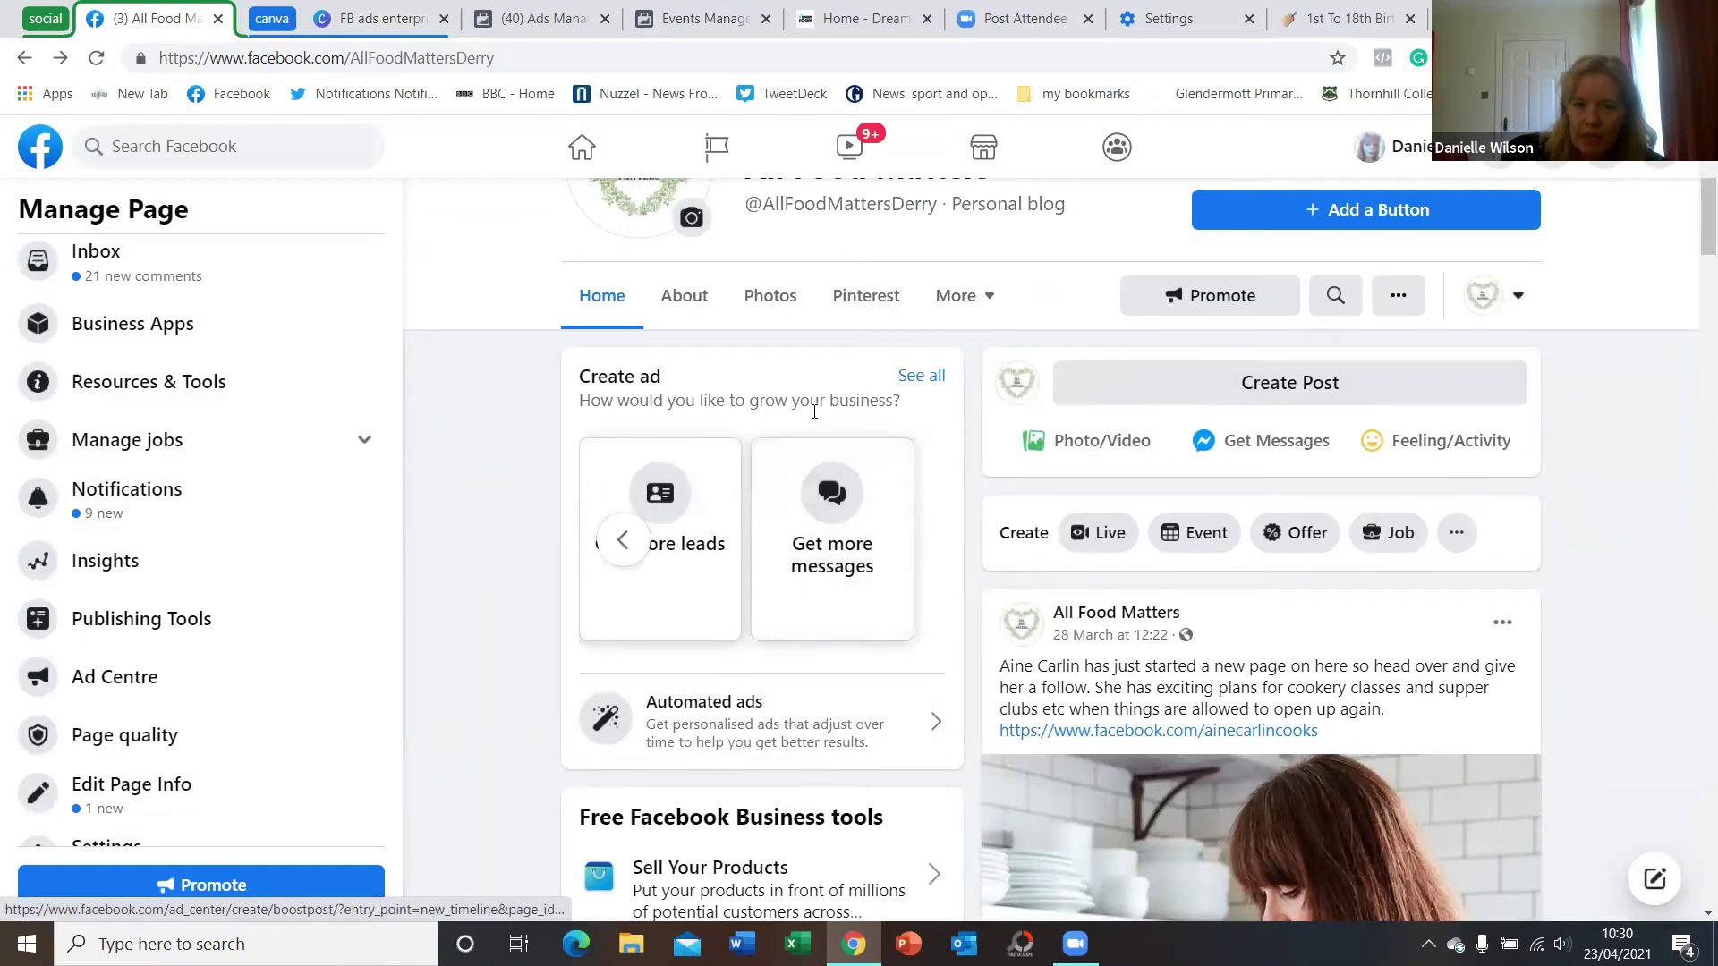
pyautogui.click(170, 677)
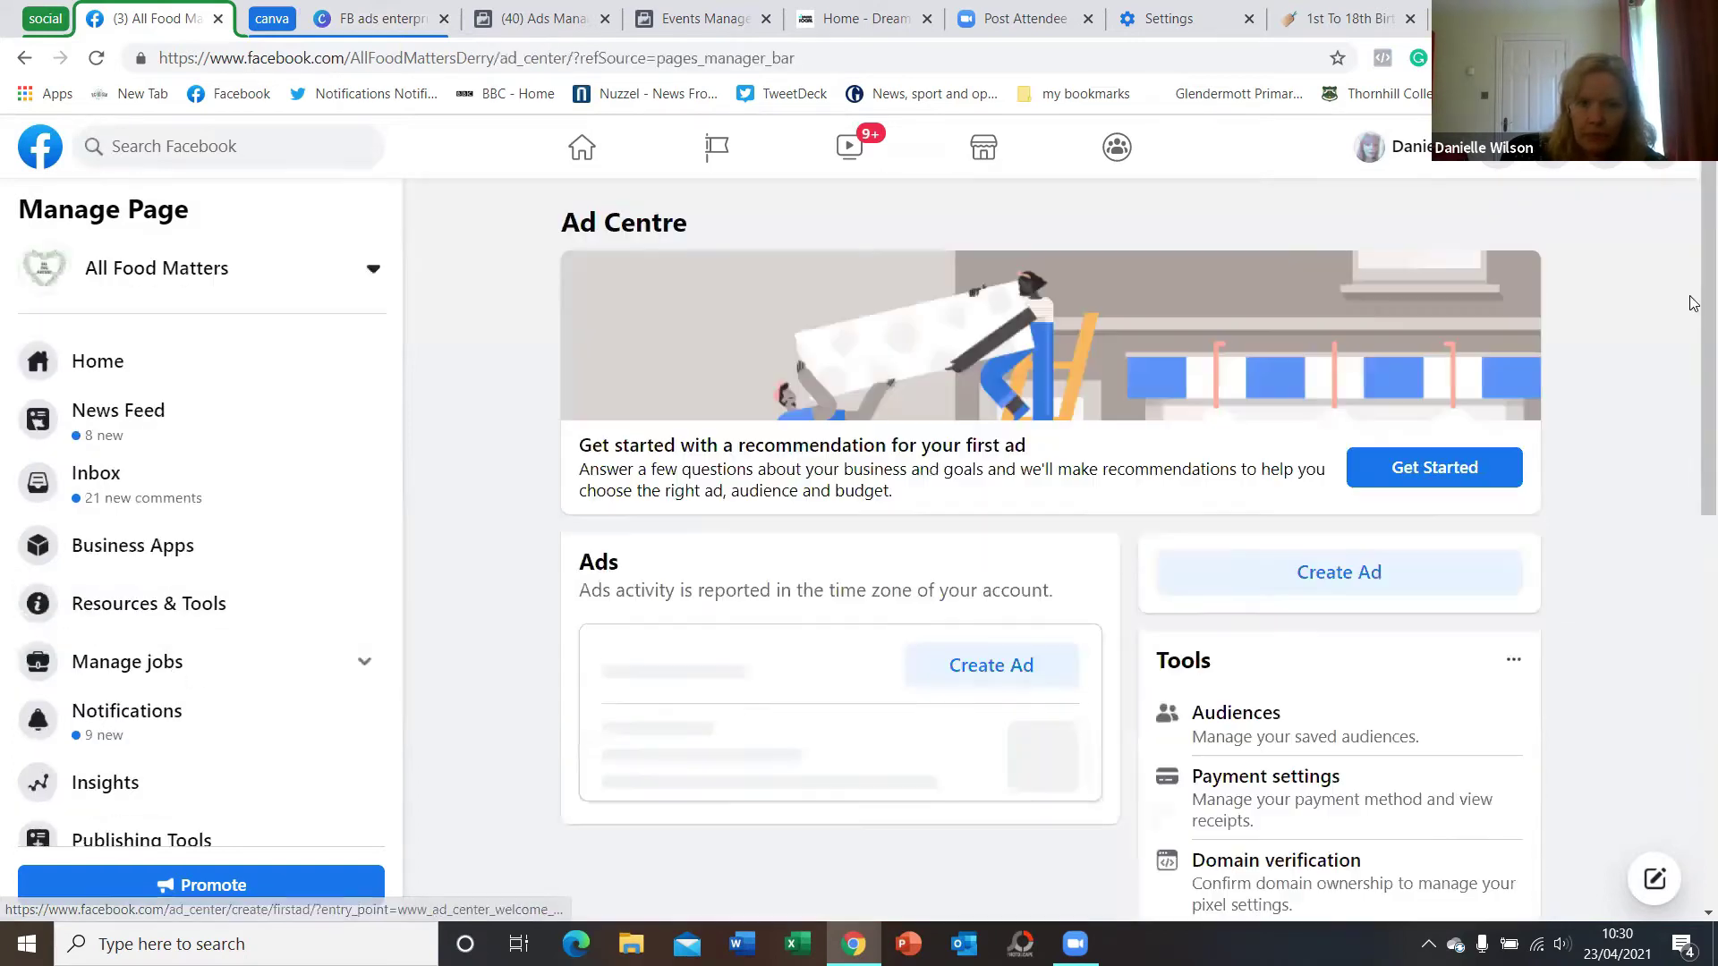
# Examine the Ad Centre's summary, ads area, tools and suggested ad example
pyautogui.scroll(-4, 1693, 342)
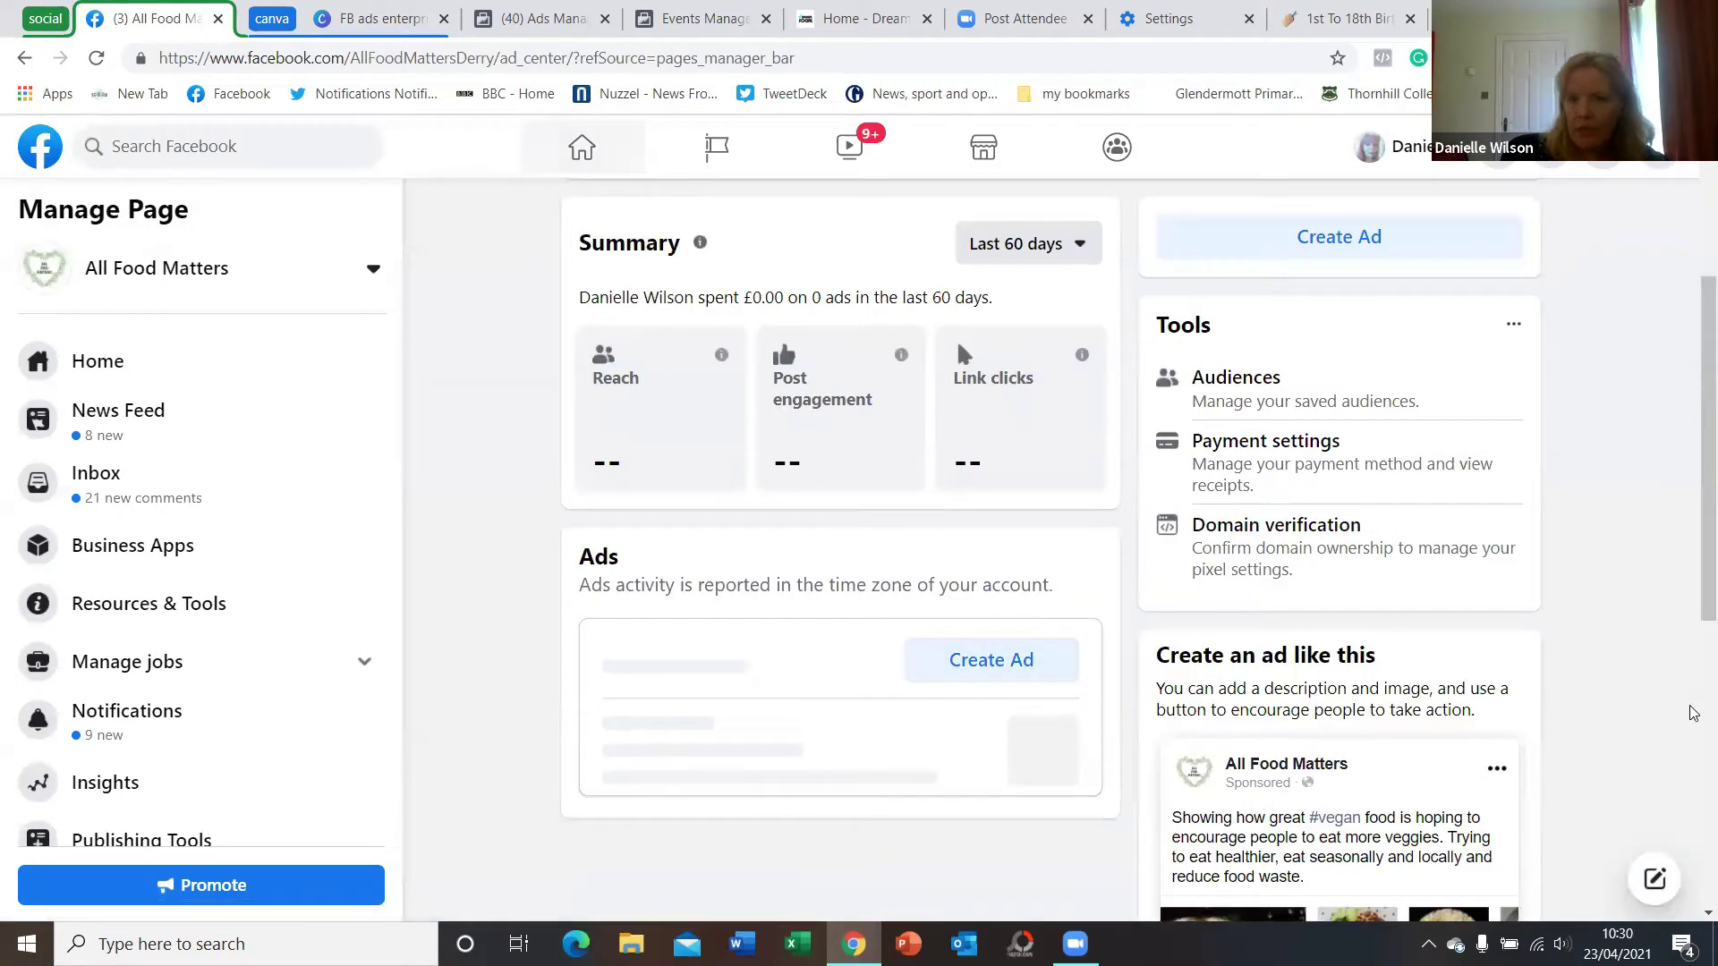
pyautogui.scroll(3, 1621, 479)
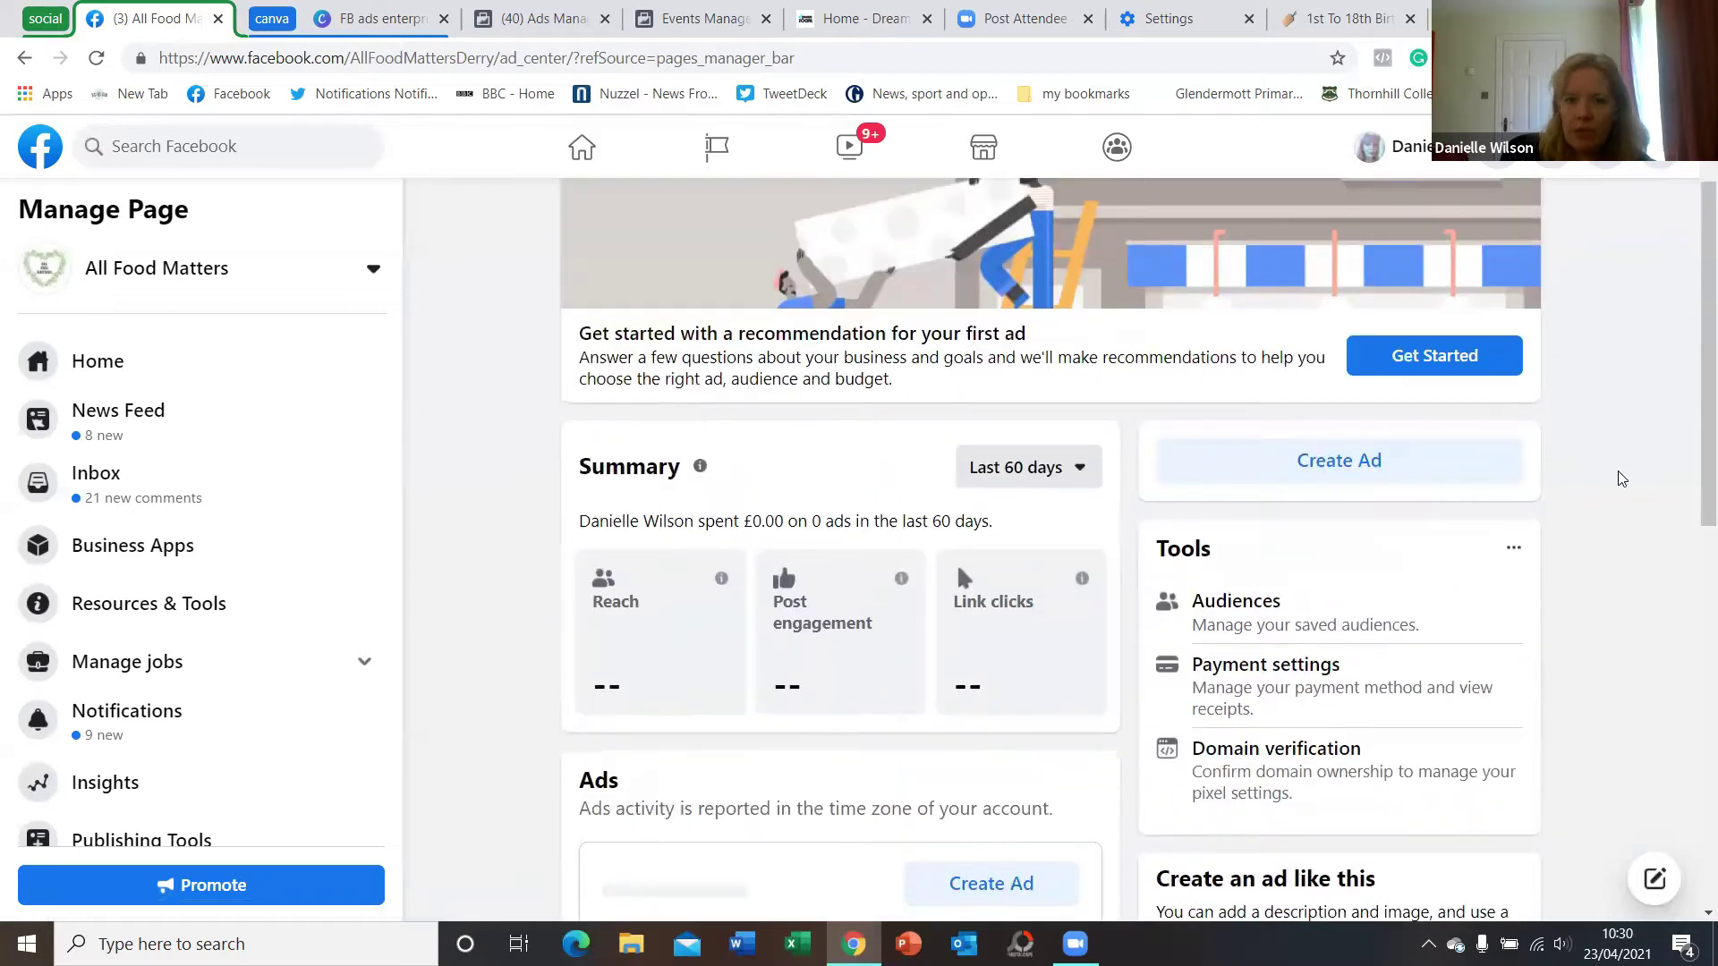
pyautogui.scroll(1, 1622, 479)
pyautogui.scroll(-2, 1621, 478)
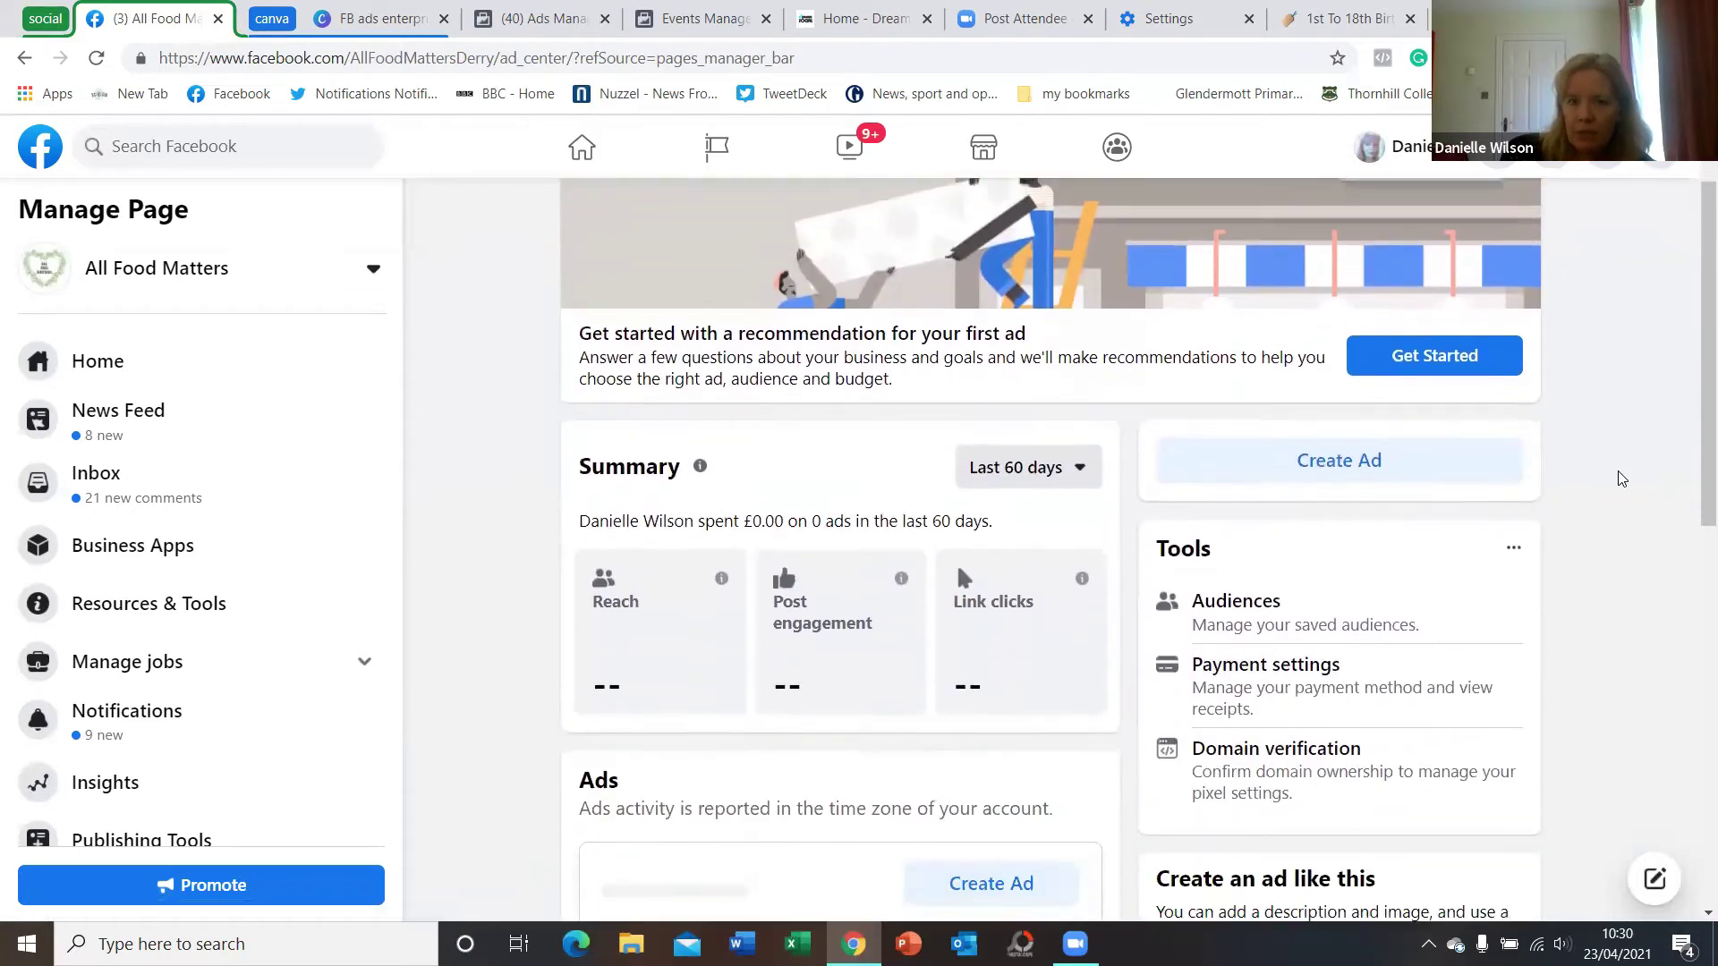
pyautogui.scroll(1, 1621, 479)
pyautogui.scroll(-2, 824, 802)
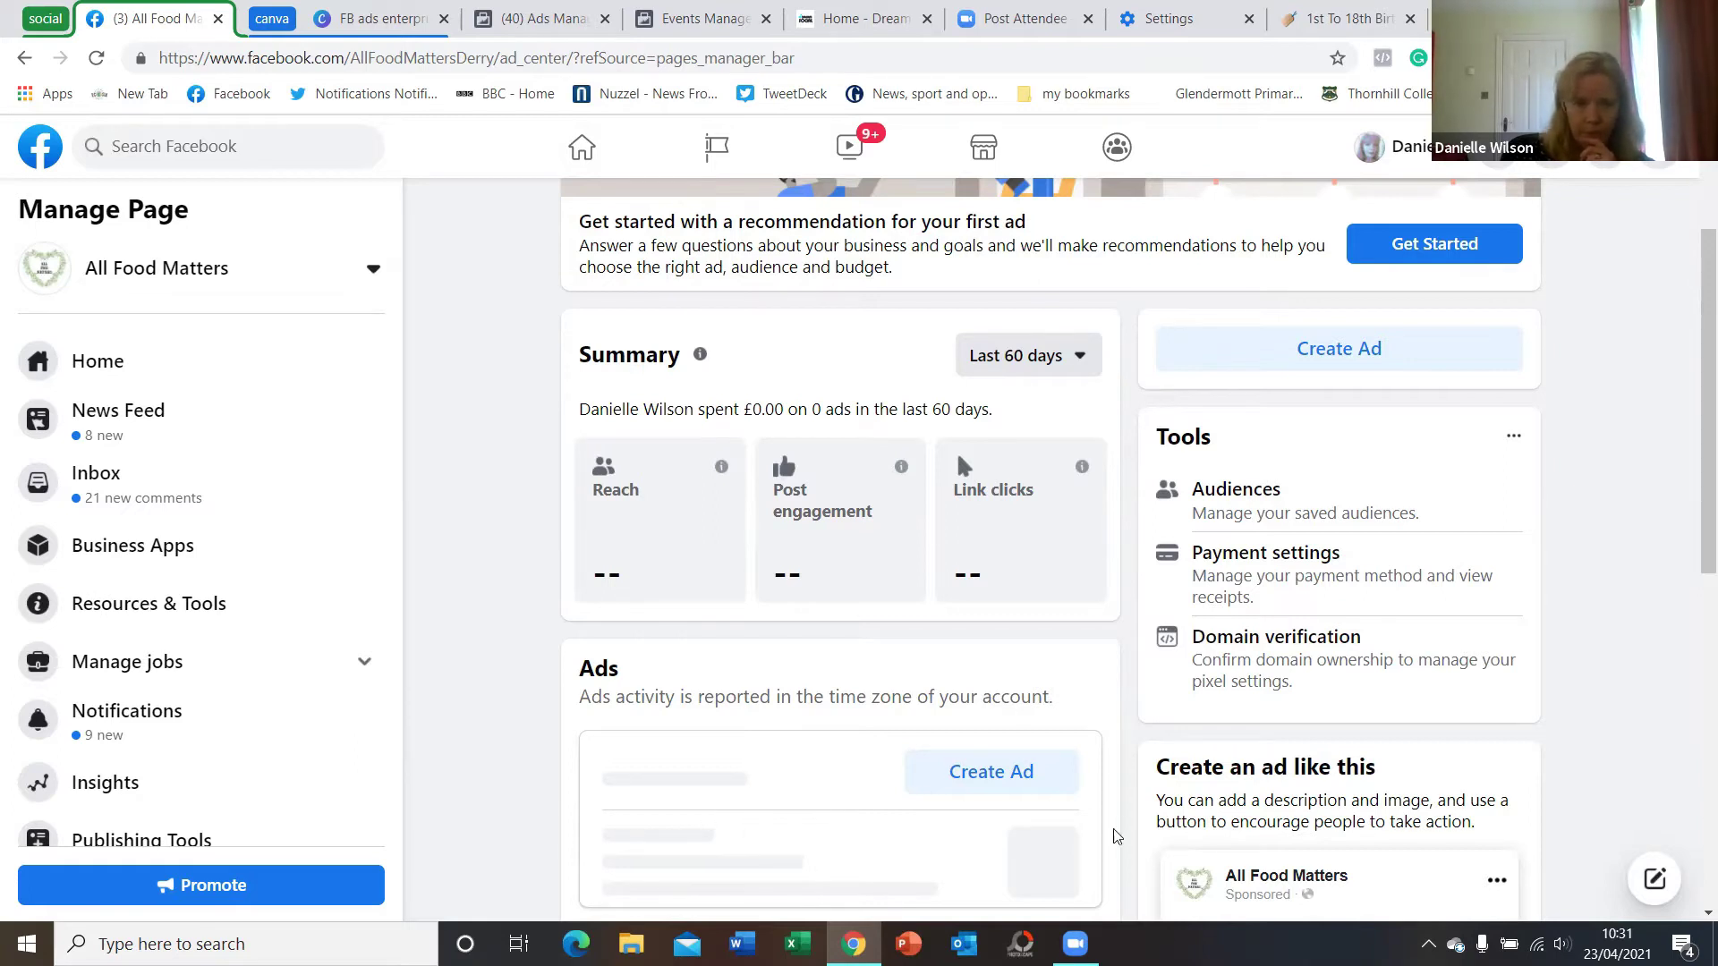
pyautogui.scroll(-2, 856, 818)
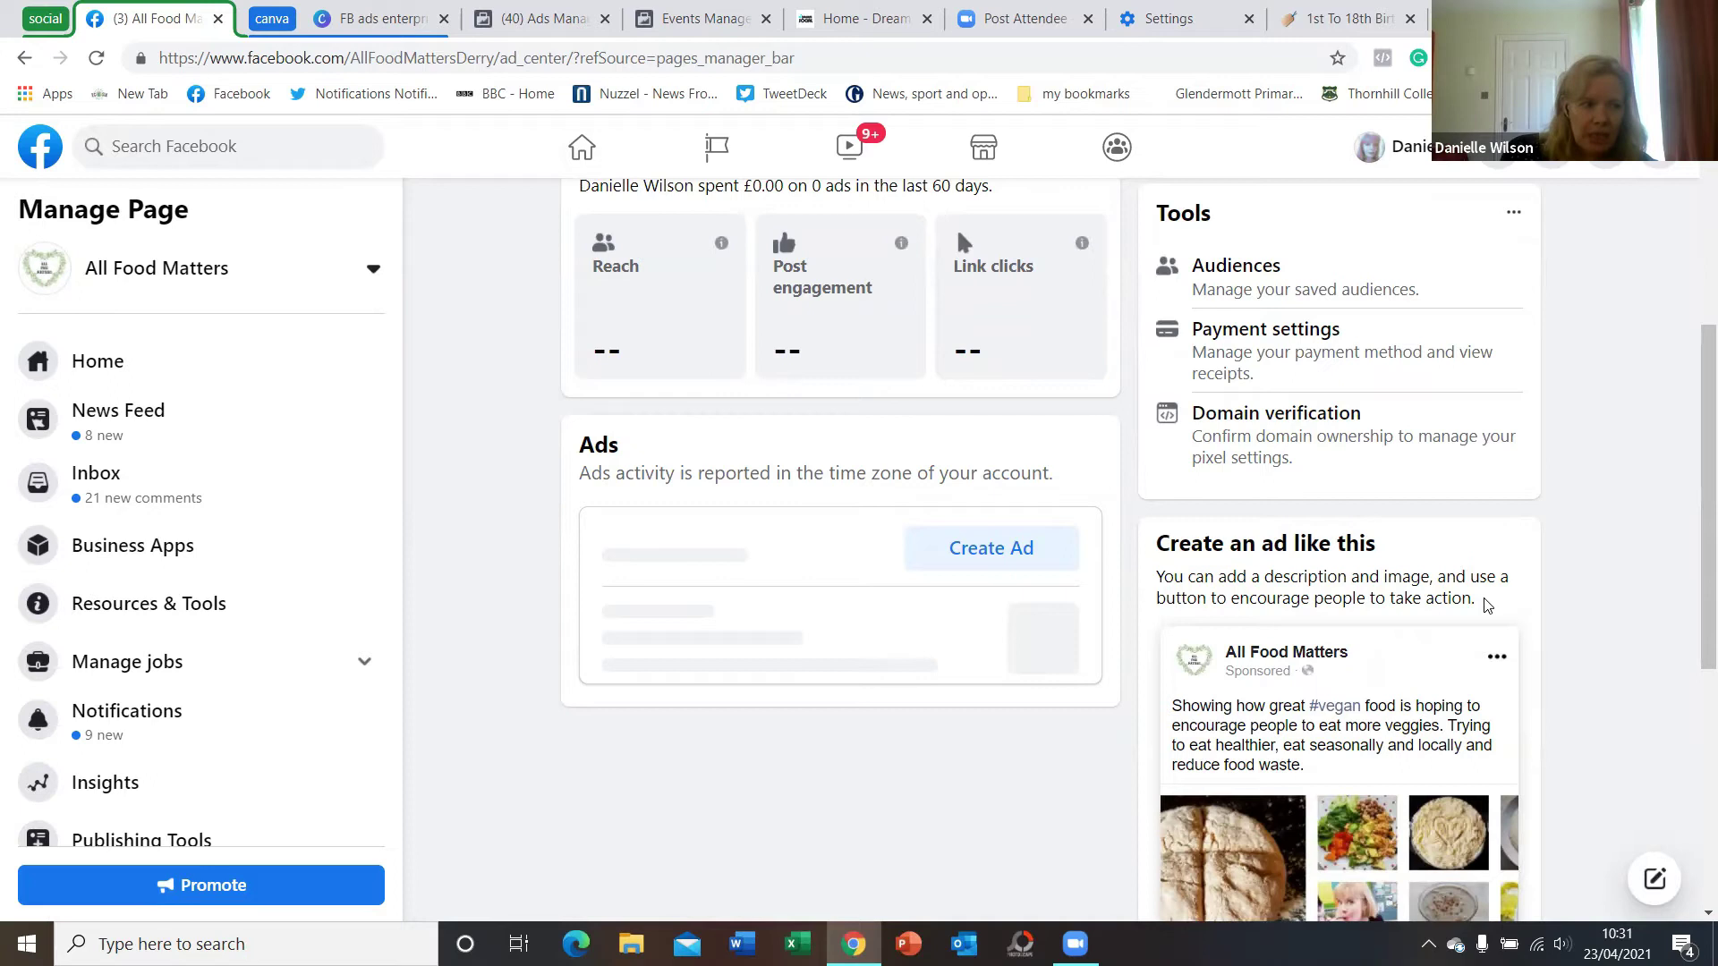
pyautogui.scroll(1, 1488, 606)
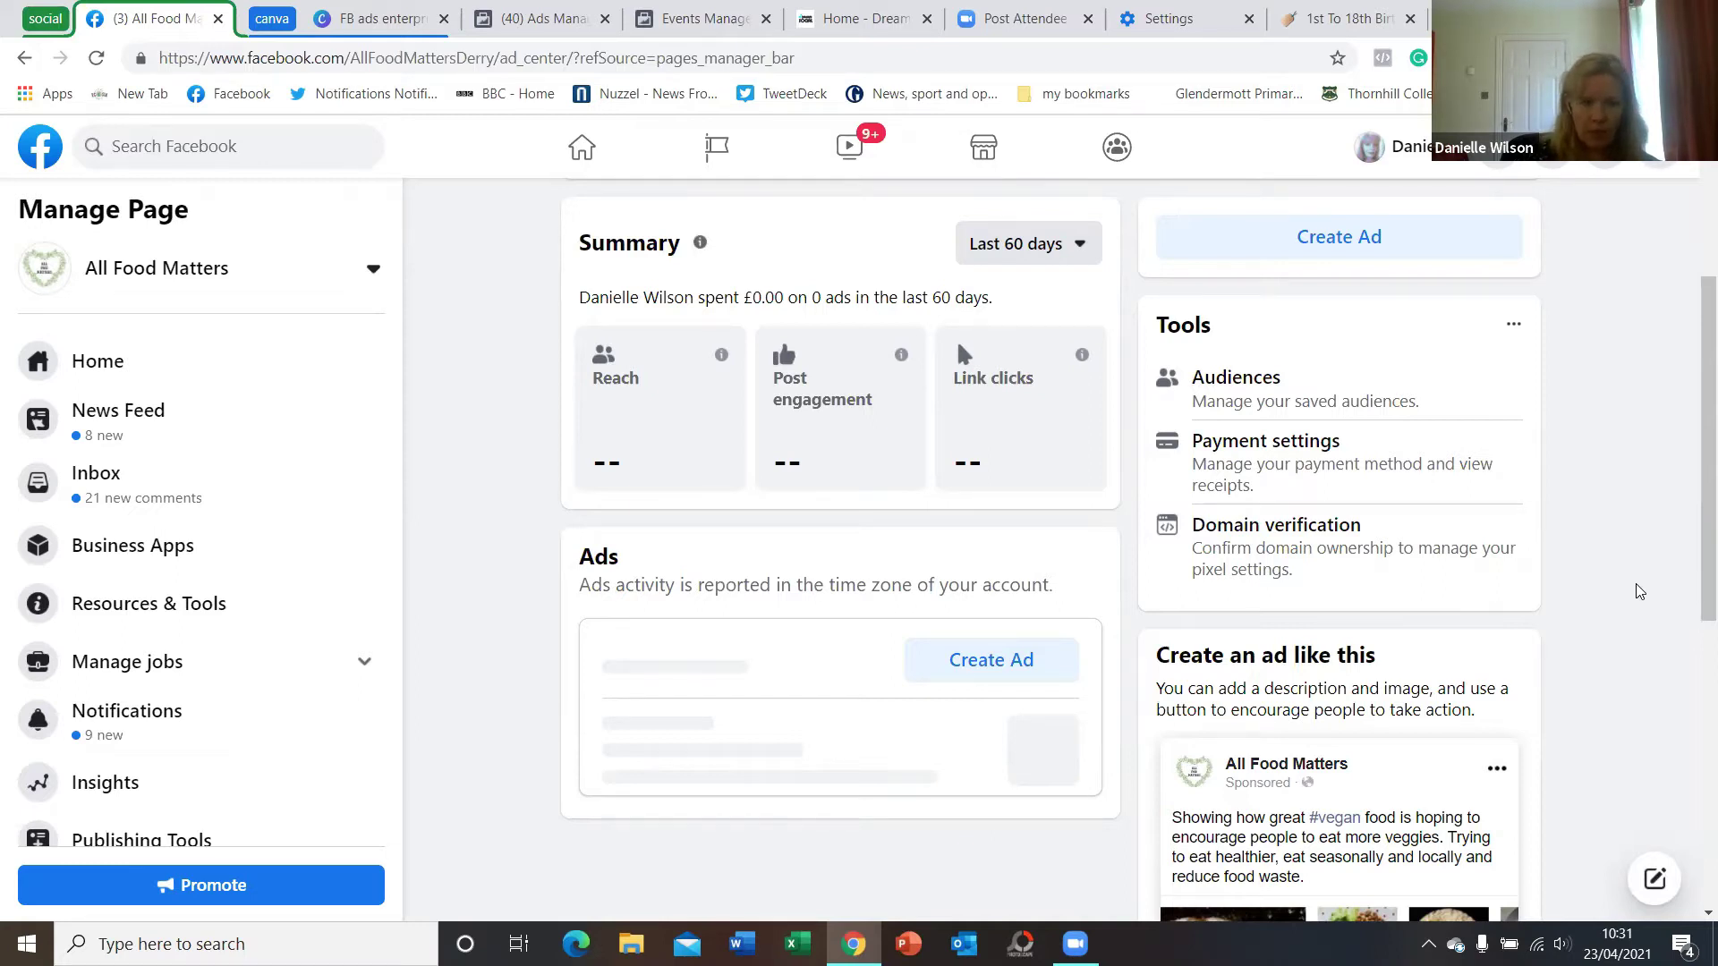
# Start a new ad with the goal Get more website visitors and look over its ad creative
pyautogui.click(1326, 250)
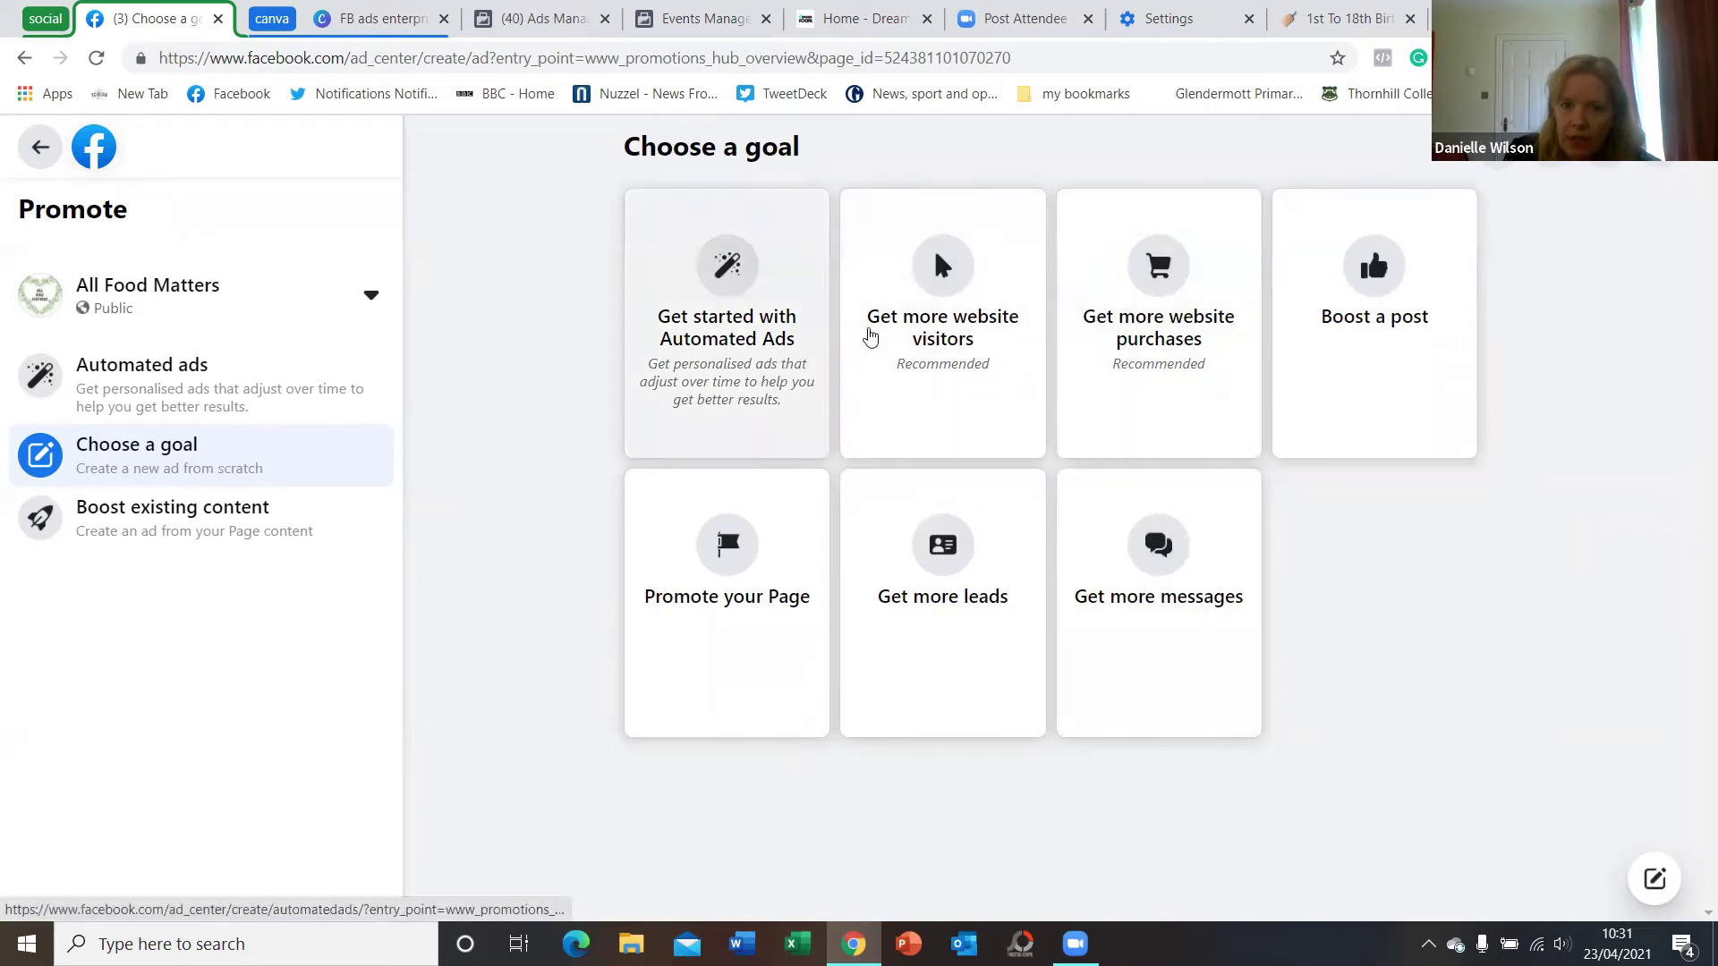
pyautogui.click(964, 338)
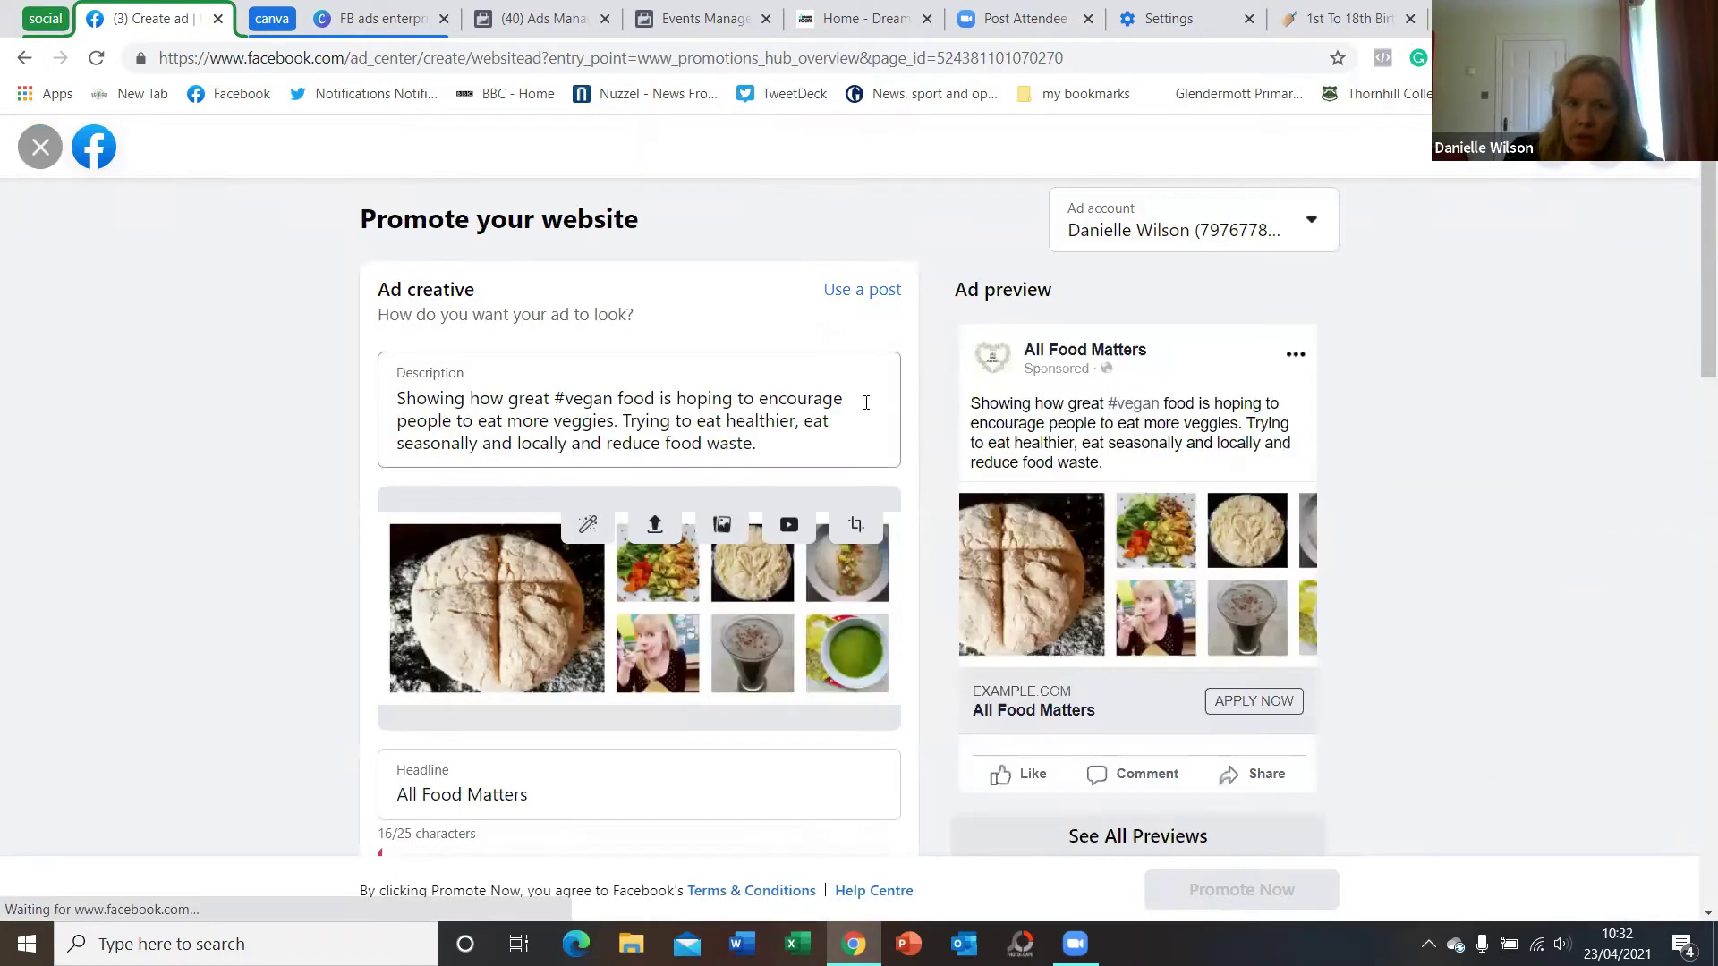
pyautogui.scroll(-2, 866, 403)
pyautogui.scroll(2, 866, 403)
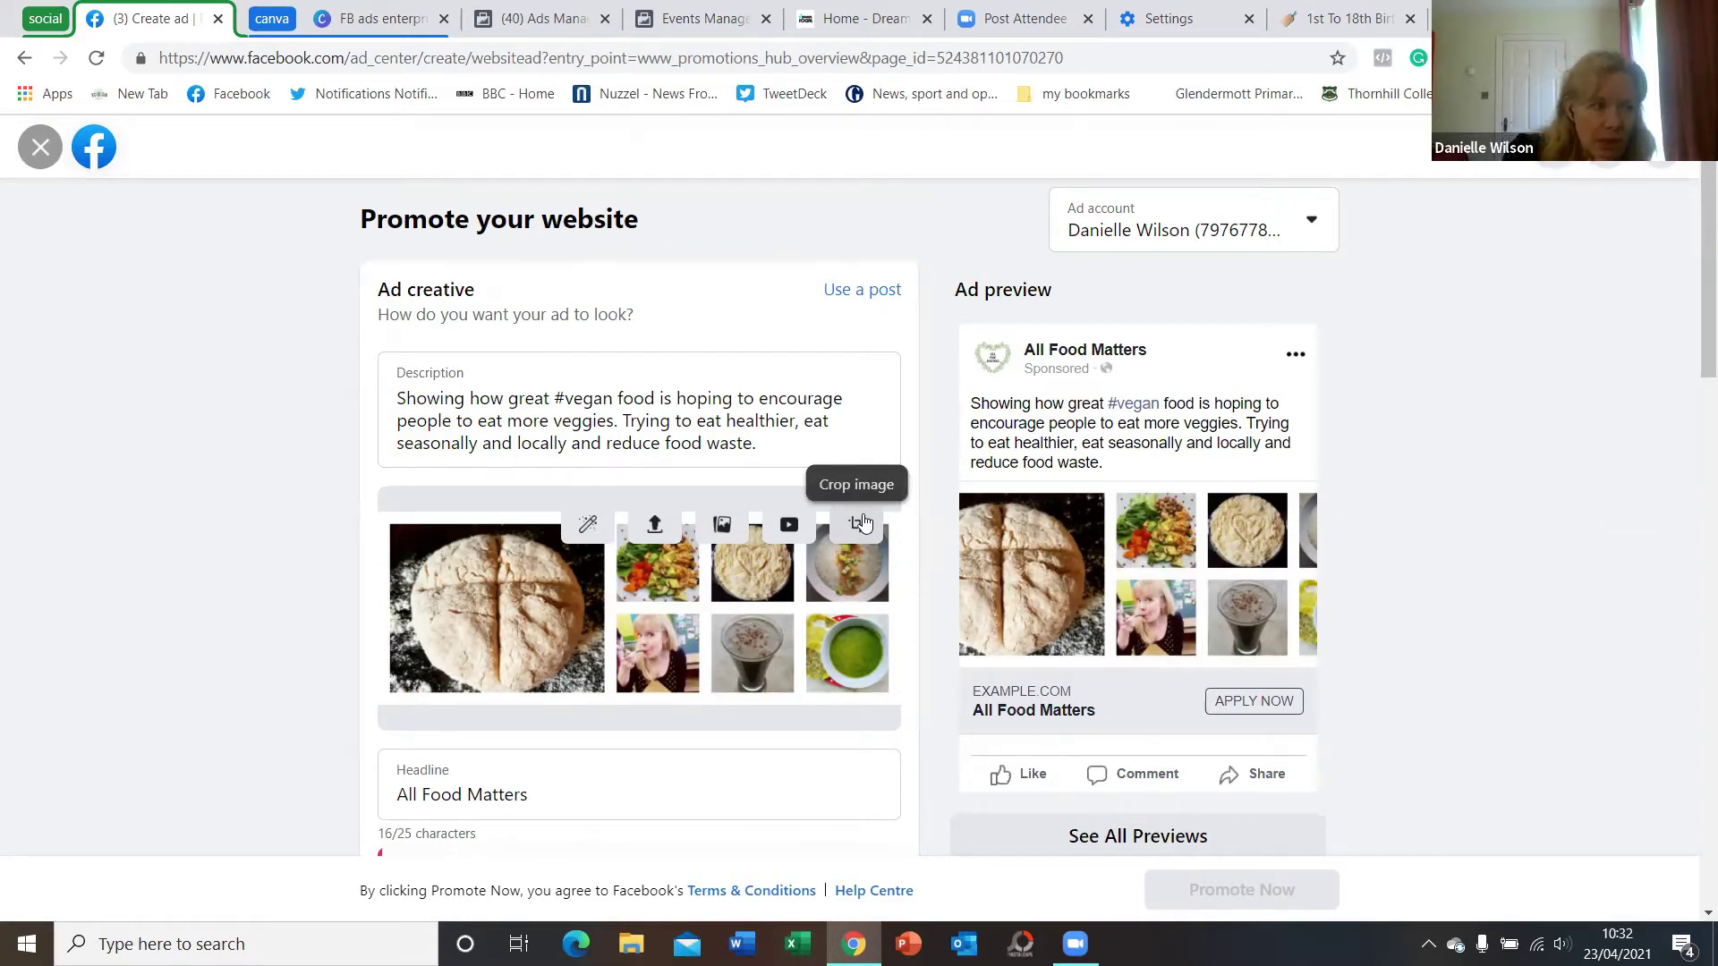
# Review the website ad's headline, button label, website URL, audience, duration and daily budget settings
pyautogui.scroll(-4, 784, 510)
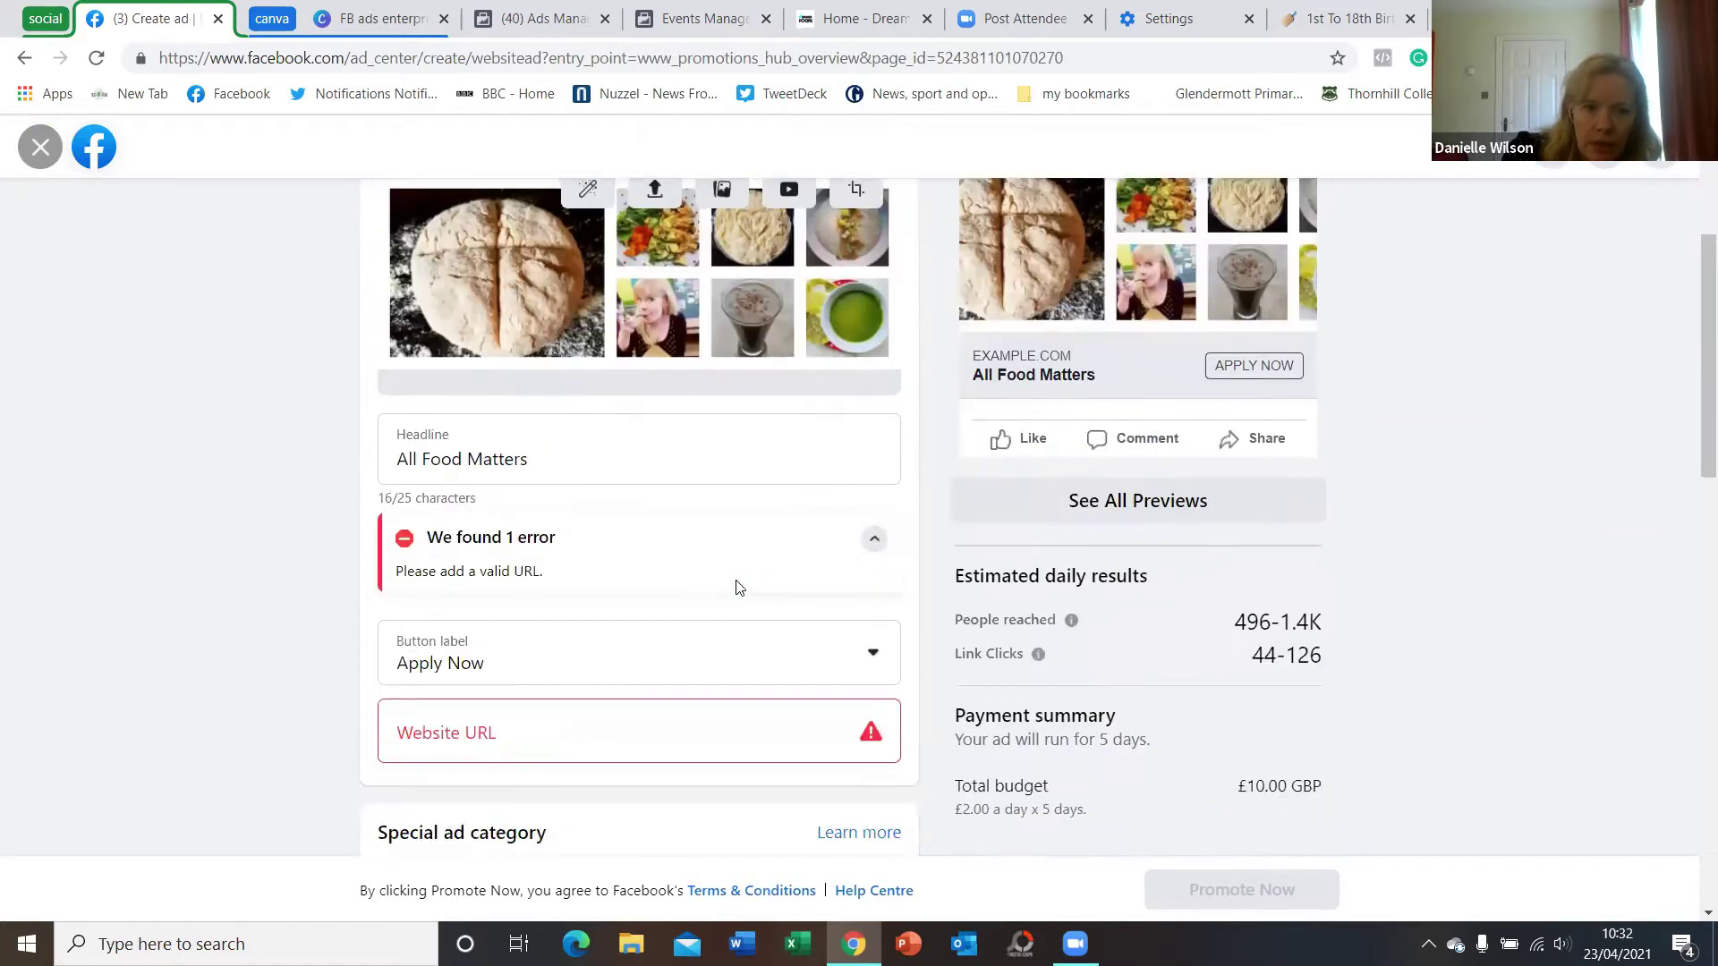
pyautogui.scroll(-4, 784, 510)
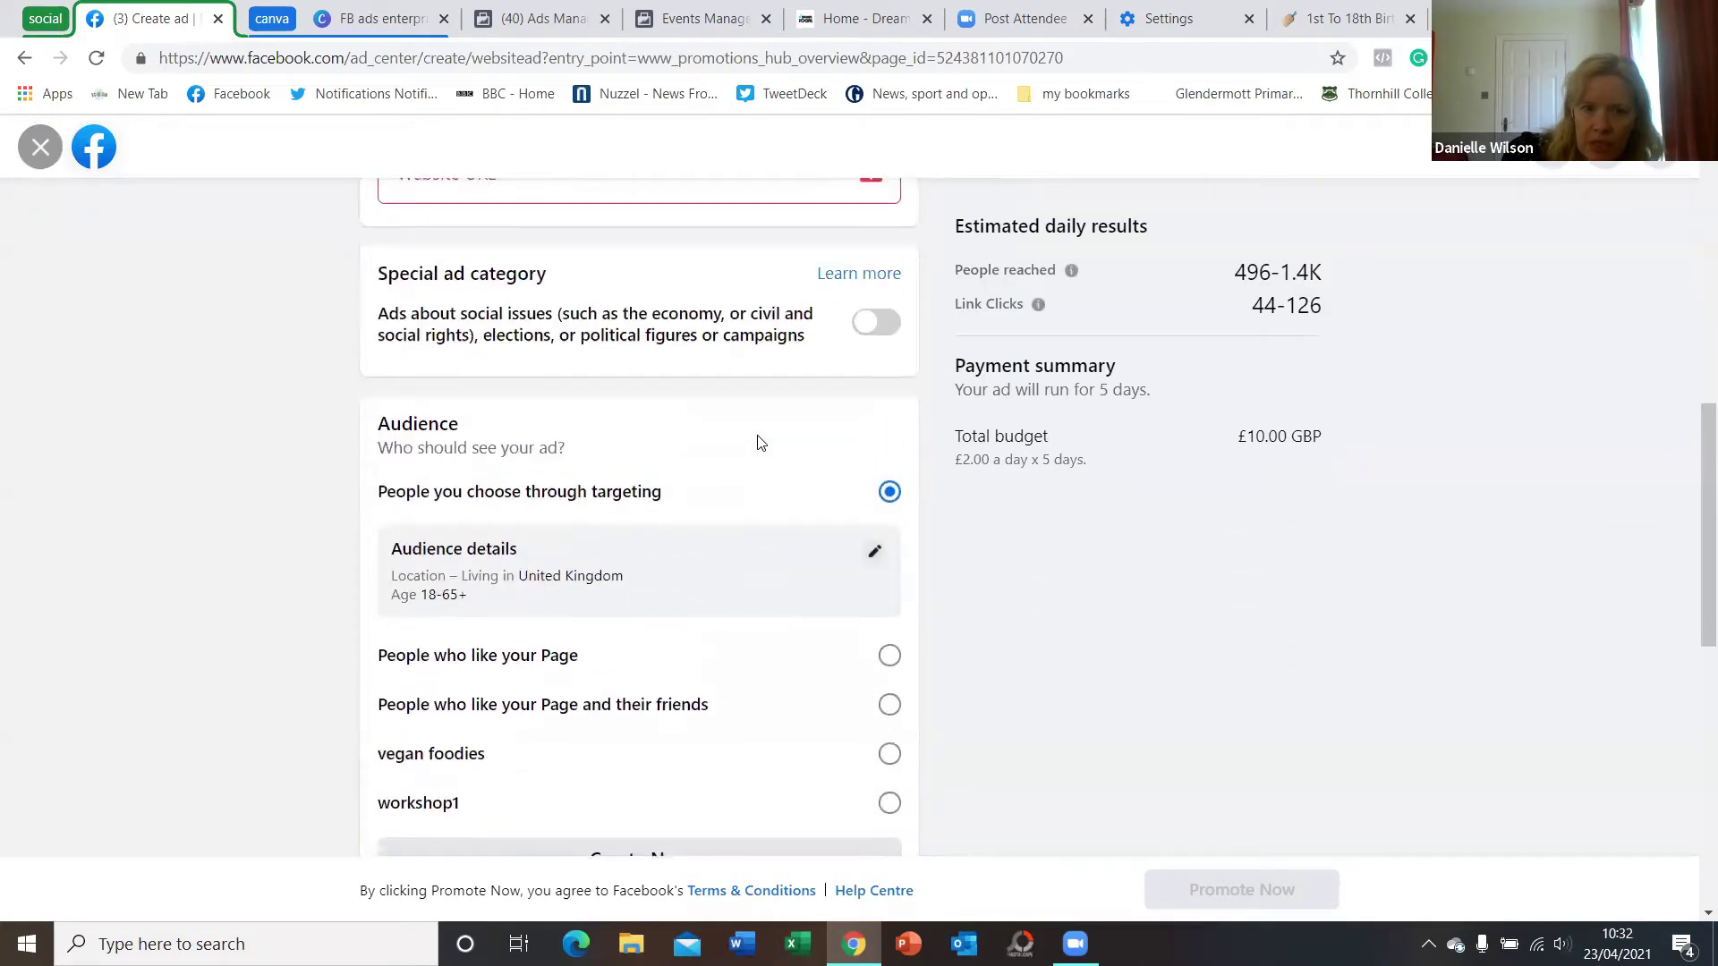
pyautogui.scroll(-3, 757, 440)
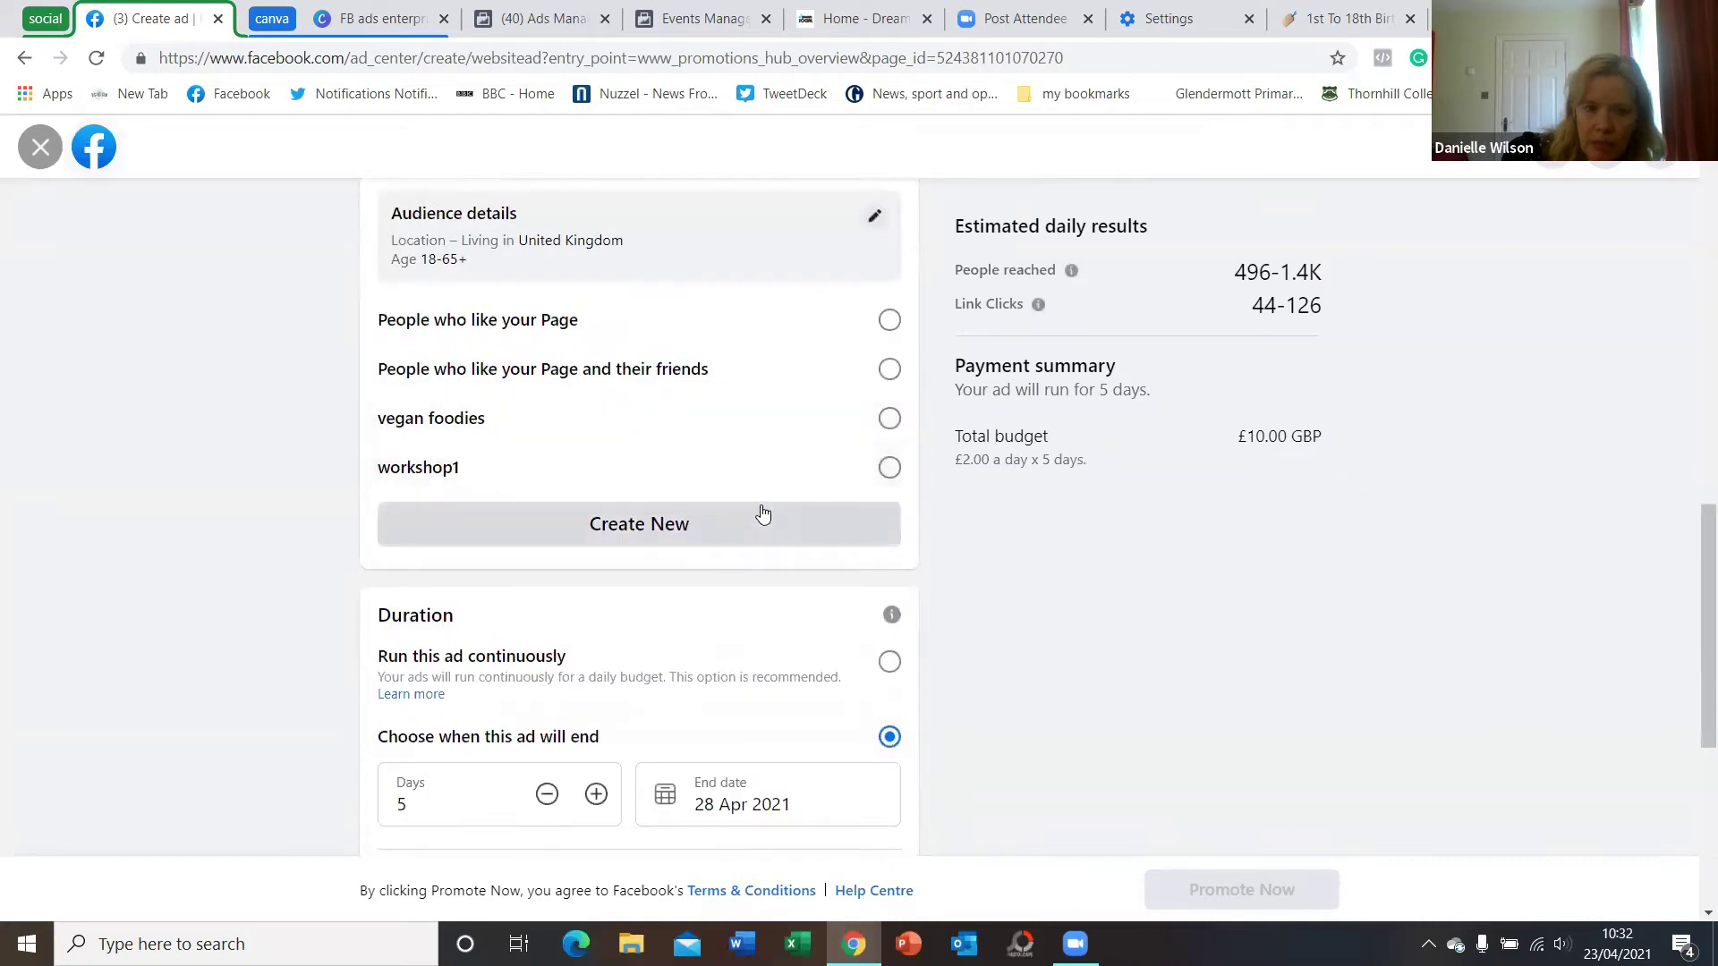
pyautogui.scroll(-4, 761, 483)
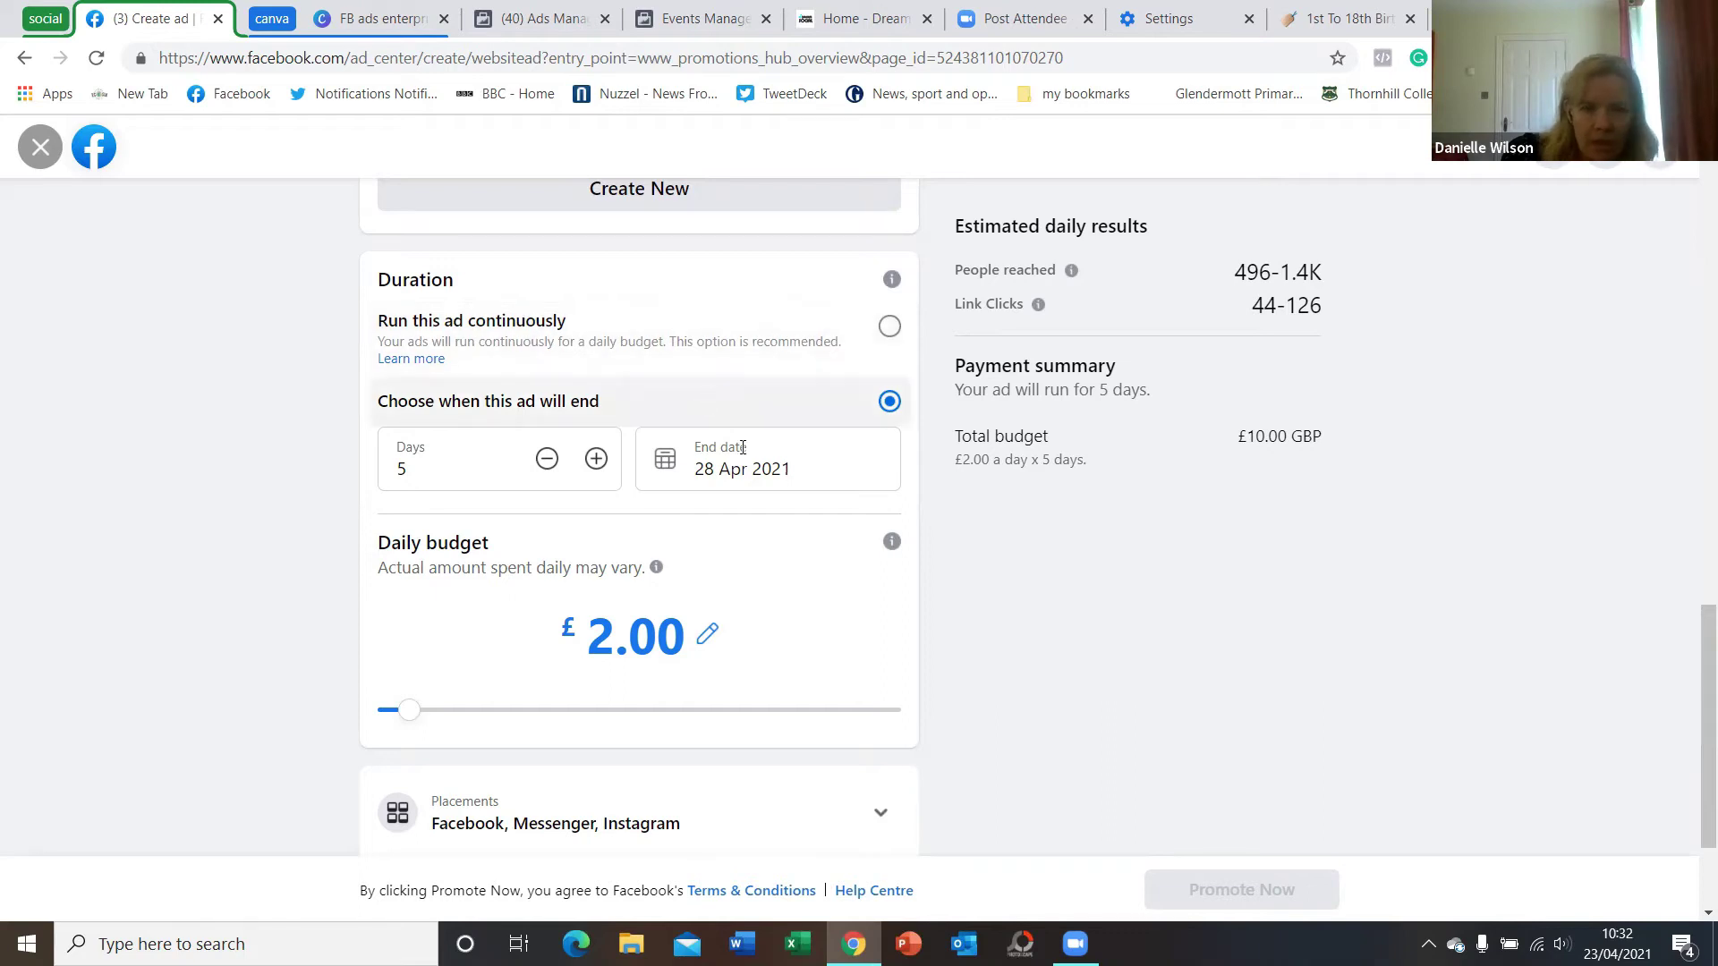
pyautogui.scroll(1, 723, 483)
pyautogui.scroll(3, 723, 483)
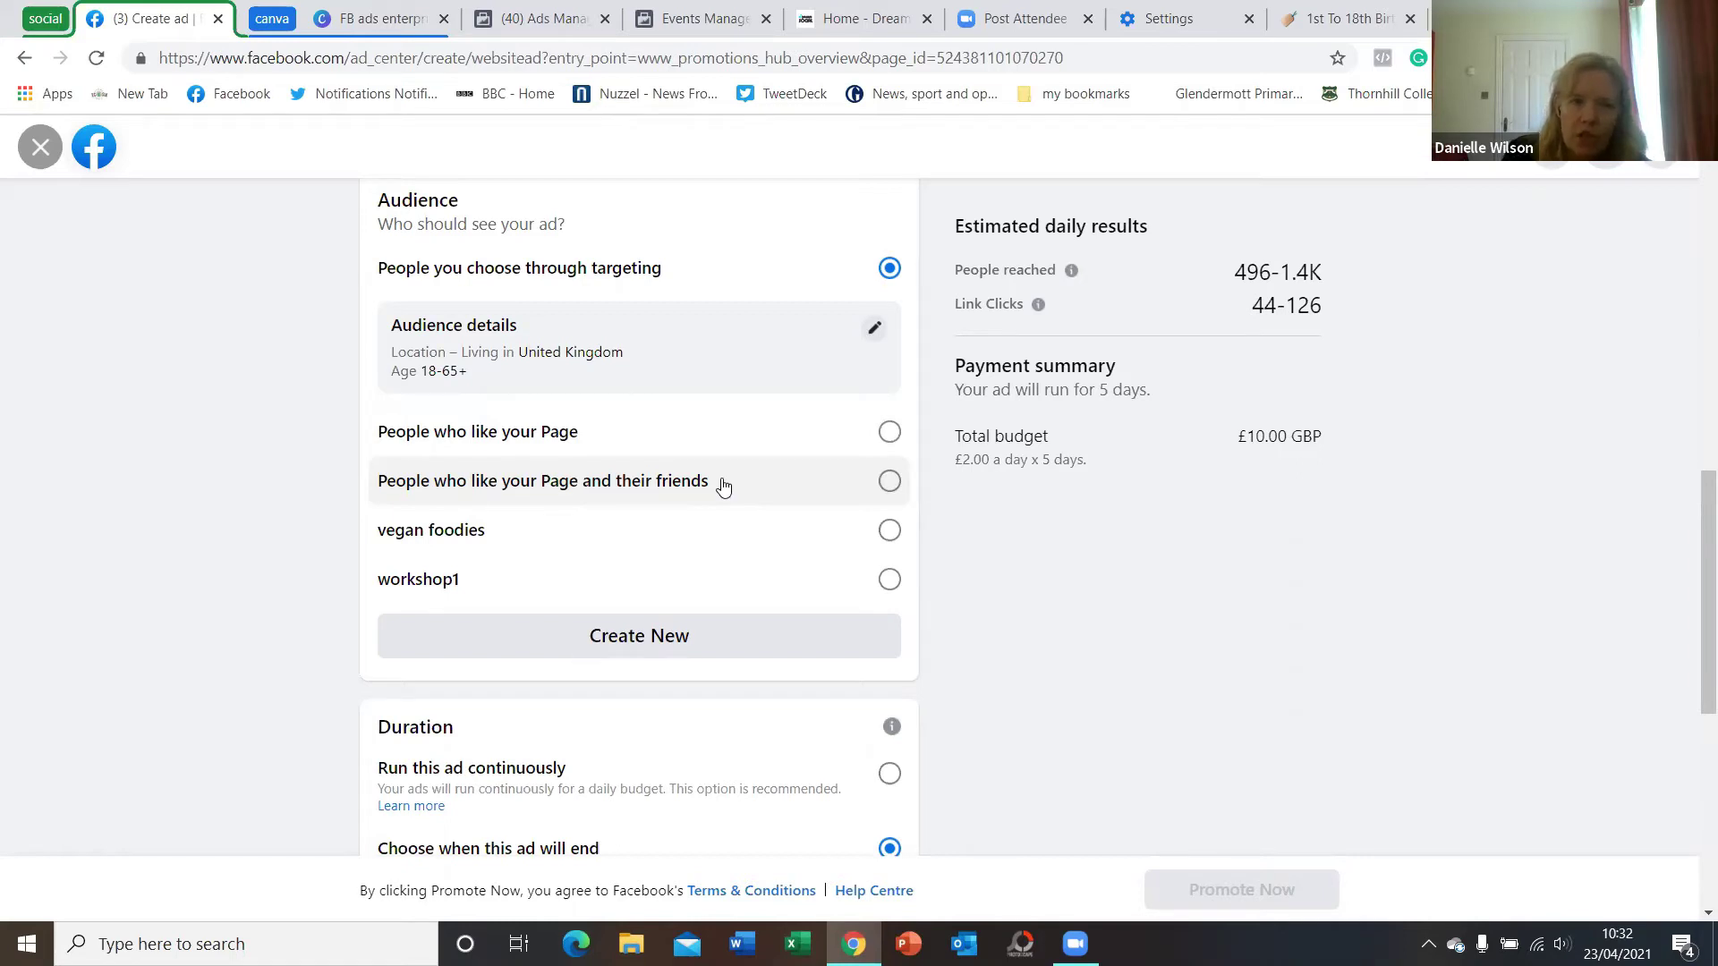
pyautogui.scroll(1, 729, 462)
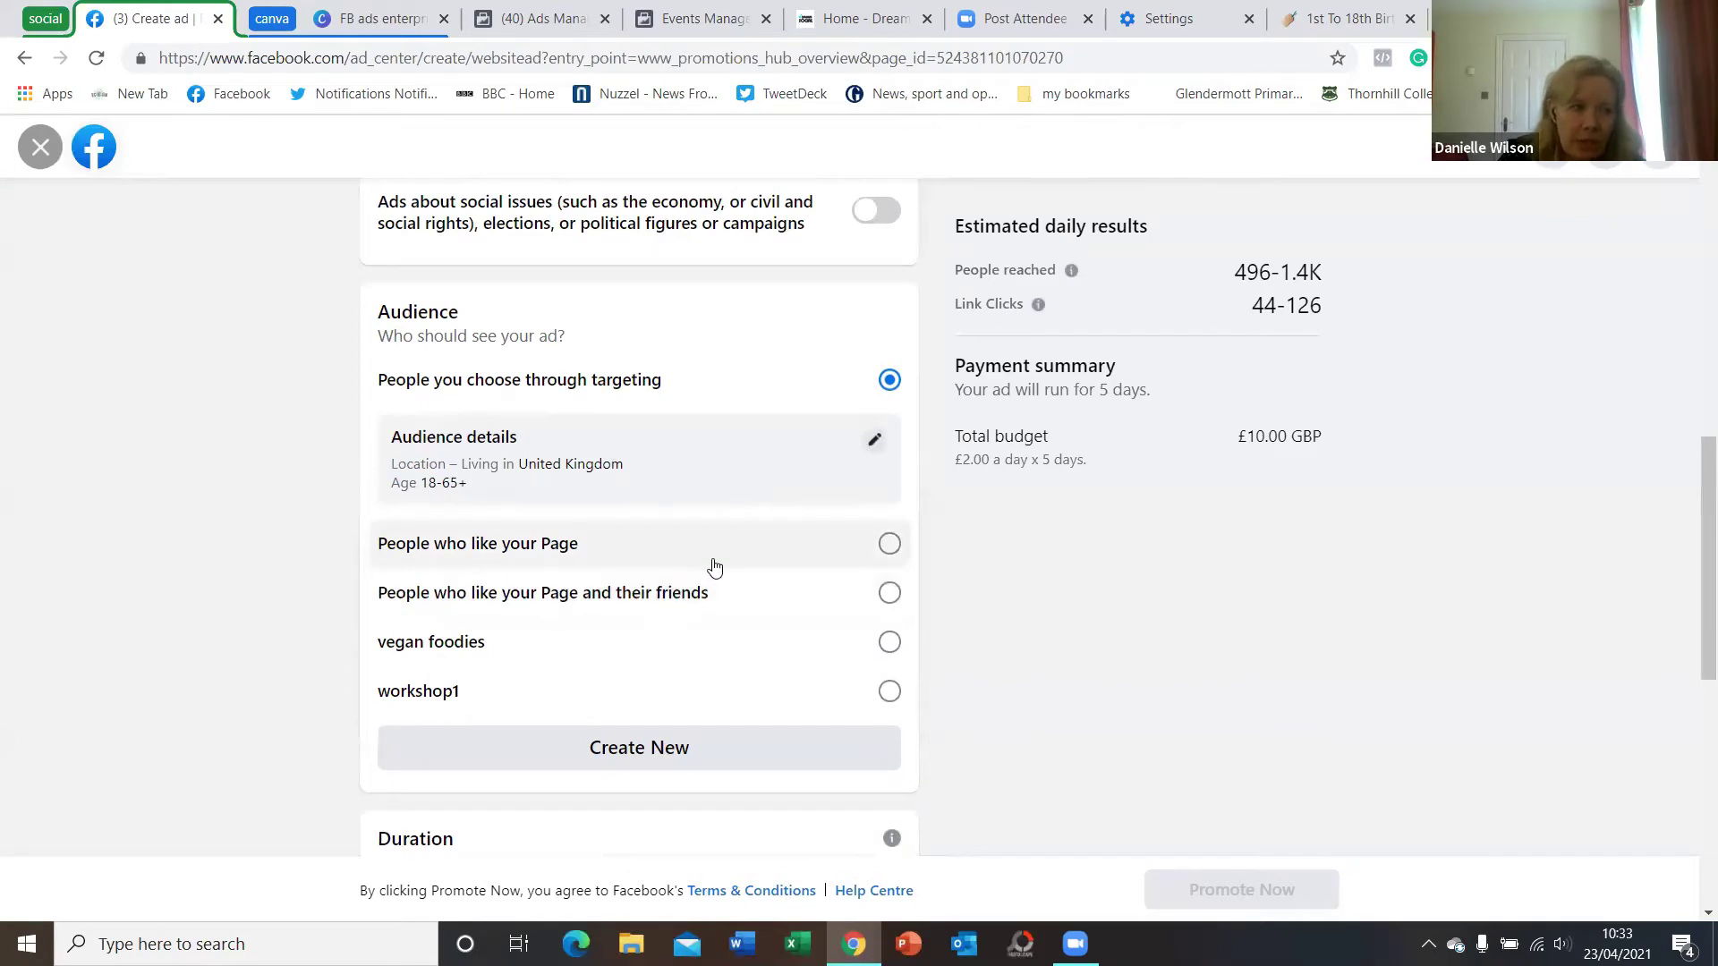
# Look back over the website ad's creative, preview, special ad category and audience options
pyautogui.scroll(8, 713, 614)
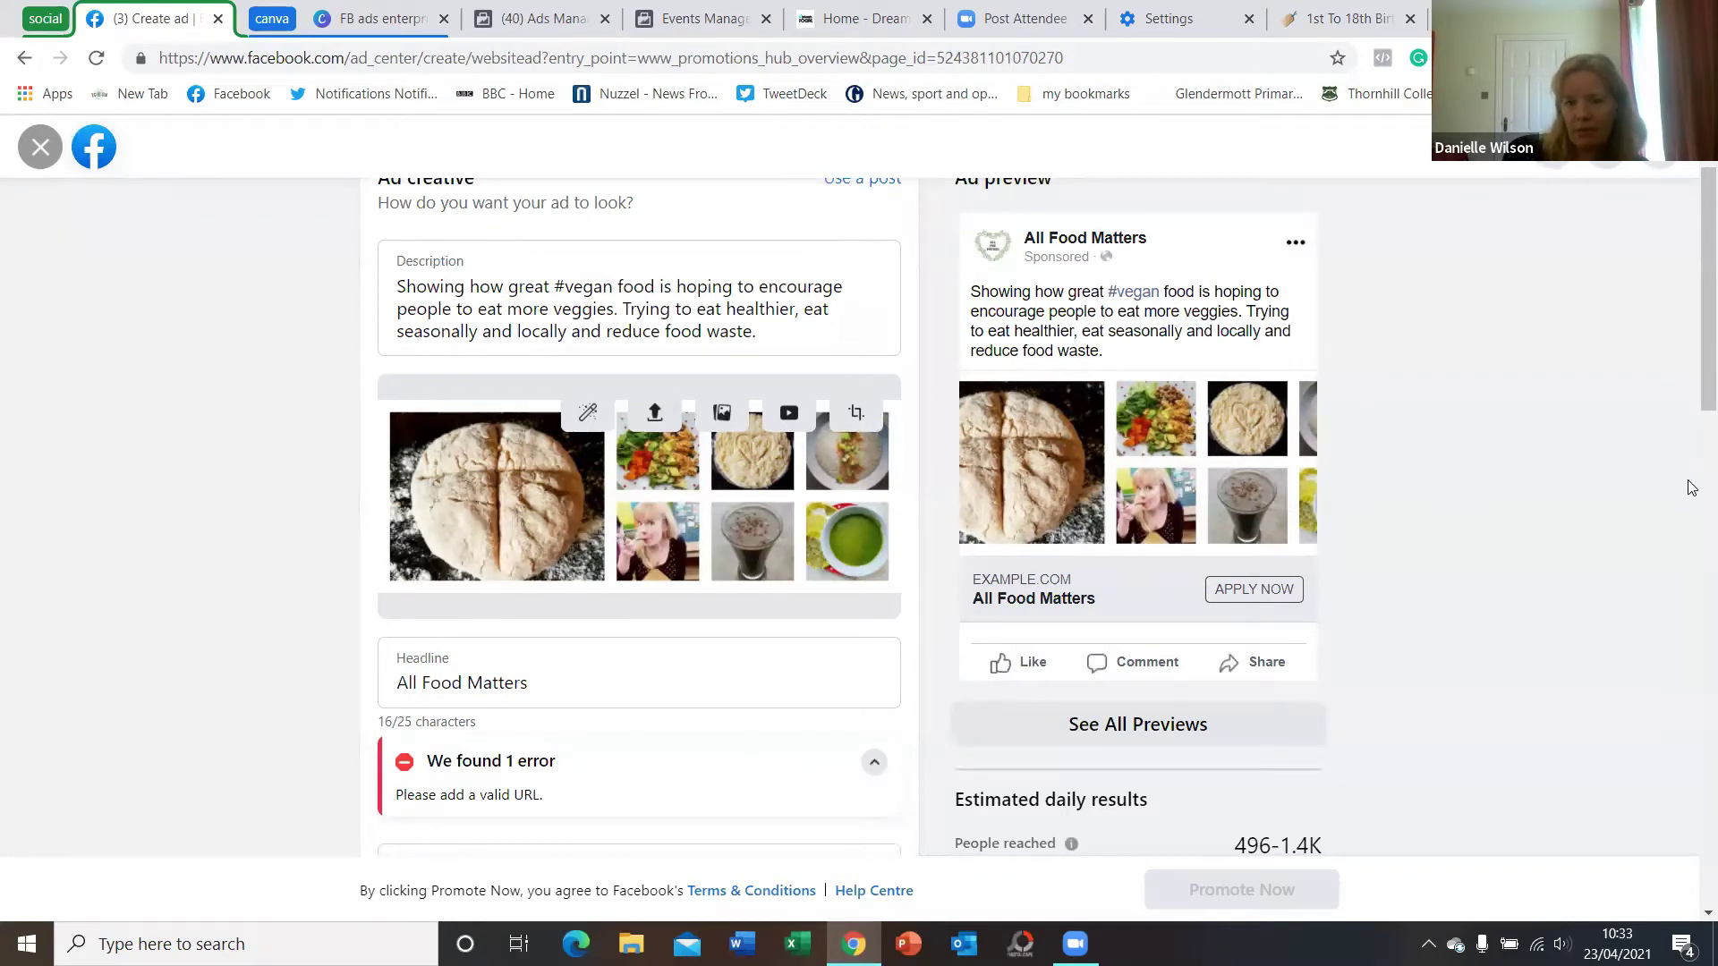
pyautogui.scroll(1, 1687, 483)
pyautogui.scroll(-6, 689, 562)
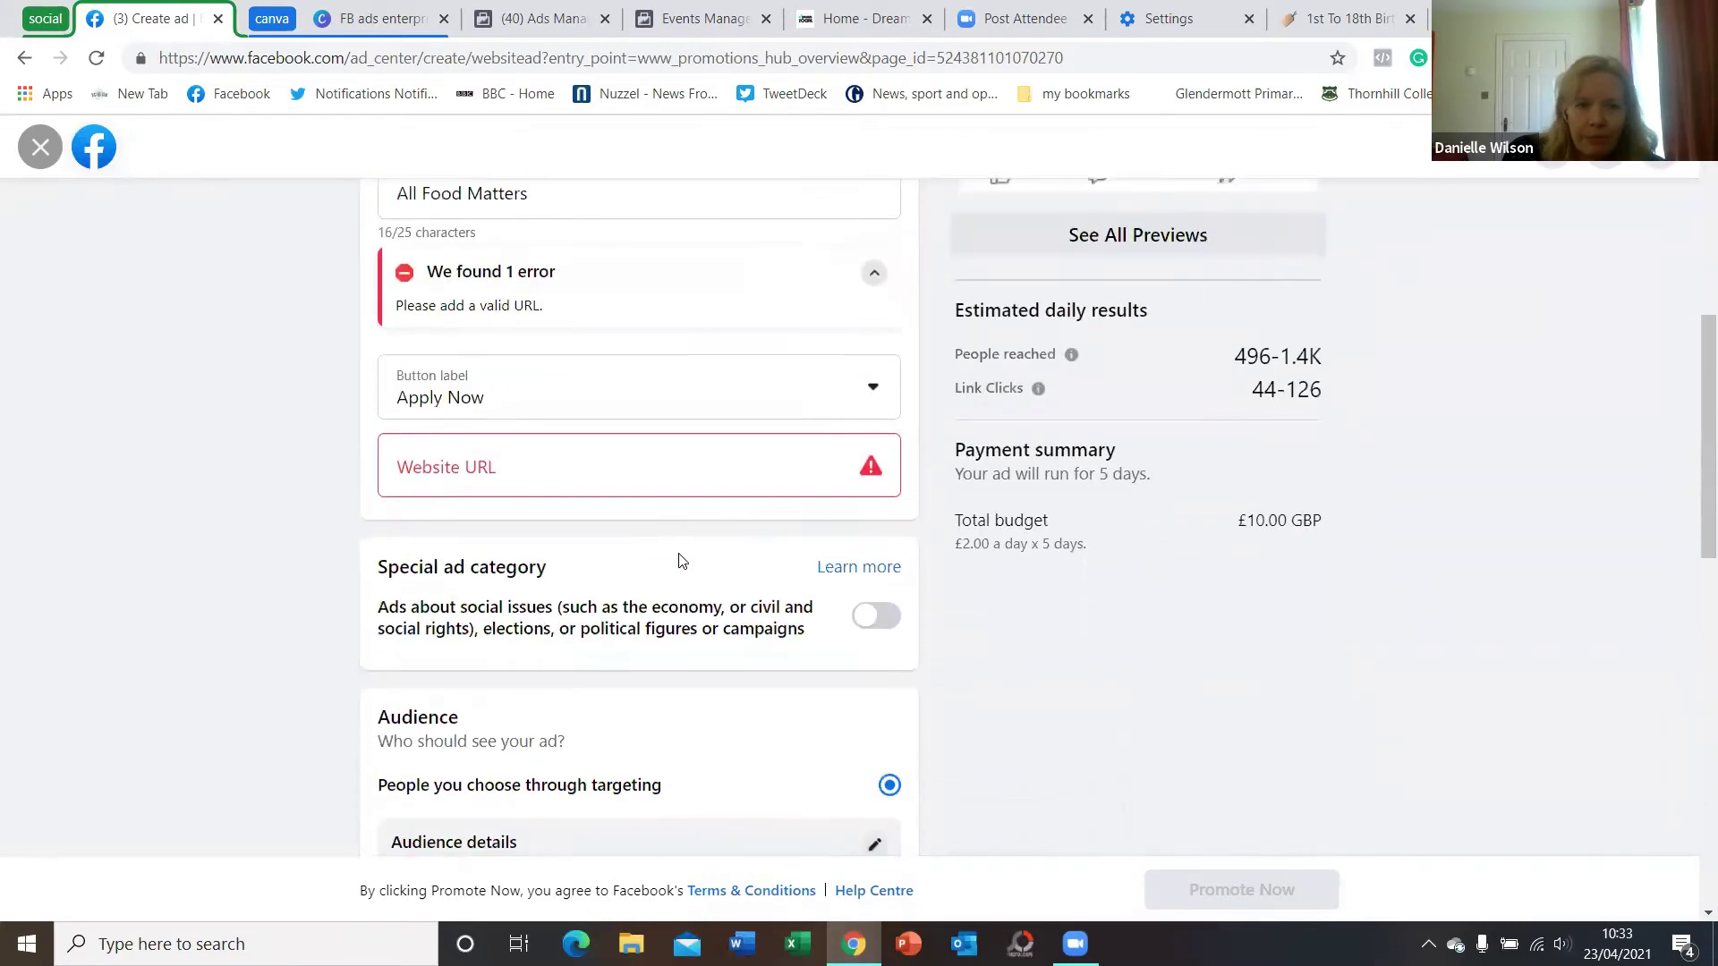
pyautogui.scroll(-5, 681, 558)
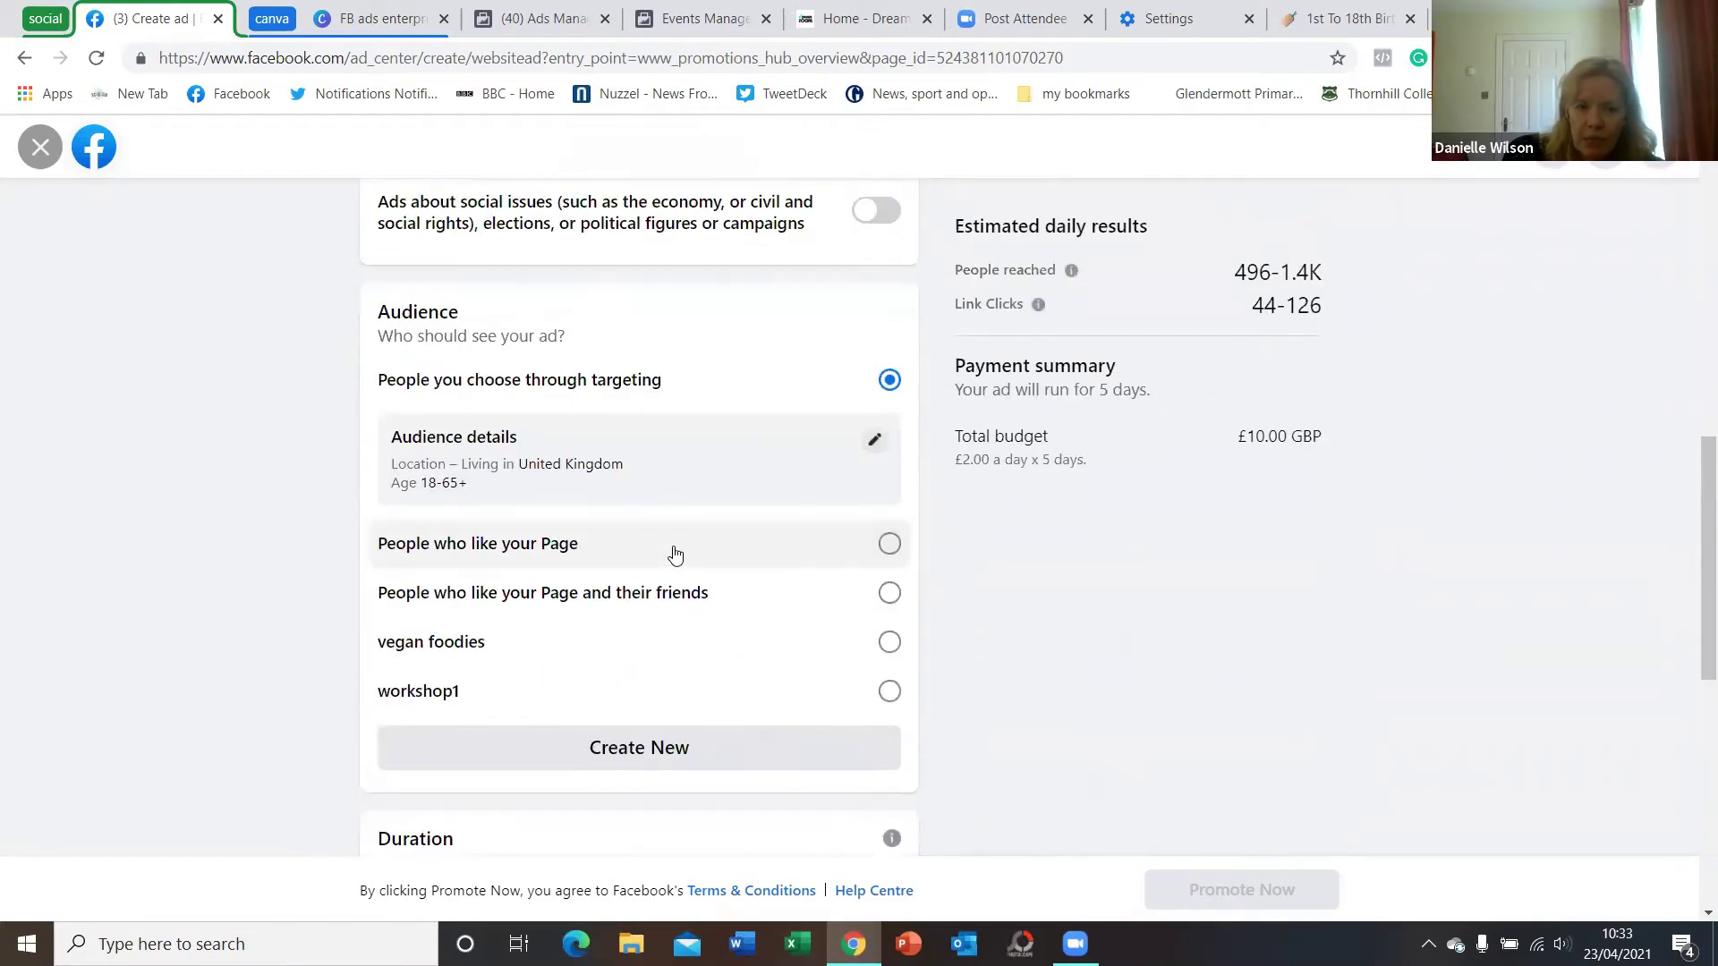
pyautogui.scroll(-2, 675, 555)
pyautogui.scroll(1, 675, 555)
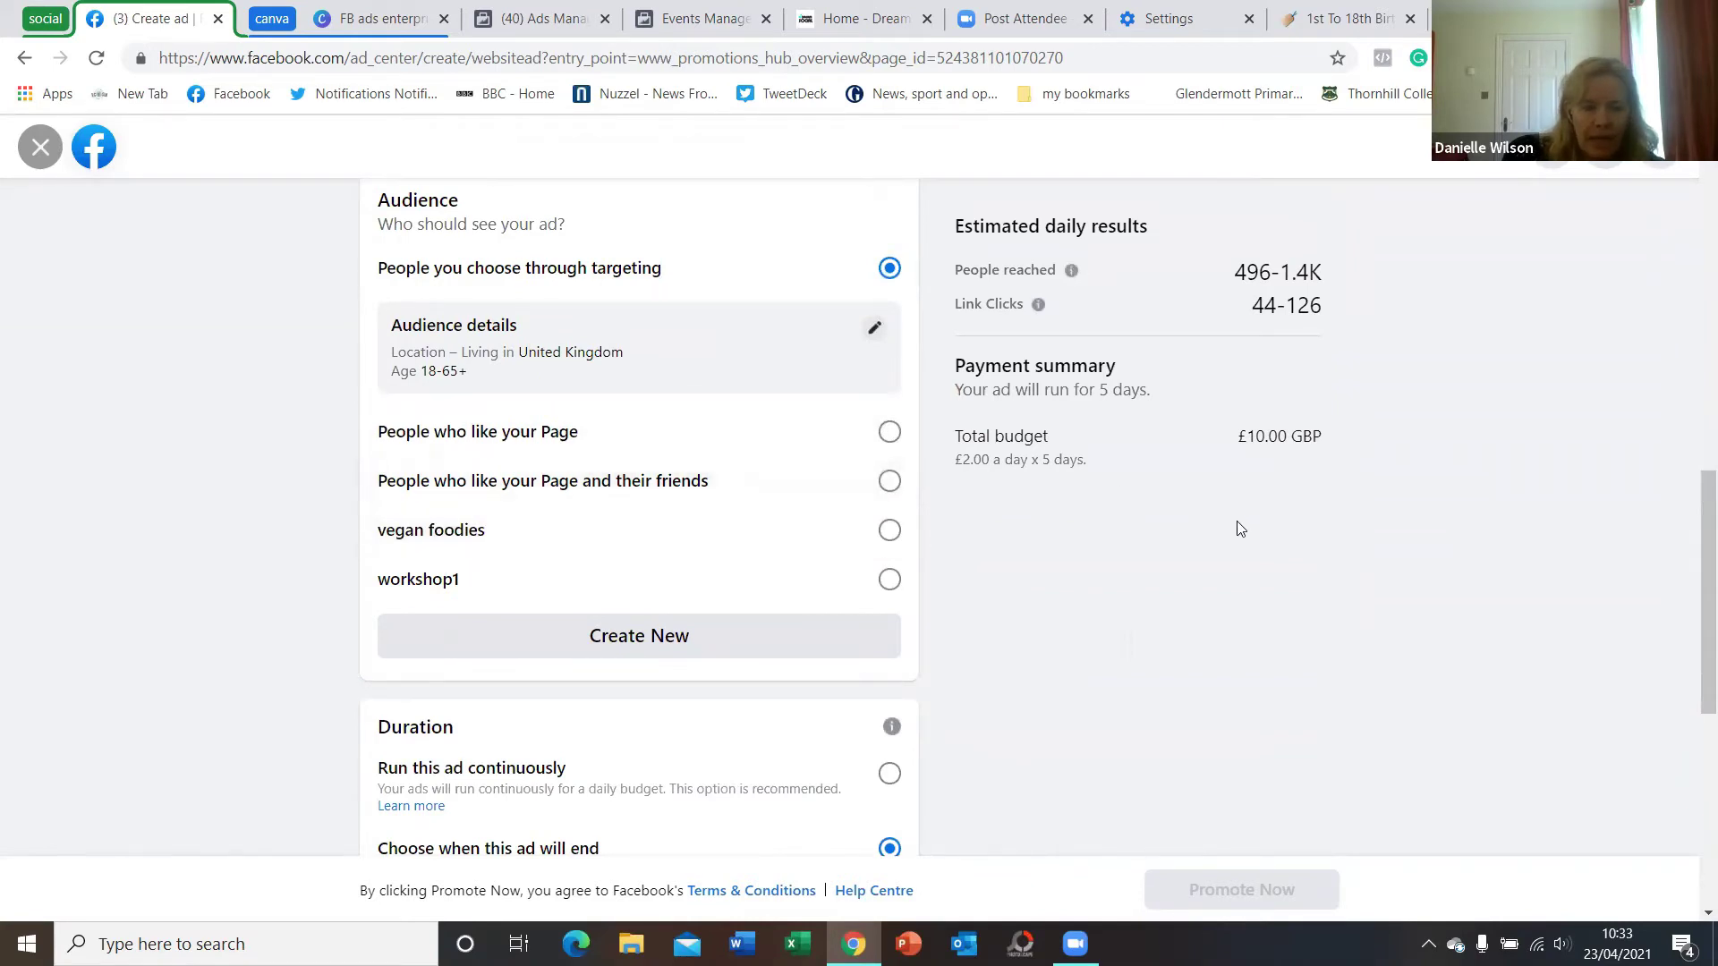
pyautogui.scroll(12, 1390, 568)
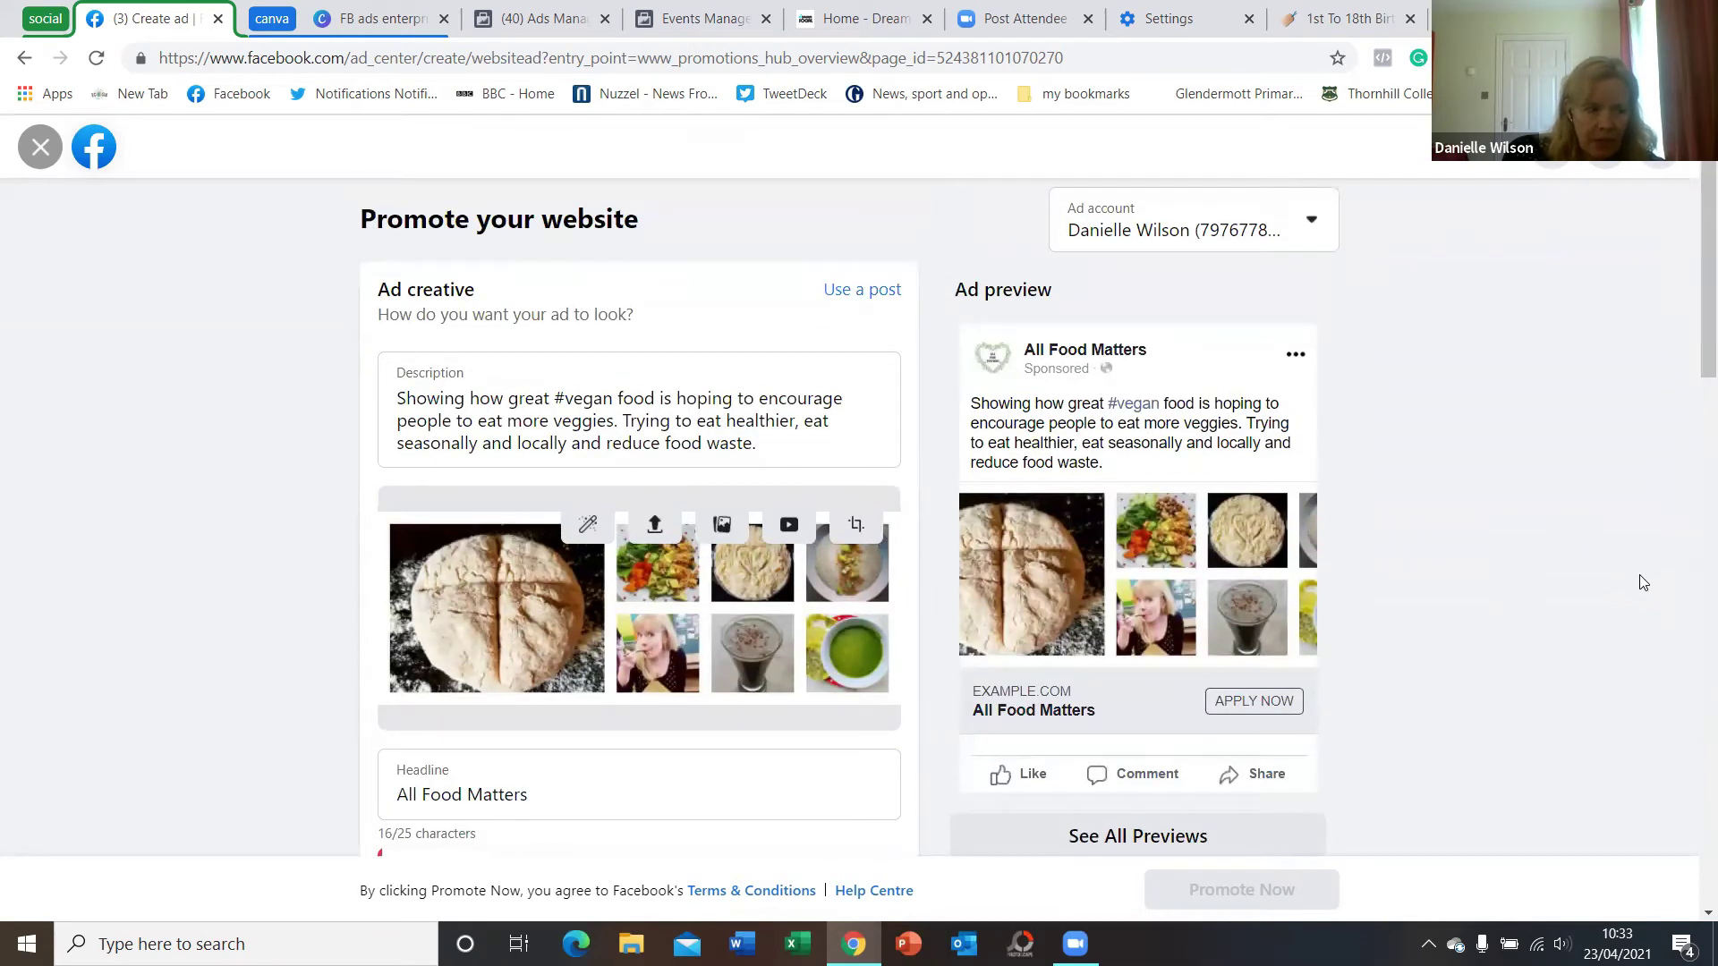
# Look over the website ad's headline, button label and website URL fields, and leave the ad unpublished to return to the goal choices
pyautogui.scroll(-2, 760, 637)
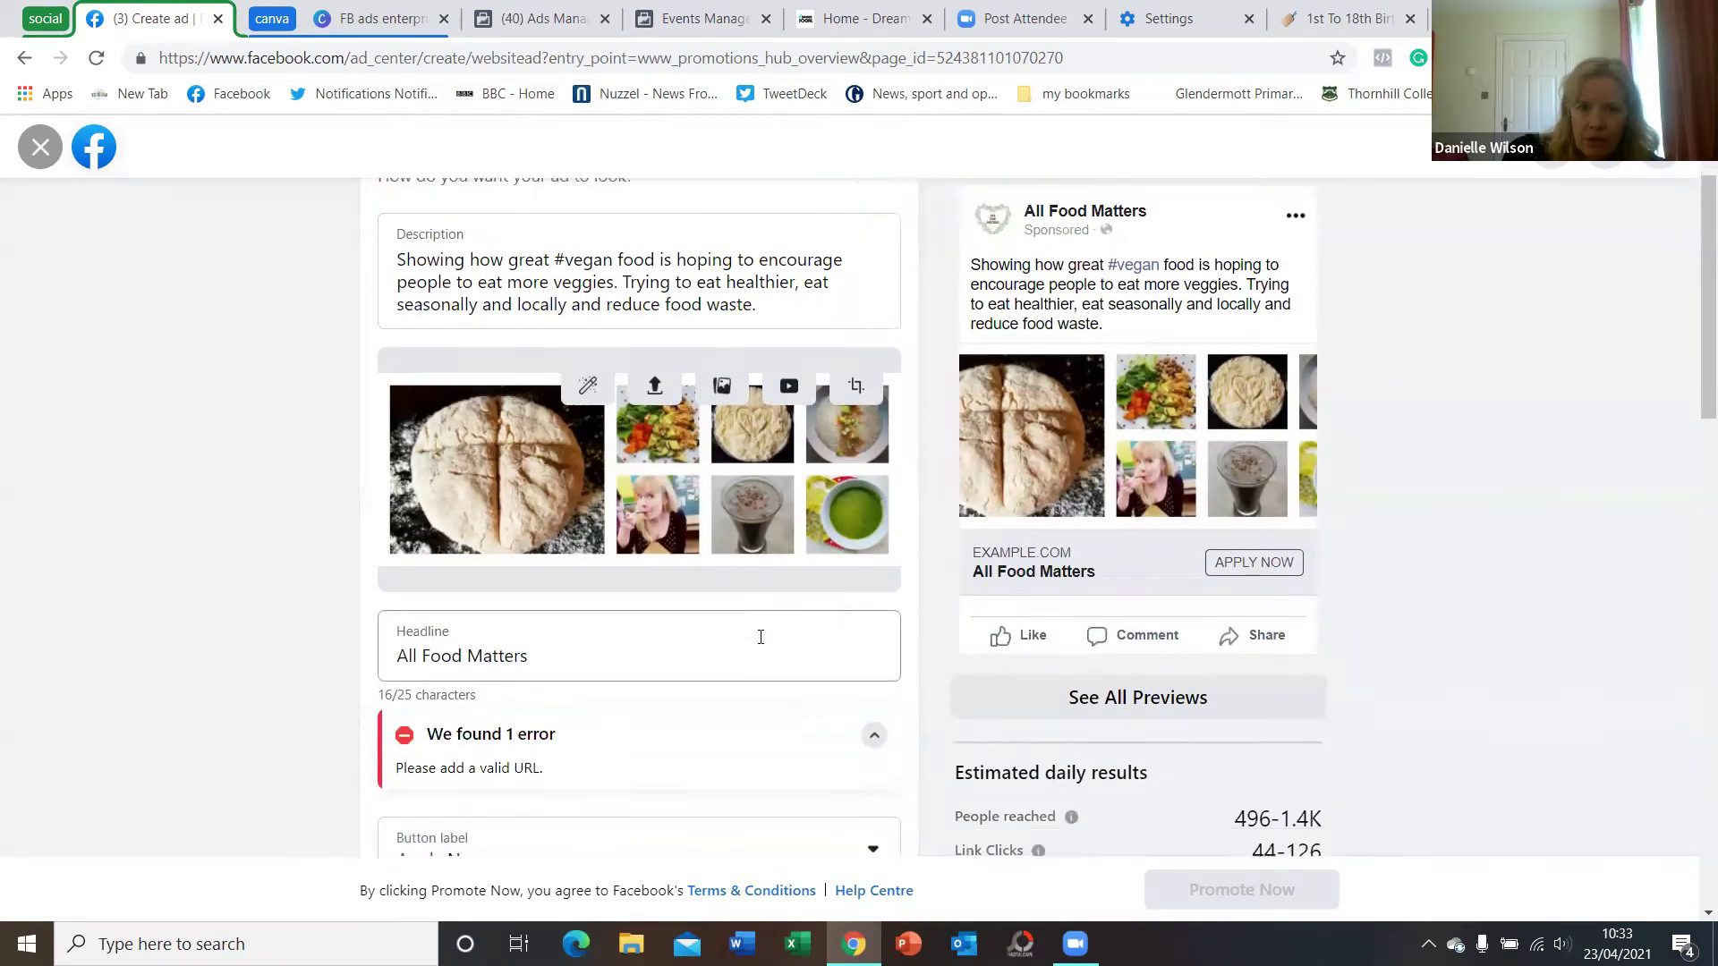
pyautogui.scroll(-1, 761, 640)
pyautogui.scroll(-3, 761, 643)
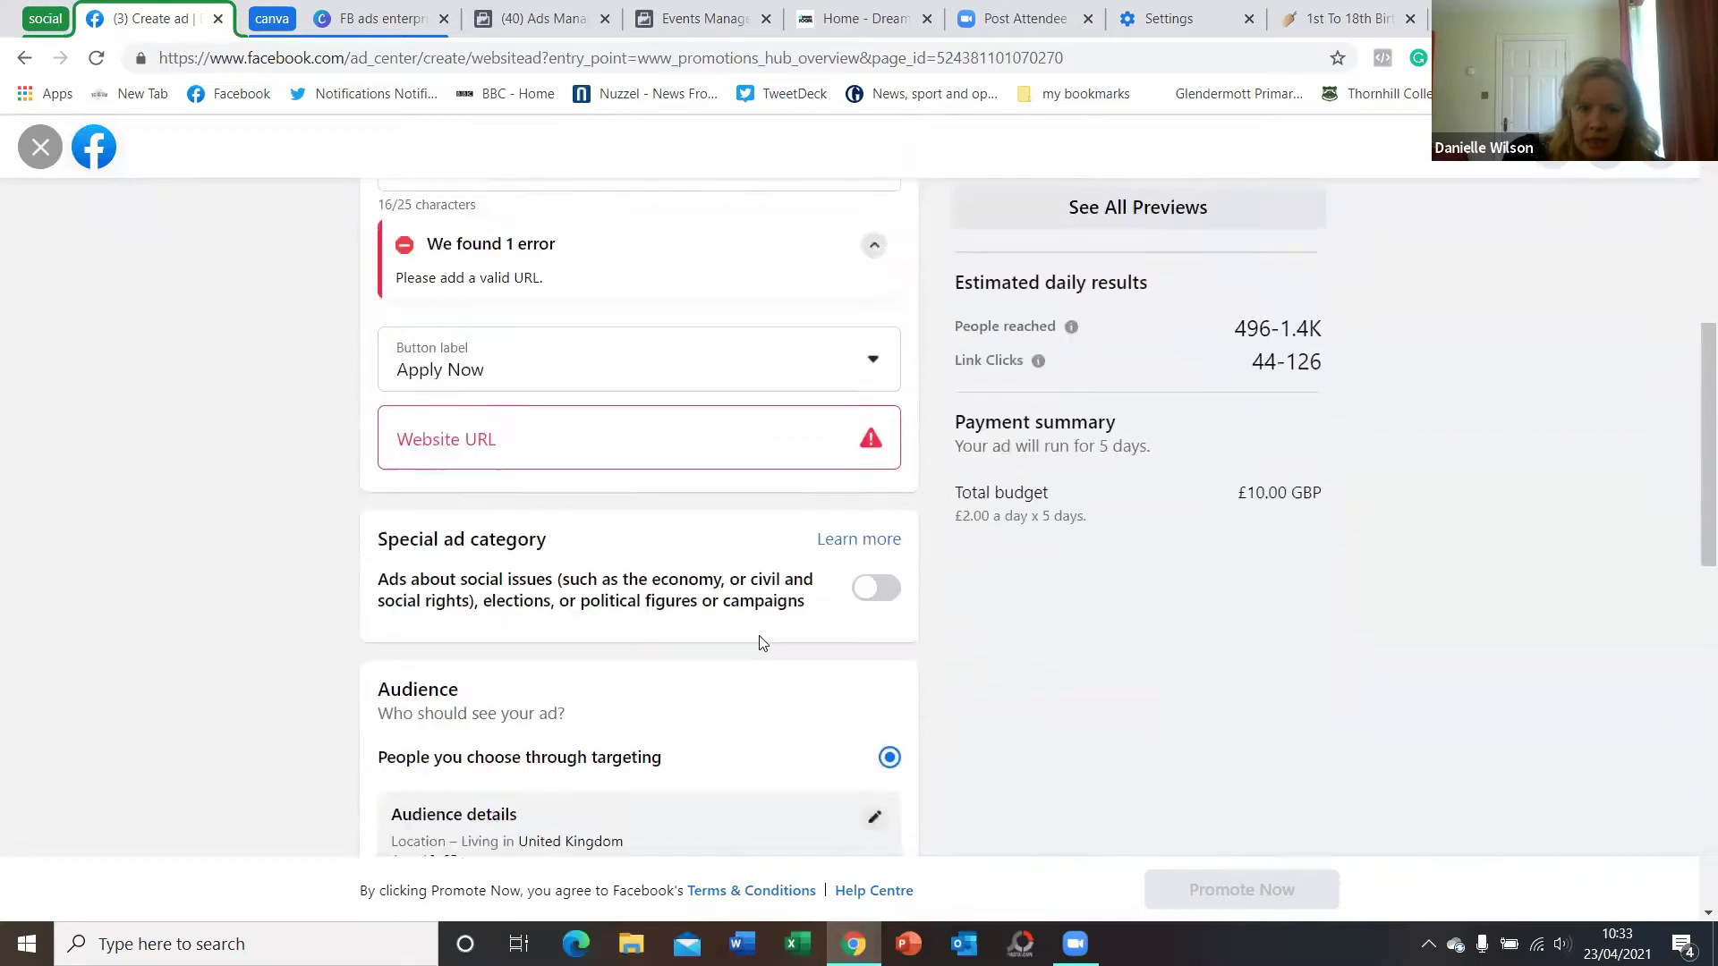
pyautogui.scroll(8, 761, 643)
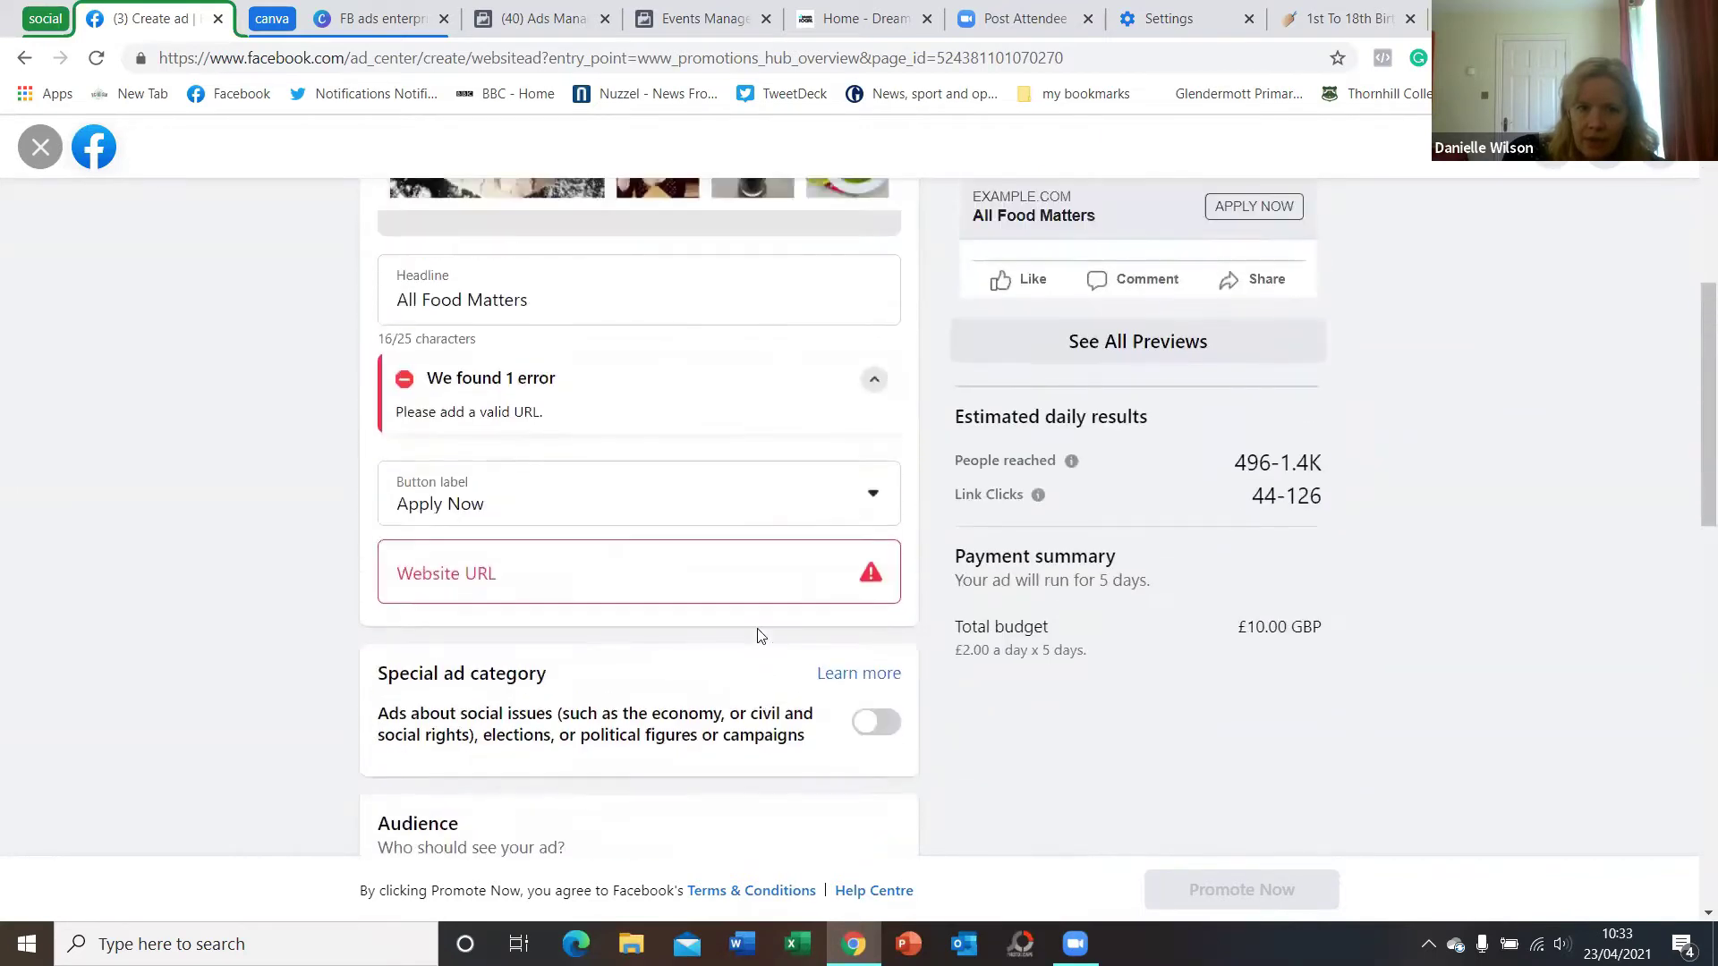
pyautogui.click(40, 147)
pyautogui.click(1100, 573)
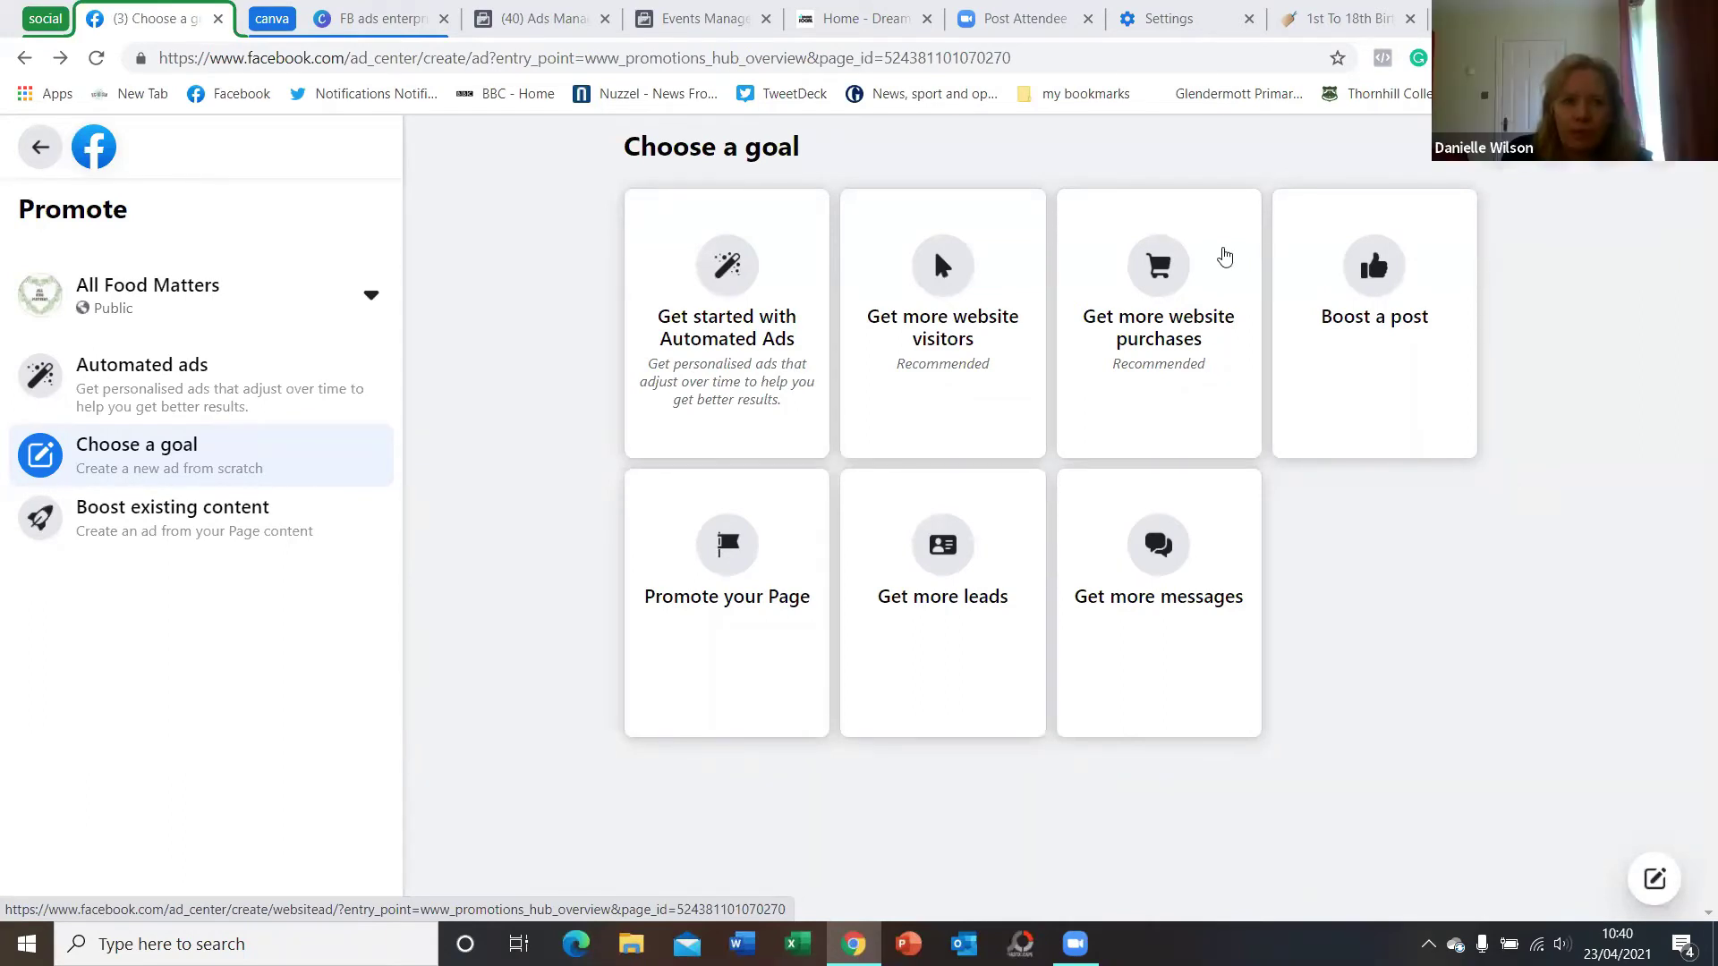
# Switch to the FB ads enterprise week presentation in Canva and present it full screen from the Ads Centre slide
pyautogui.click(337, 21)
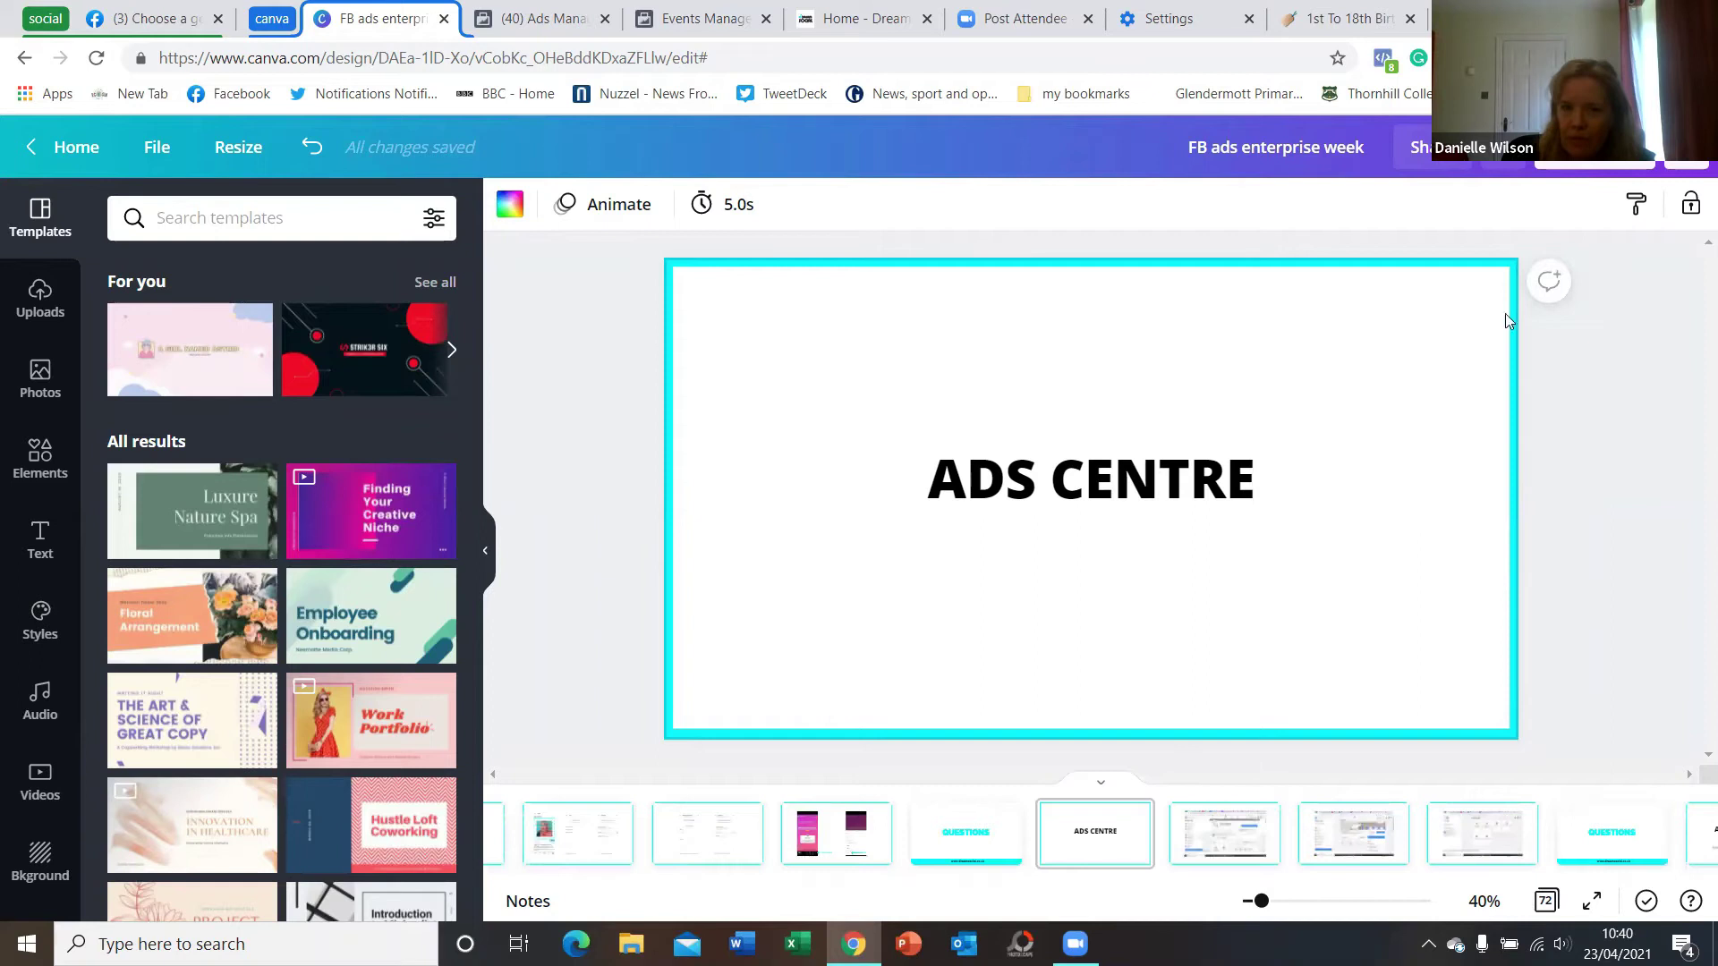
pyautogui.click(1593, 159)
pyautogui.click(1561, 383)
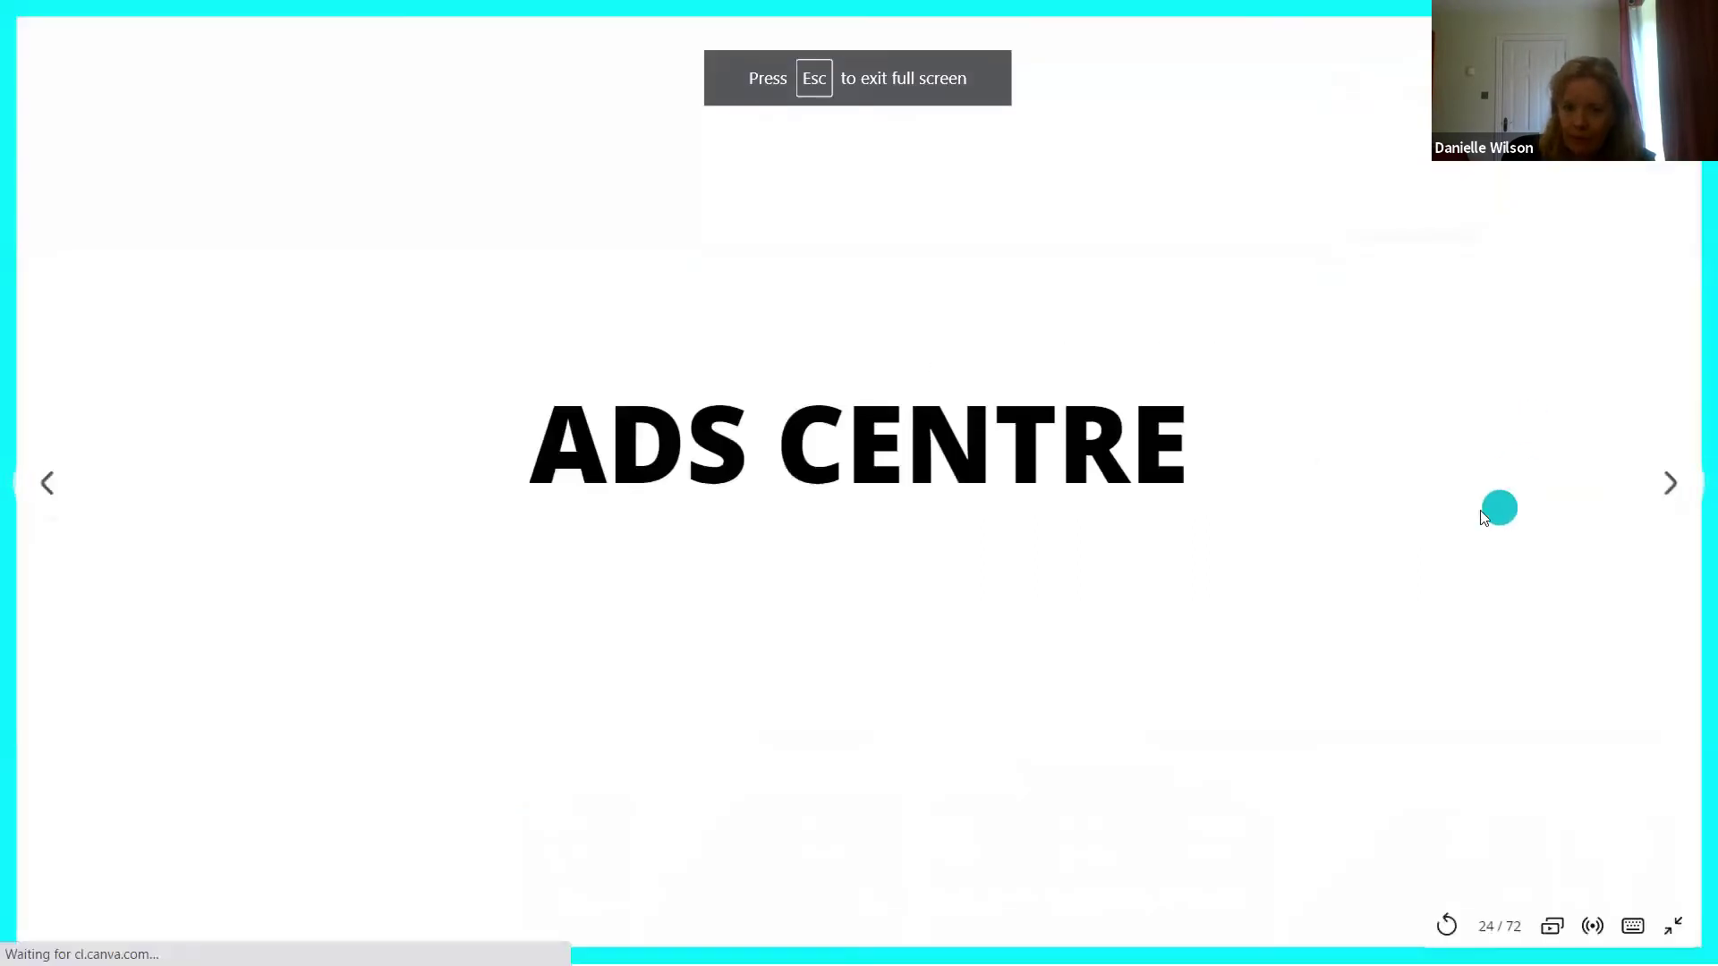
# Advance the presentation past the Ad Centre screenshots to the Ads Manager slide and exit full screen
pyautogui.click(1457, 509)
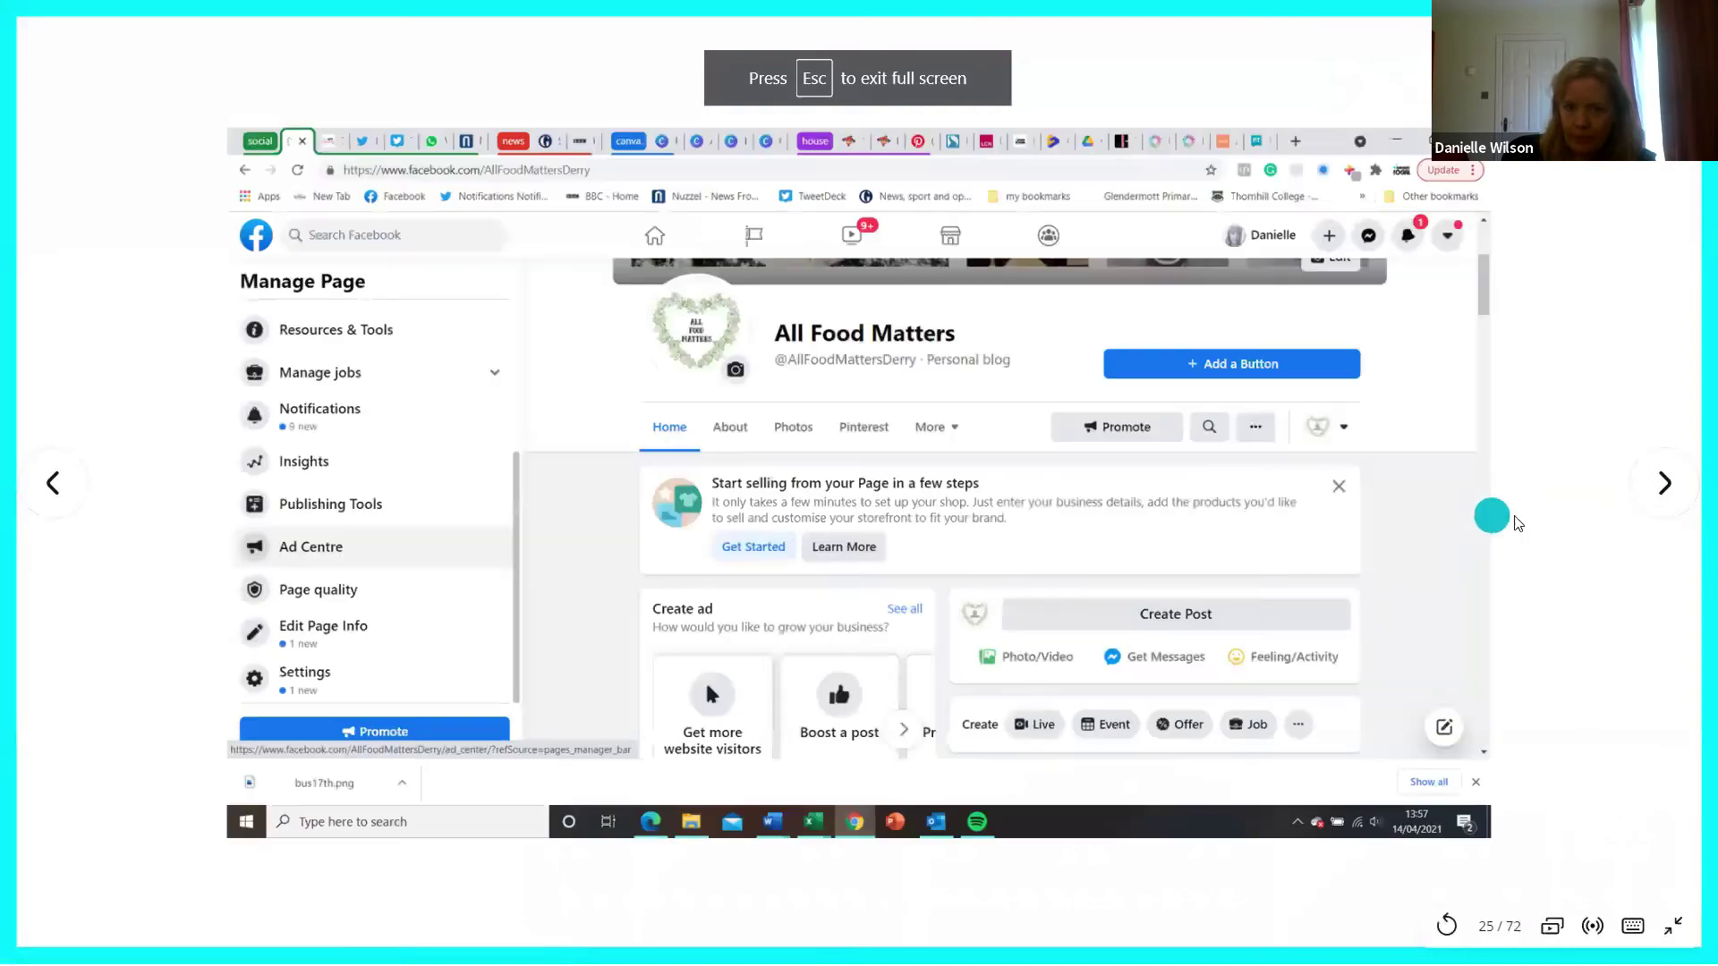
pyautogui.click(1584, 502)
pyautogui.click(1589, 503)
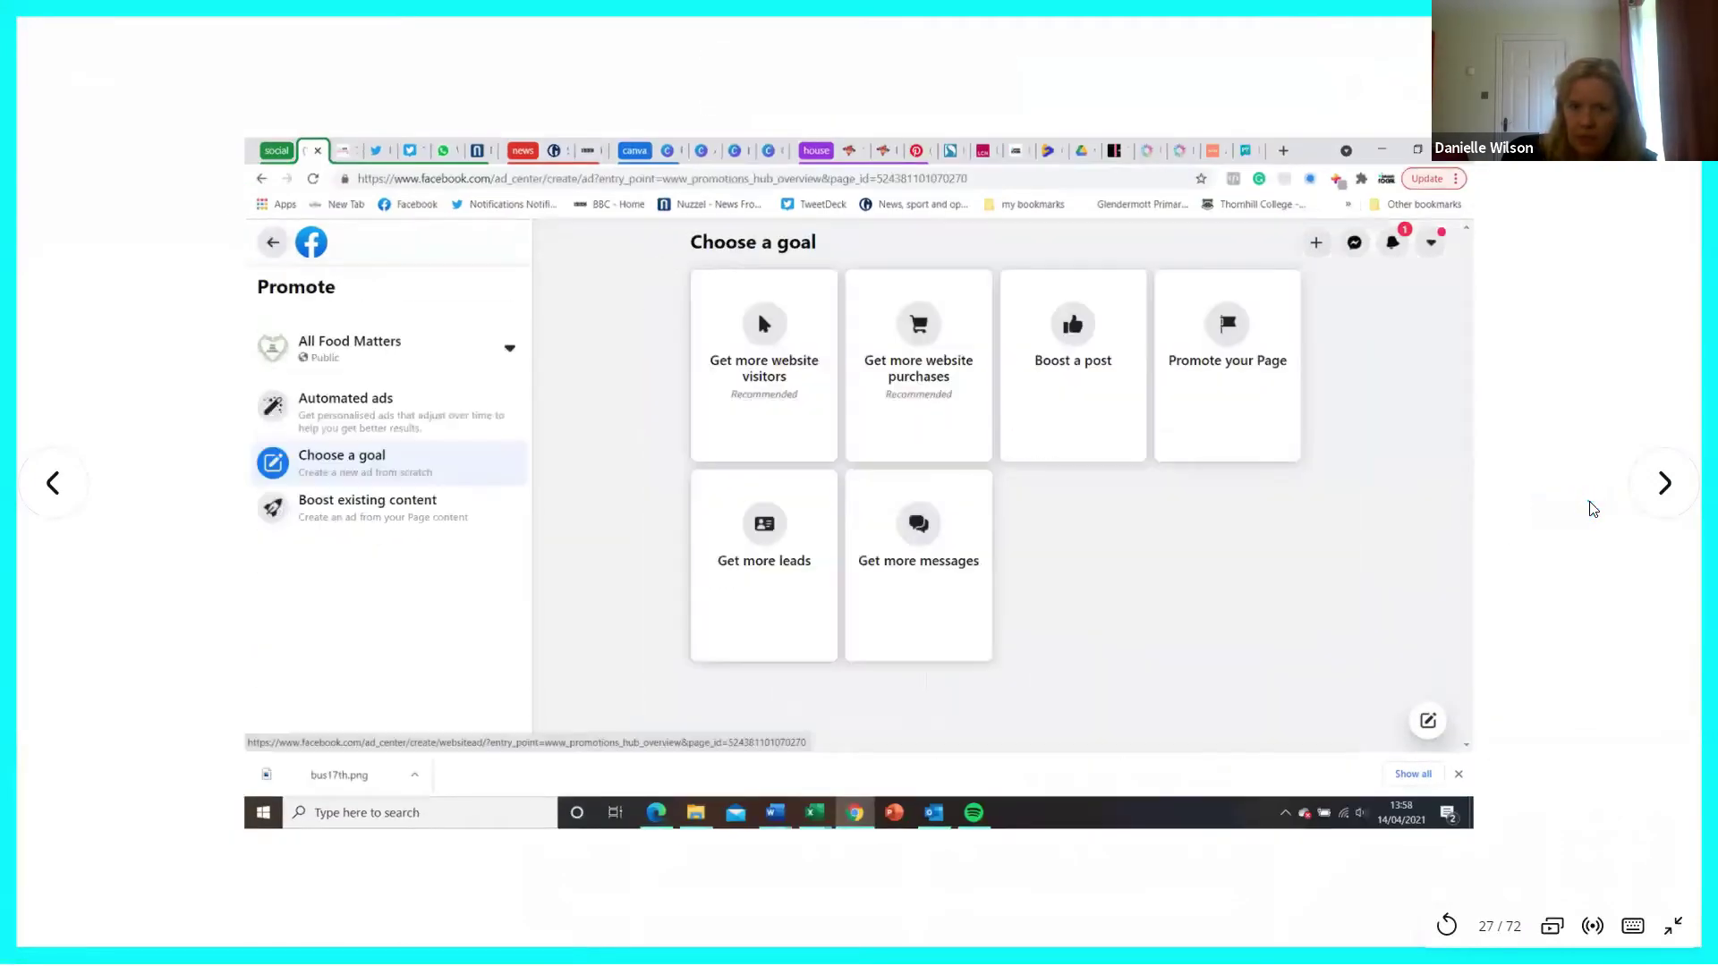
pyautogui.click(1585, 505)
pyautogui.click(1584, 506)
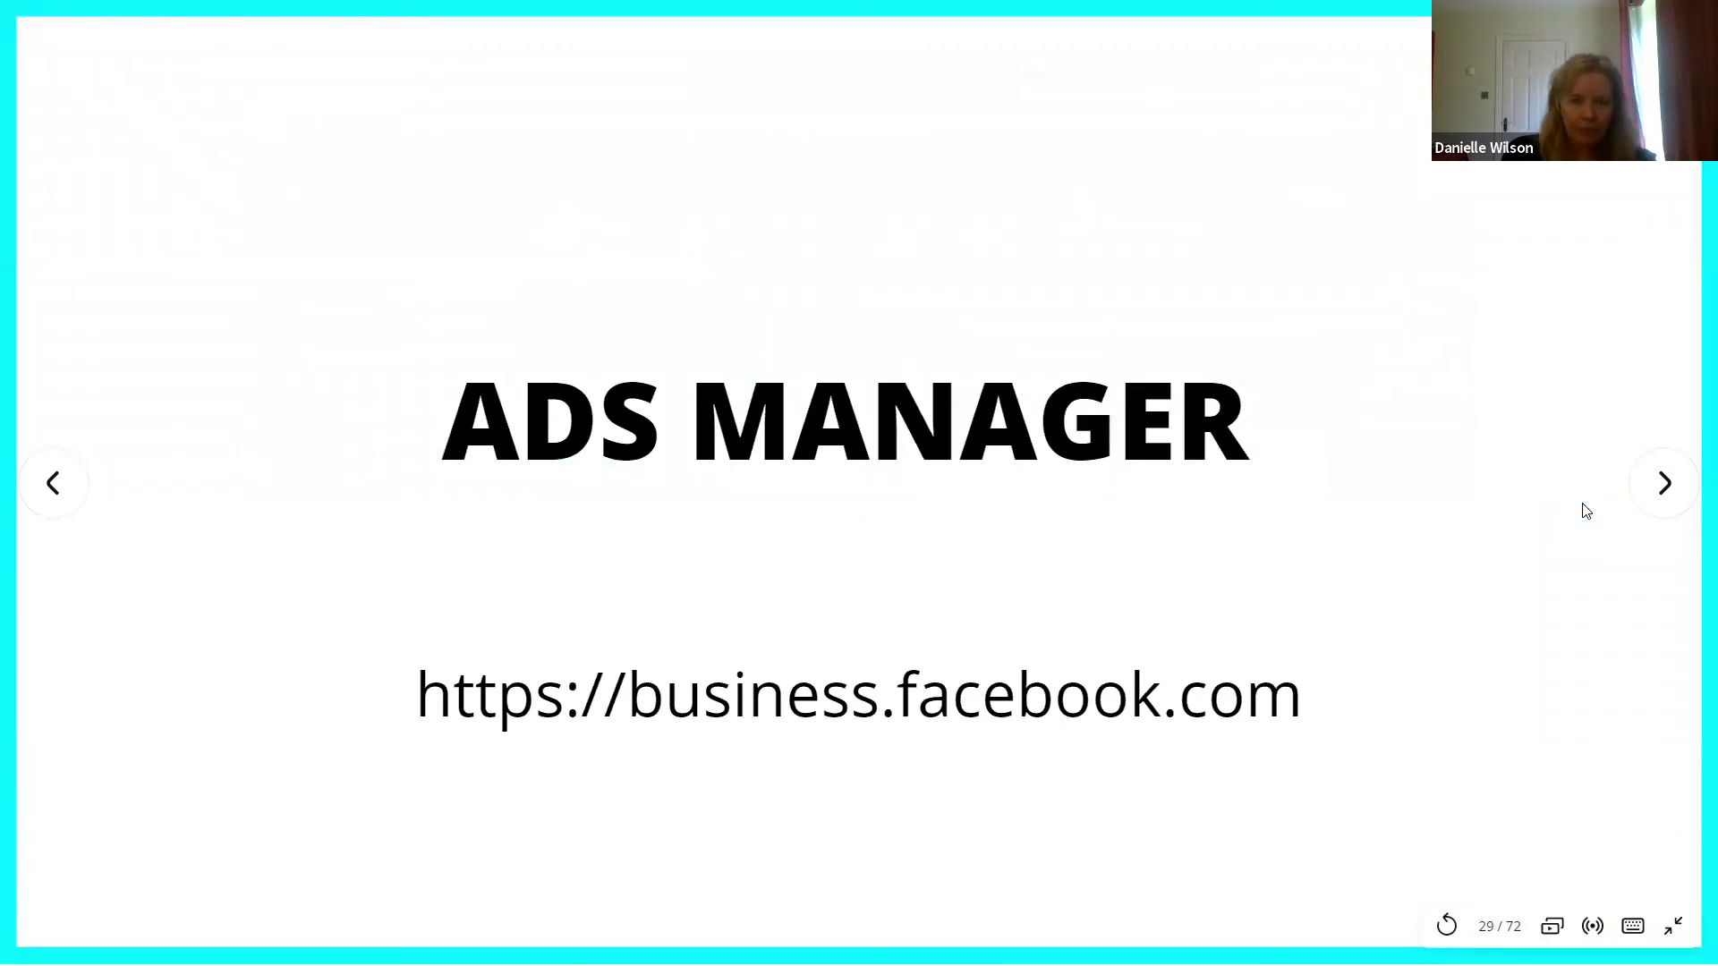
pyautogui.click(1419, 533)
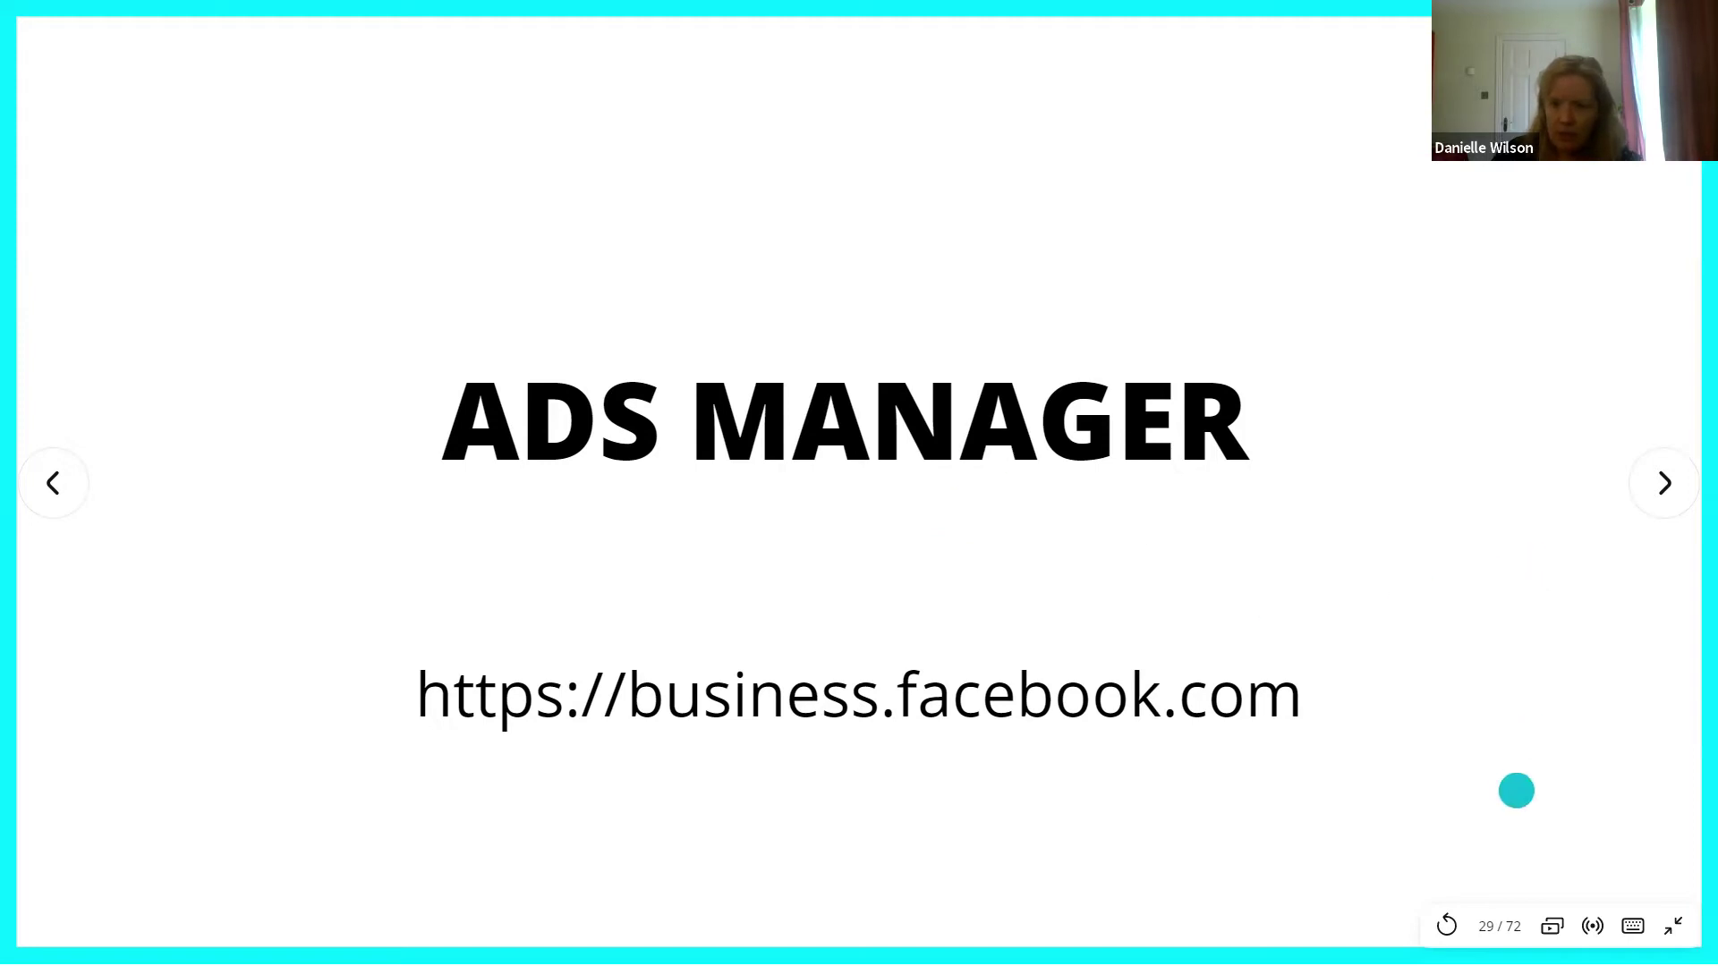
pyautogui.click(1674, 926)
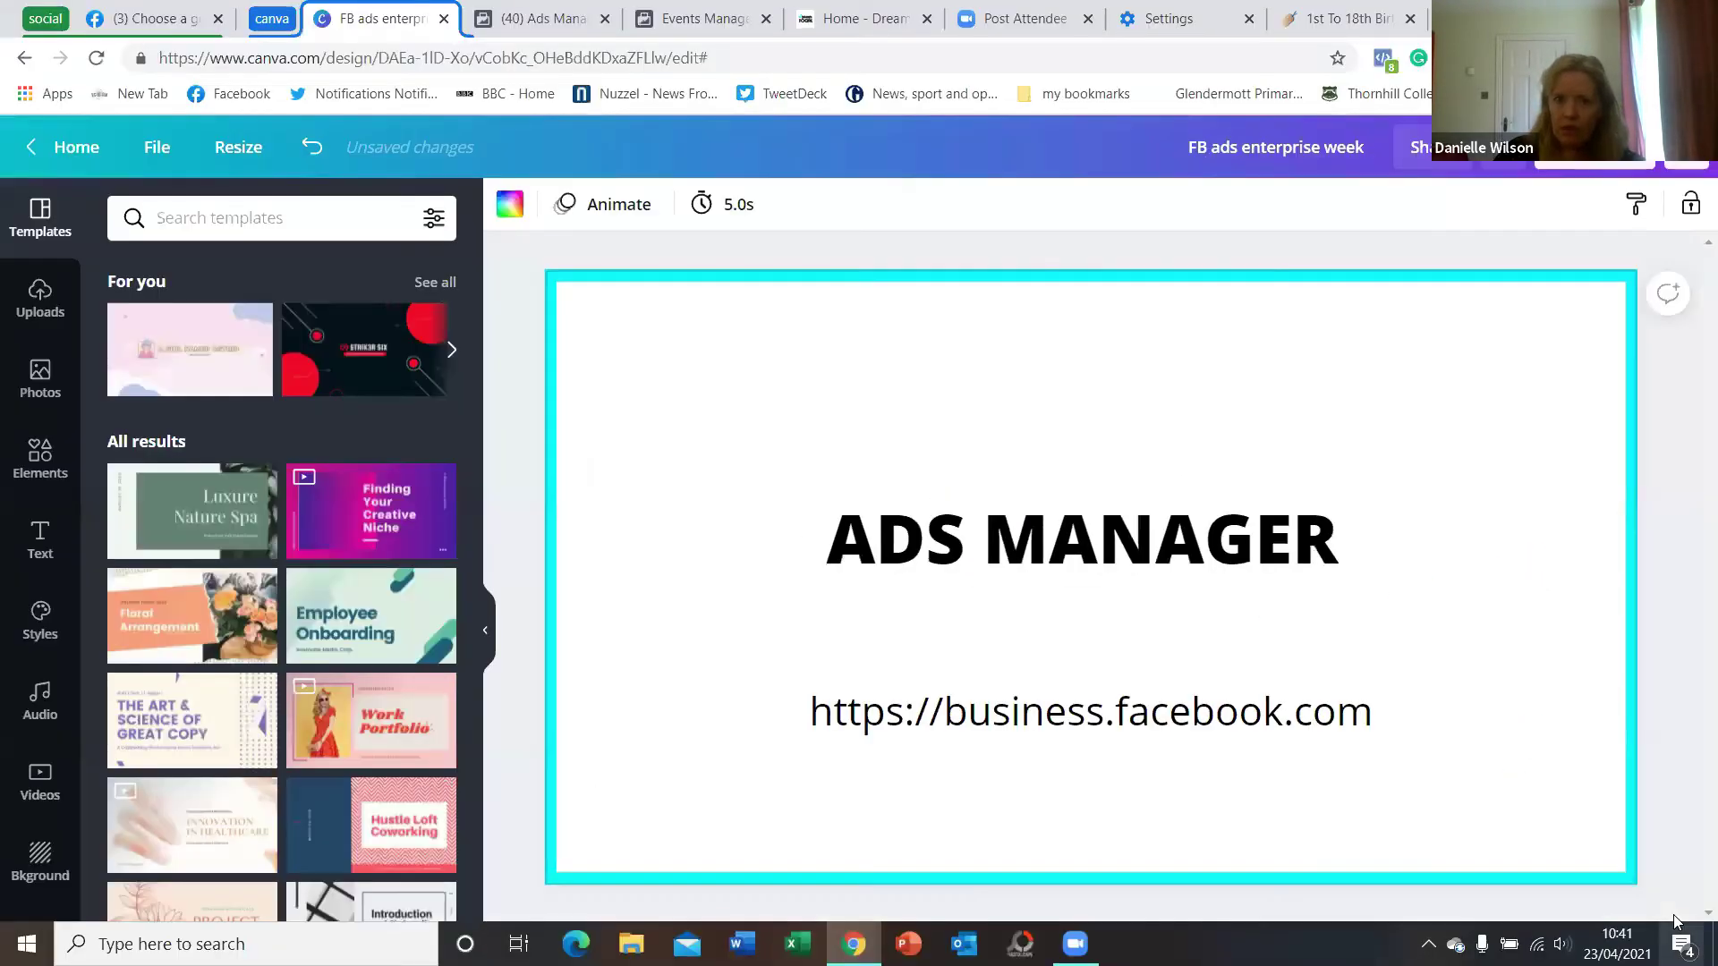
# Switch to the browser tab showing the 1st To 18th Birthday Memory Book and open its web address for editing
pyautogui.click(1377, 18)
pyautogui.click(312, 54)
pyautogui.write('face')
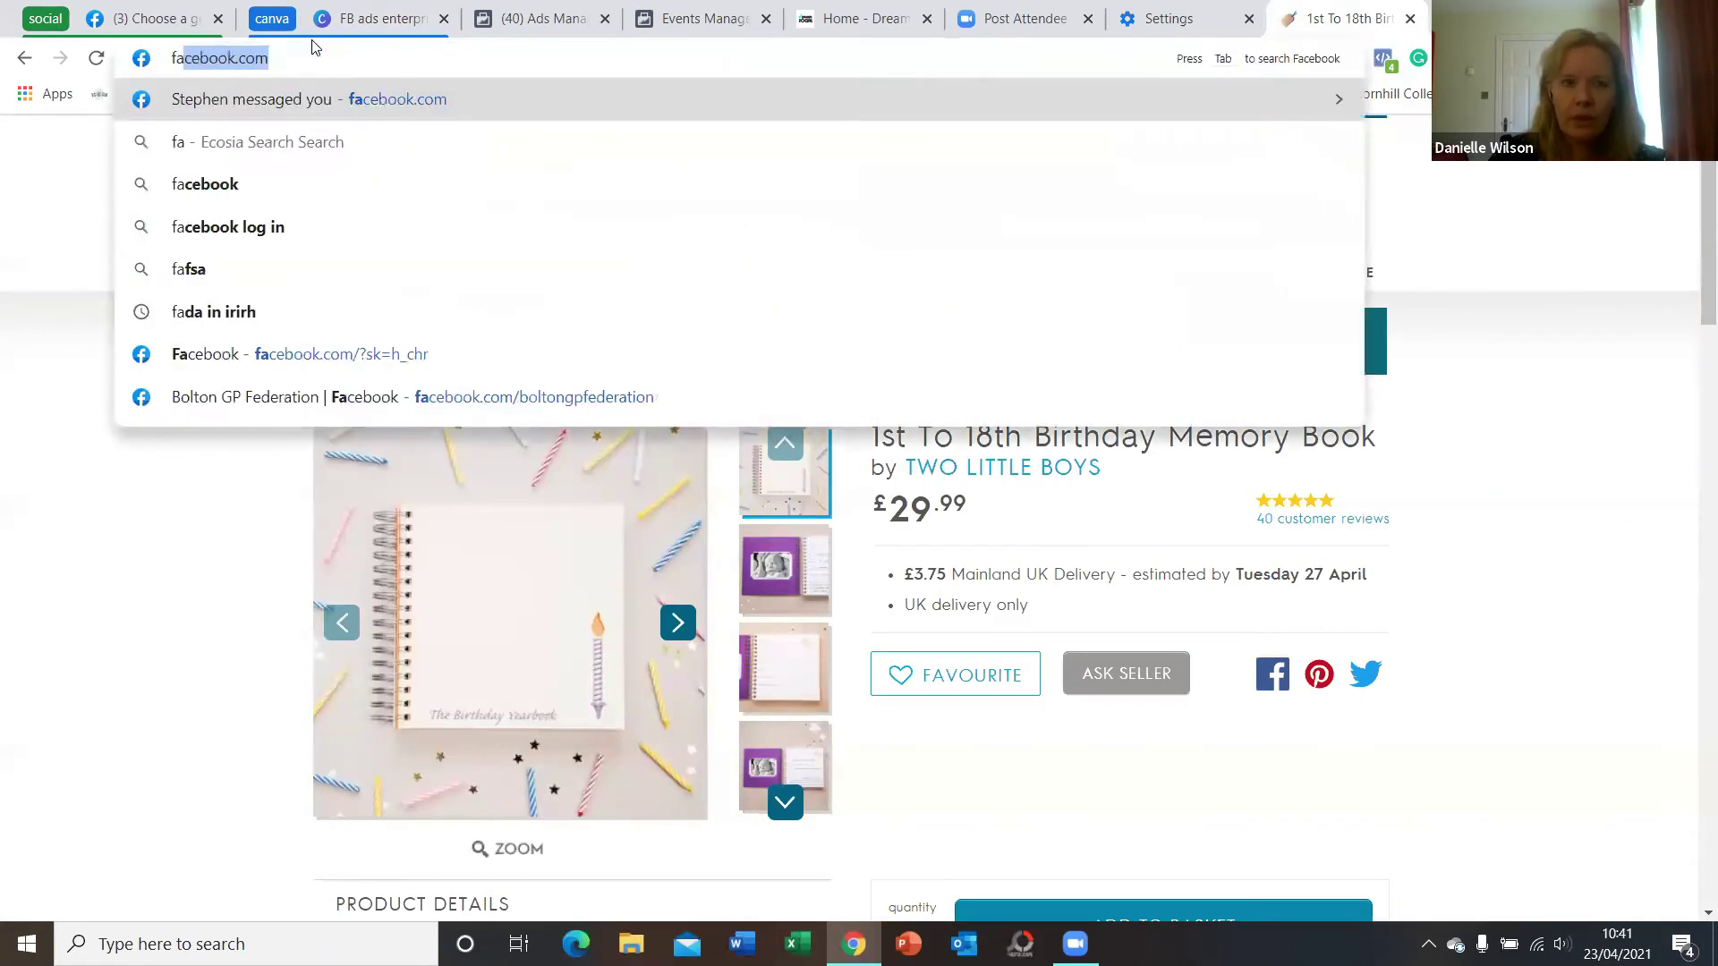
pyautogui.press('BackSpace')
pyautogui.press('BackSpace')
pyautogui.press('BackSpace')
pyautogui.press('BackSpace')
pyautogui.press('BackSpace')
pyautogui.press('Escape')
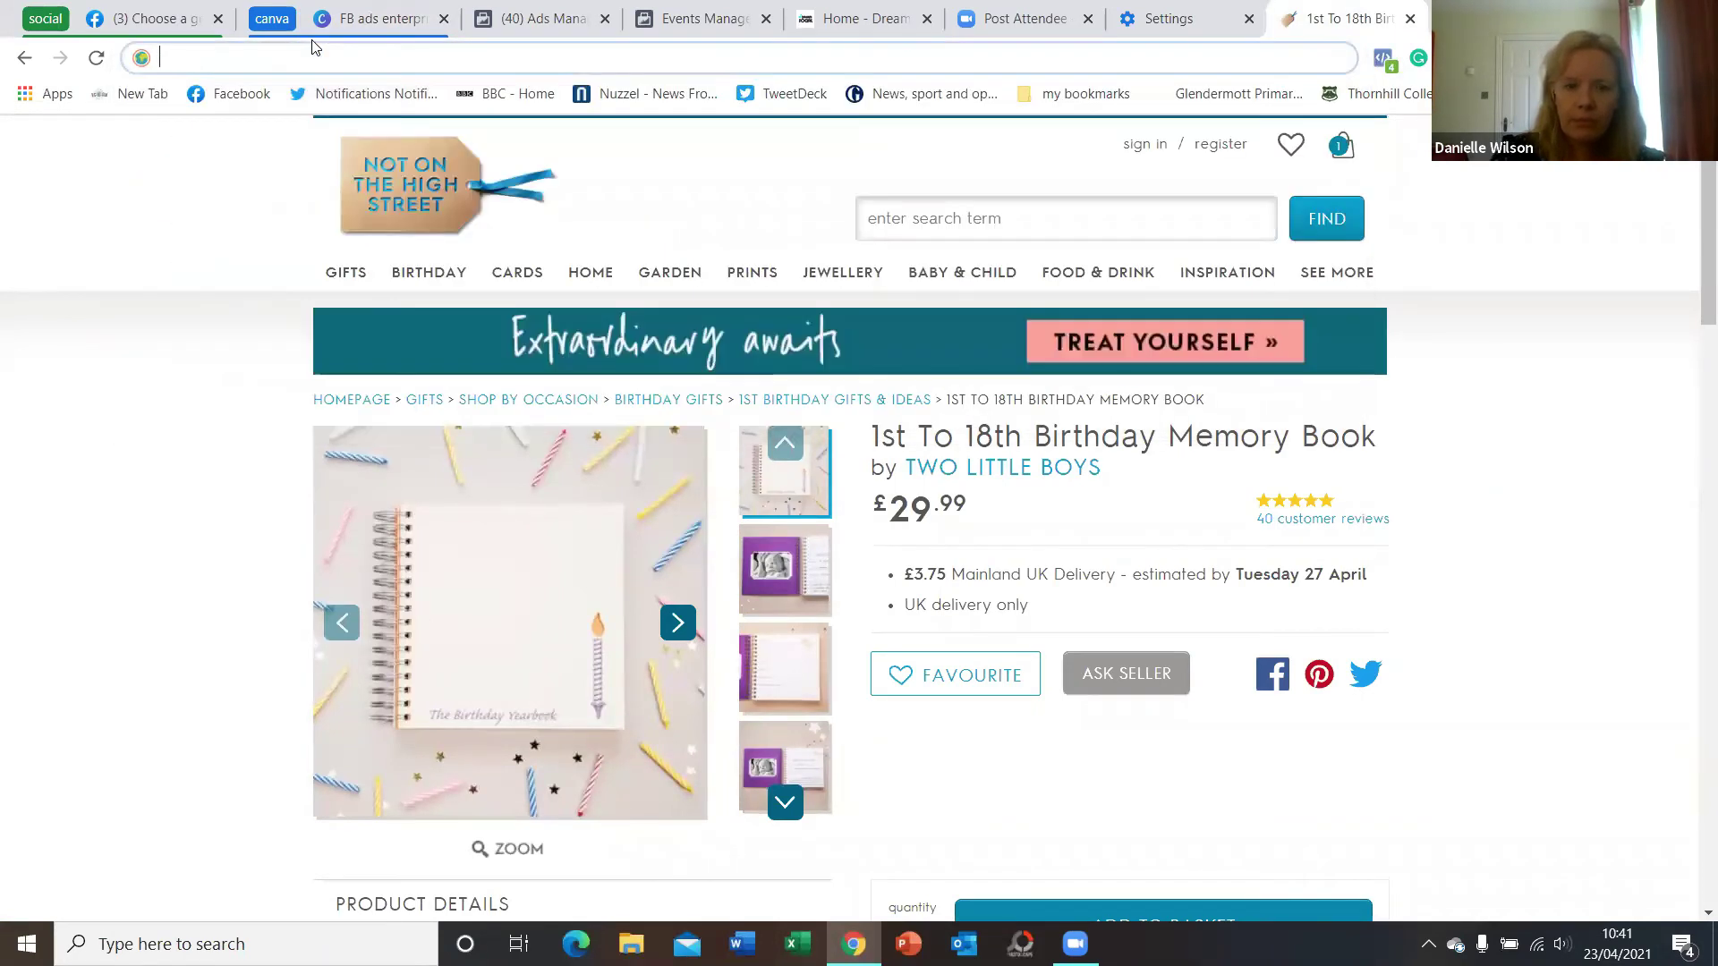
# Load Business Manager at business.facebook.com and open Ads Manager from its shortcuts
pyautogui.write('business.facebook.com')
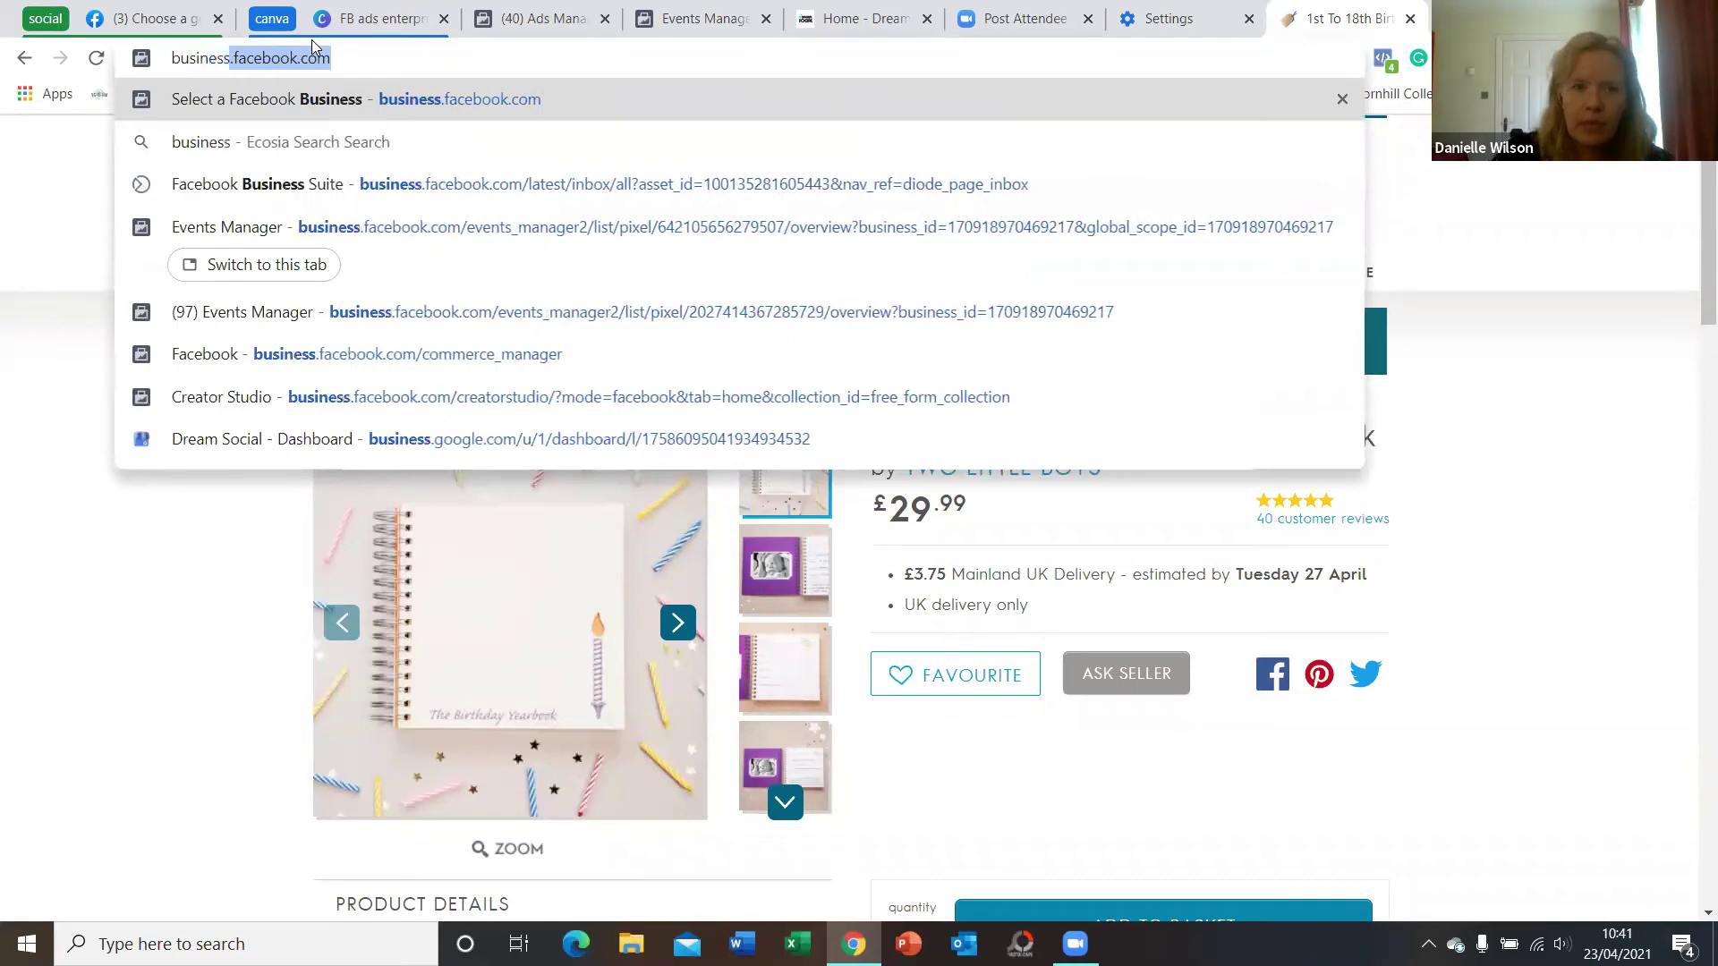
pyautogui.click(238, 102)
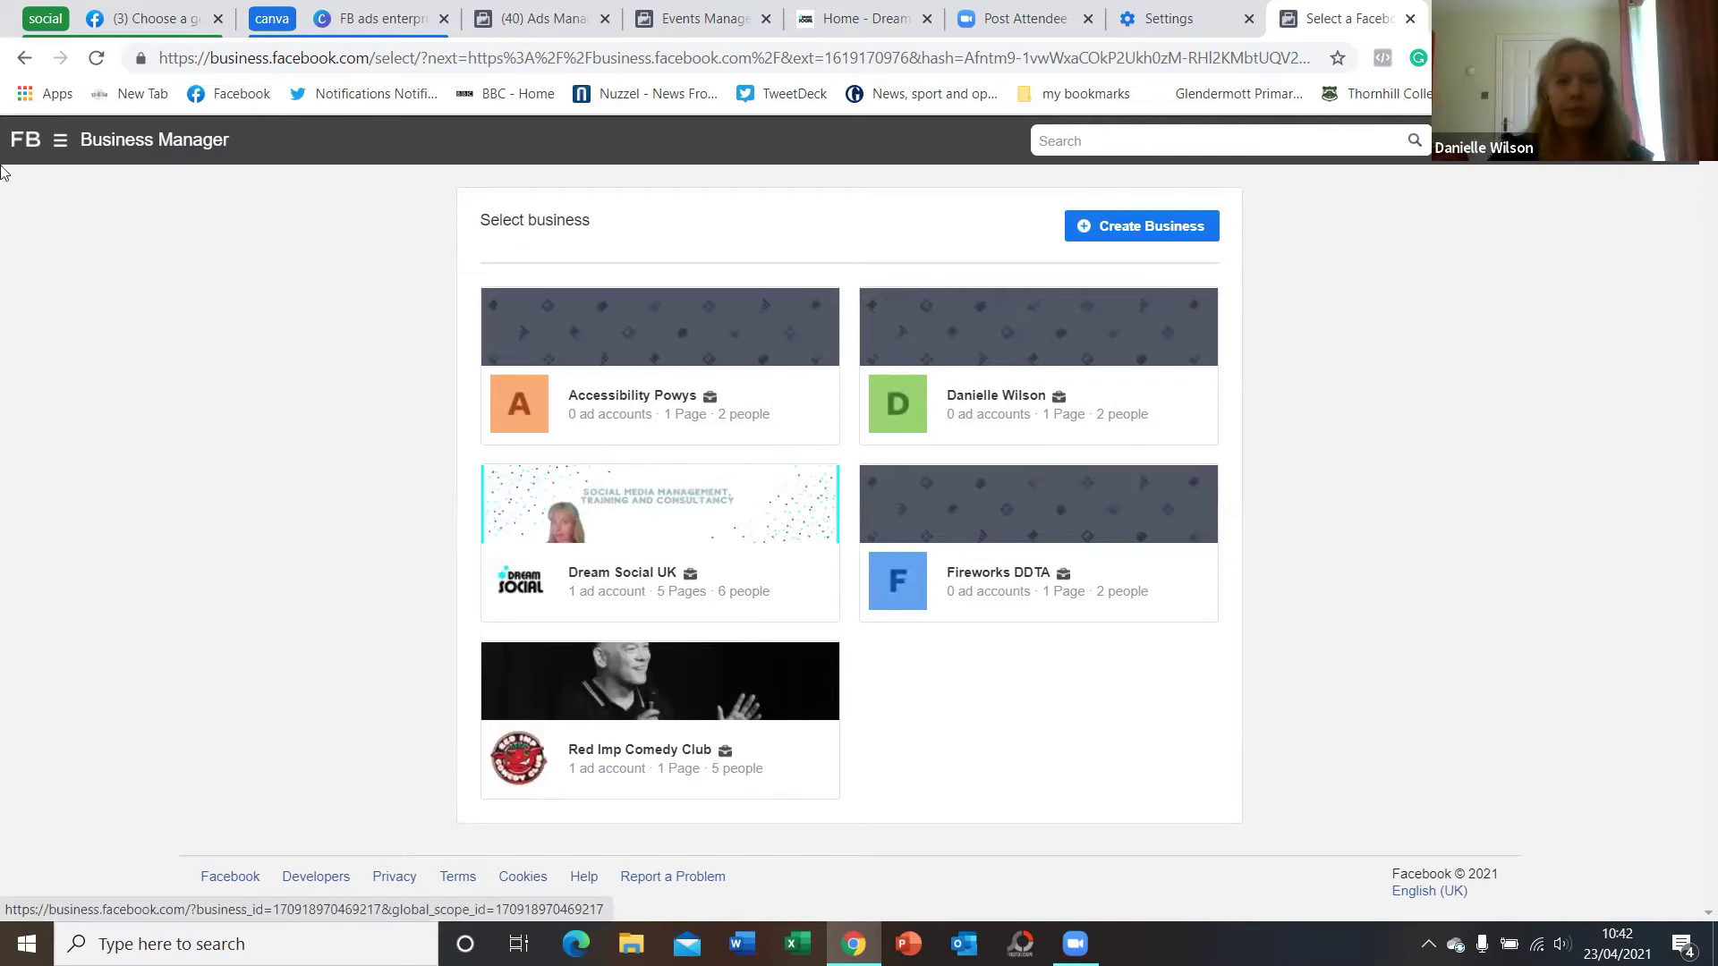
pyautogui.click(60, 143)
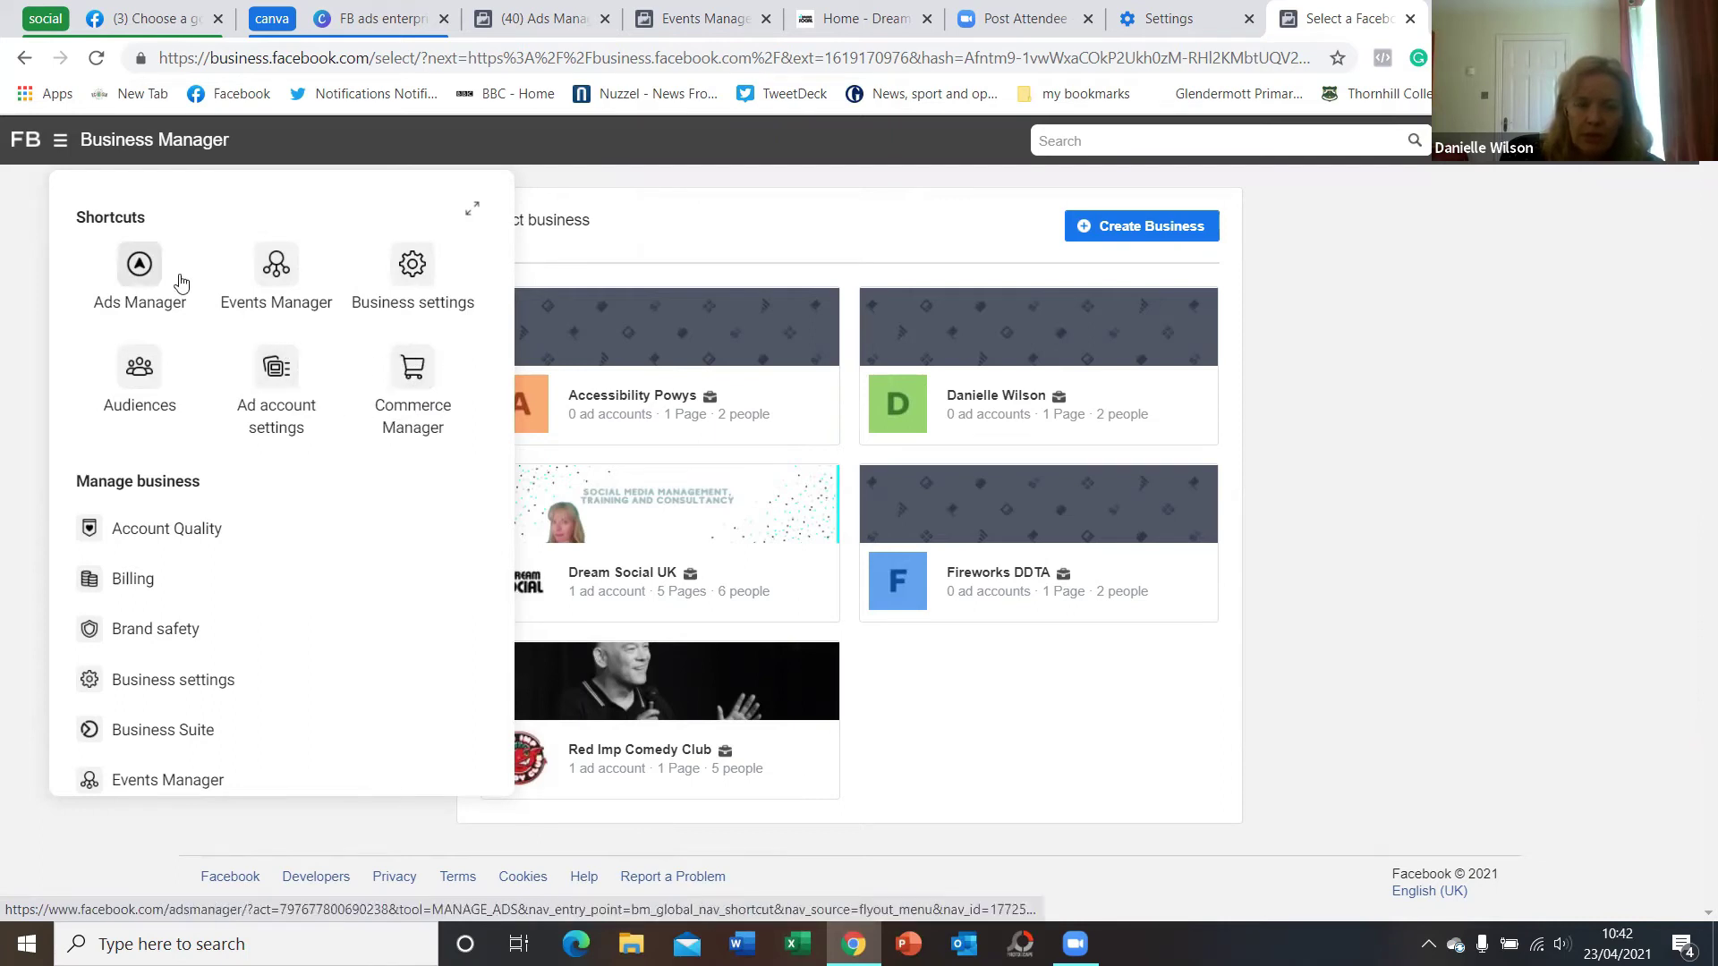
pyautogui.click(136, 289)
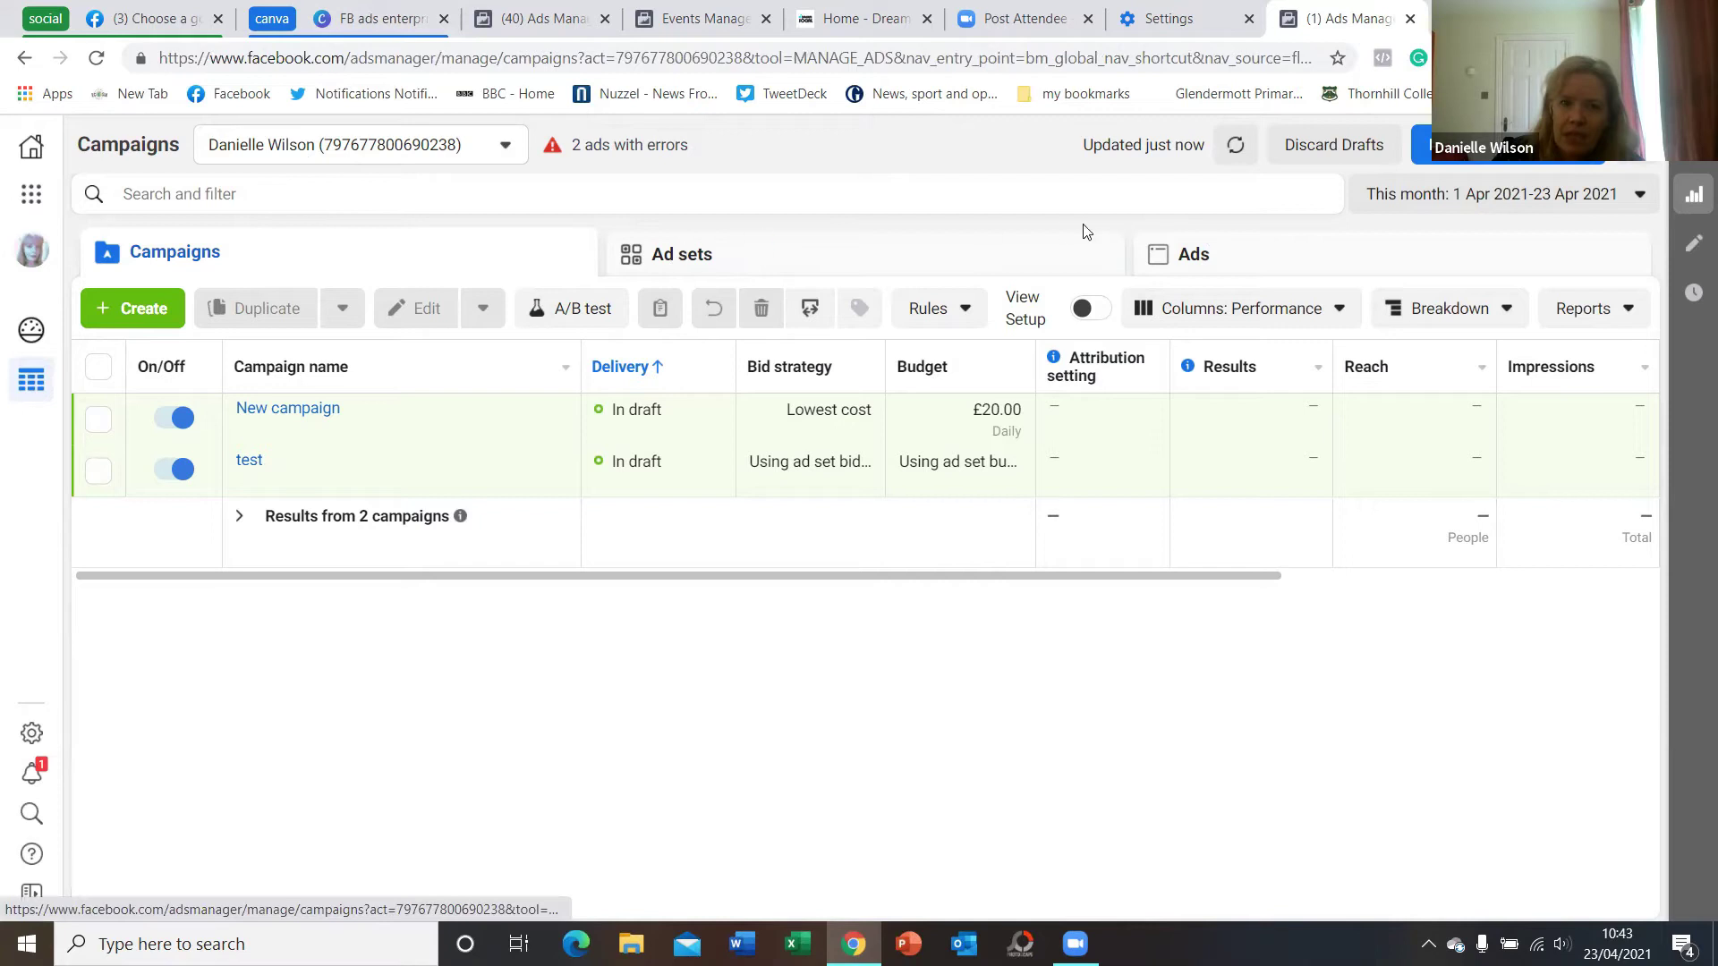
# Return to the Canva presentation and leave full screen at the Schedule, placement & budget slide
pyautogui.click(381, 19)
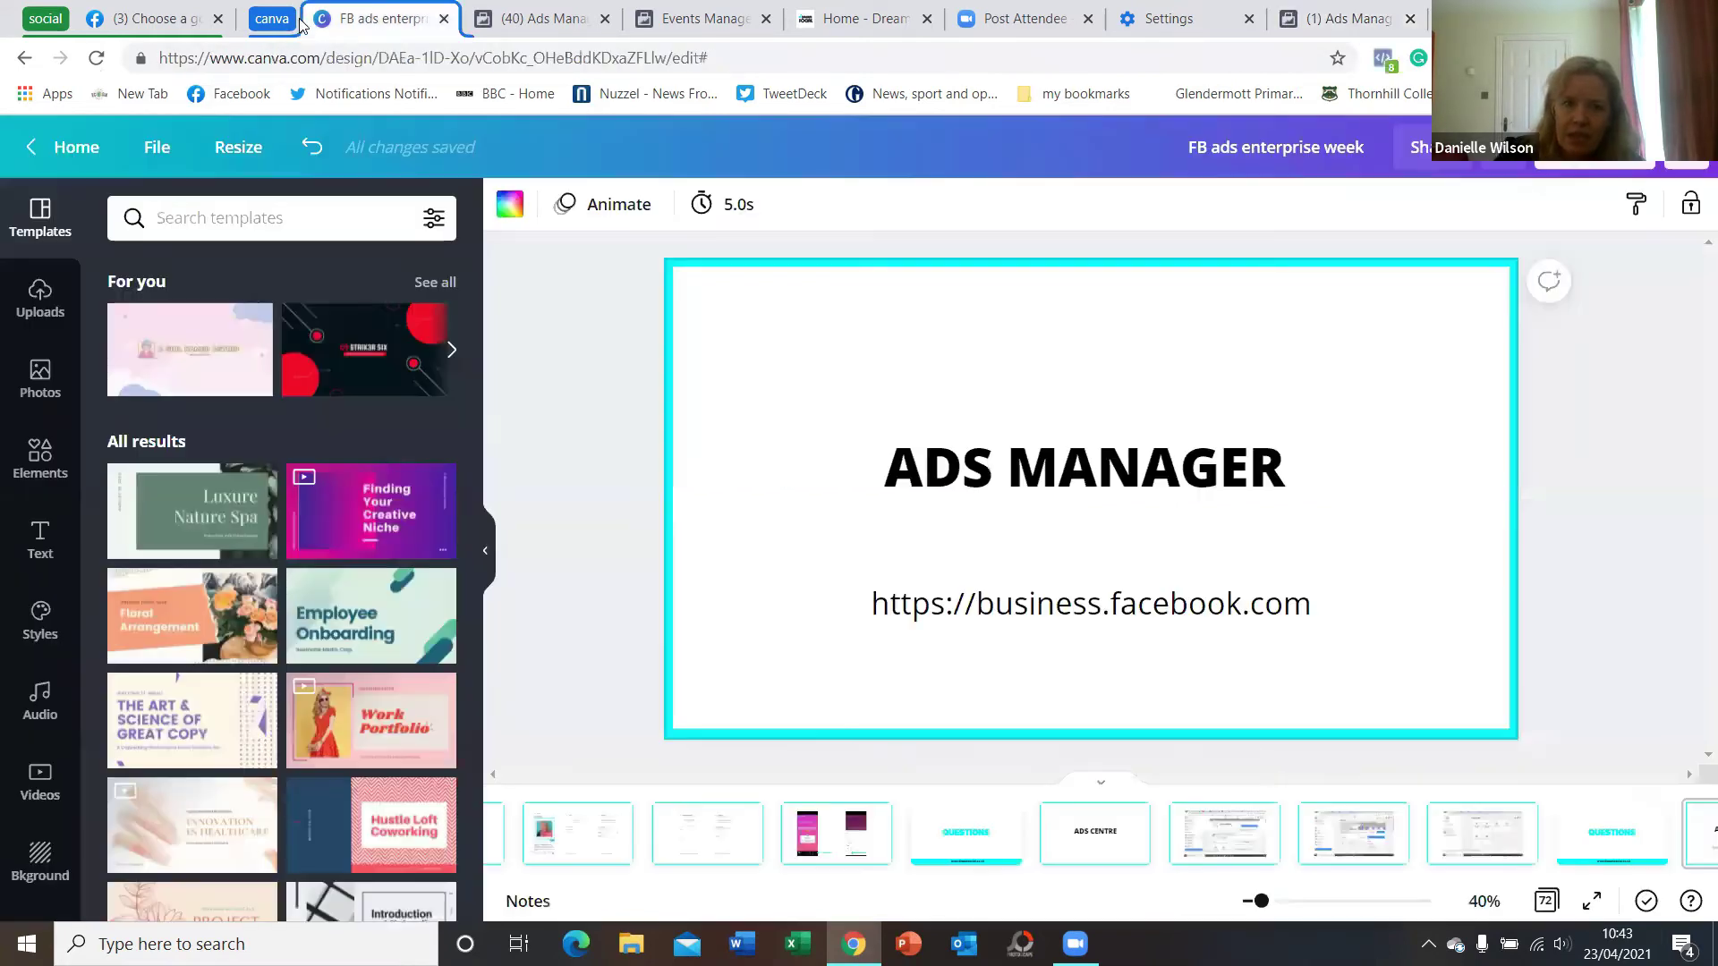
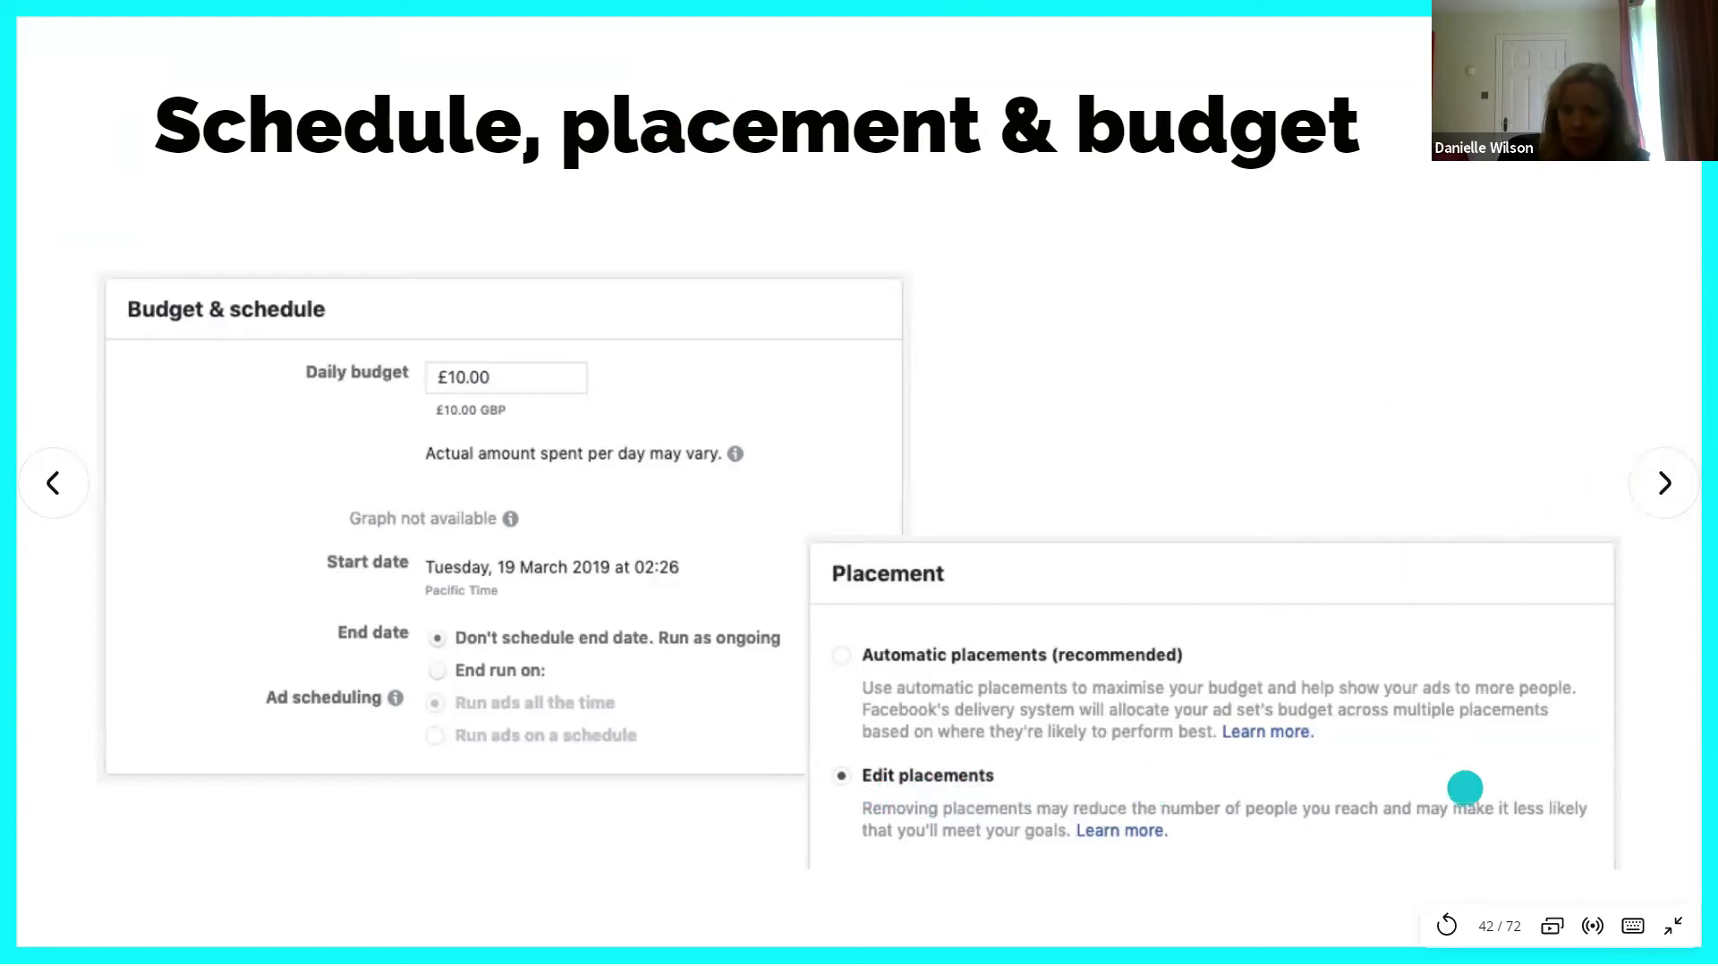
pyautogui.click(1673, 926)
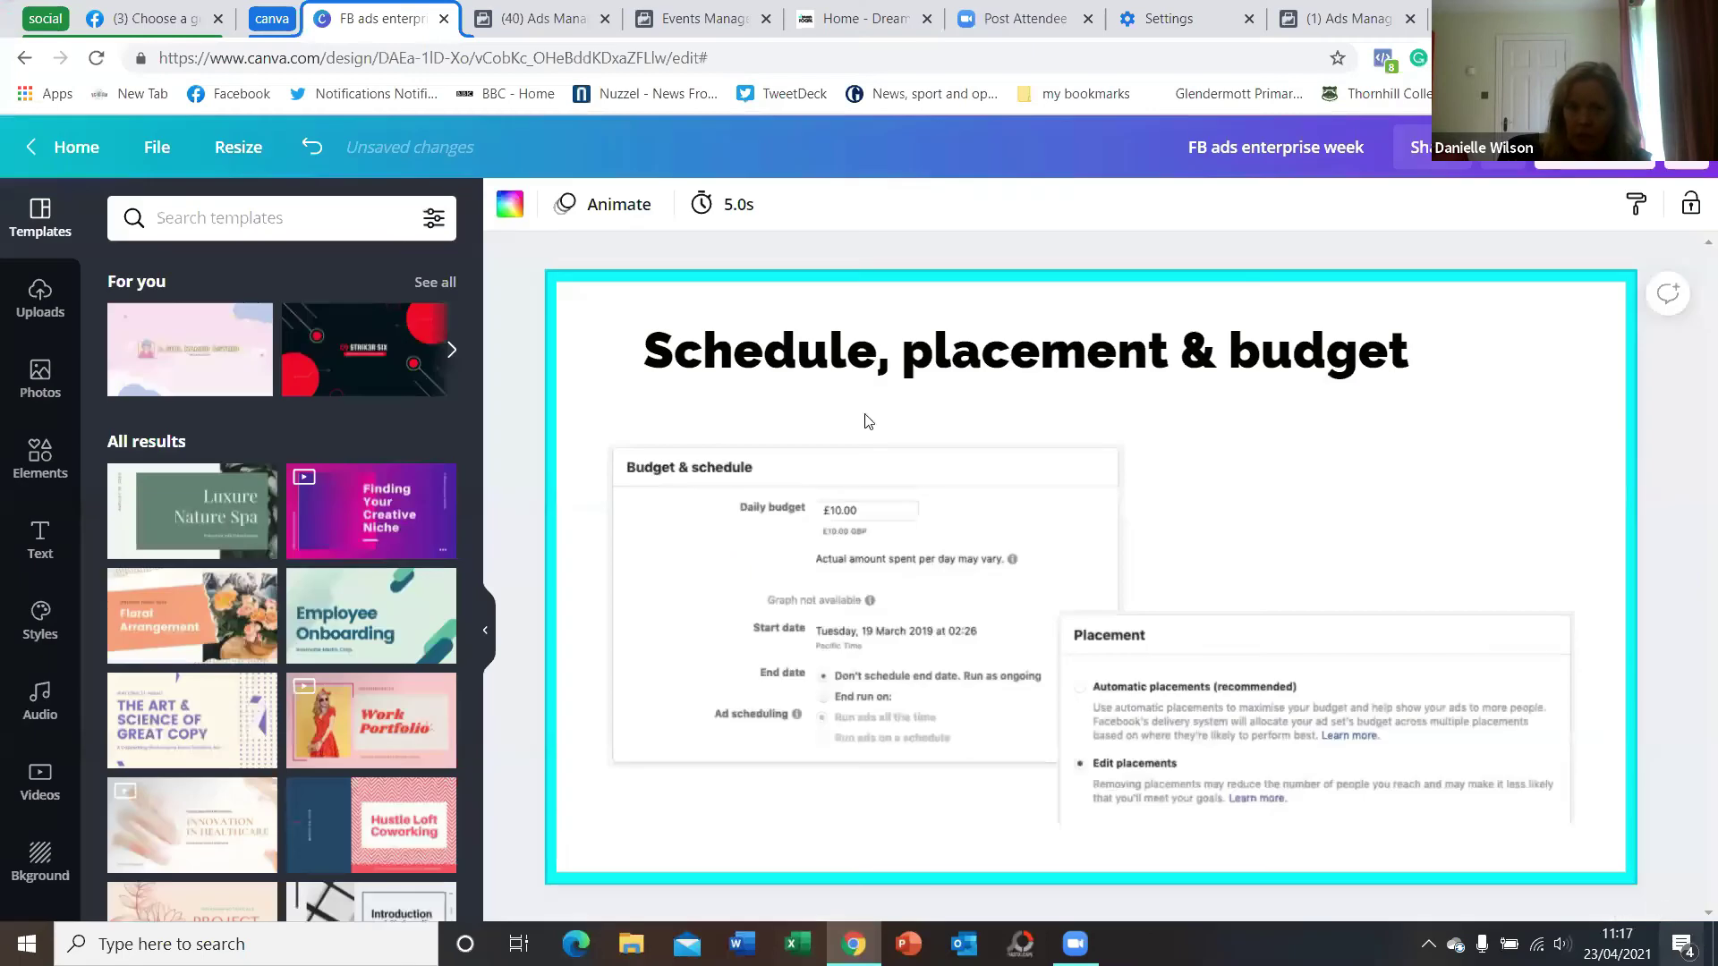
# Switch to the test 1 ad set in Ads Manager and examine its placement, device and platform options
pyautogui.click(548, 25)
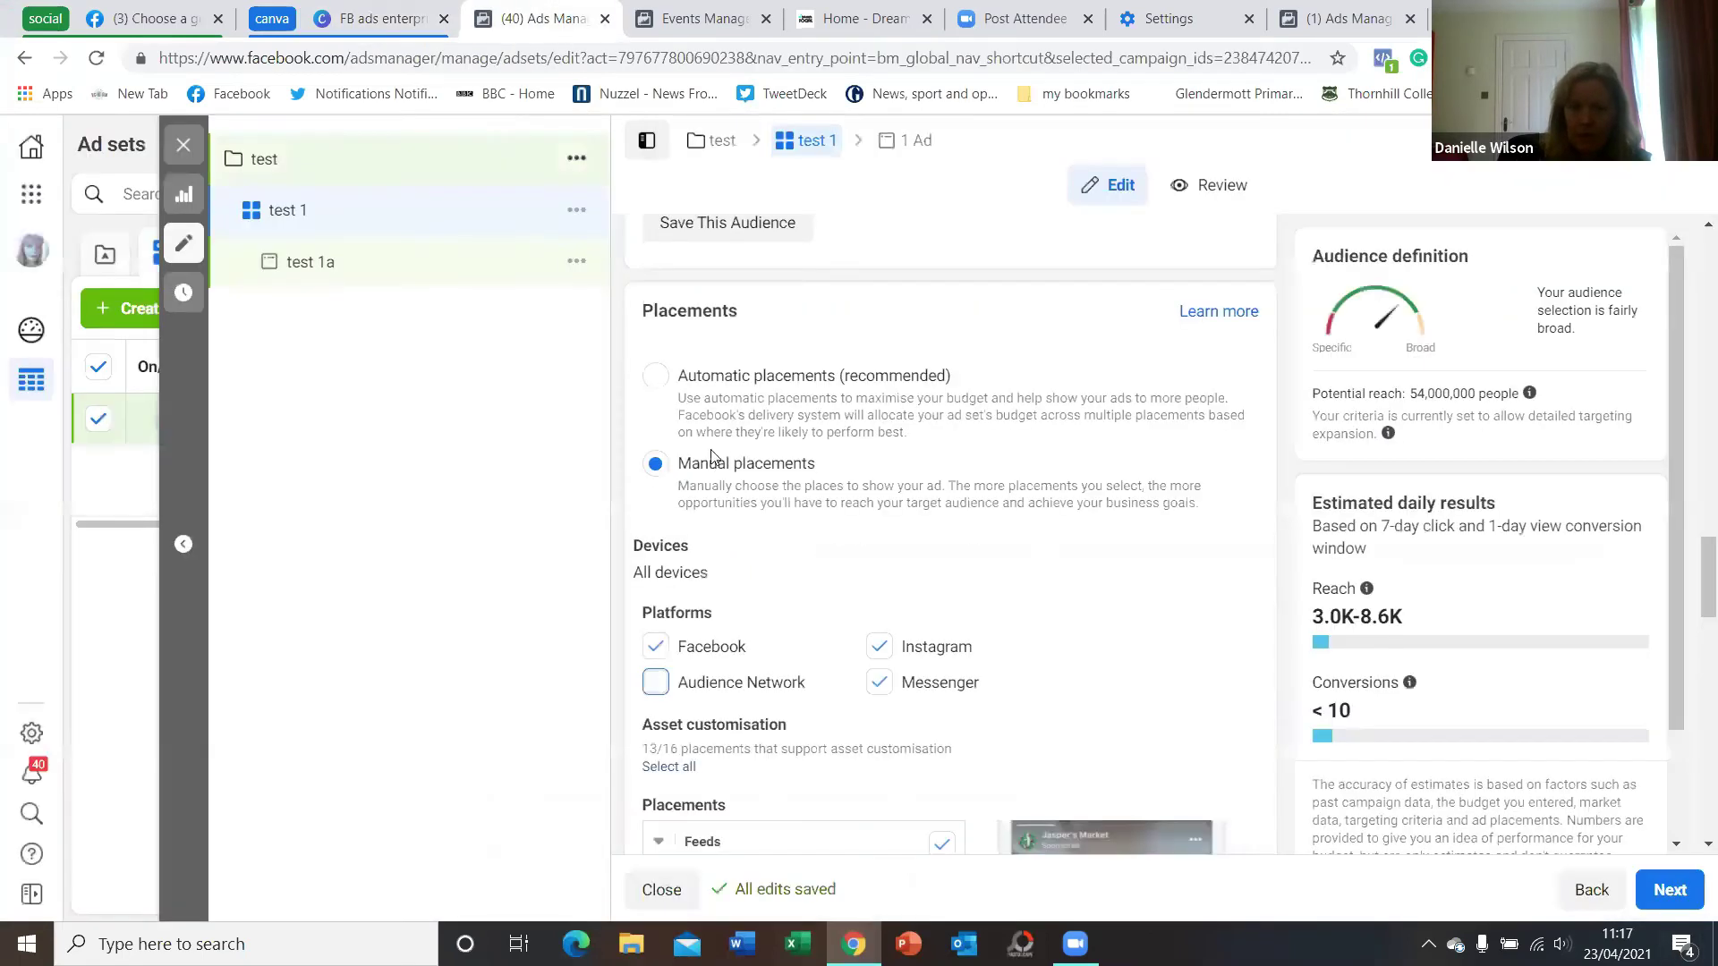
pyautogui.scroll(7, 1015, 556)
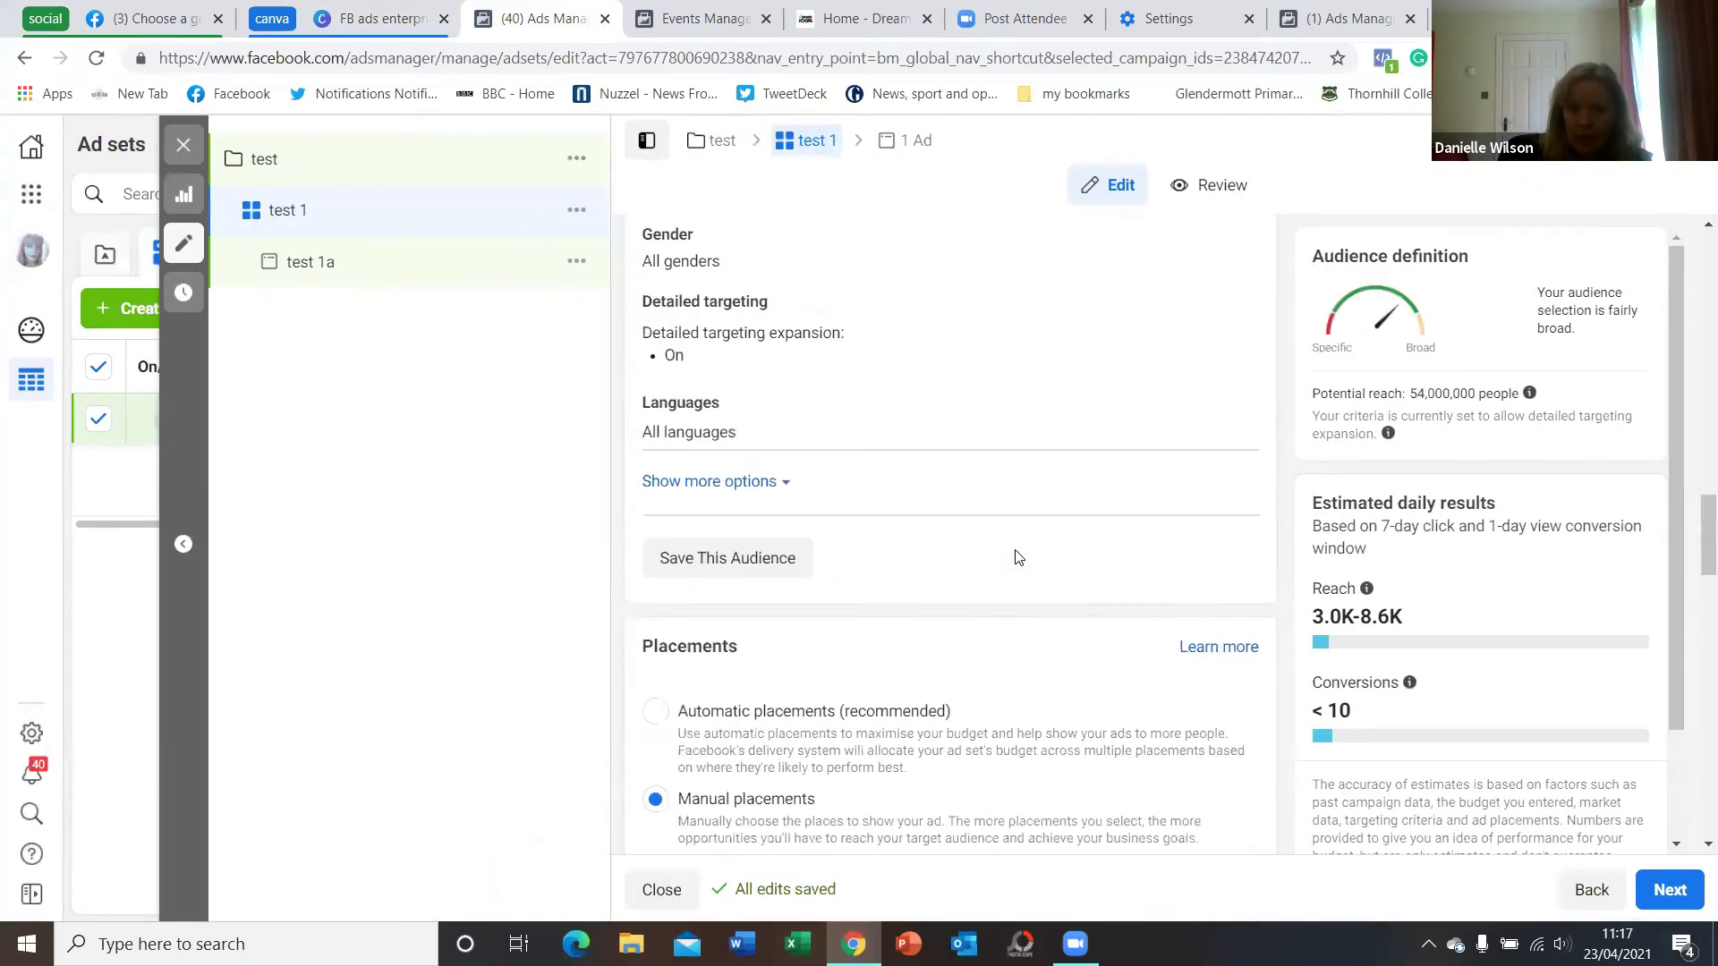
pyautogui.scroll(-8, 1016, 557)
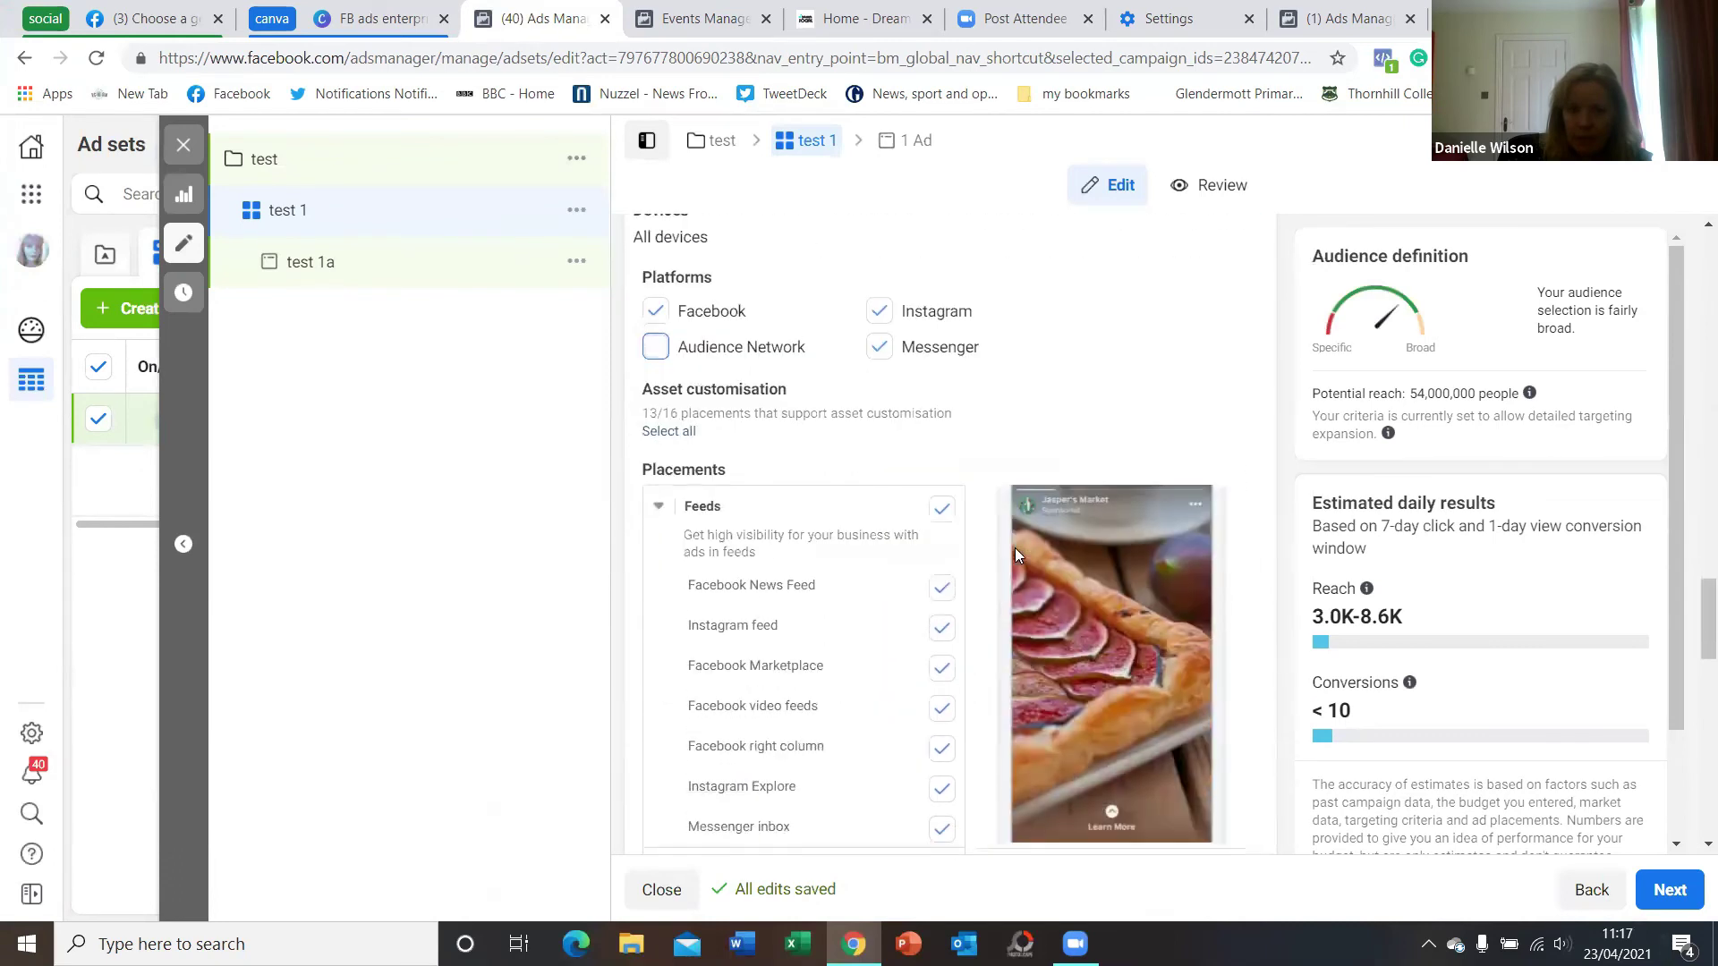
pyautogui.scroll(1, 994, 380)
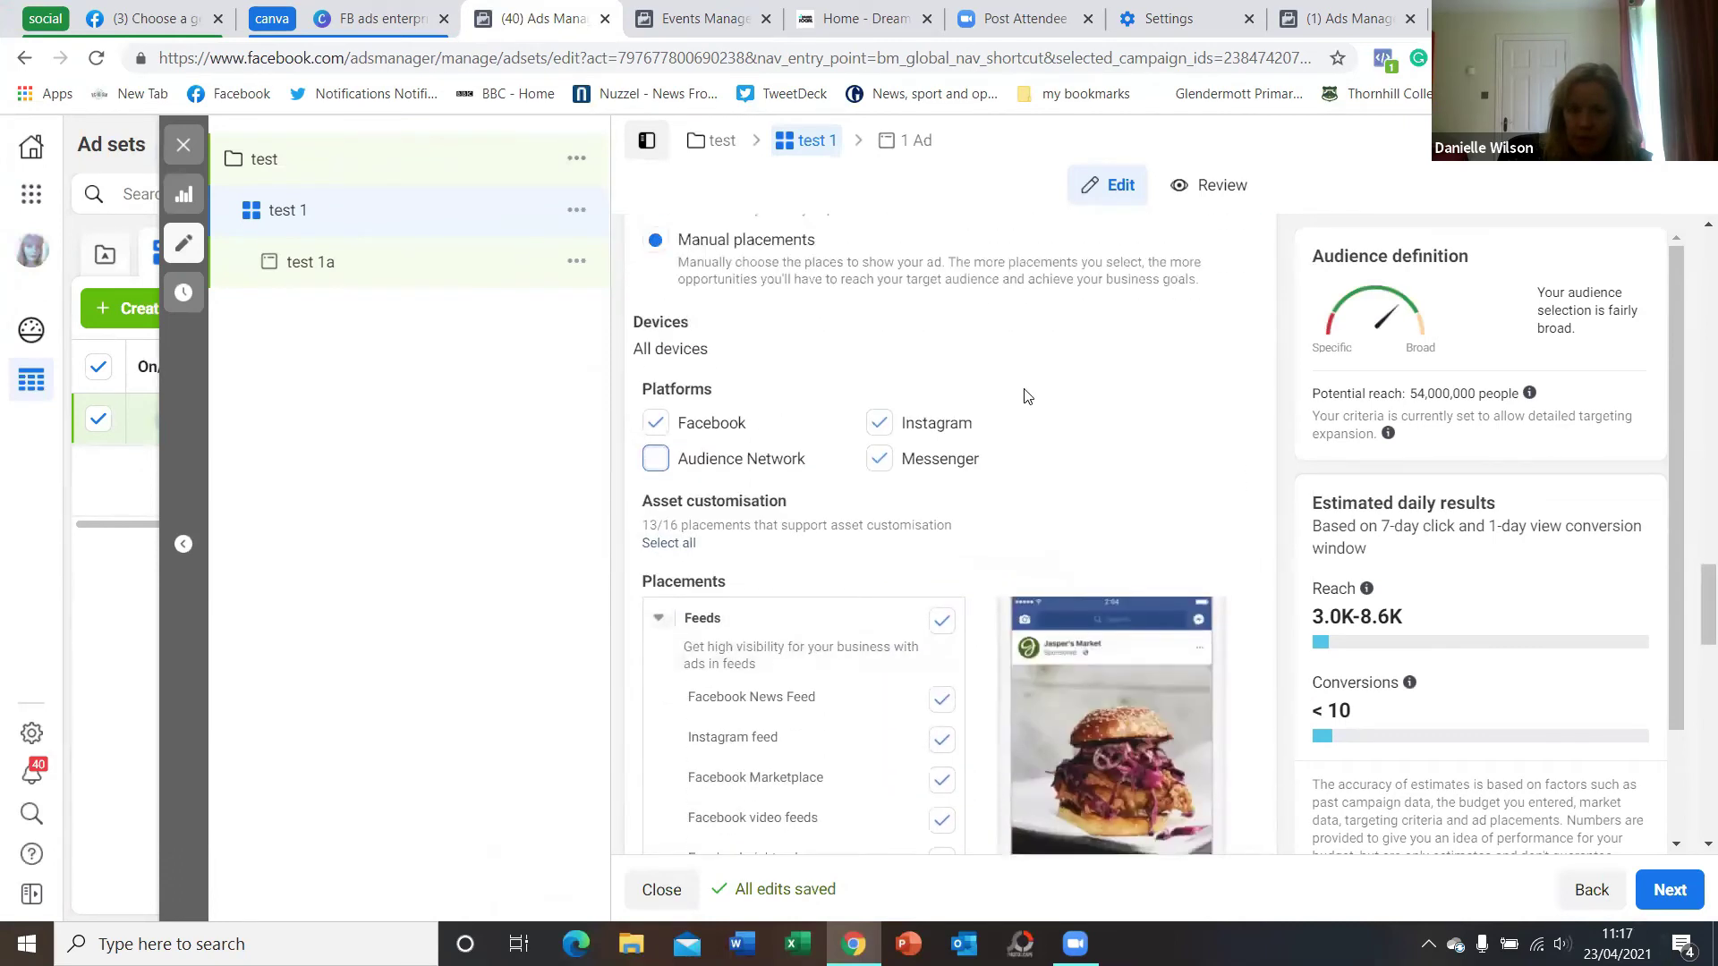
pyautogui.scroll(2, 1028, 397)
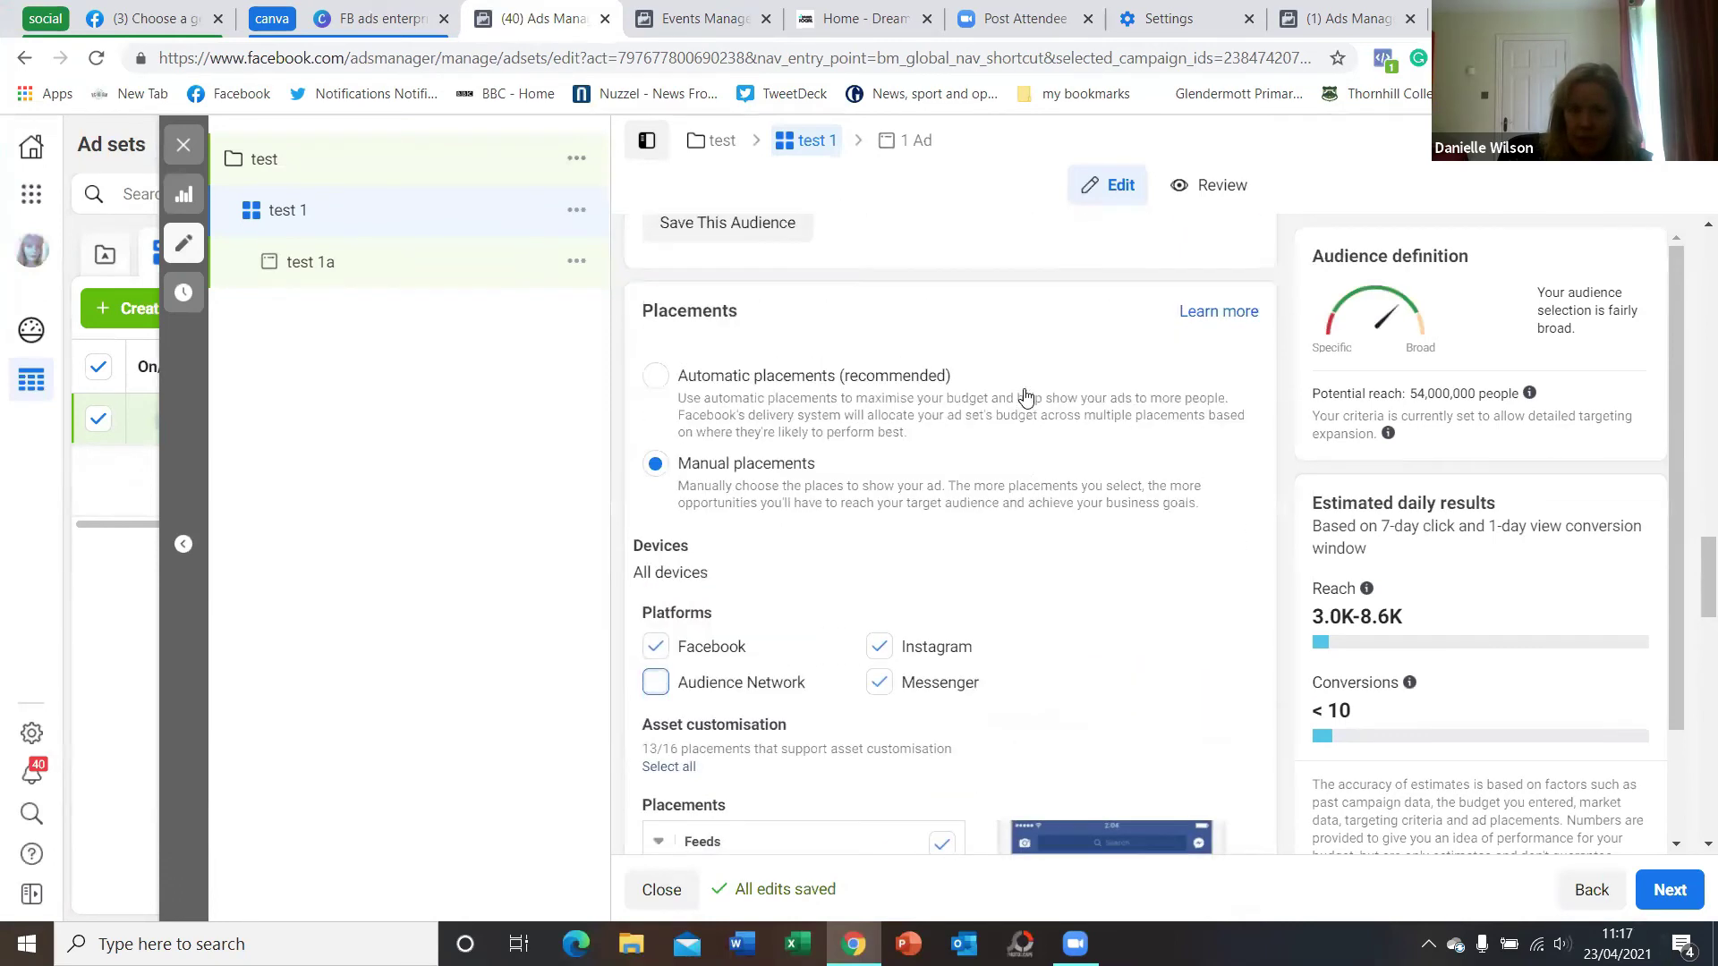
# Try automatic placements for the test 1 ad set, return to manual placements and view the platform list
pyautogui.click(656, 403)
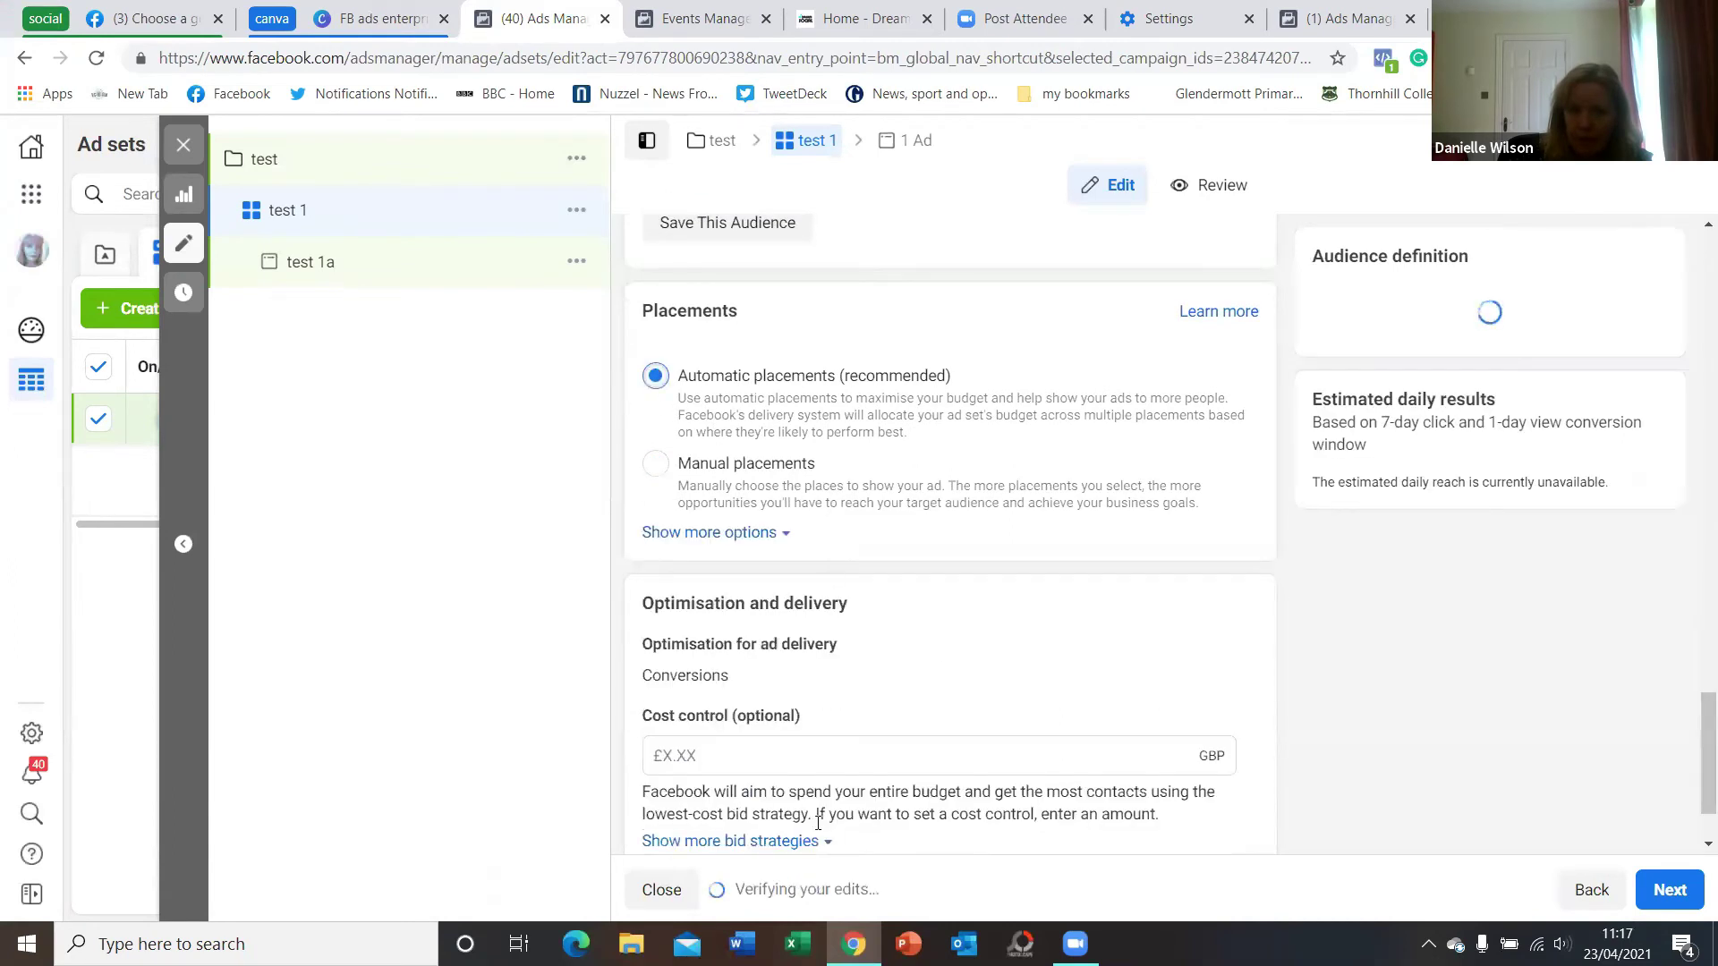
pyautogui.click(657, 469)
pyautogui.scroll(-2, 1002, 434)
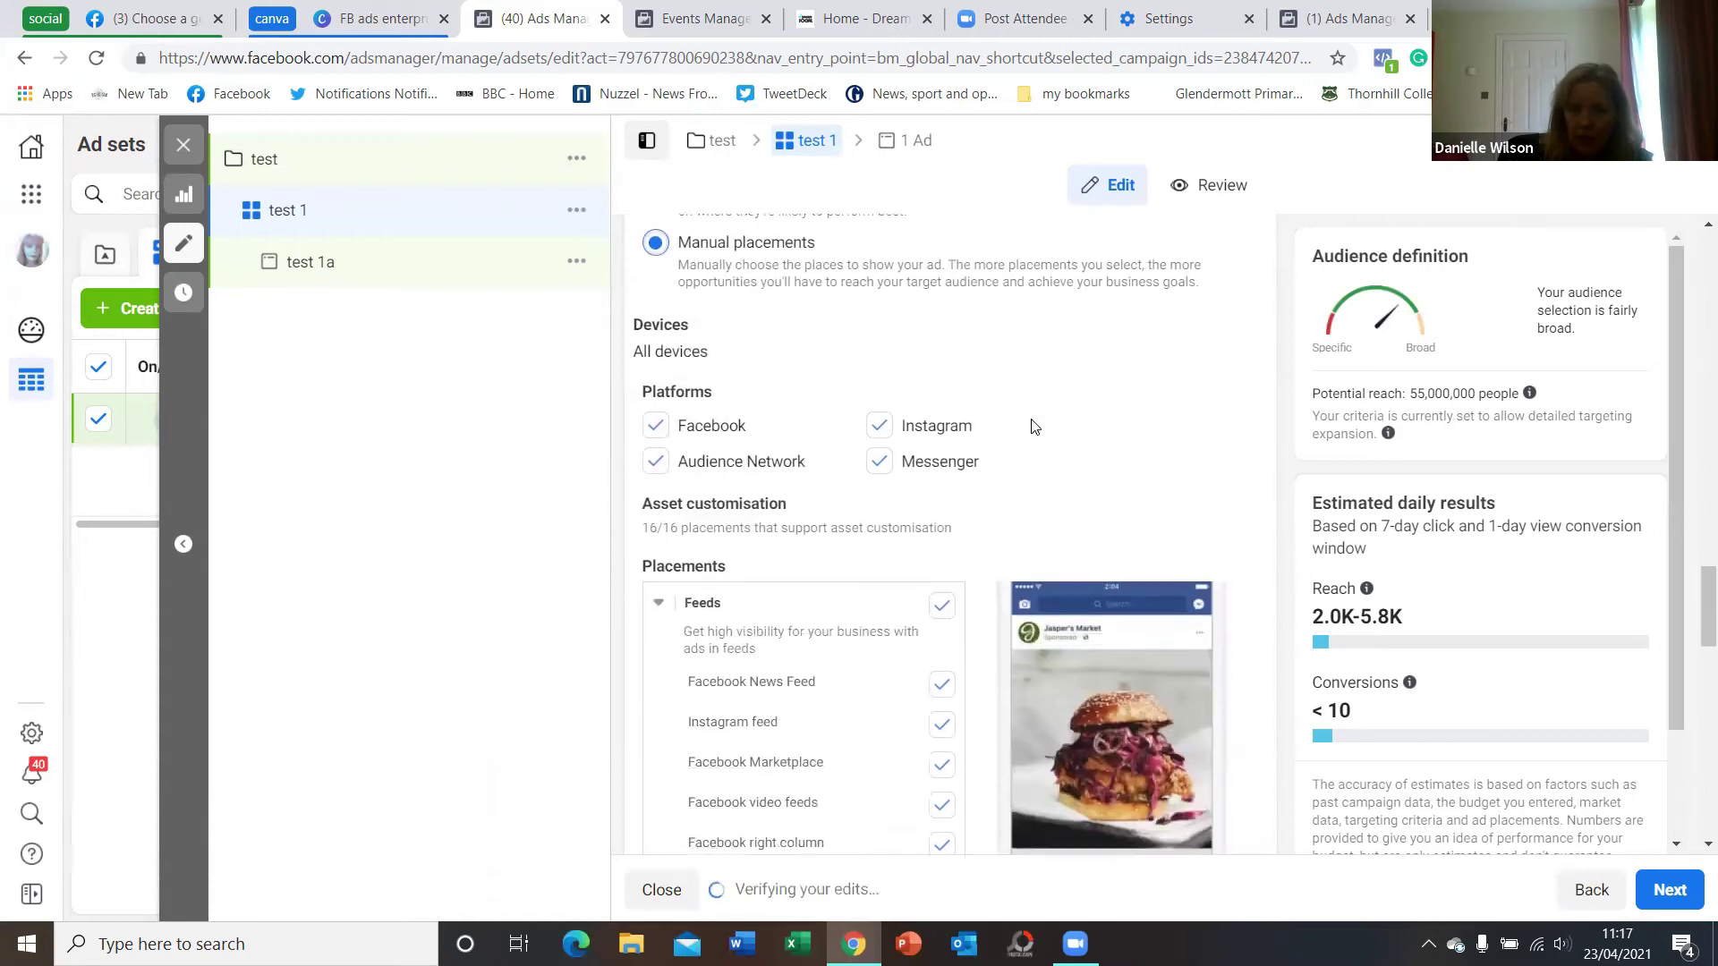
pyautogui.scroll(1, 1119, 402)
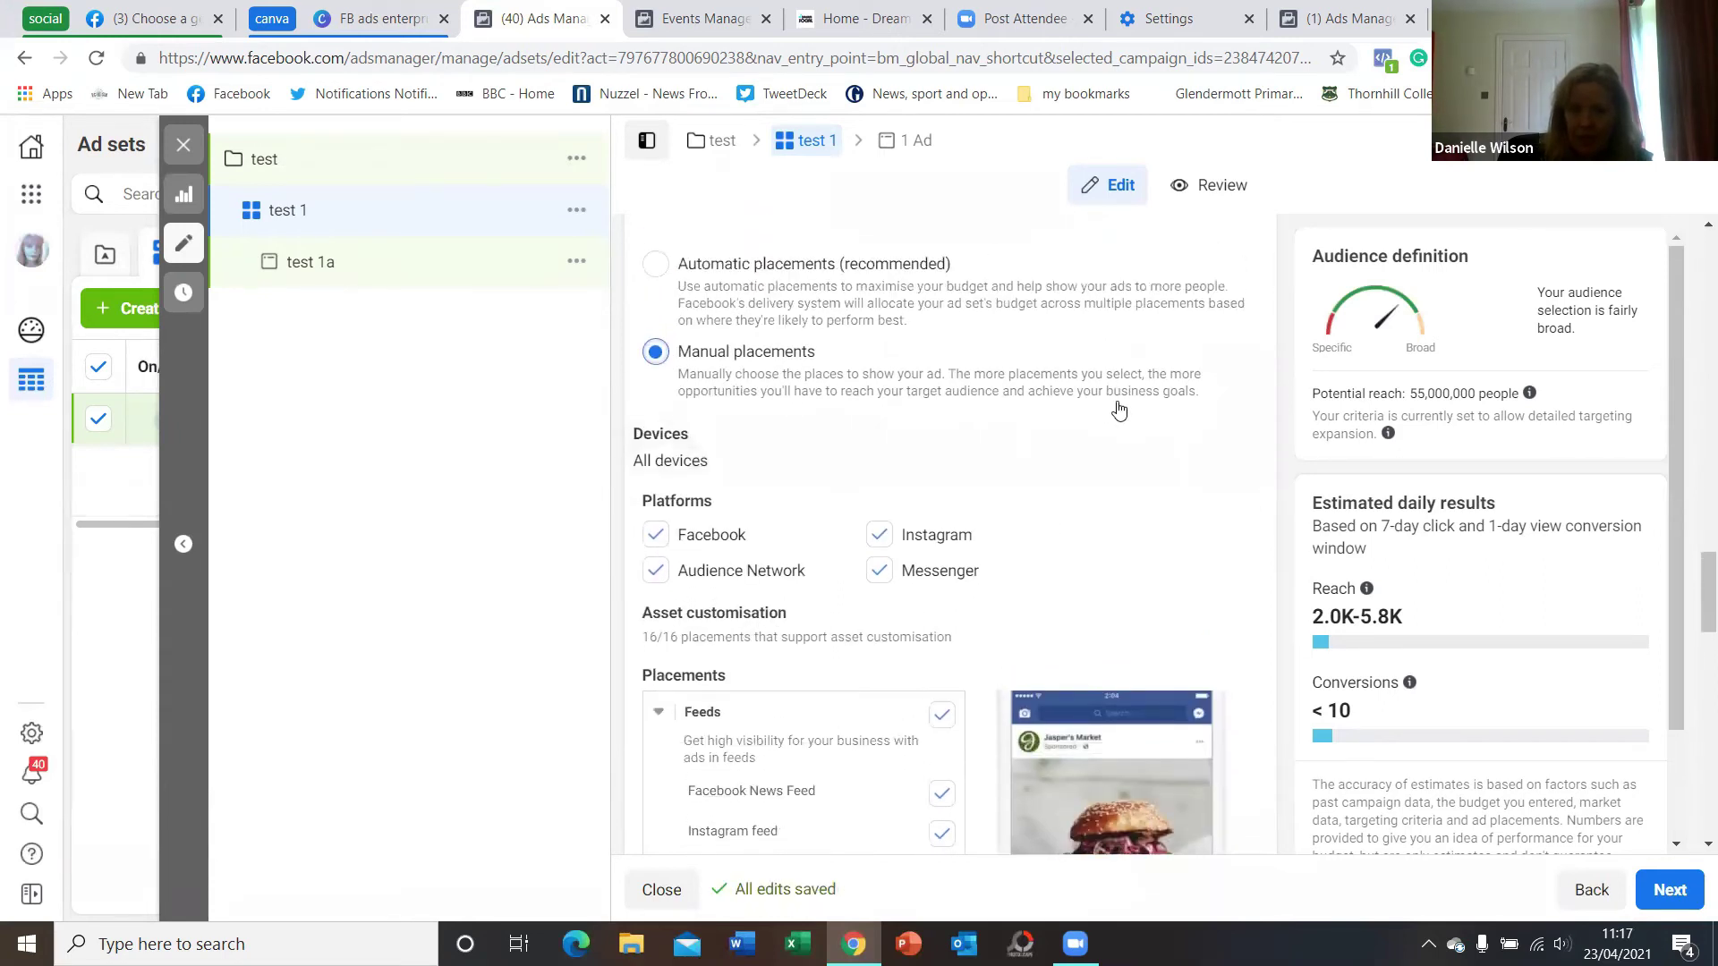
pyautogui.scroll(-1, 1118, 408)
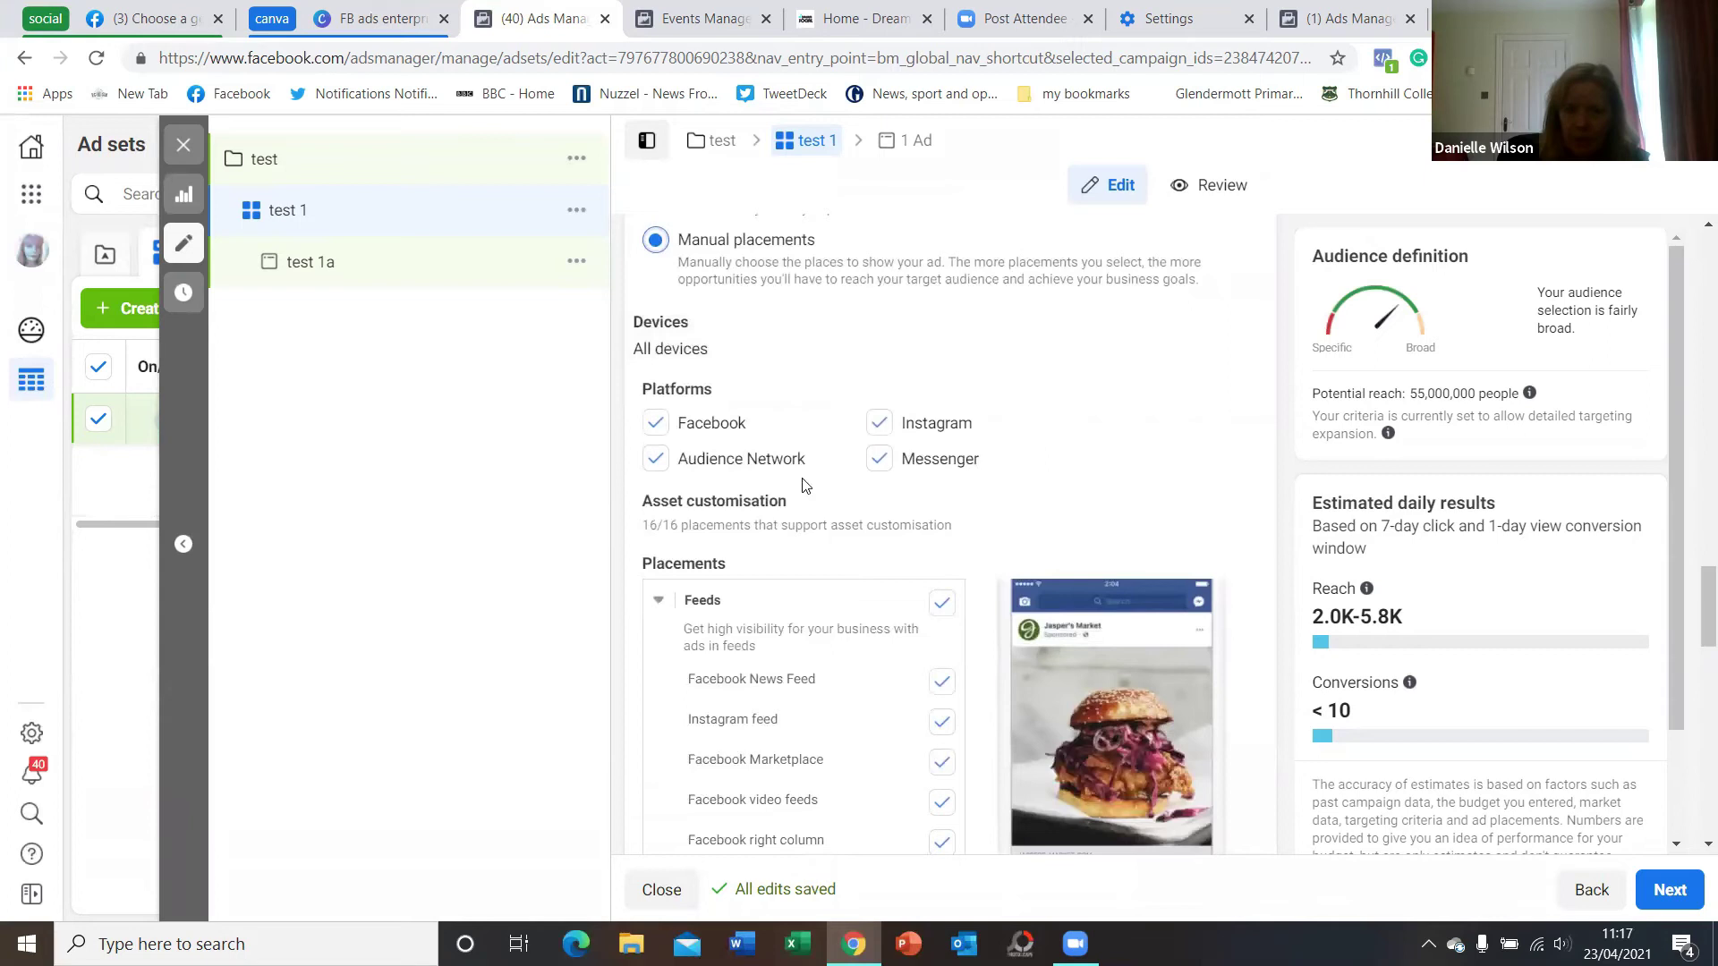
# Check the device choices under test 1's manual placements and exclude Audience Network from the platforms
pyautogui.moveTo(809, 345)
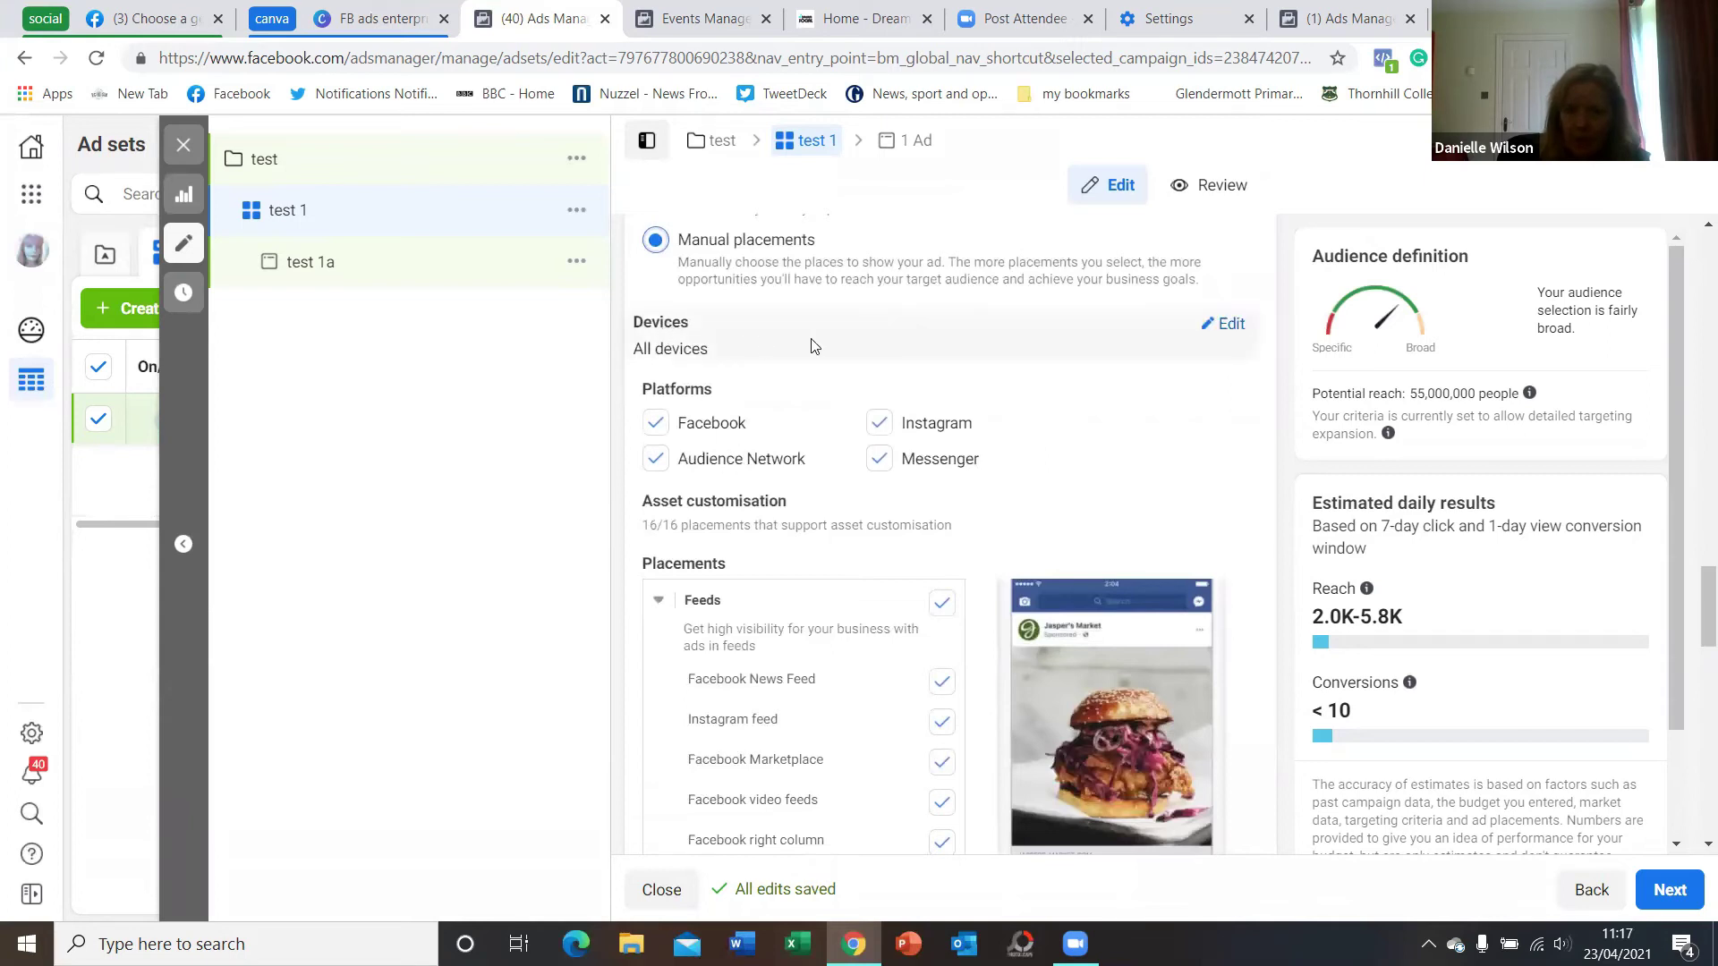
pyautogui.click(1224, 328)
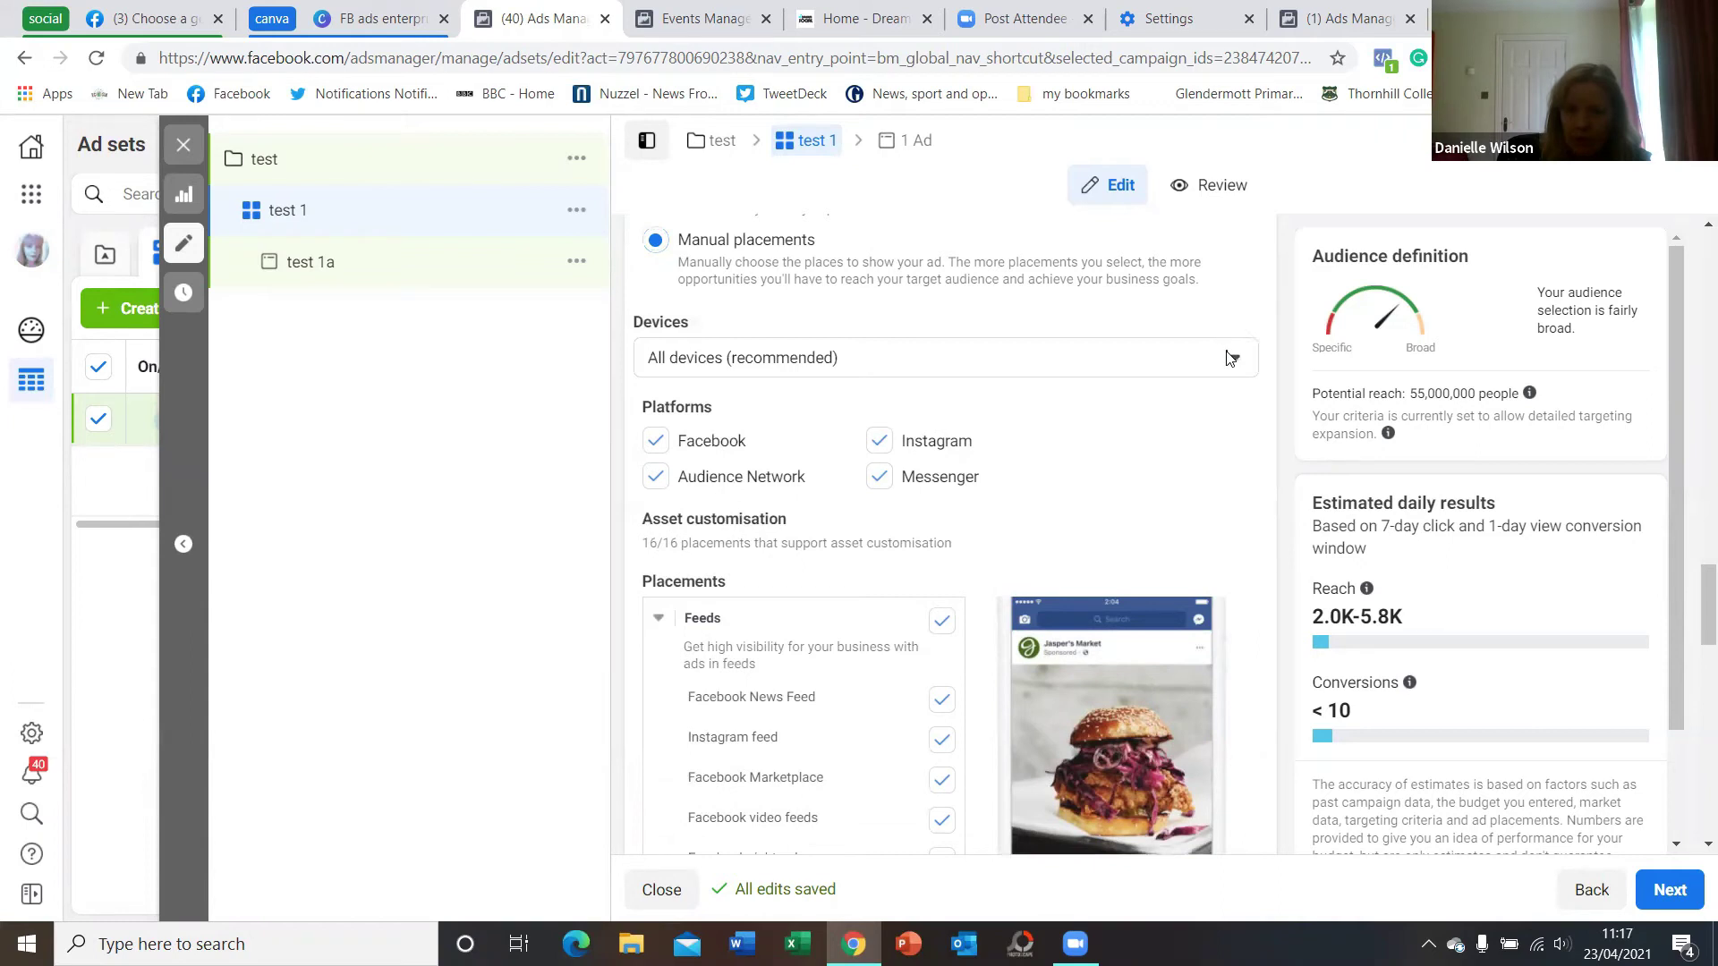
pyautogui.click(1227, 358)
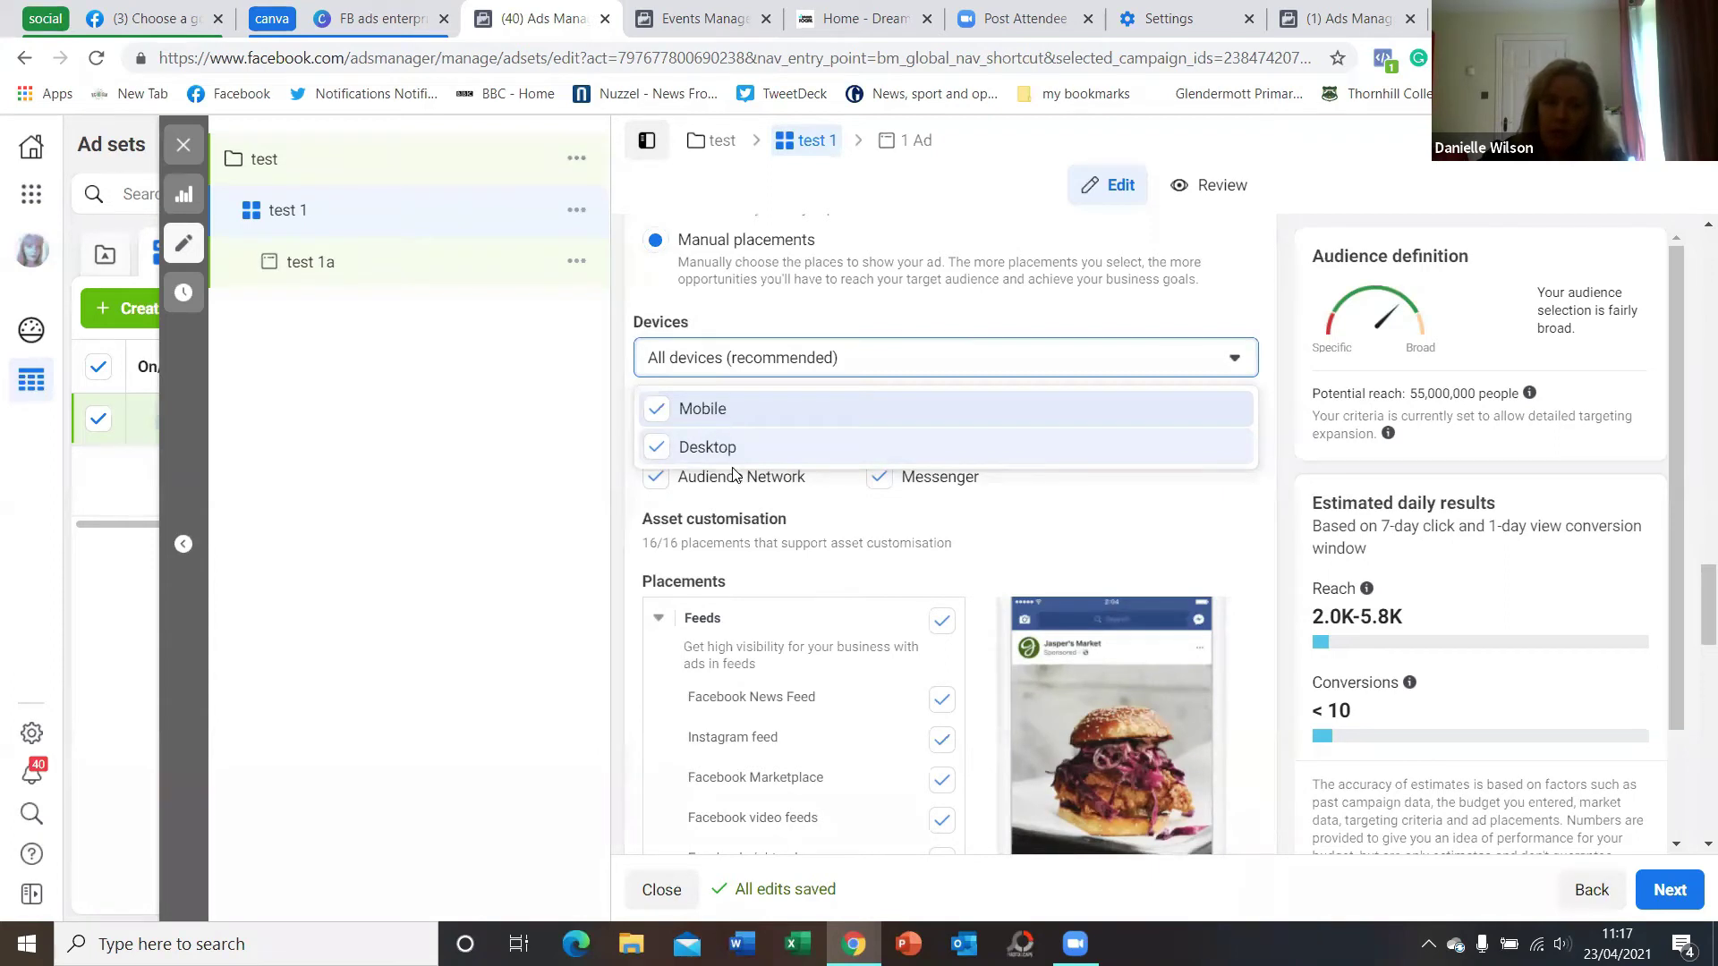
pyautogui.click(911, 321)
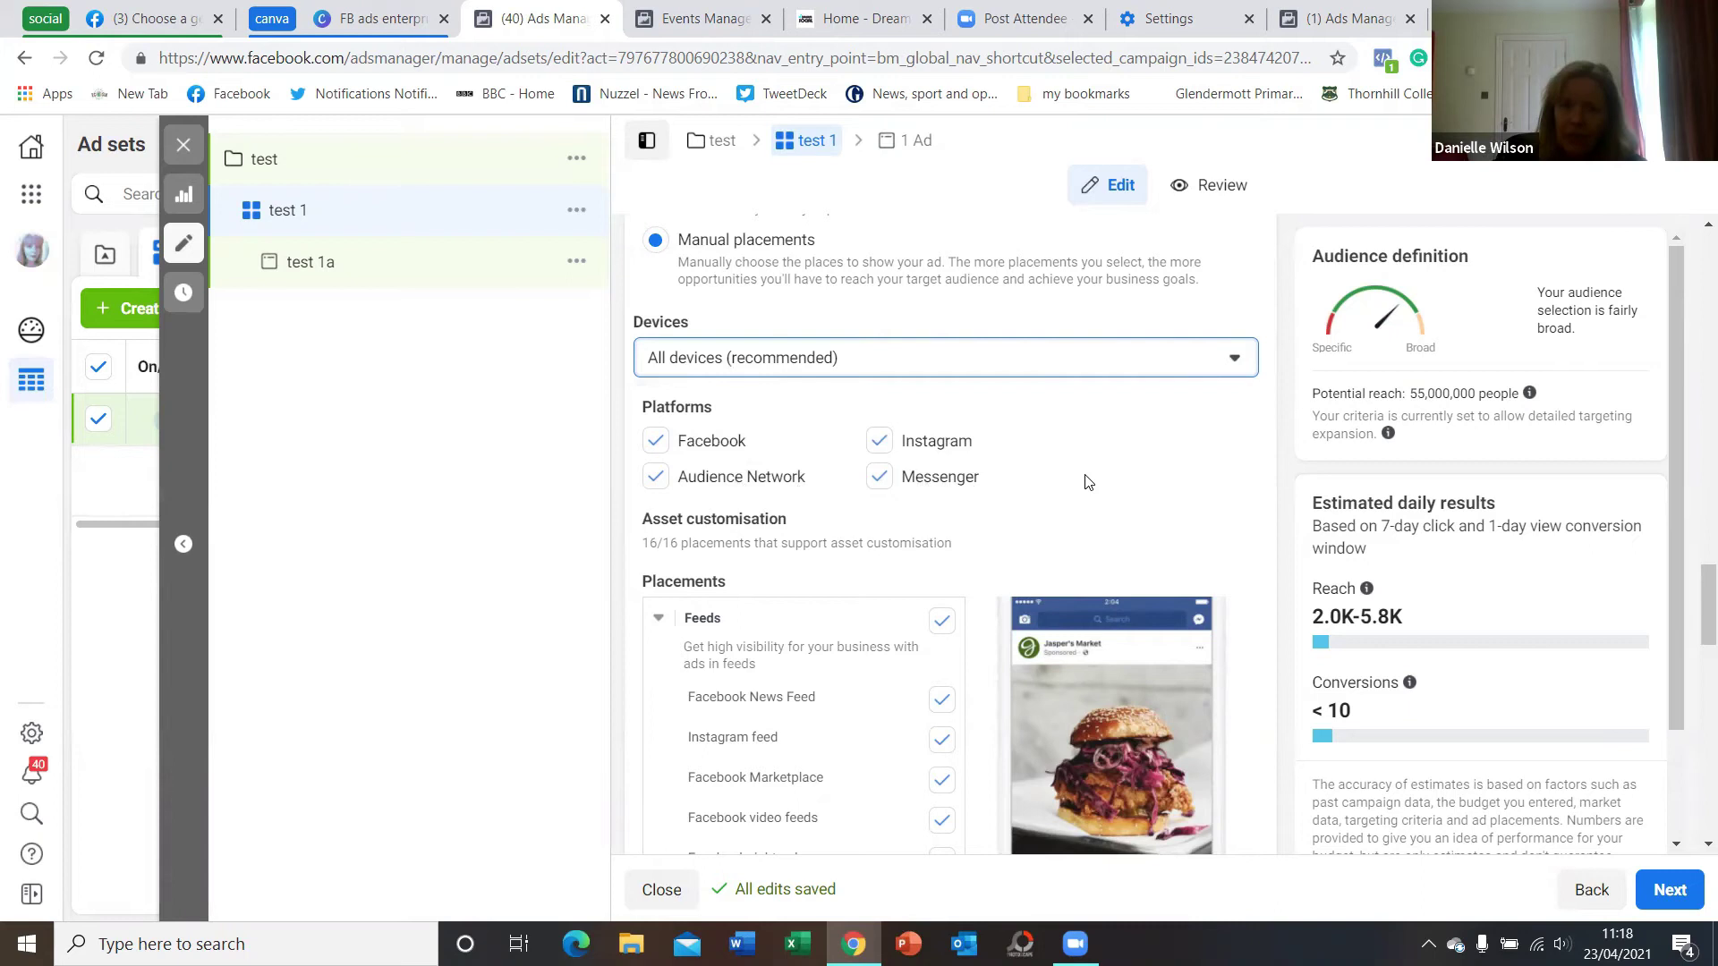
pyautogui.scroll(-1, 1088, 483)
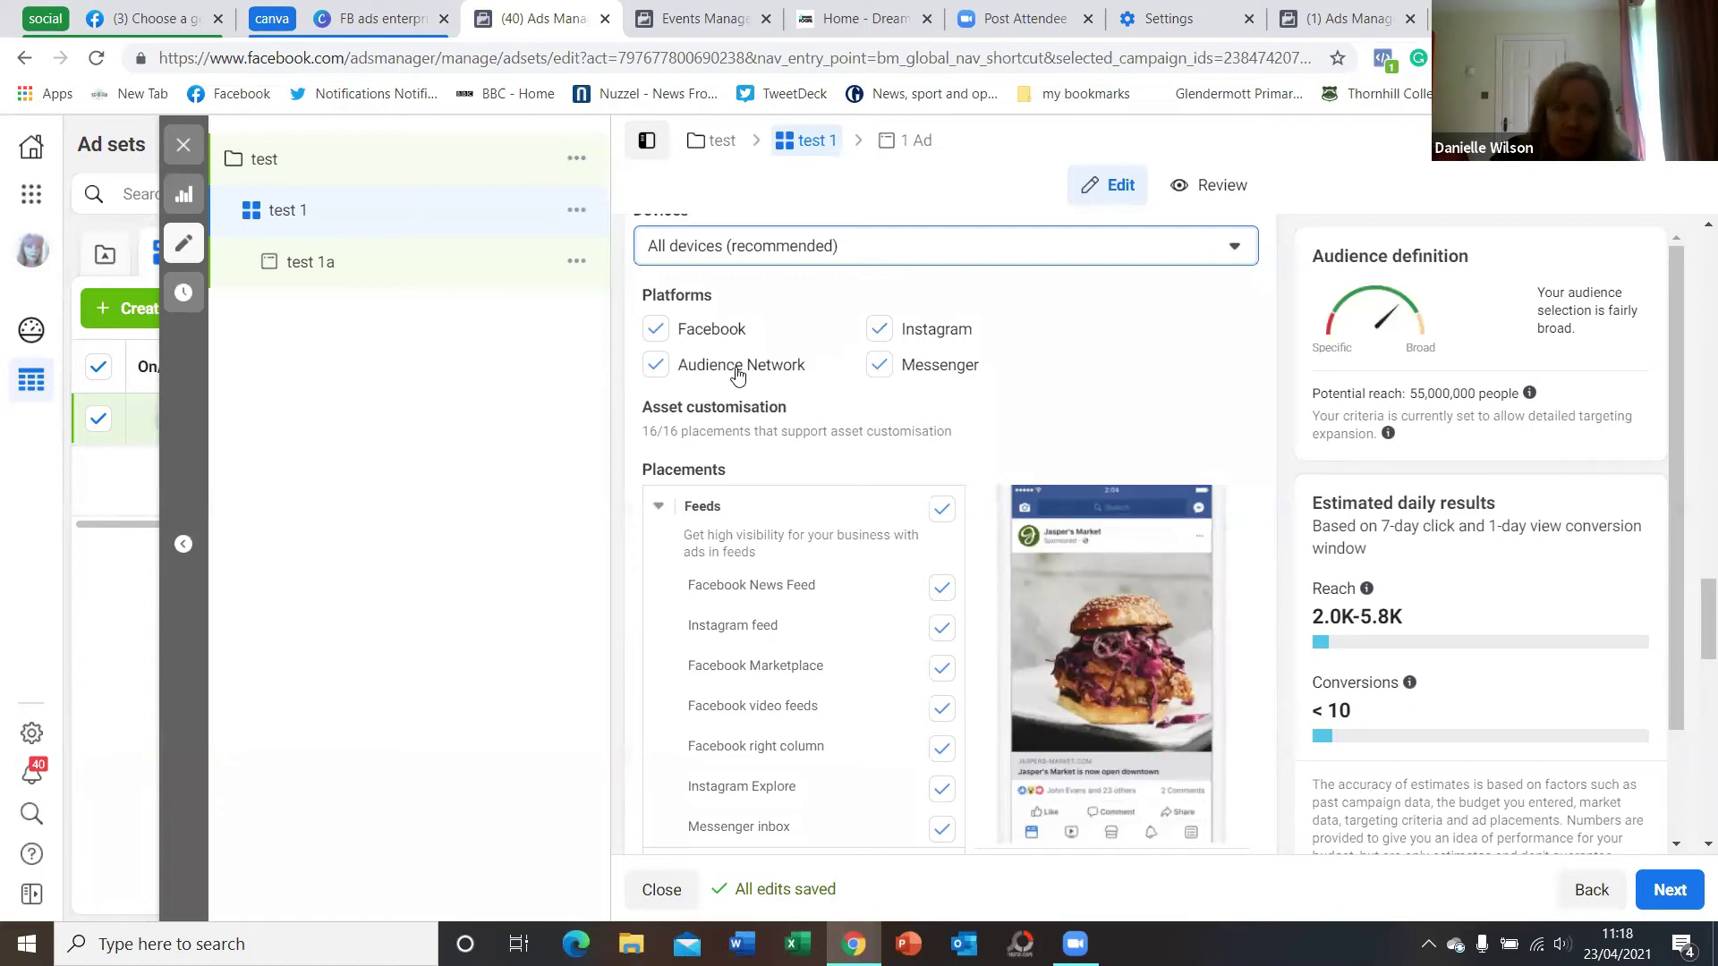
pyautogui.click(656, 364)
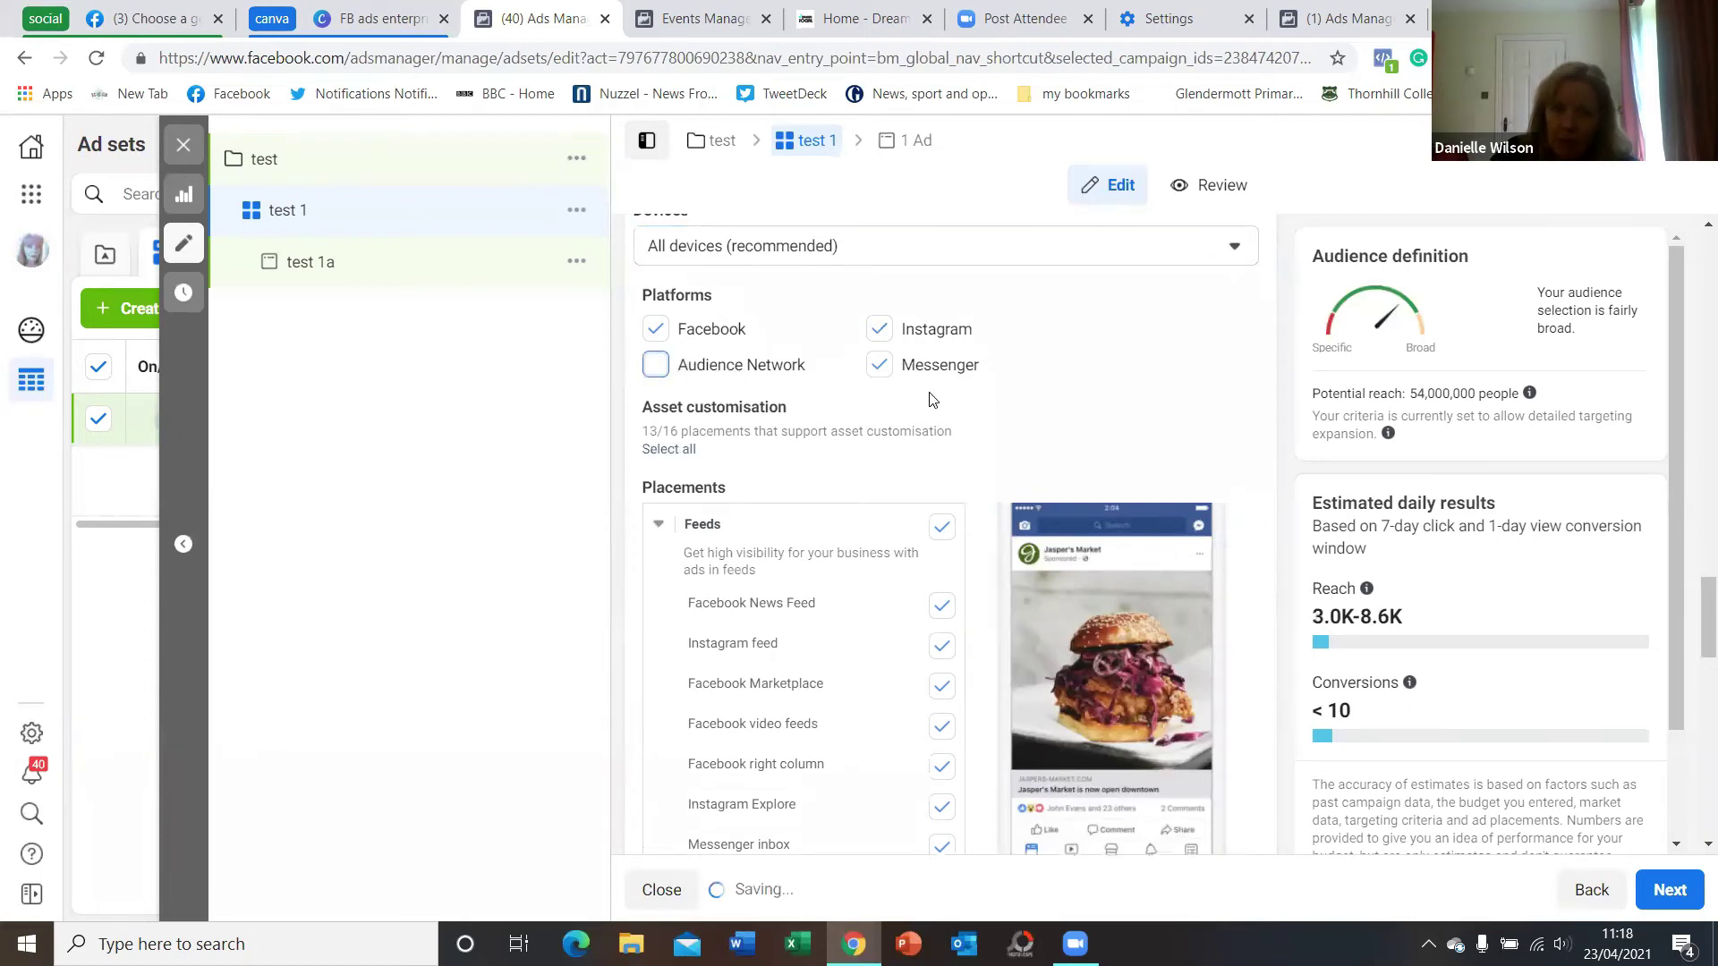
# Examine the Feeds, Stories, In-stream and Search placements and their previews for the test 1 ad set
pyautogui.scroll(-1, 1074, 374)
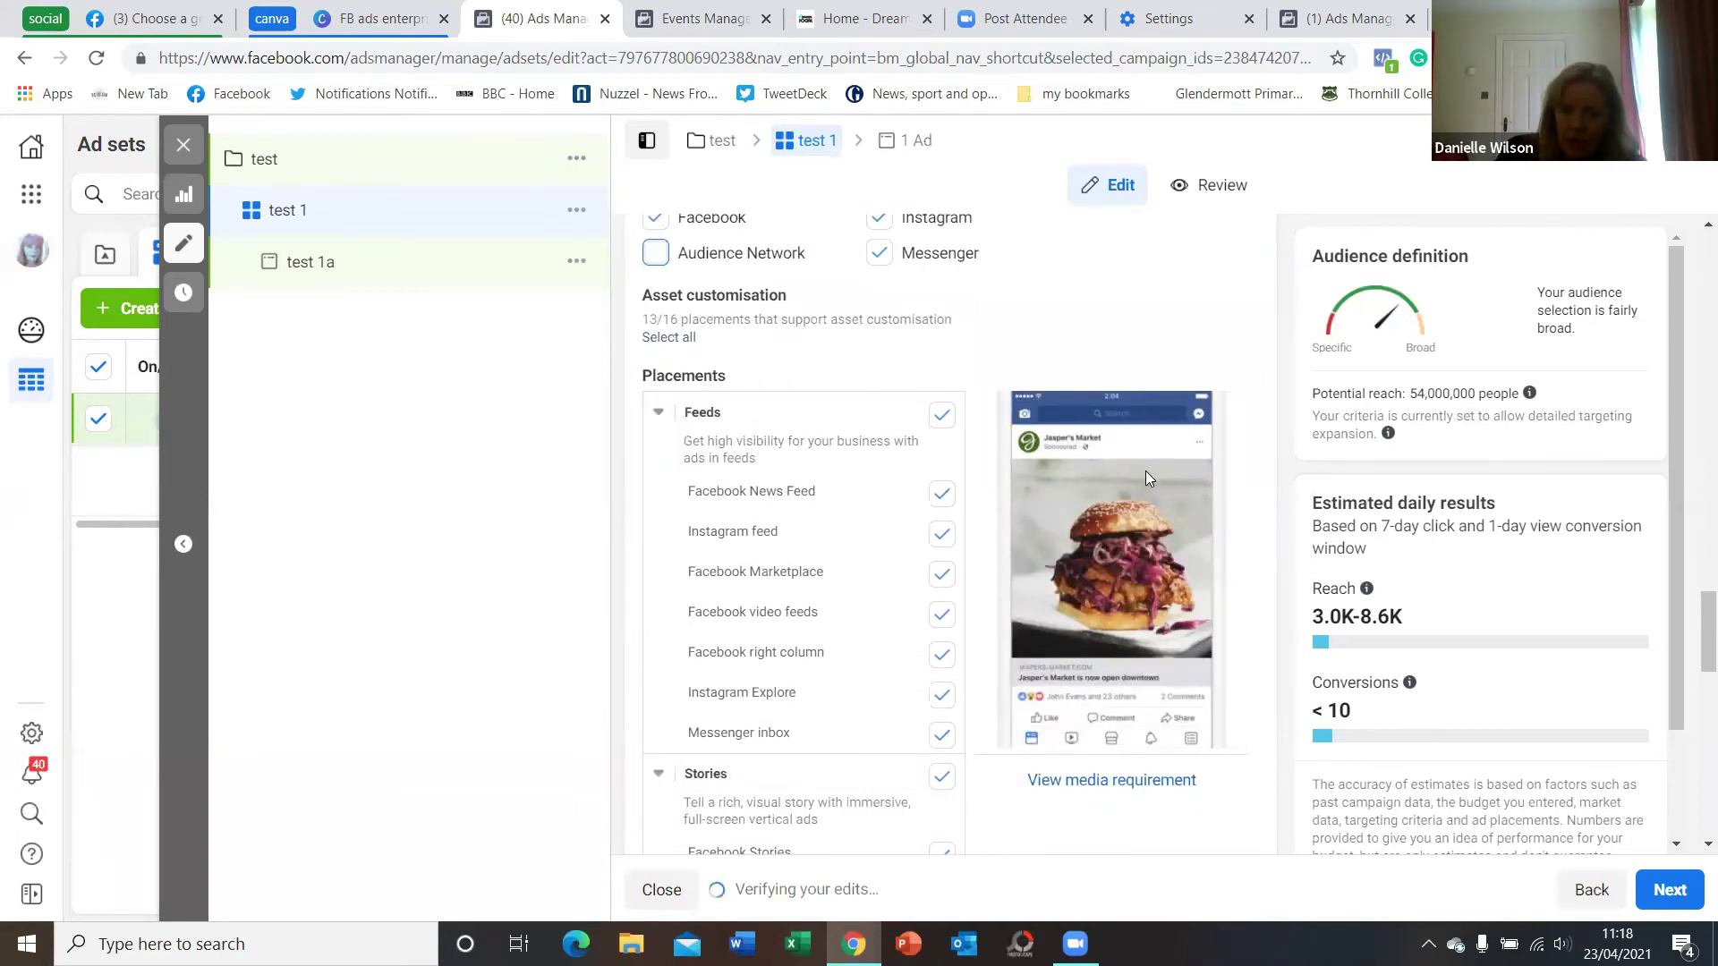
pyautogui.scroll(-3, 1146, 472)
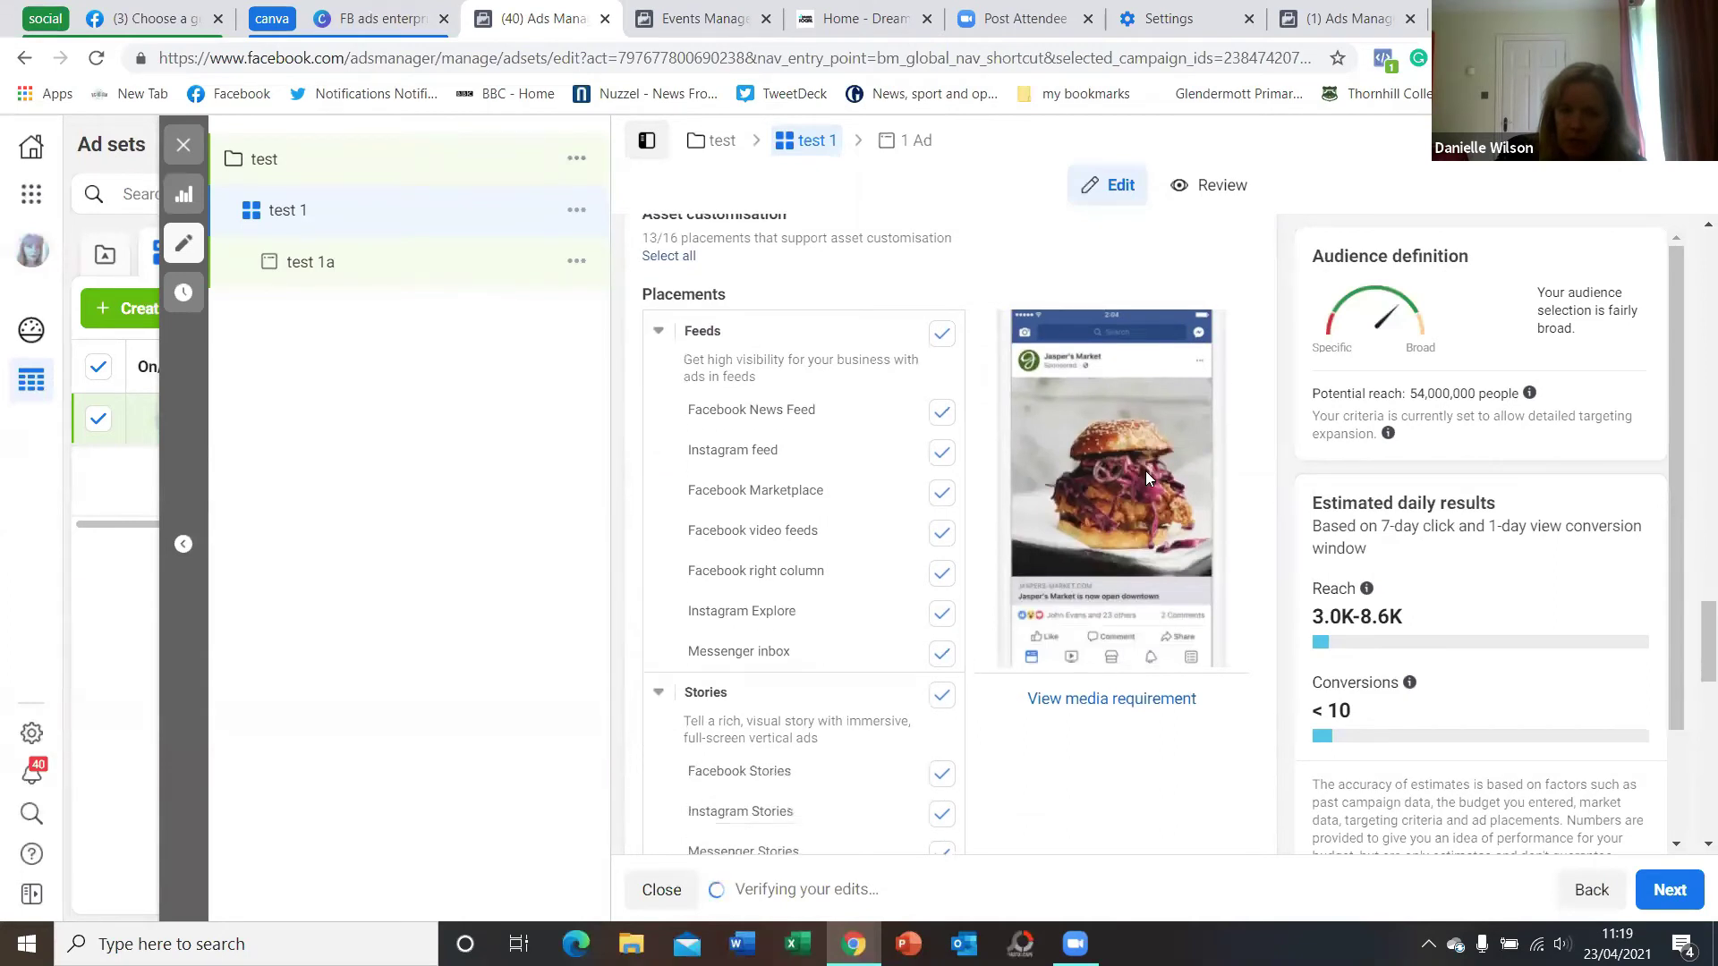
pyautogui.scroll(3, 1146, 470)
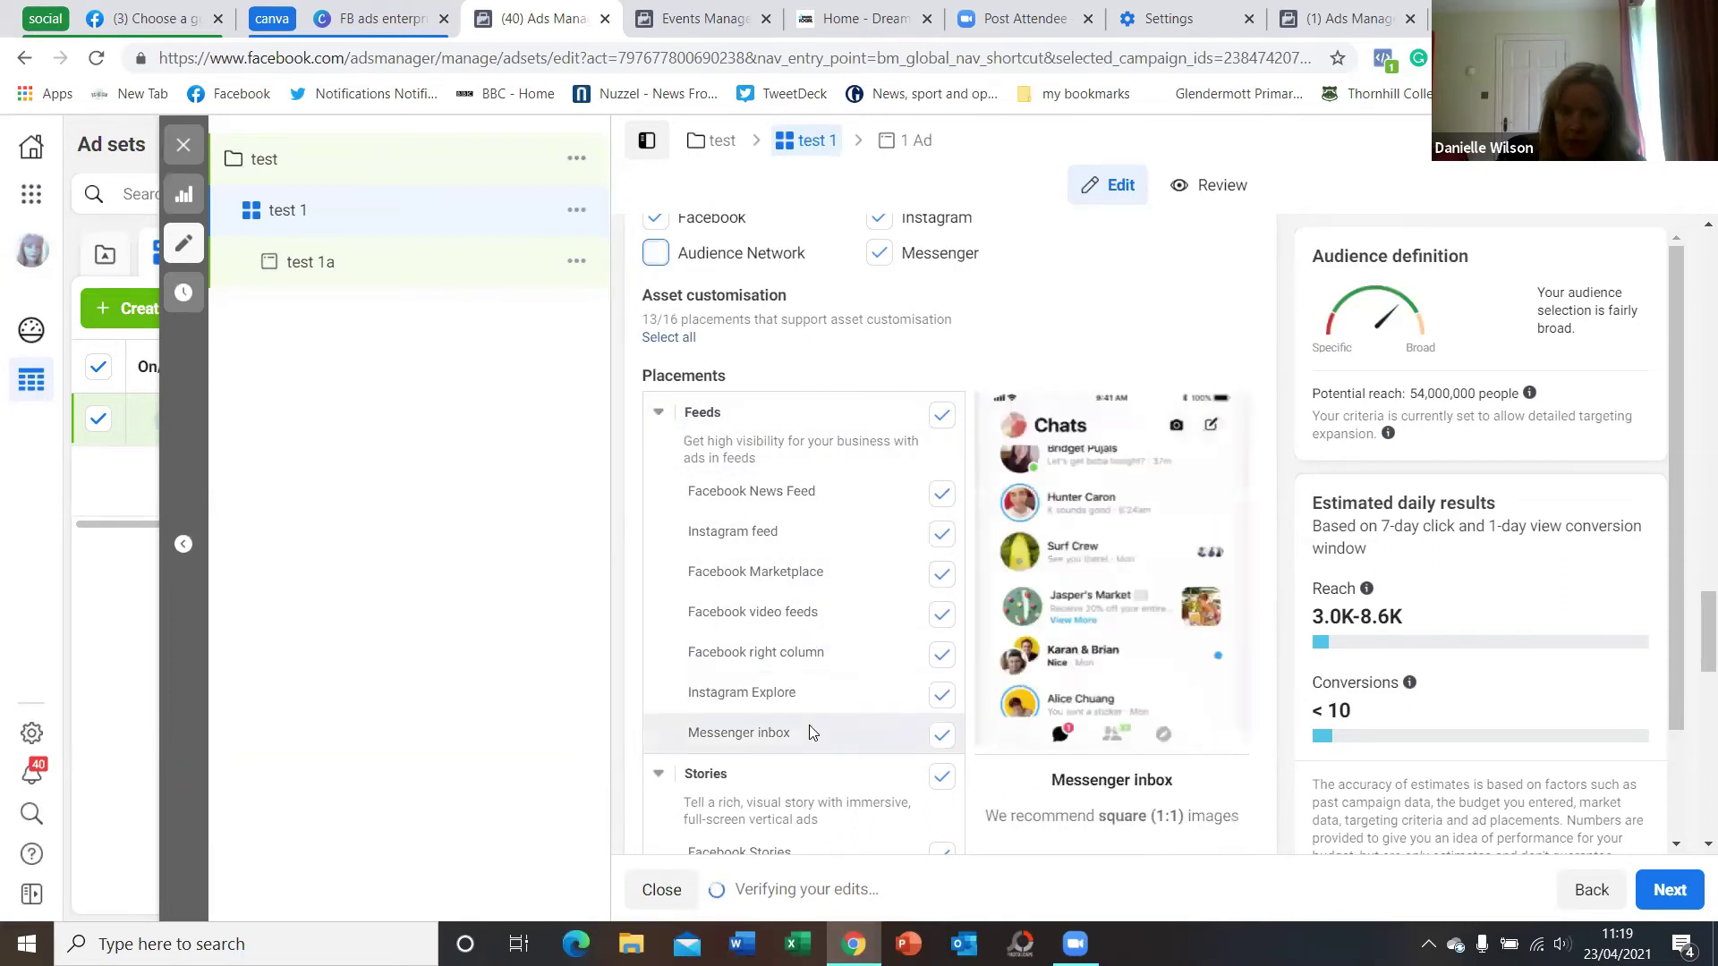
pyautogui.scroll(-3, 902, 544)
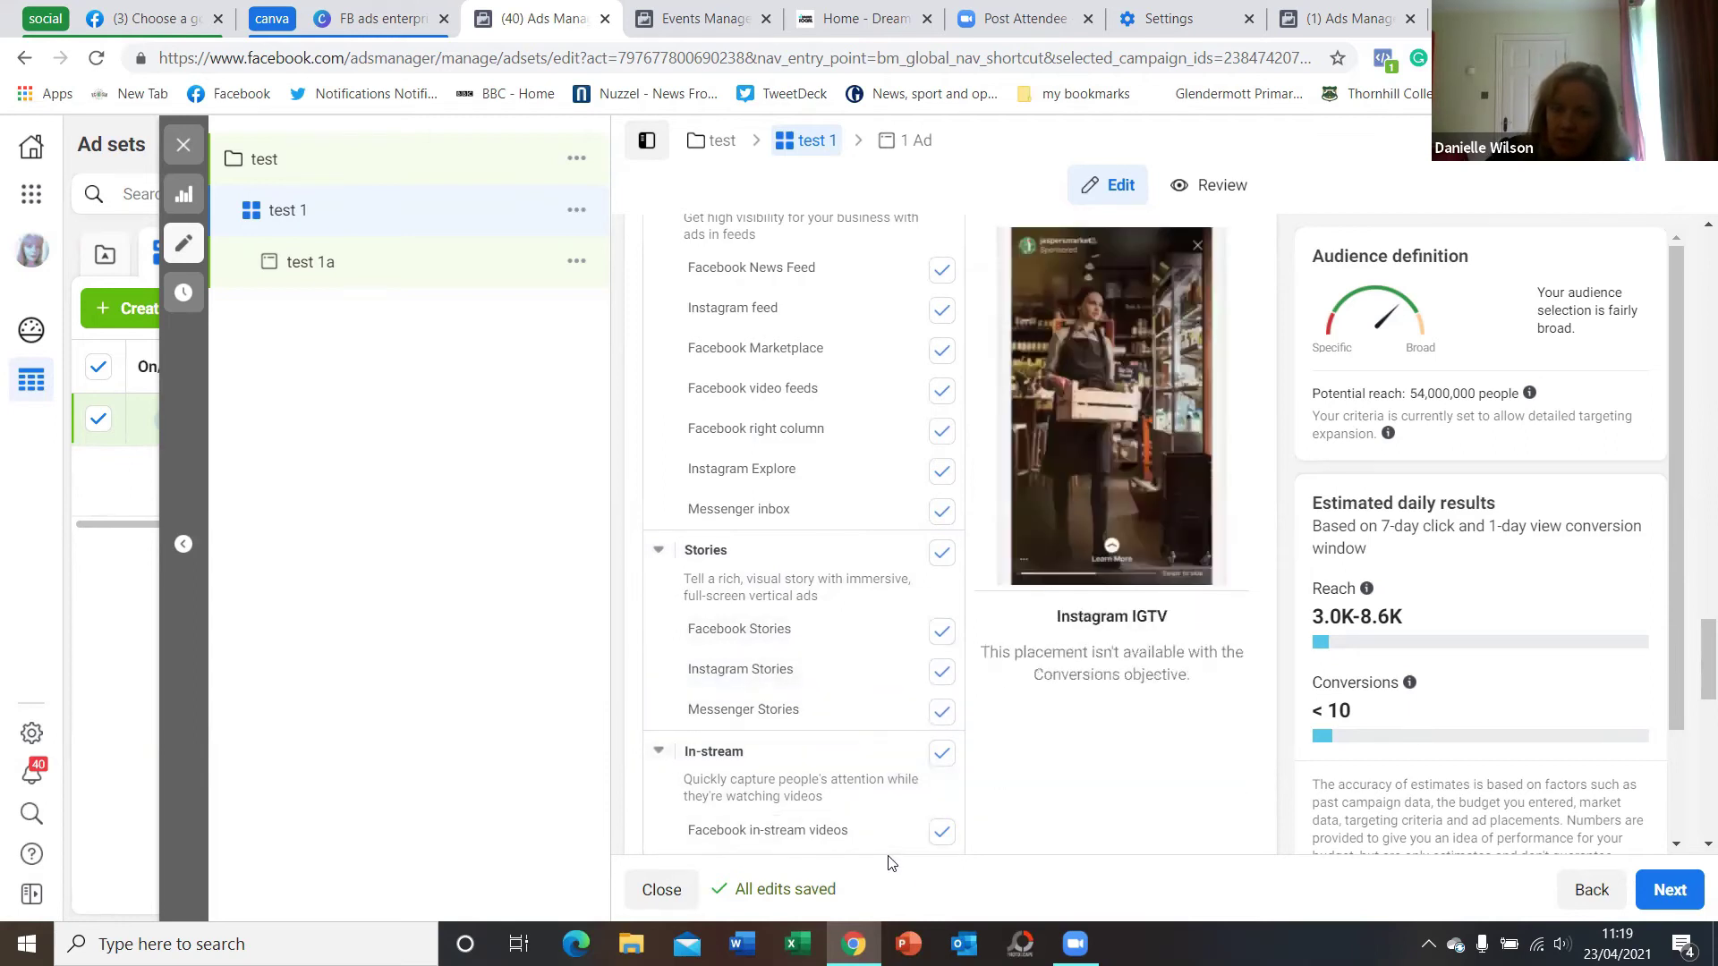
pyautogui.scroll(-4, 832, 573)
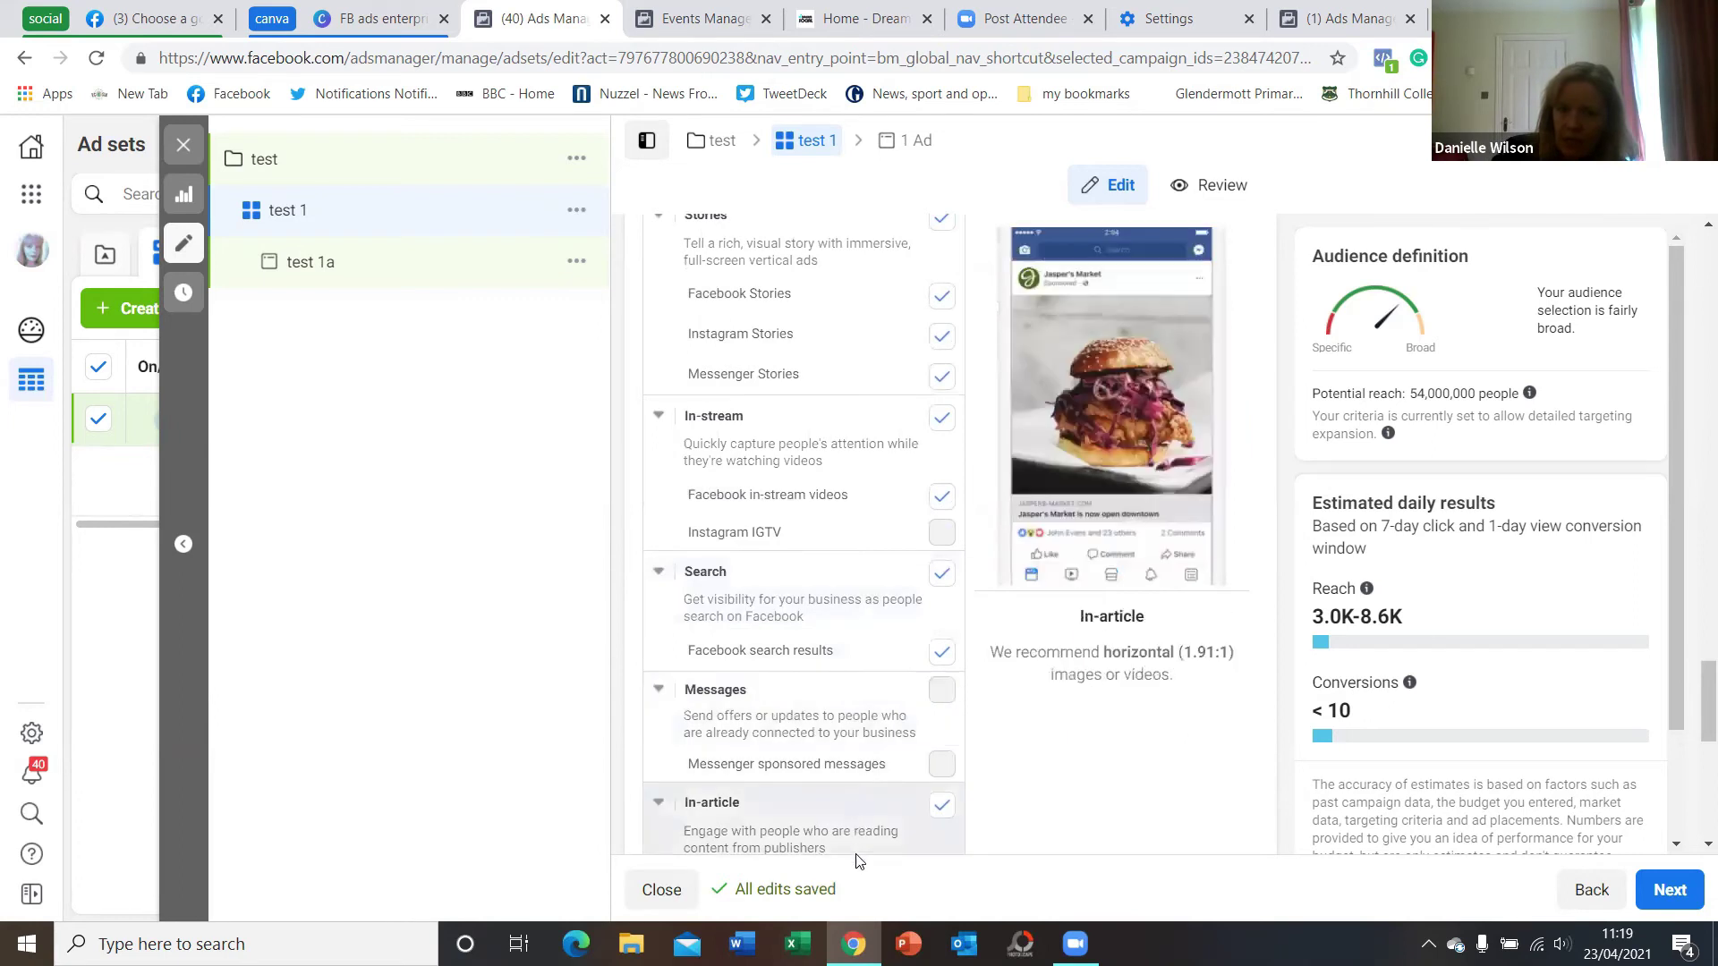
pyautogui.scroll(4, 874, 456)
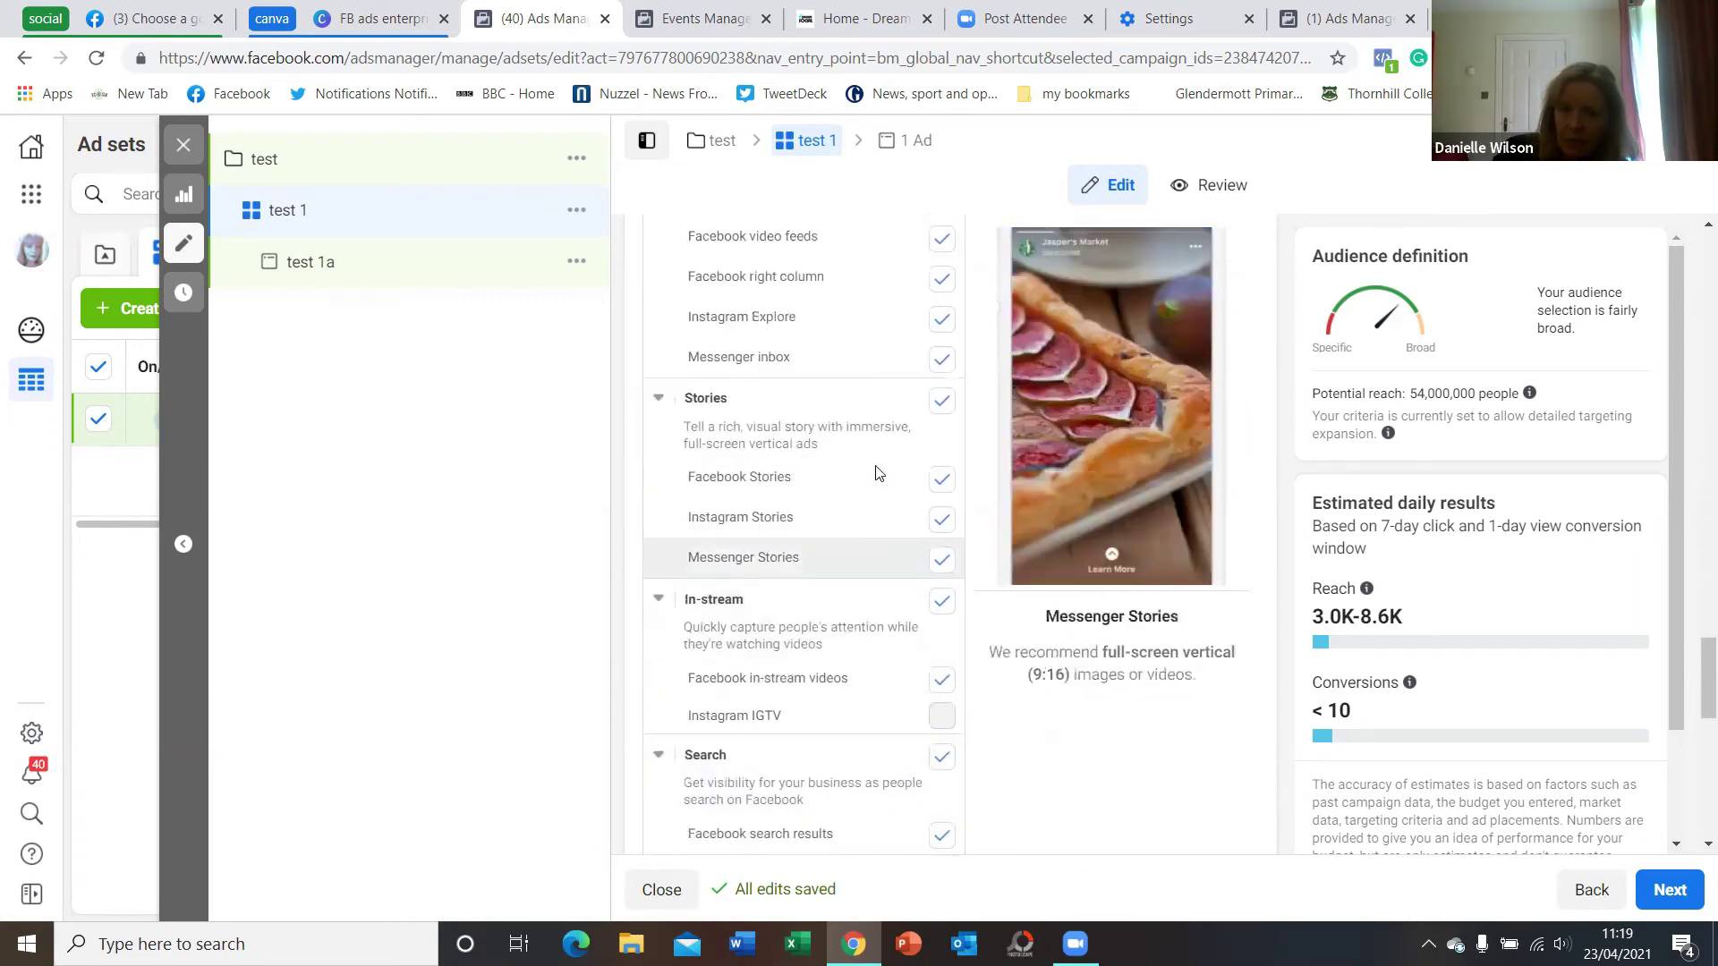
pyautogui.scroll(2, 875, 573)
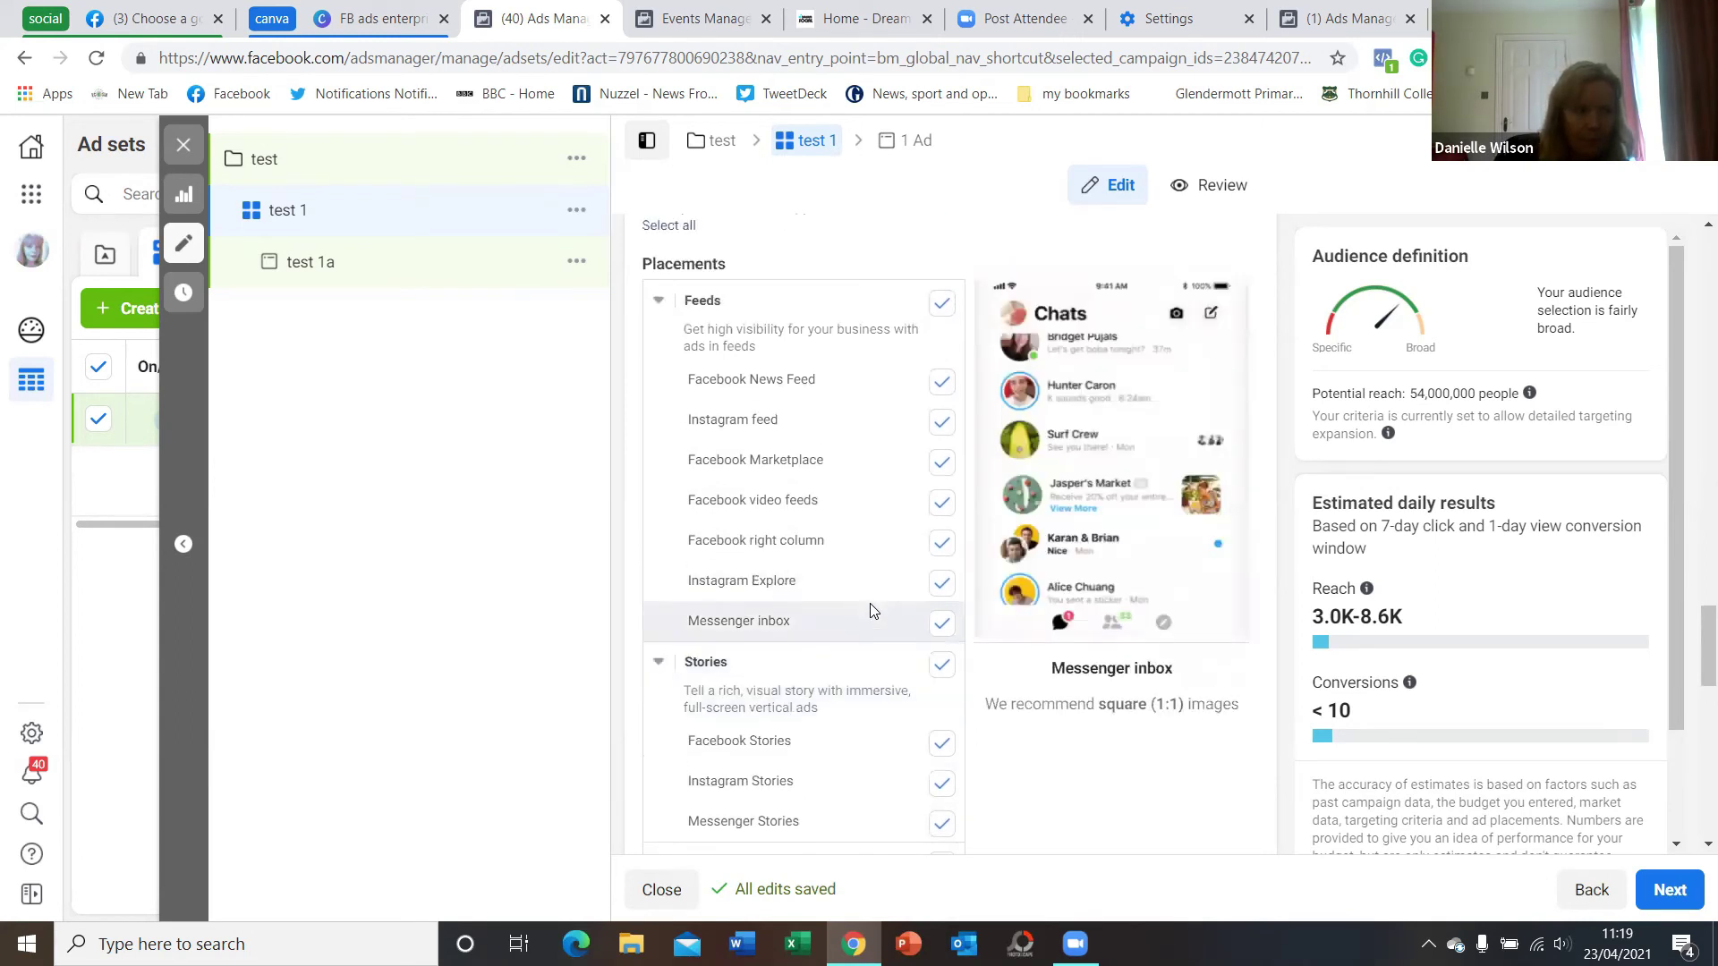
pyautogui.scroll(-1, 815, 589)
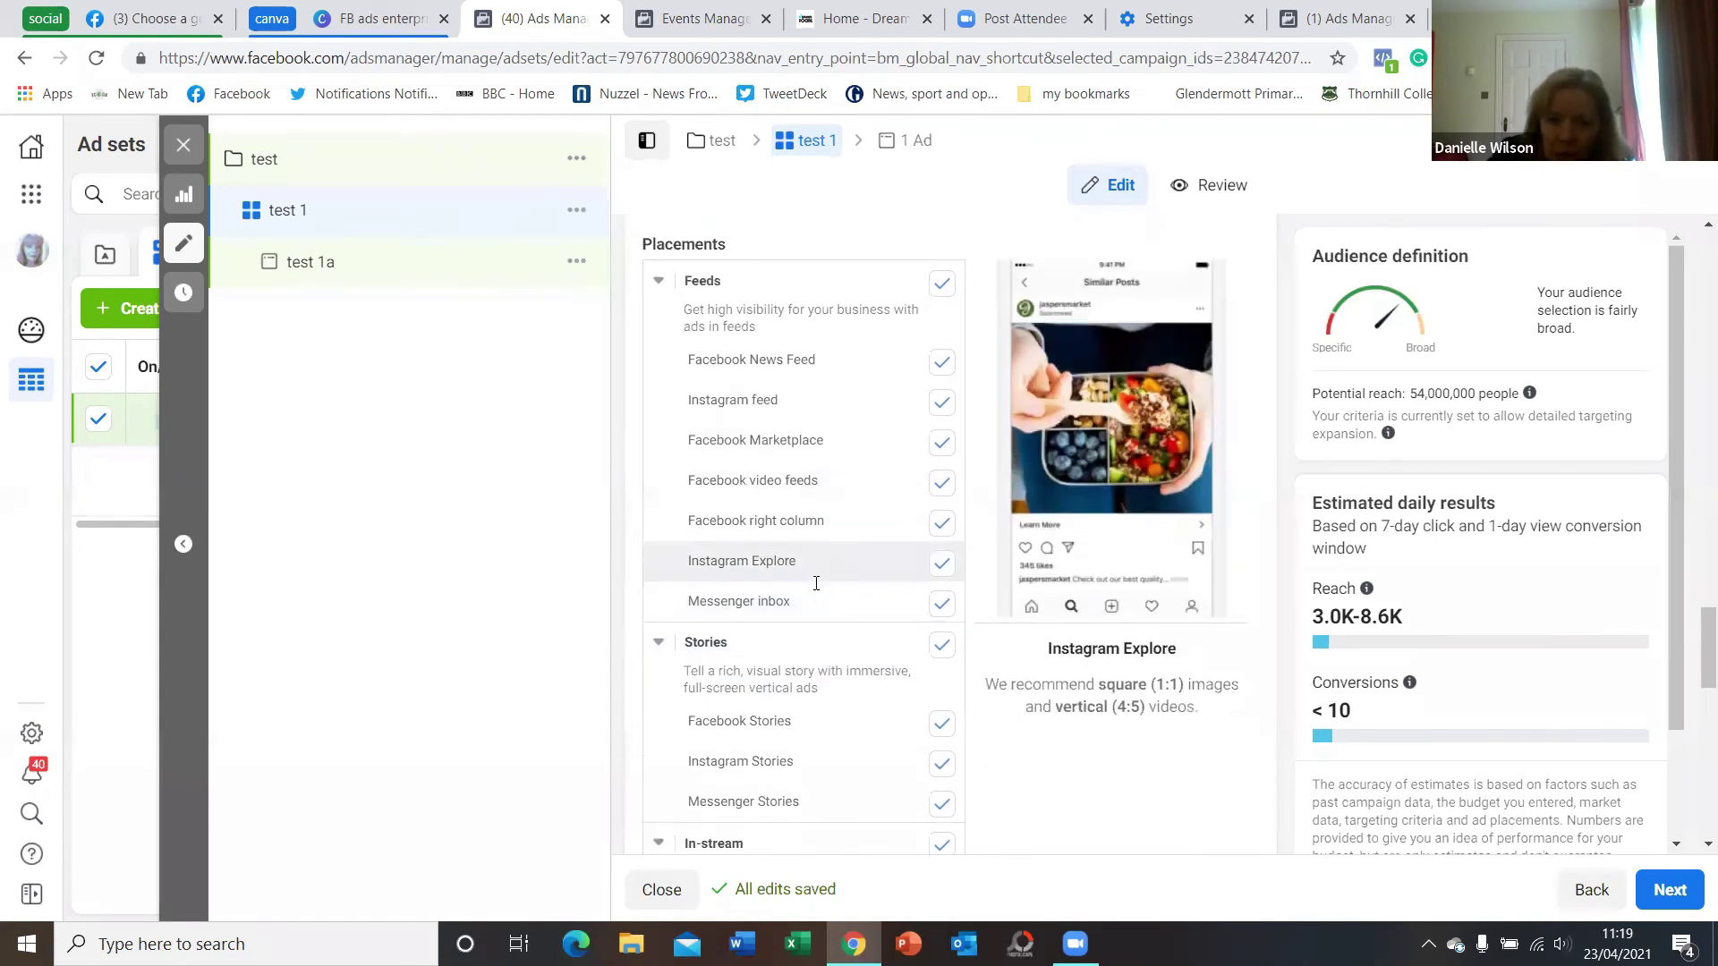
# Exclude the In-article placement, including Facebook Instant Articles, from the test 1 ad set
pyautogui.scroll(-5, 815, 588)
pyautogui.scroll(-5, 814, 589)
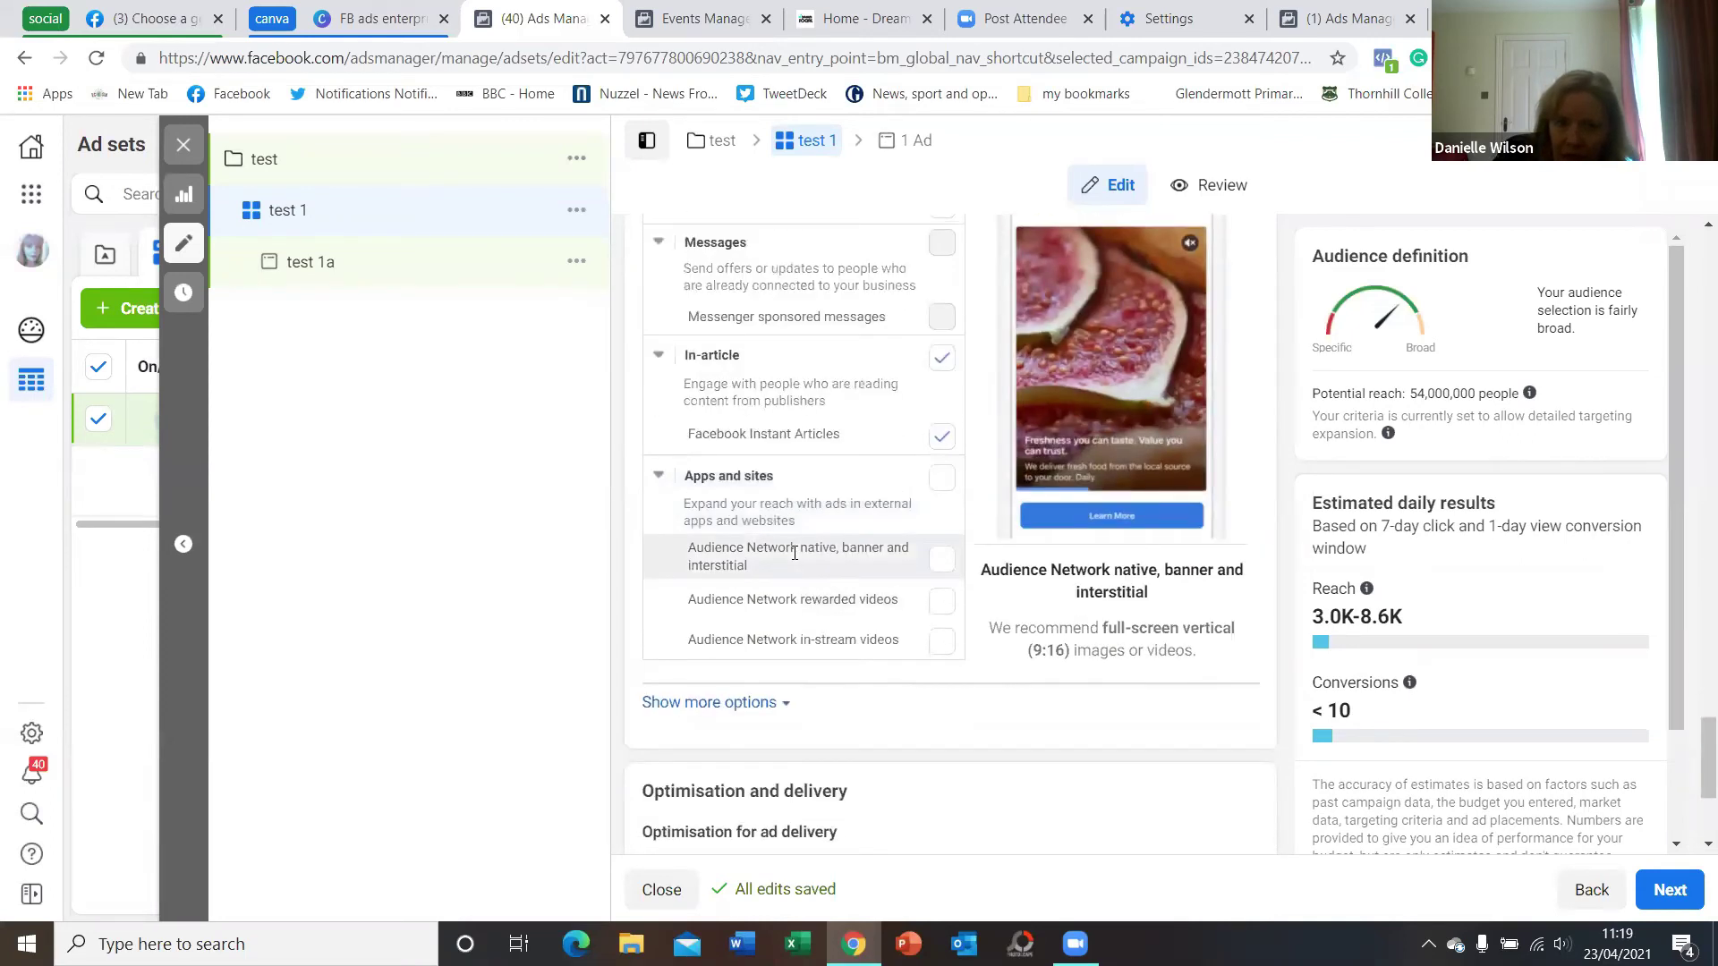
pyautogui.scroll(1, 795, 553)
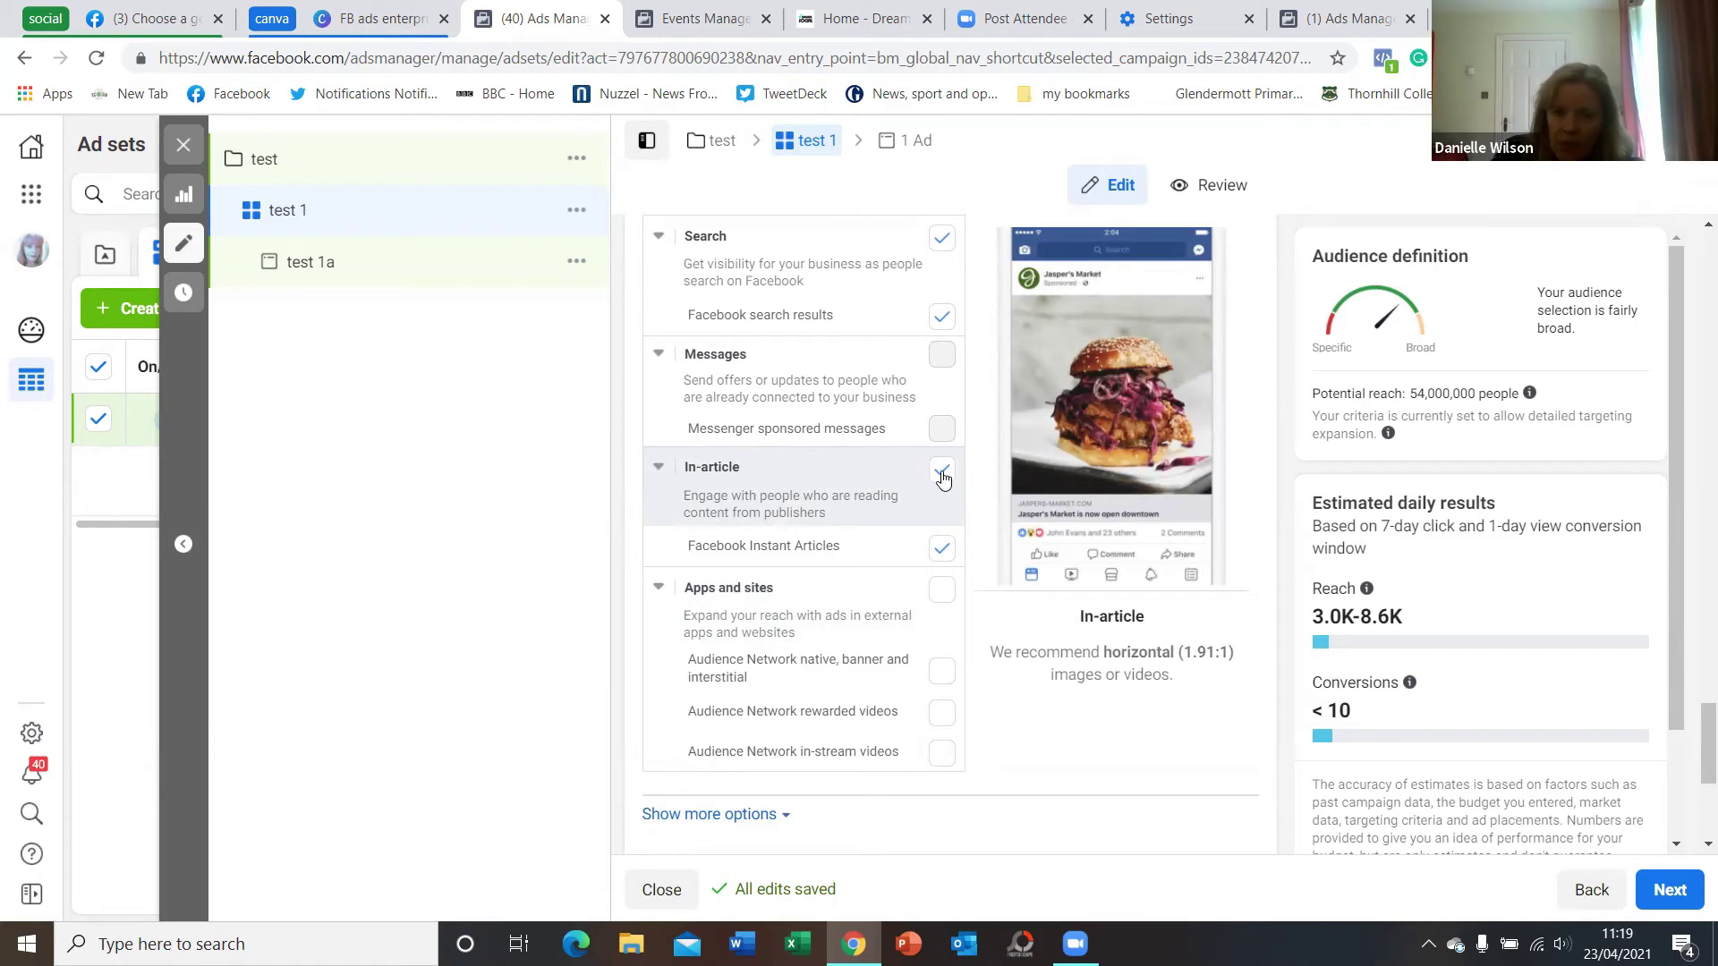
pyautogui.press('space')
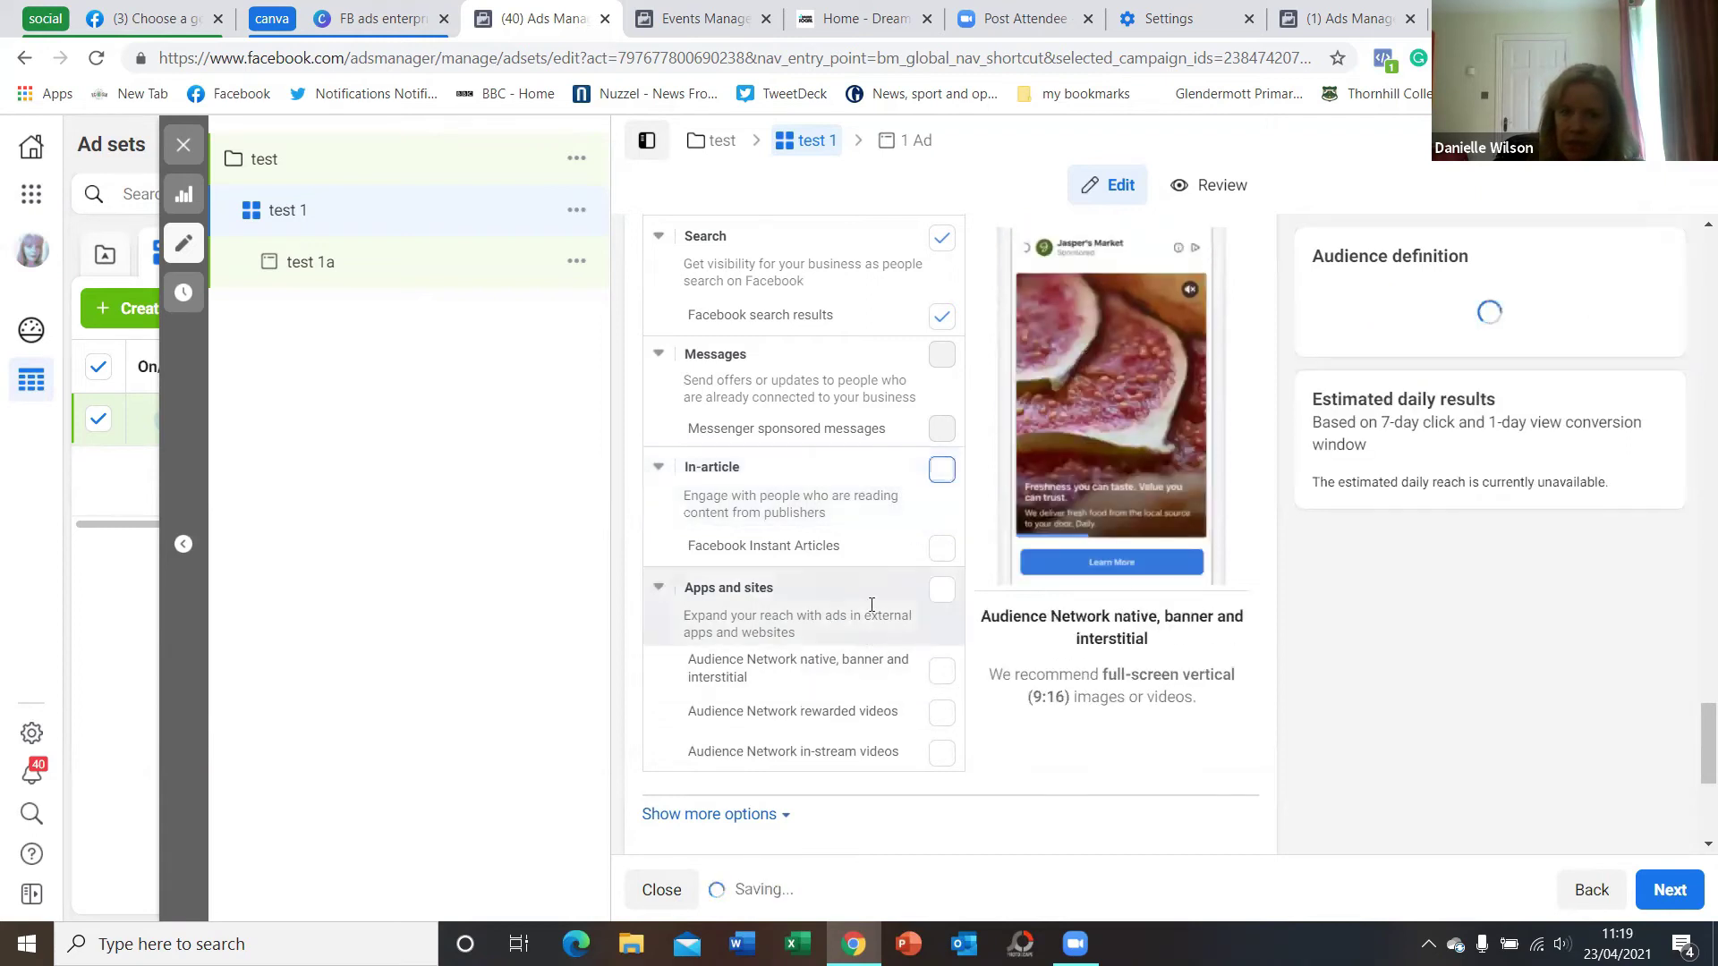
# Review the remaining selected placements, the devices and the platforms in the test 1 ad set's manual placements
pyautogui.scroll(3, 855, 645)
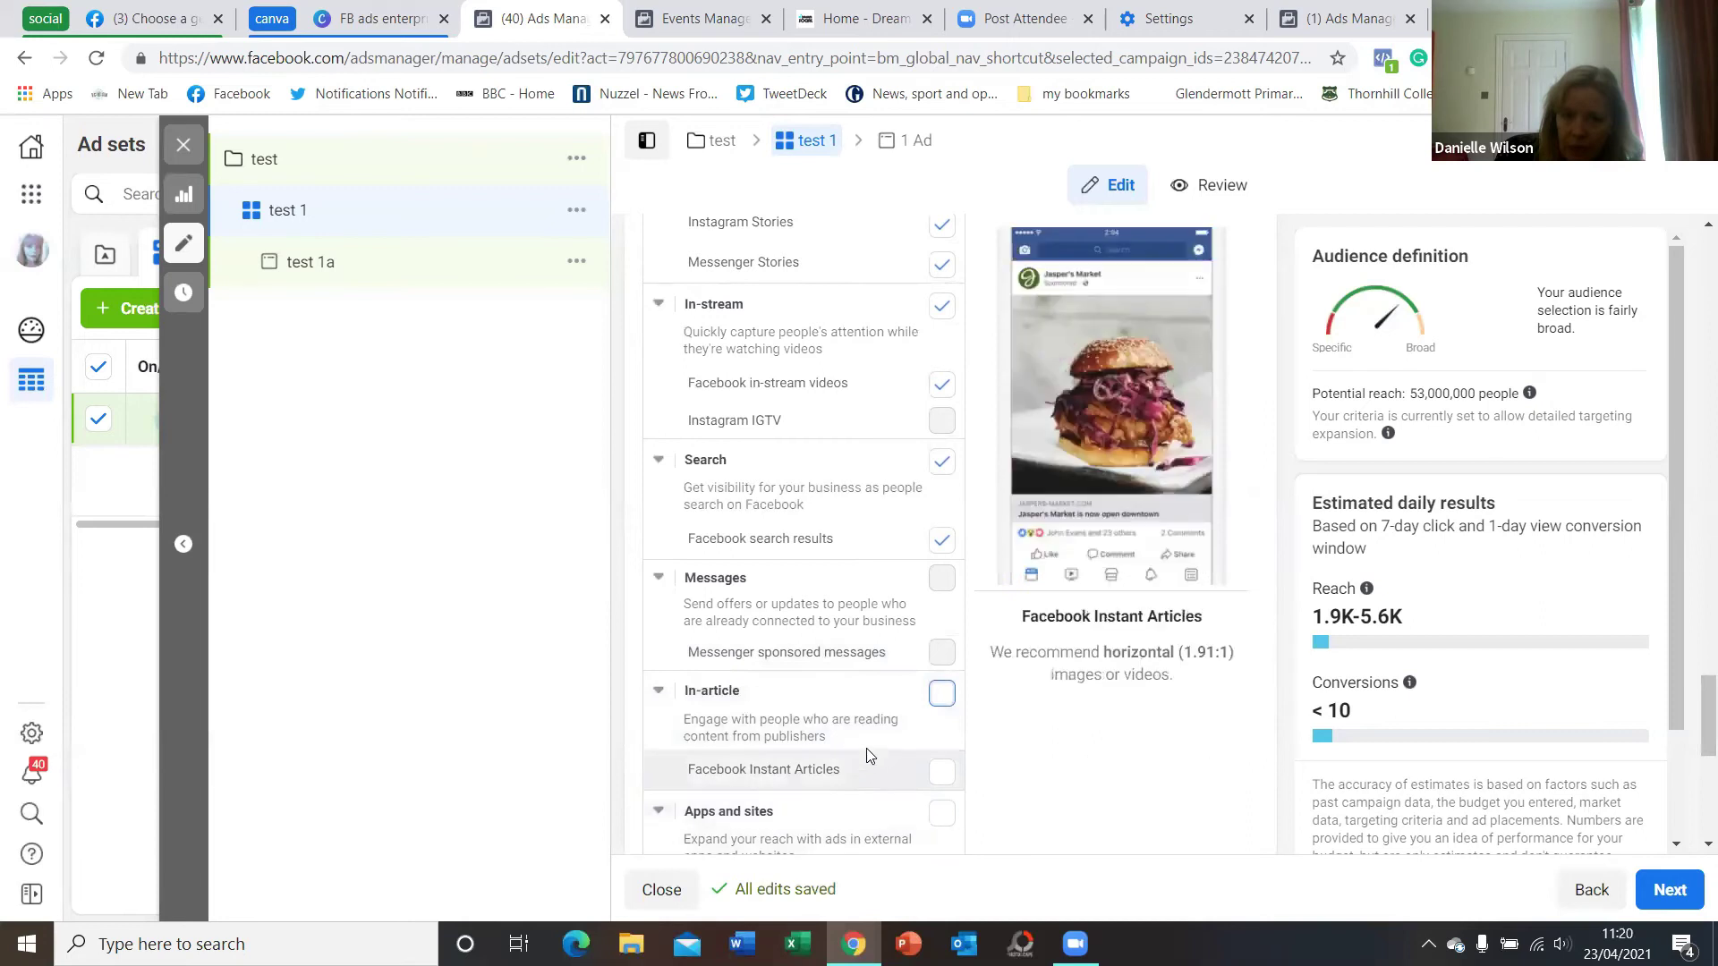
pyautogui.scroll(3, 830, 662)
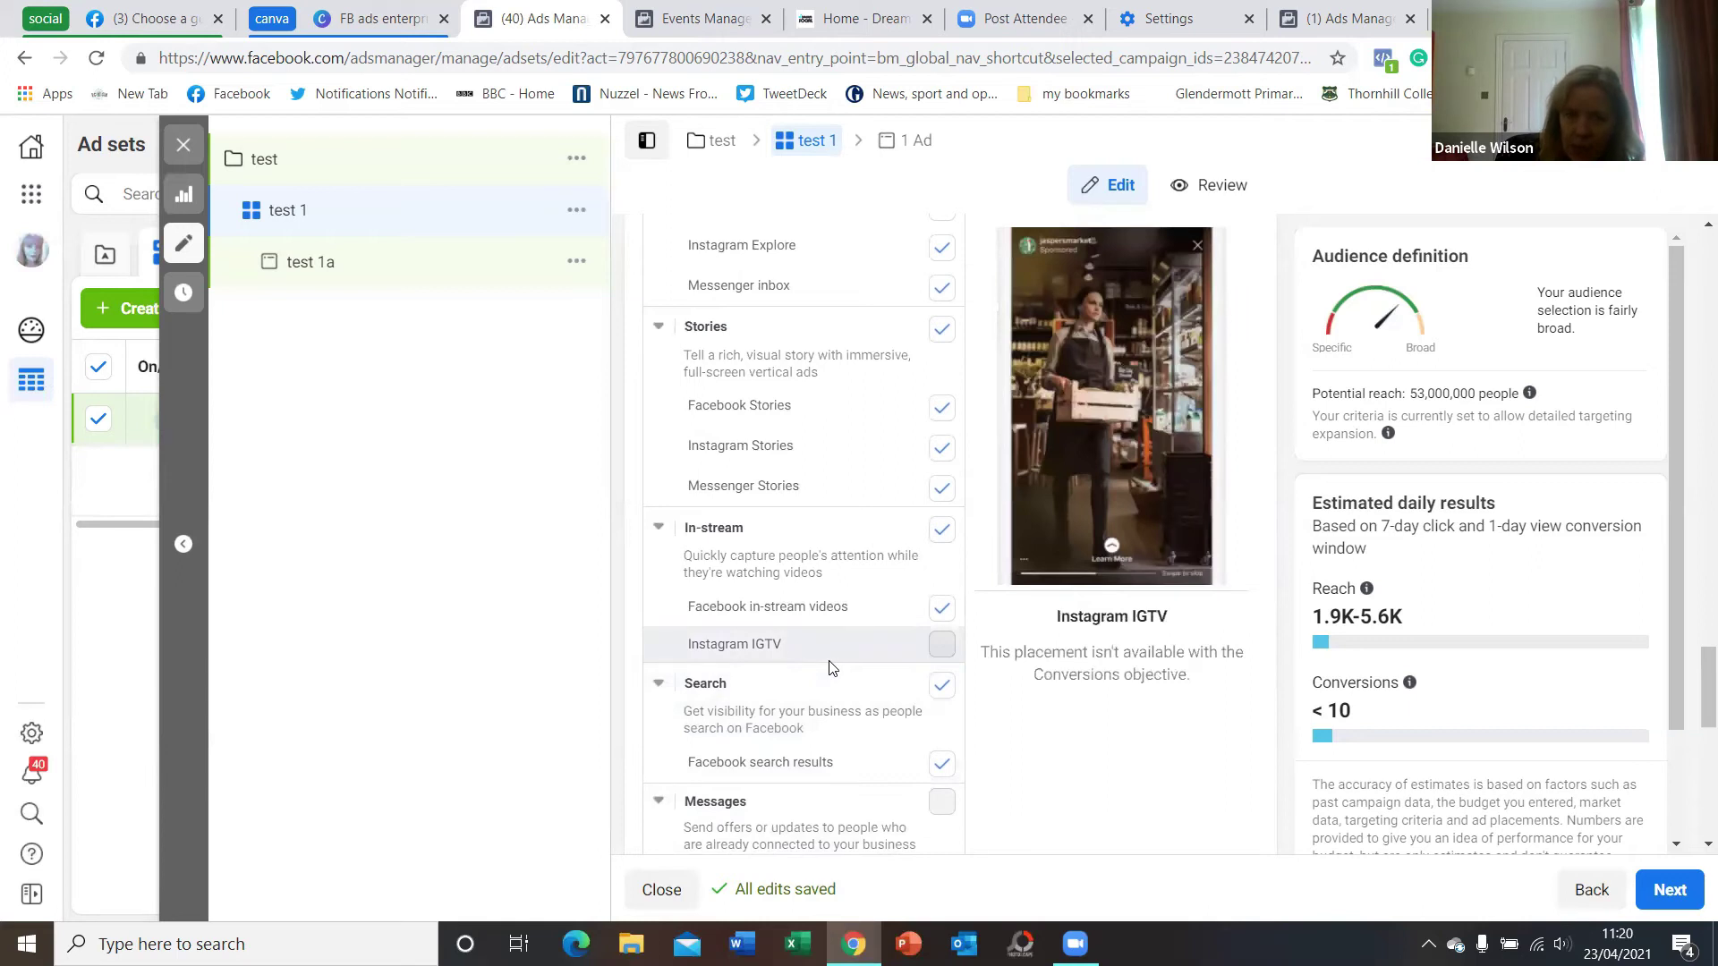
pyautogui.scroll(2, 830, 666)
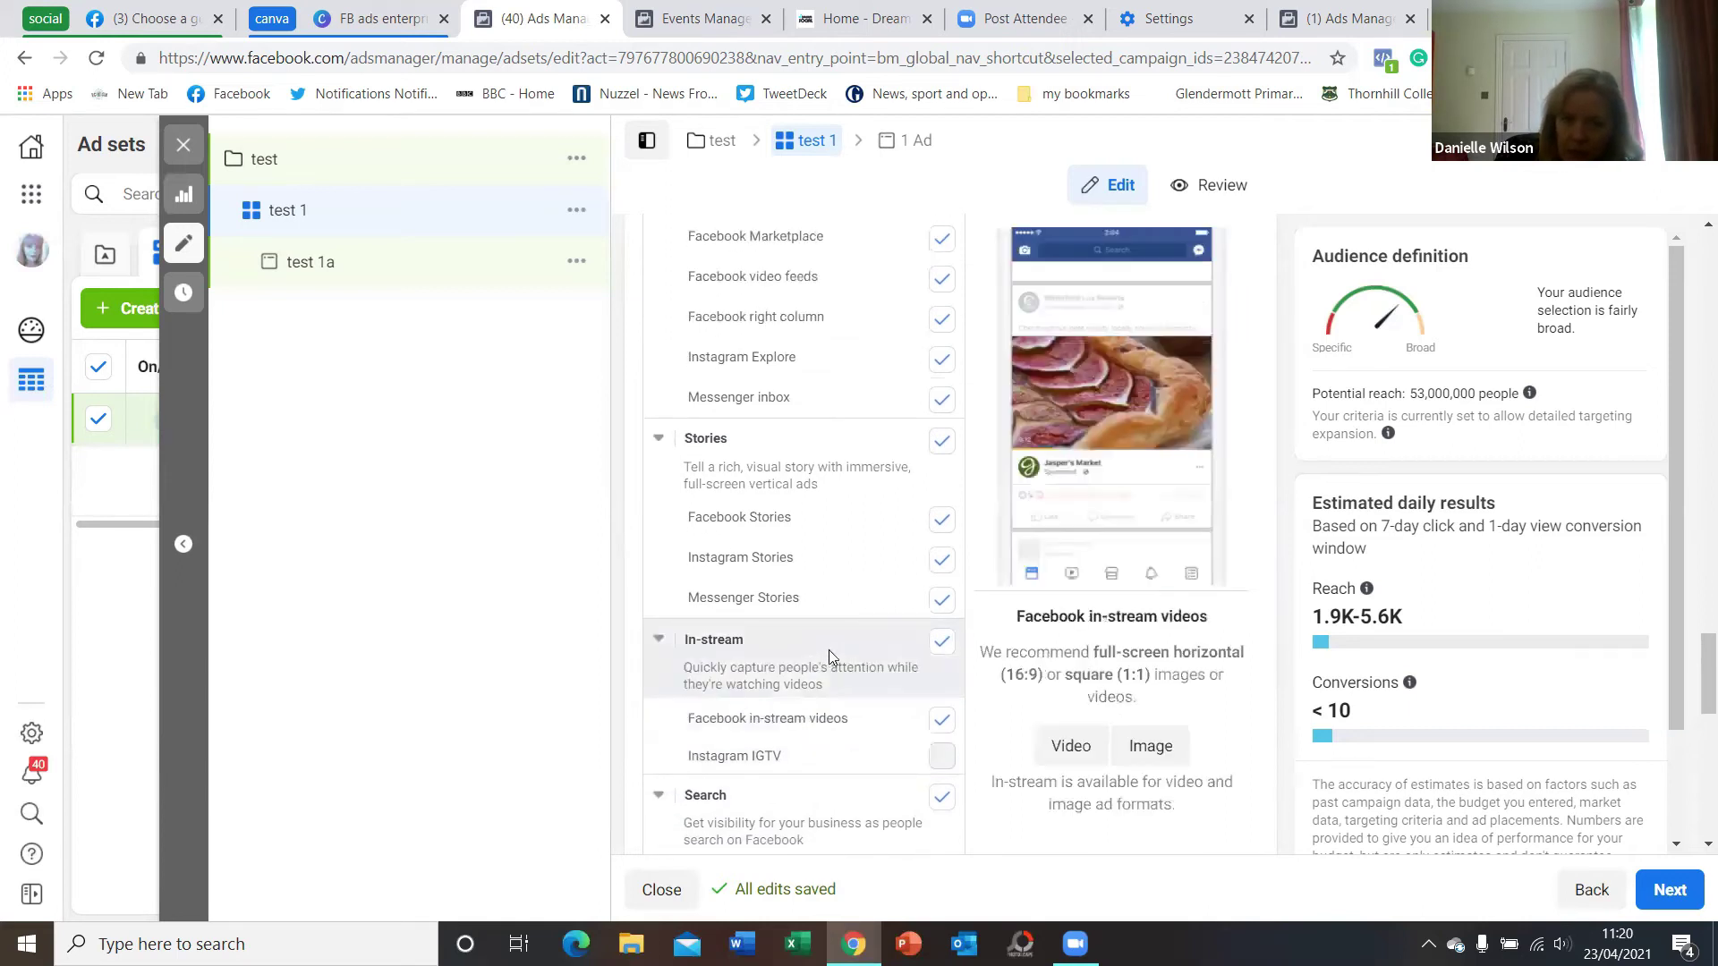
pyautogui.scroll(5, 840, 565)
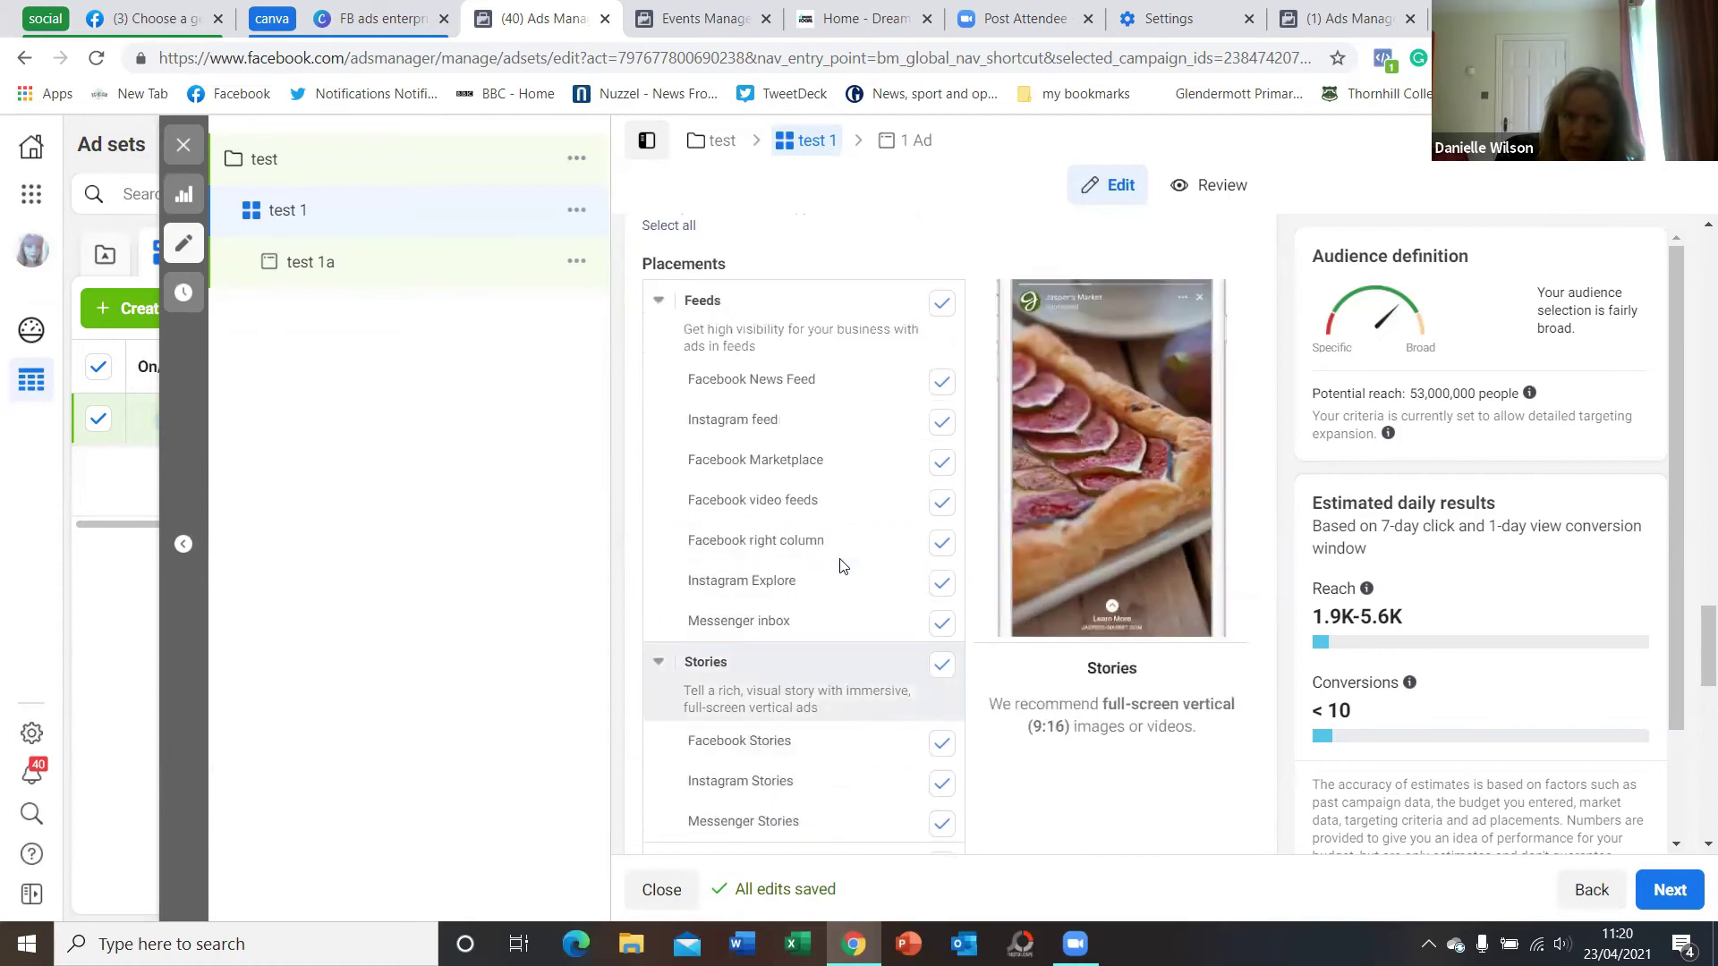
pyautogui.scroll(5, 841, 550)
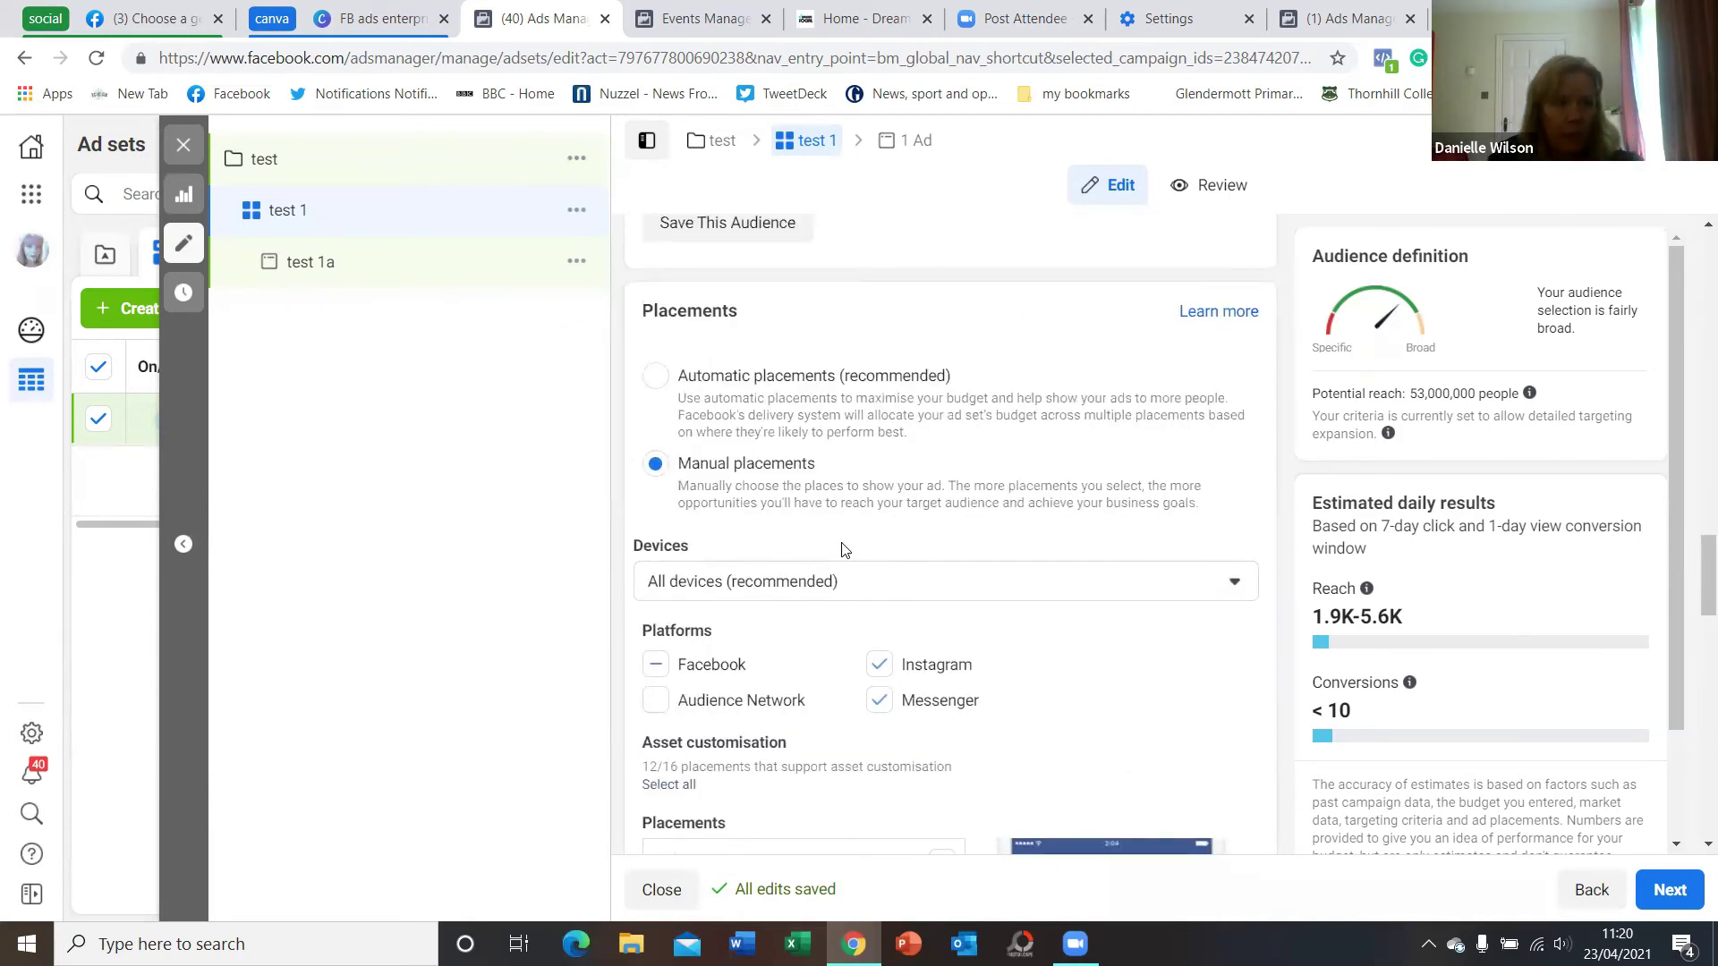
pyautogui.scroll(2, 925, 590)
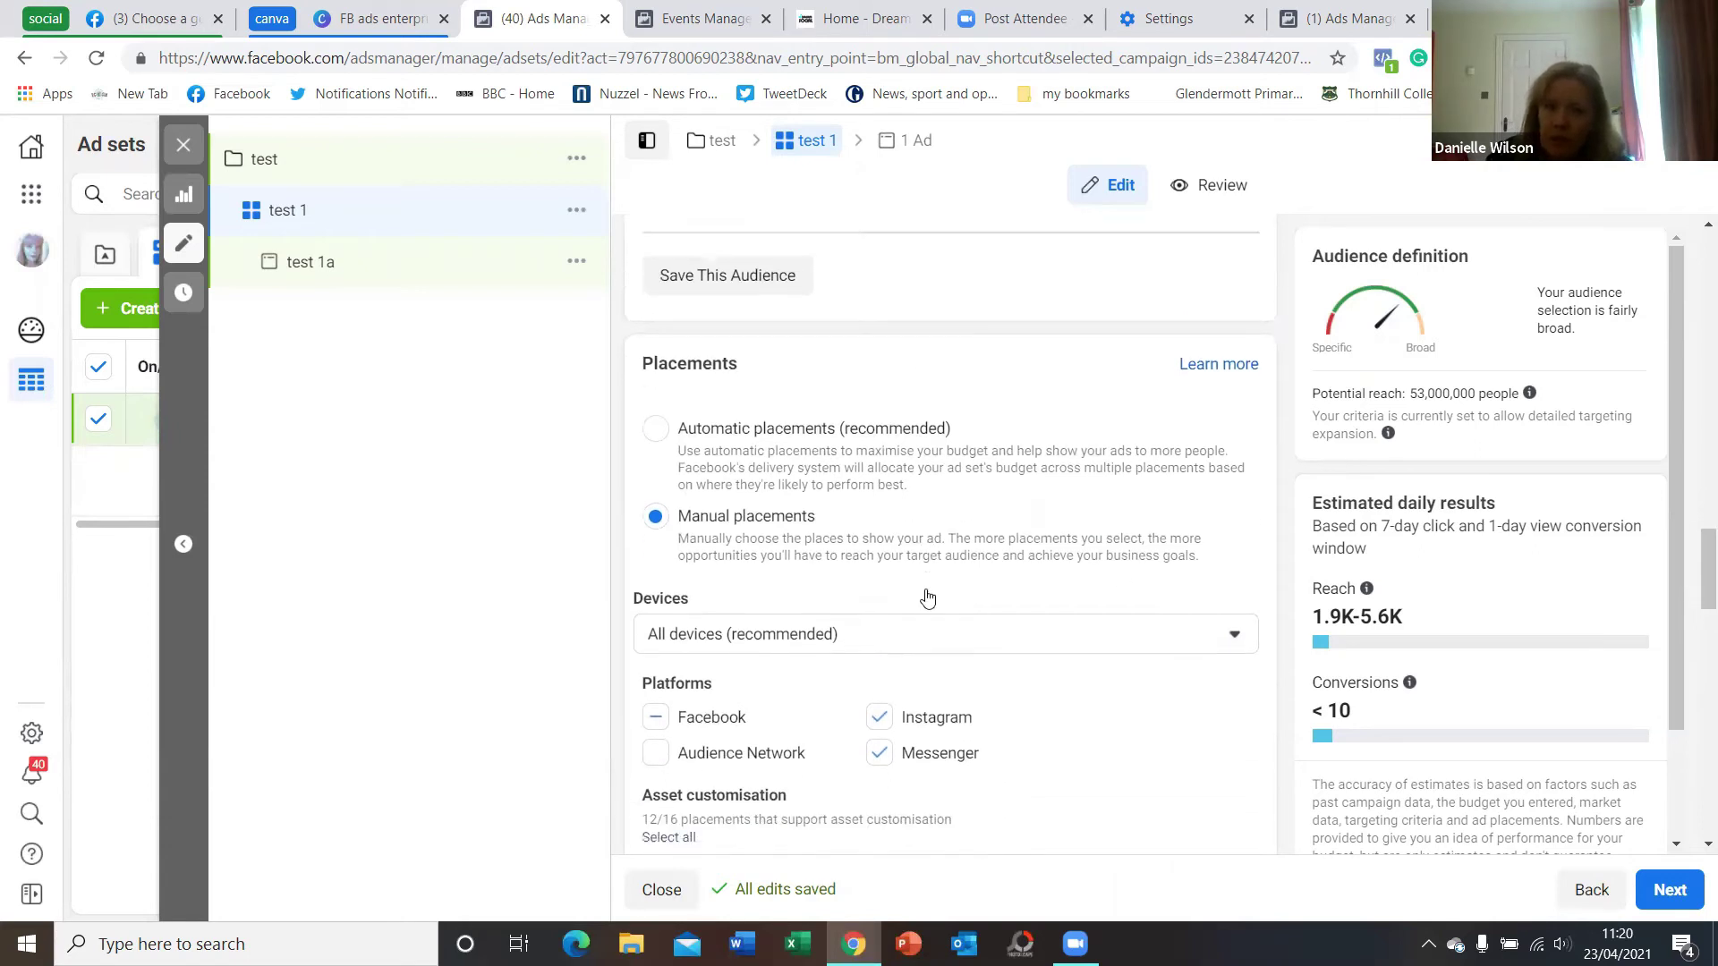
pyautogui.scroll(-3, 927, 577)
pyautogui.scroll(-8, 927, 577)
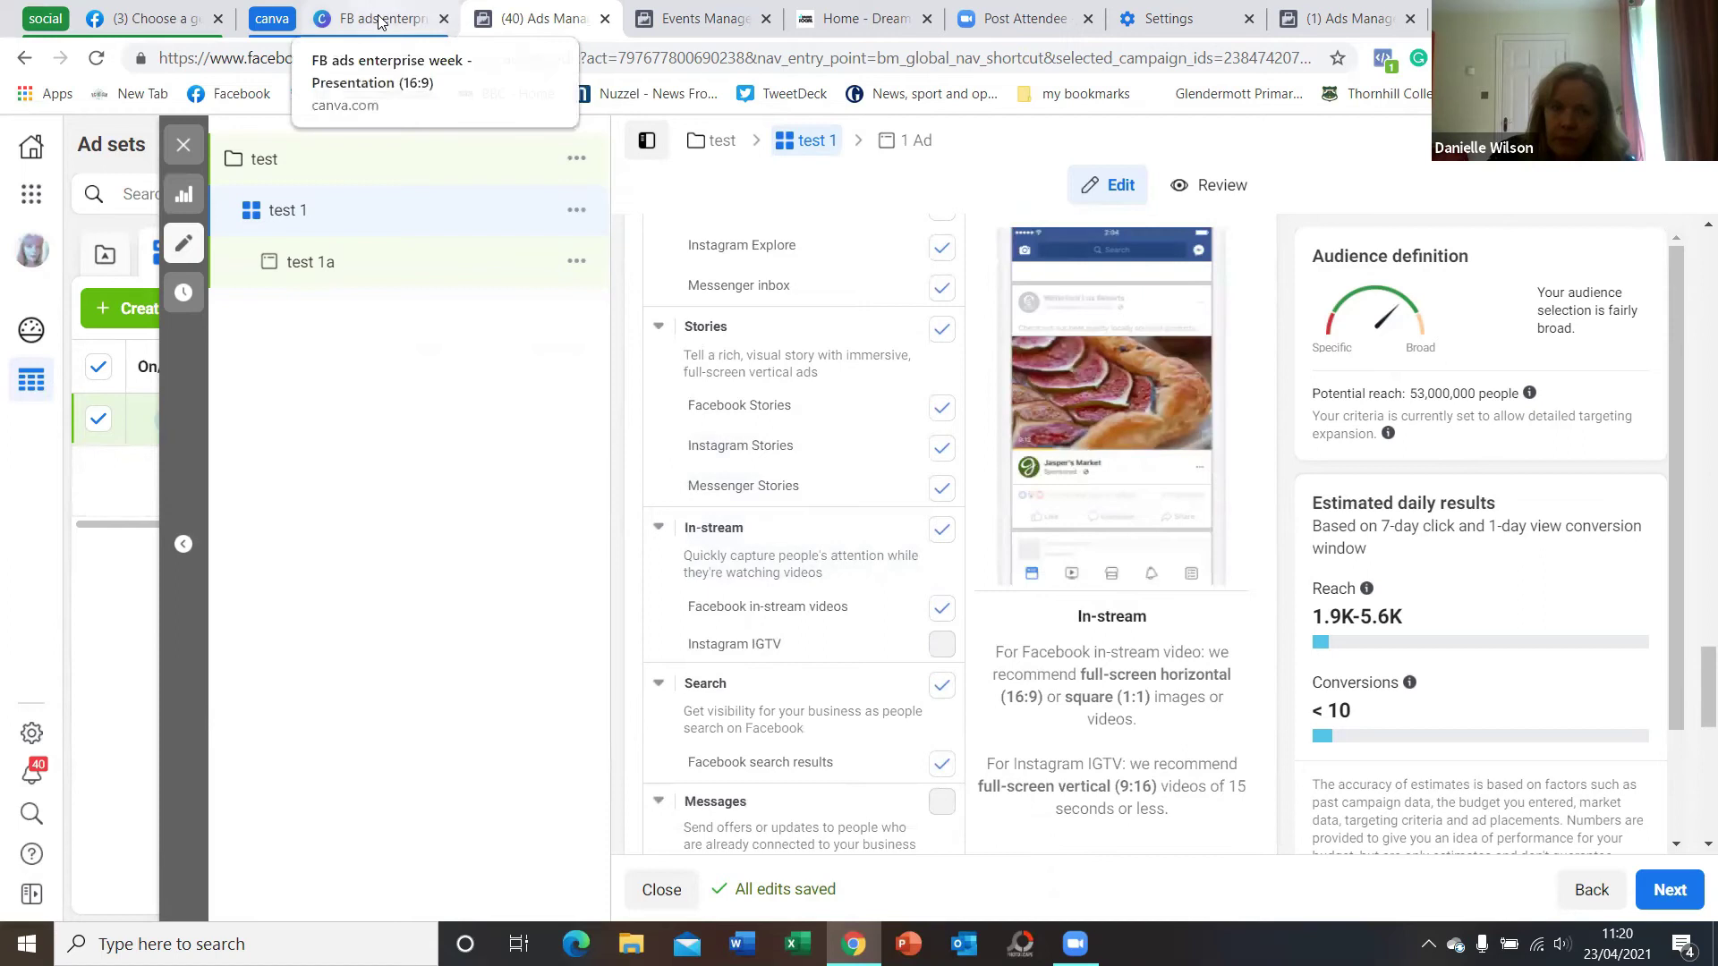
# Switch to the Canva presentation and present it full screen from the Schedule, placement & budget slide
pyautogui.click(416, 17)
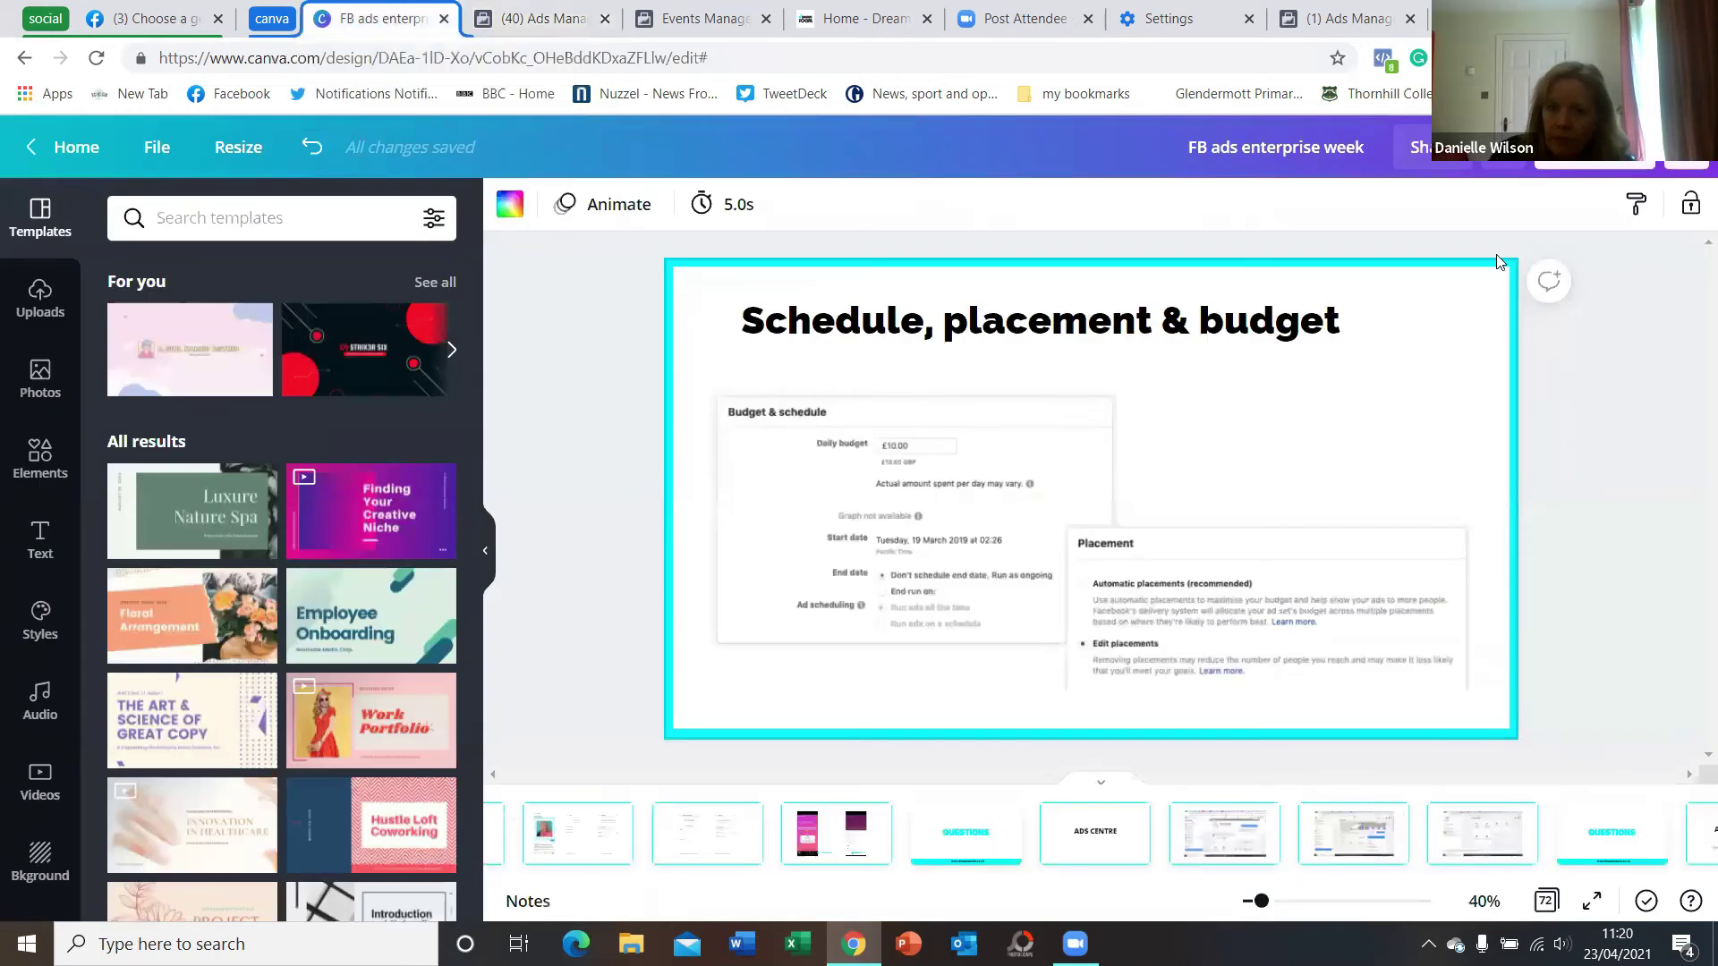
pyautogui.click(1593, 148)
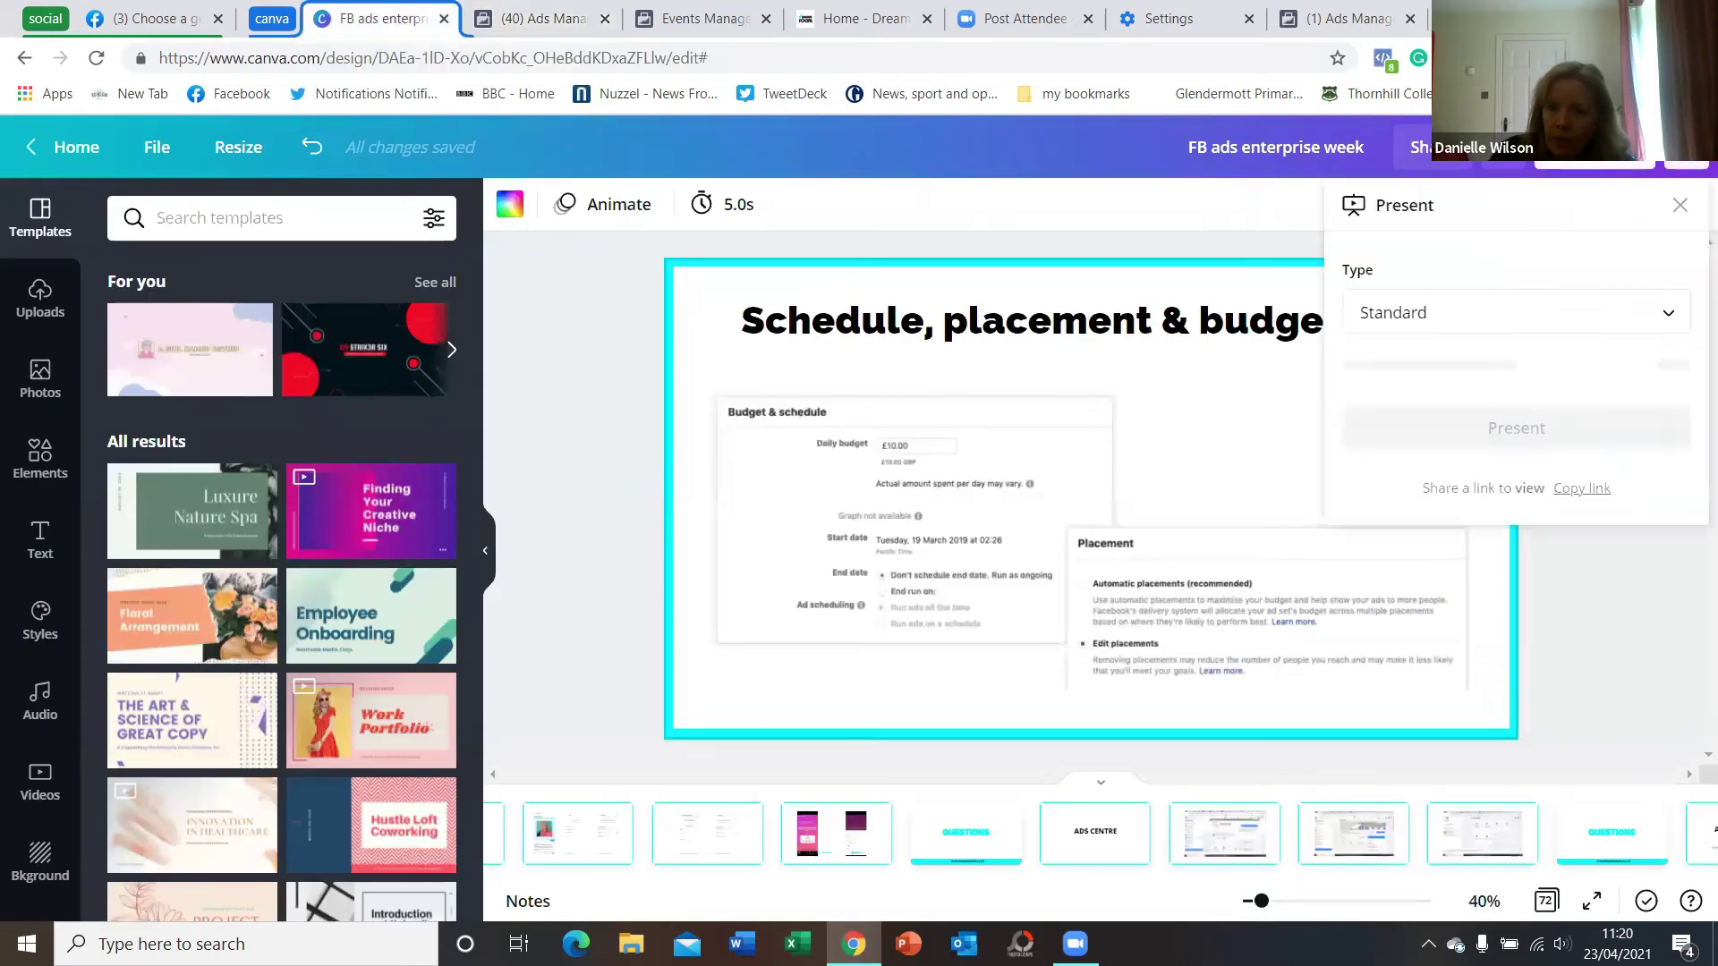
pyautogui.click(1505, 376)
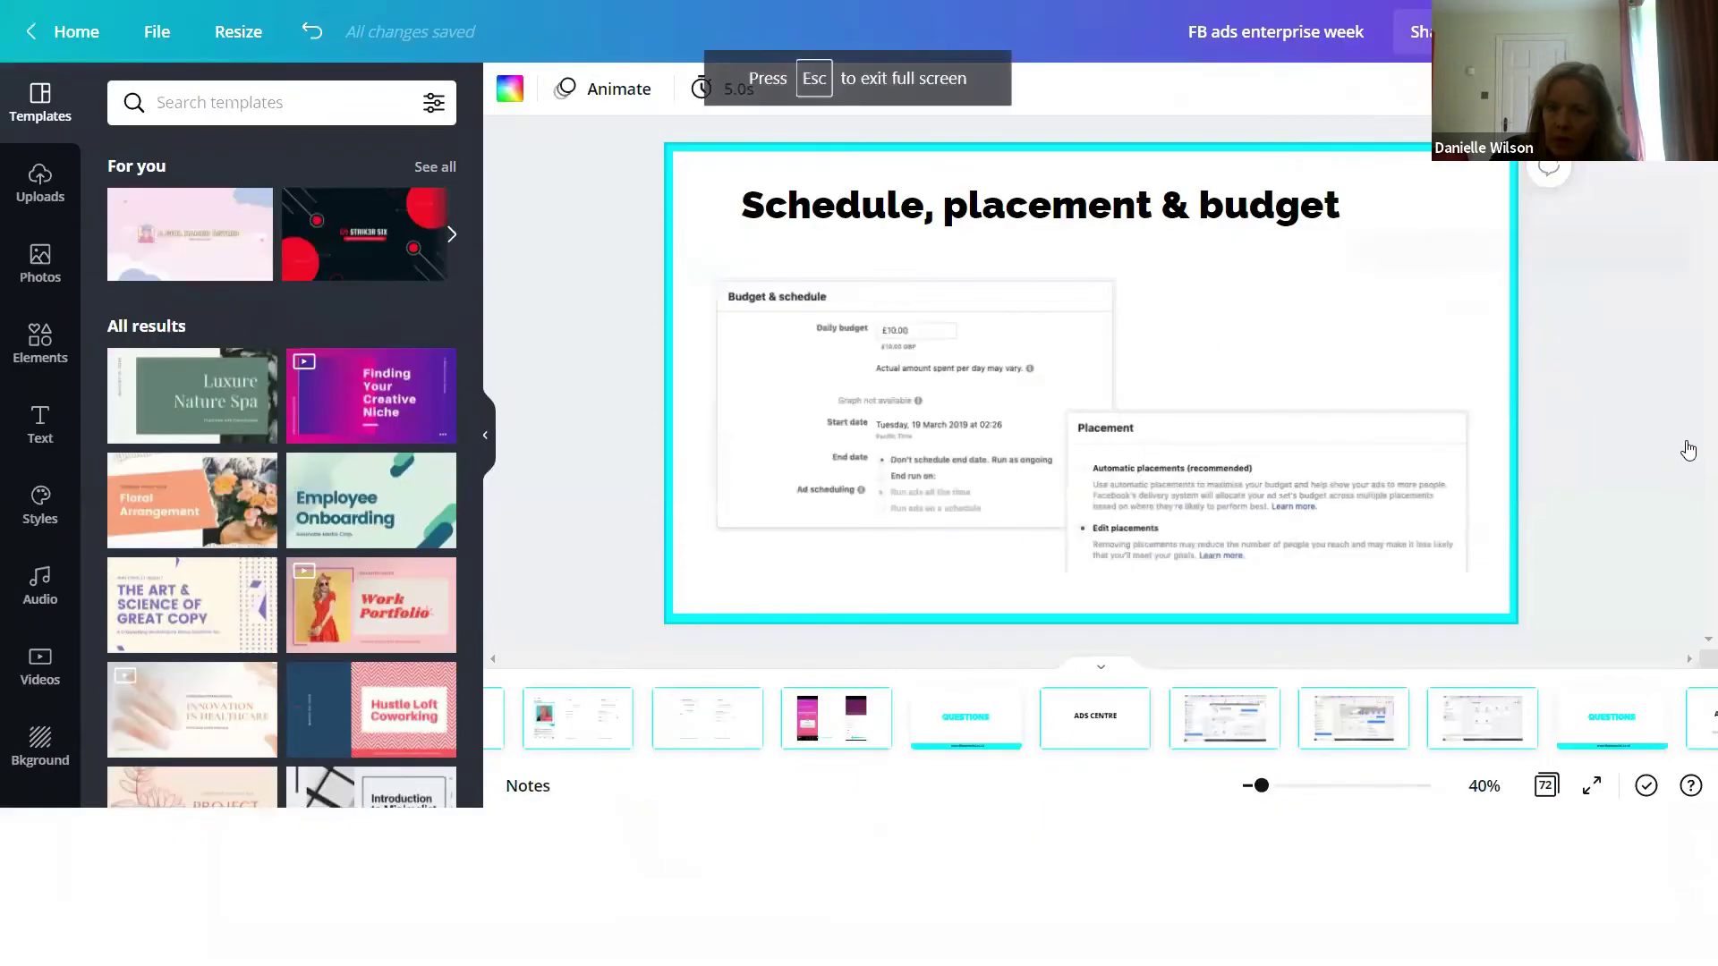
# Present the Ad formats, newsfeed and stories examples, and Questions slides, ending on "What makes a FB ad work?"
pyautogui.click(1662, 483)
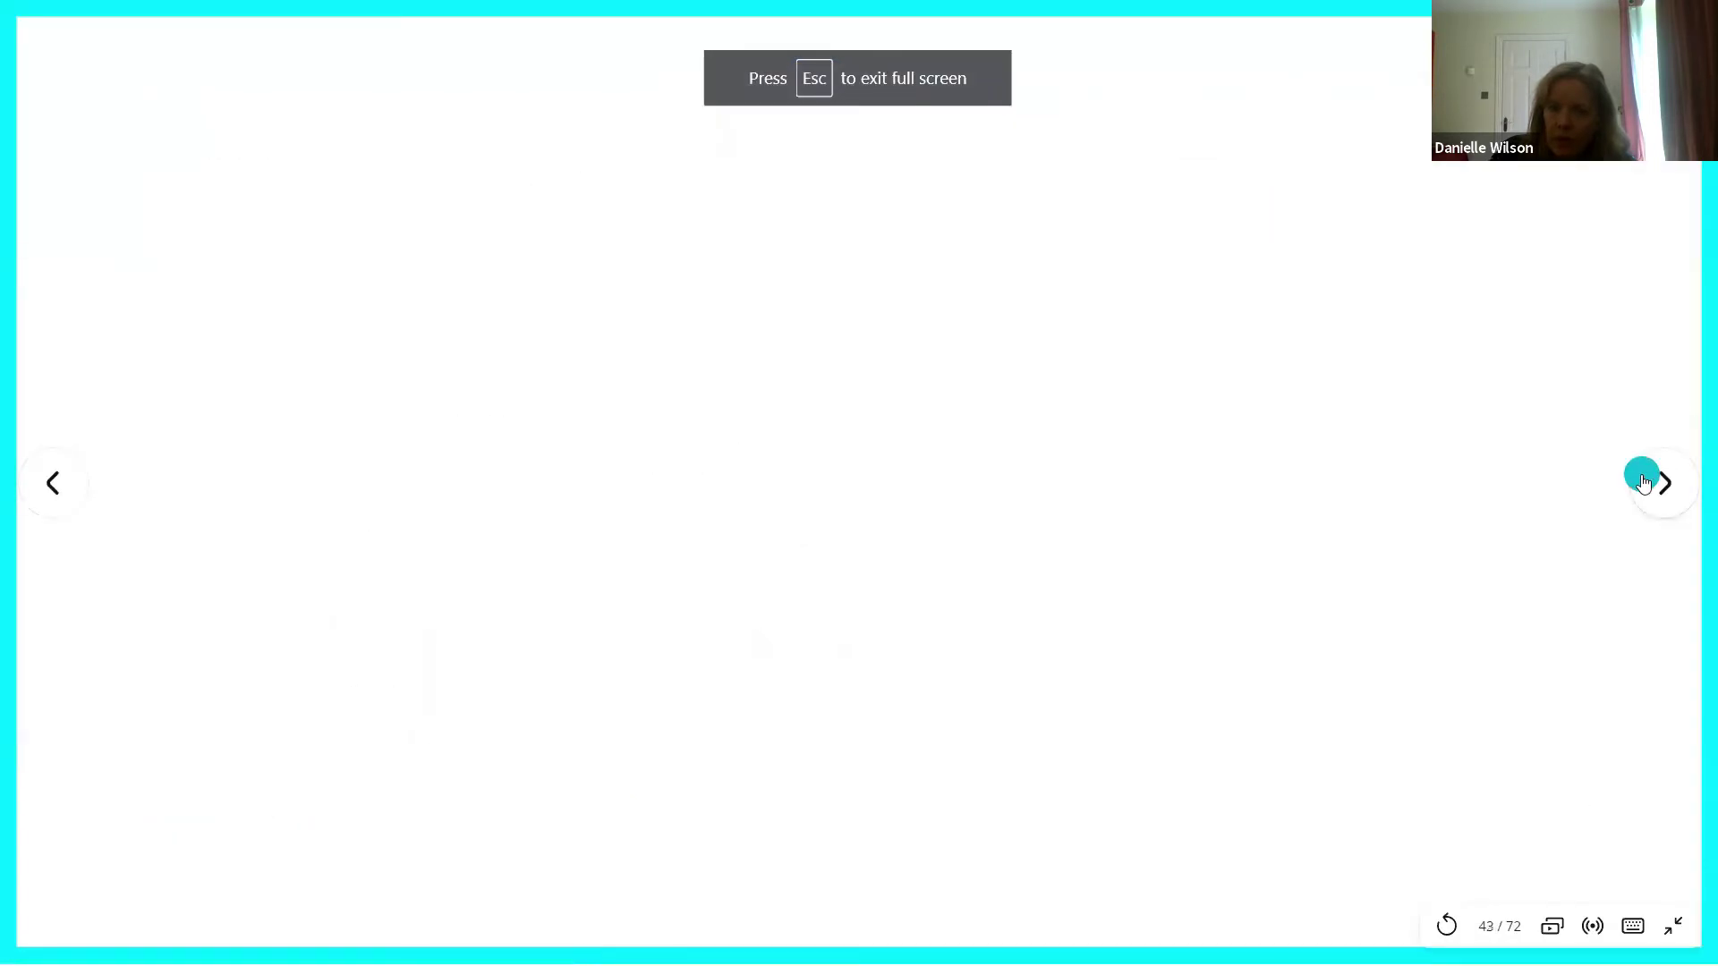
pyautogui.click(1649, 481)
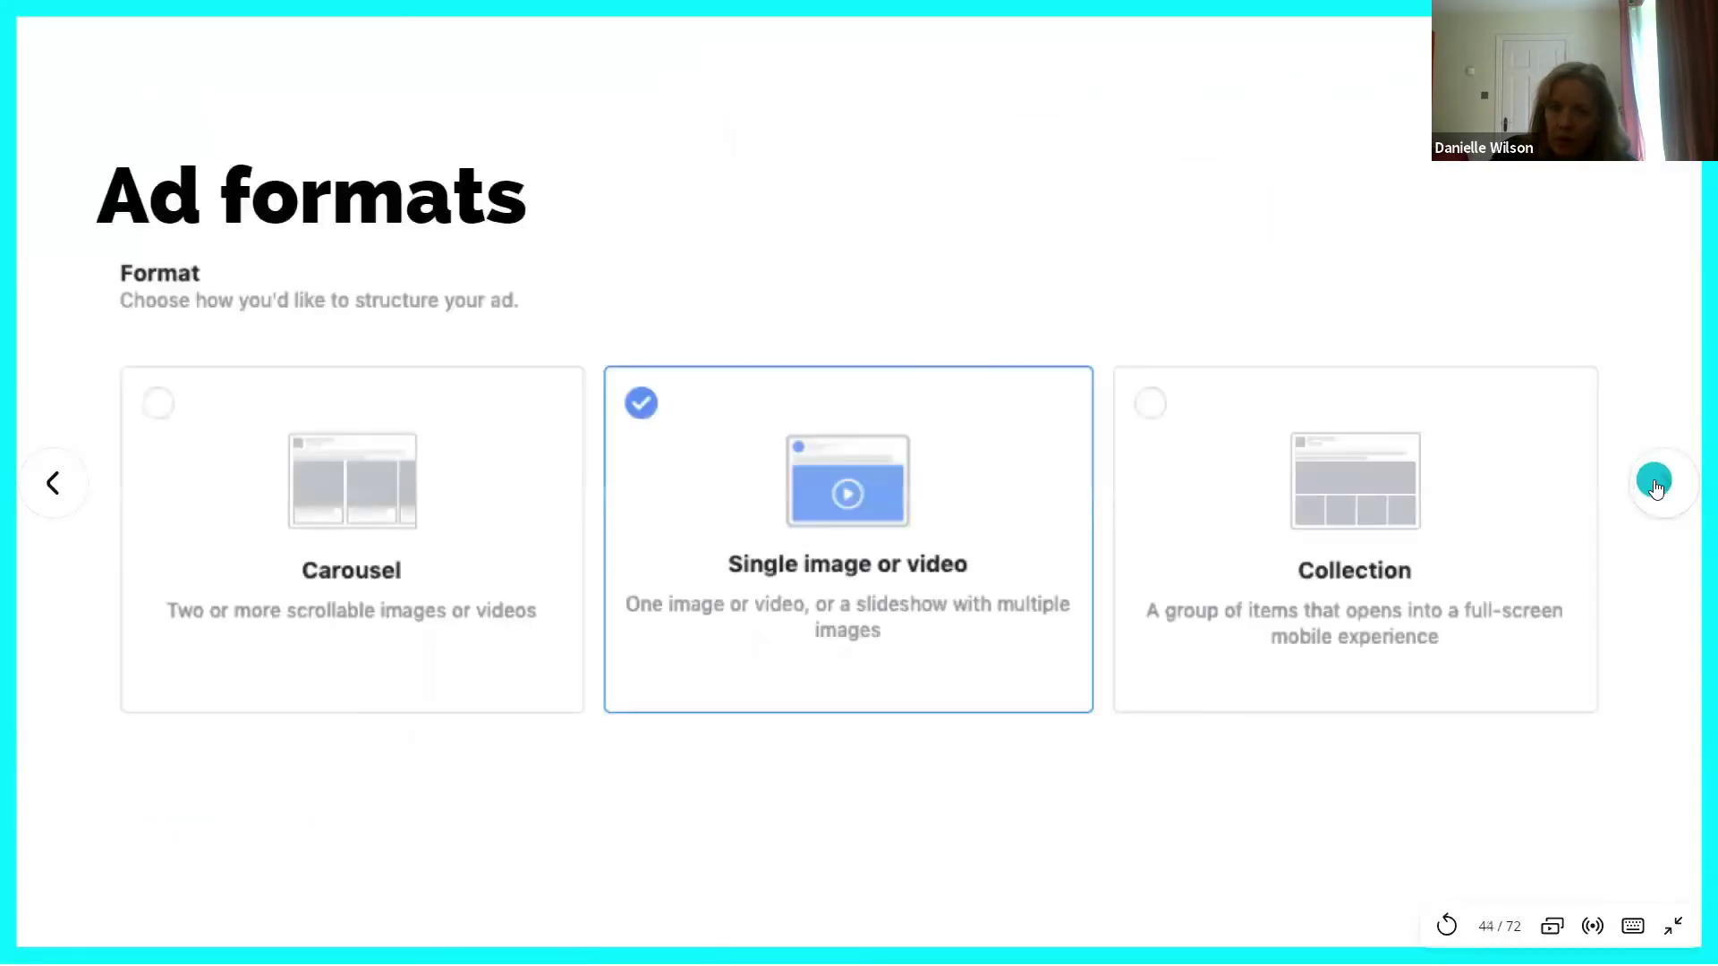
pyautogui.click(43, 519)
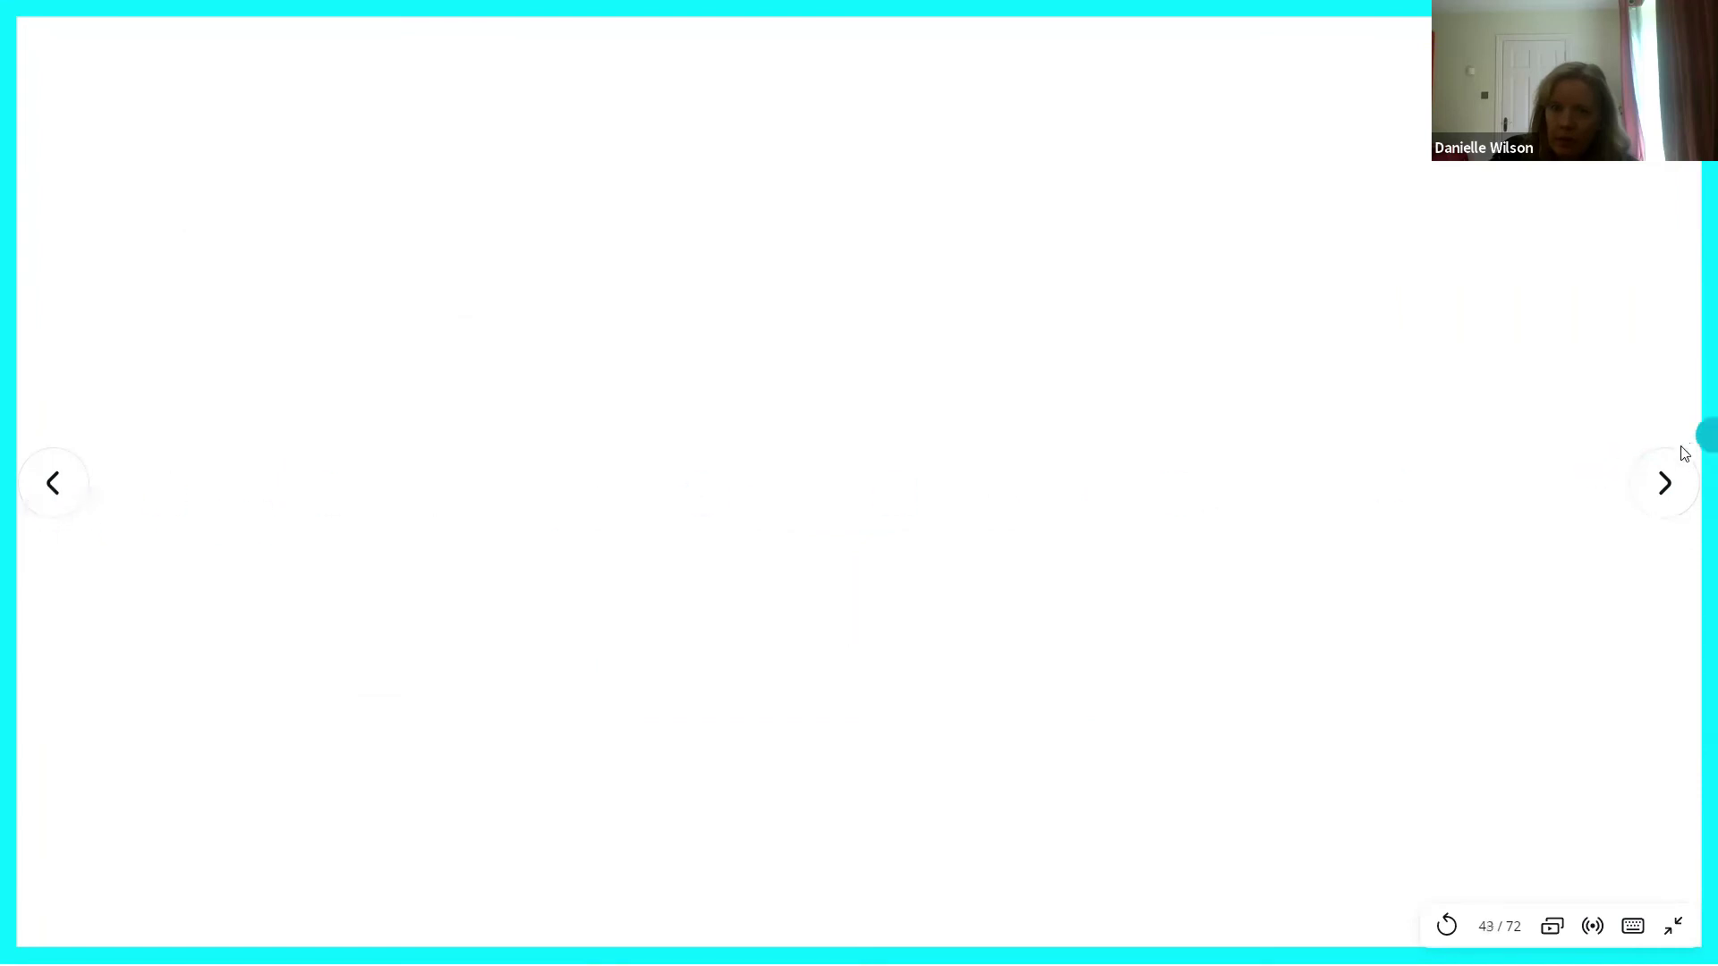
pyautogui.click(1666, 483)
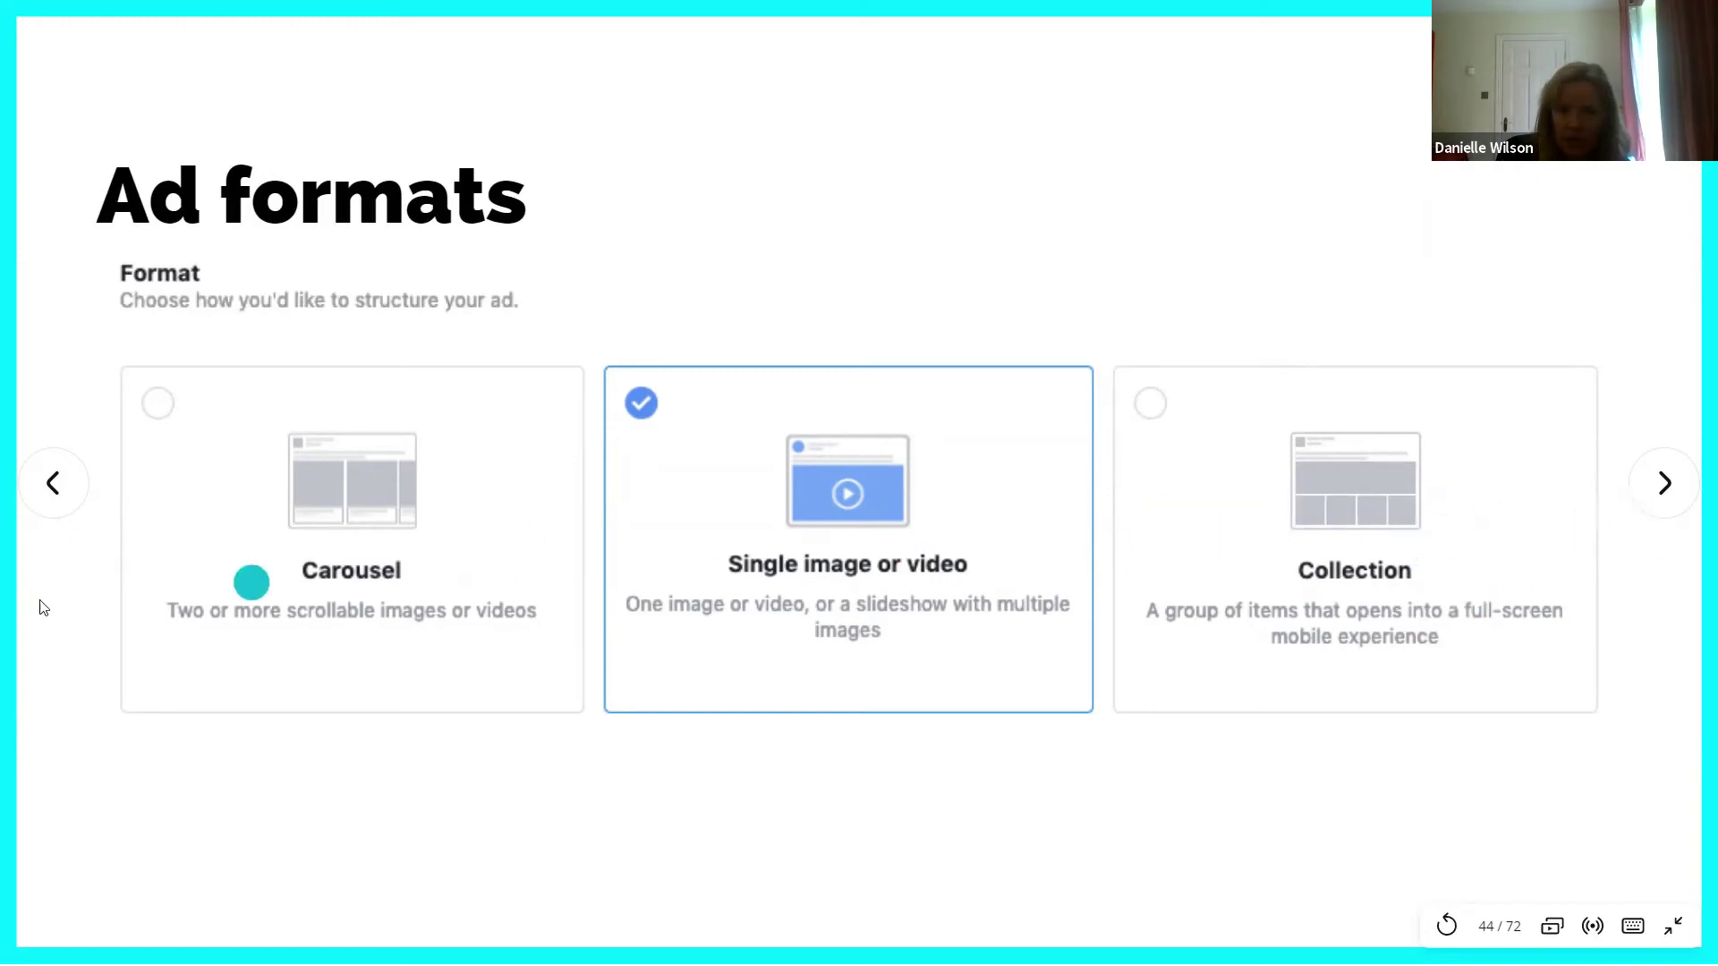
pyautogui.click(1664, 483)
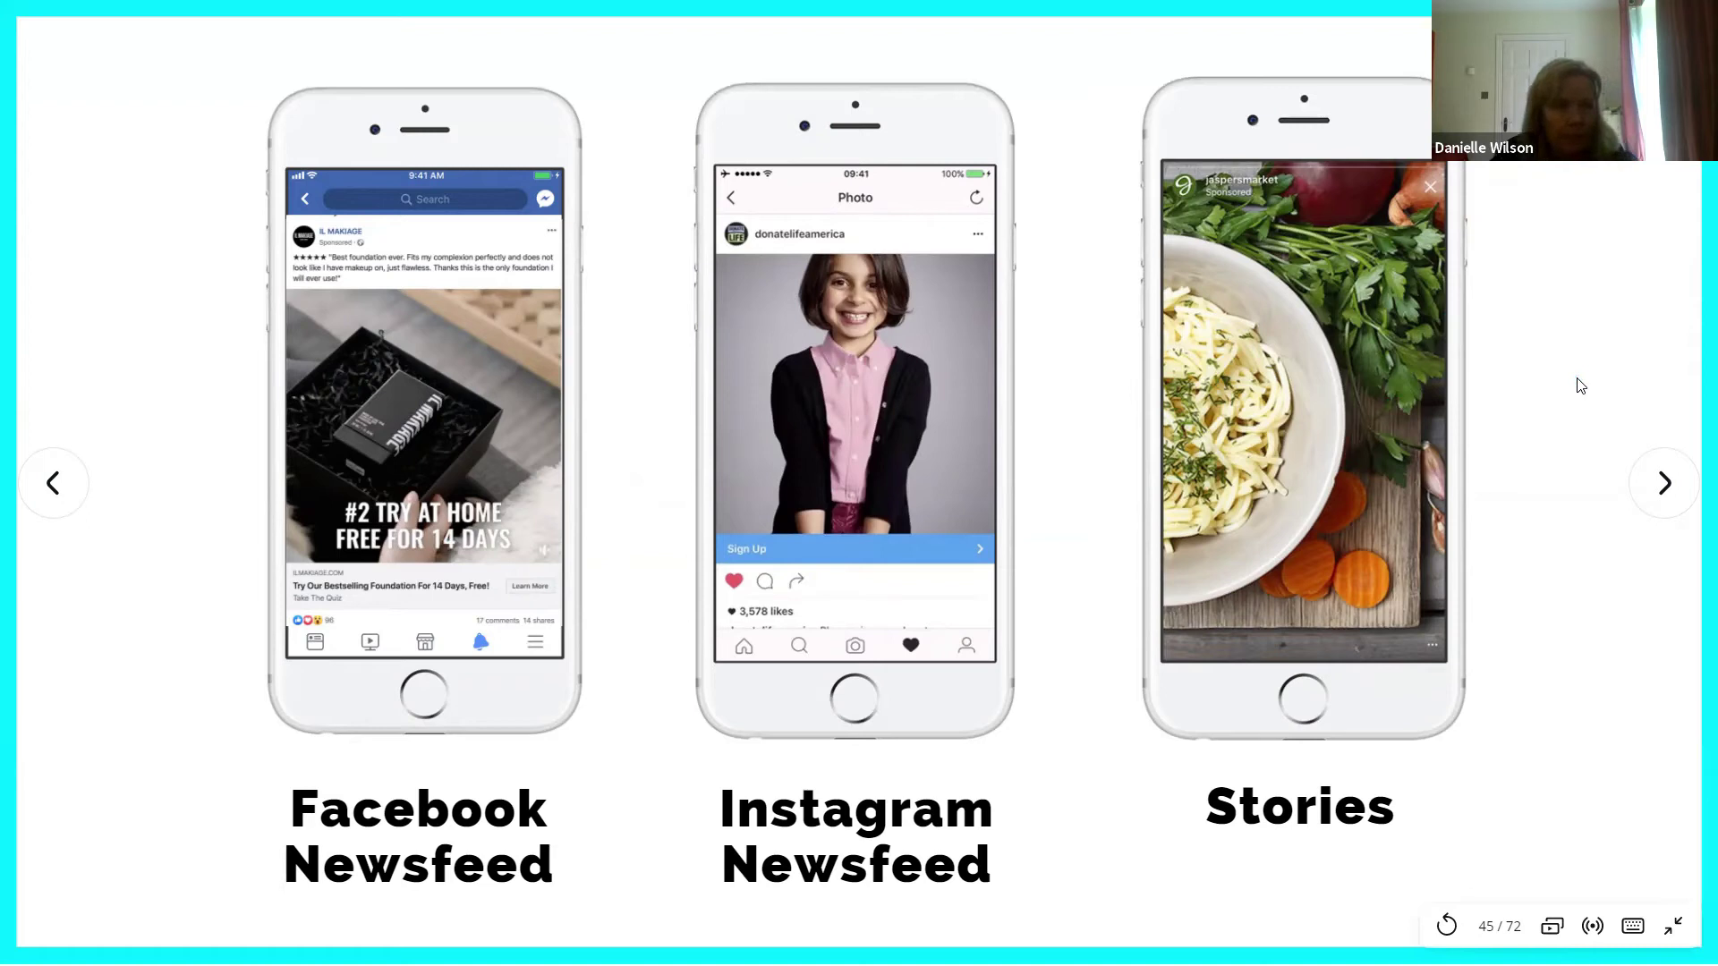
pyautogui.click(1670, 481)
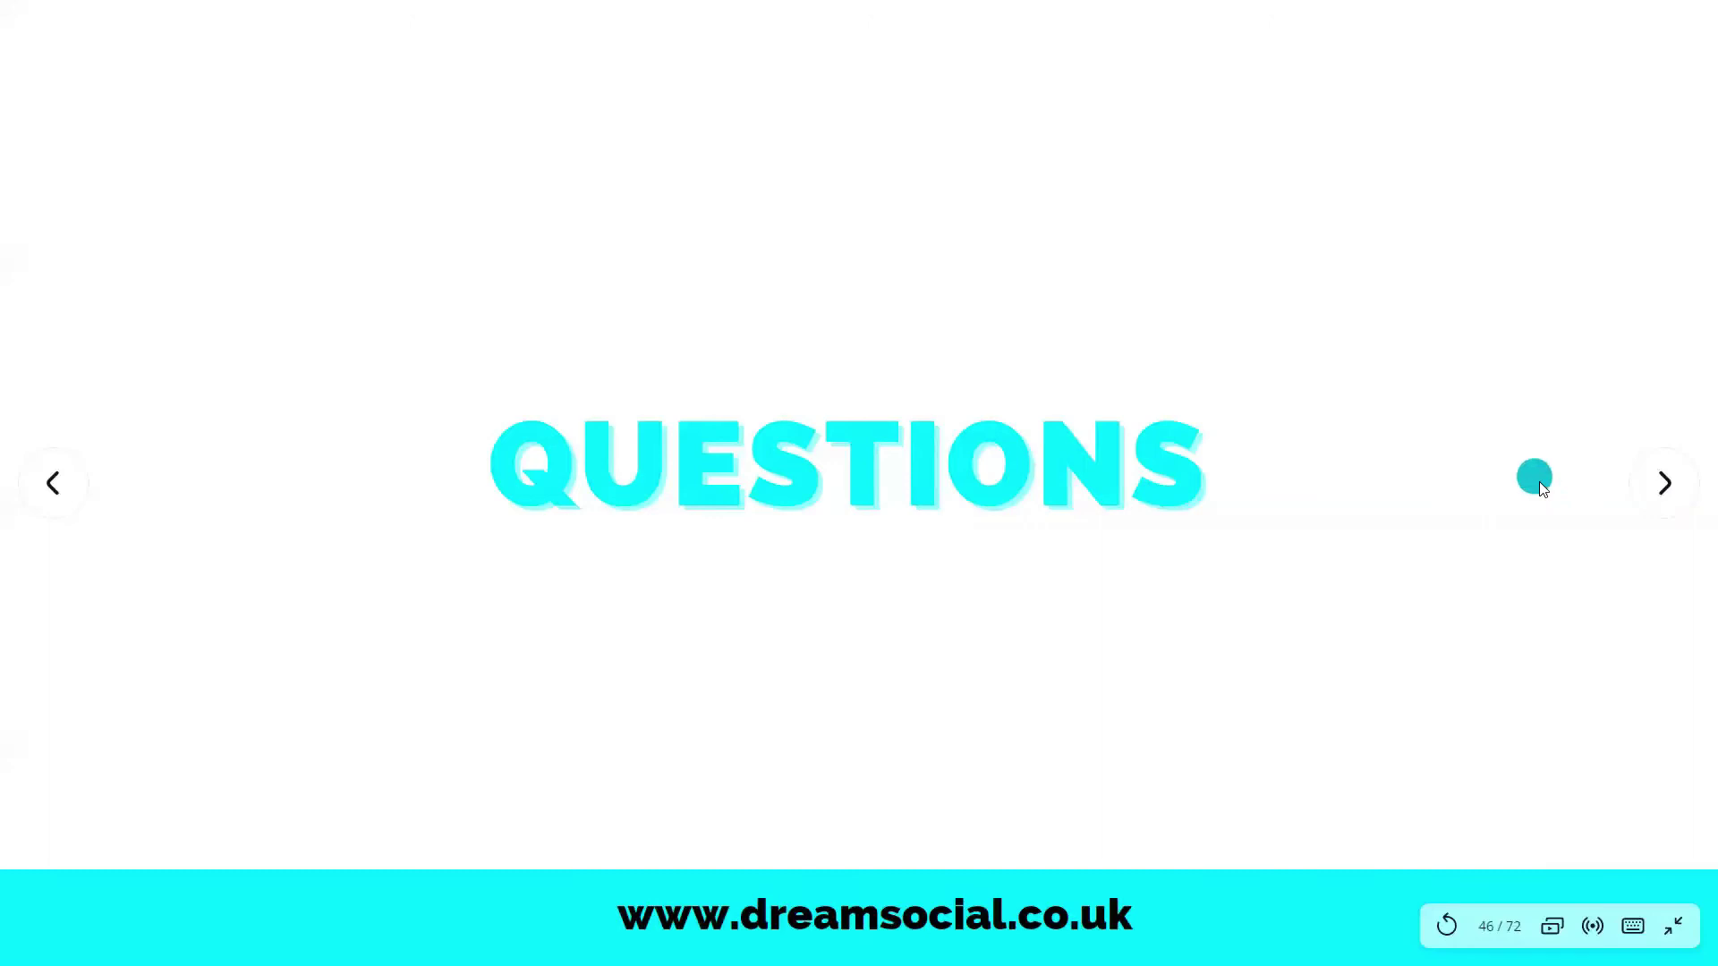
pyautogui.click(1659, 483)
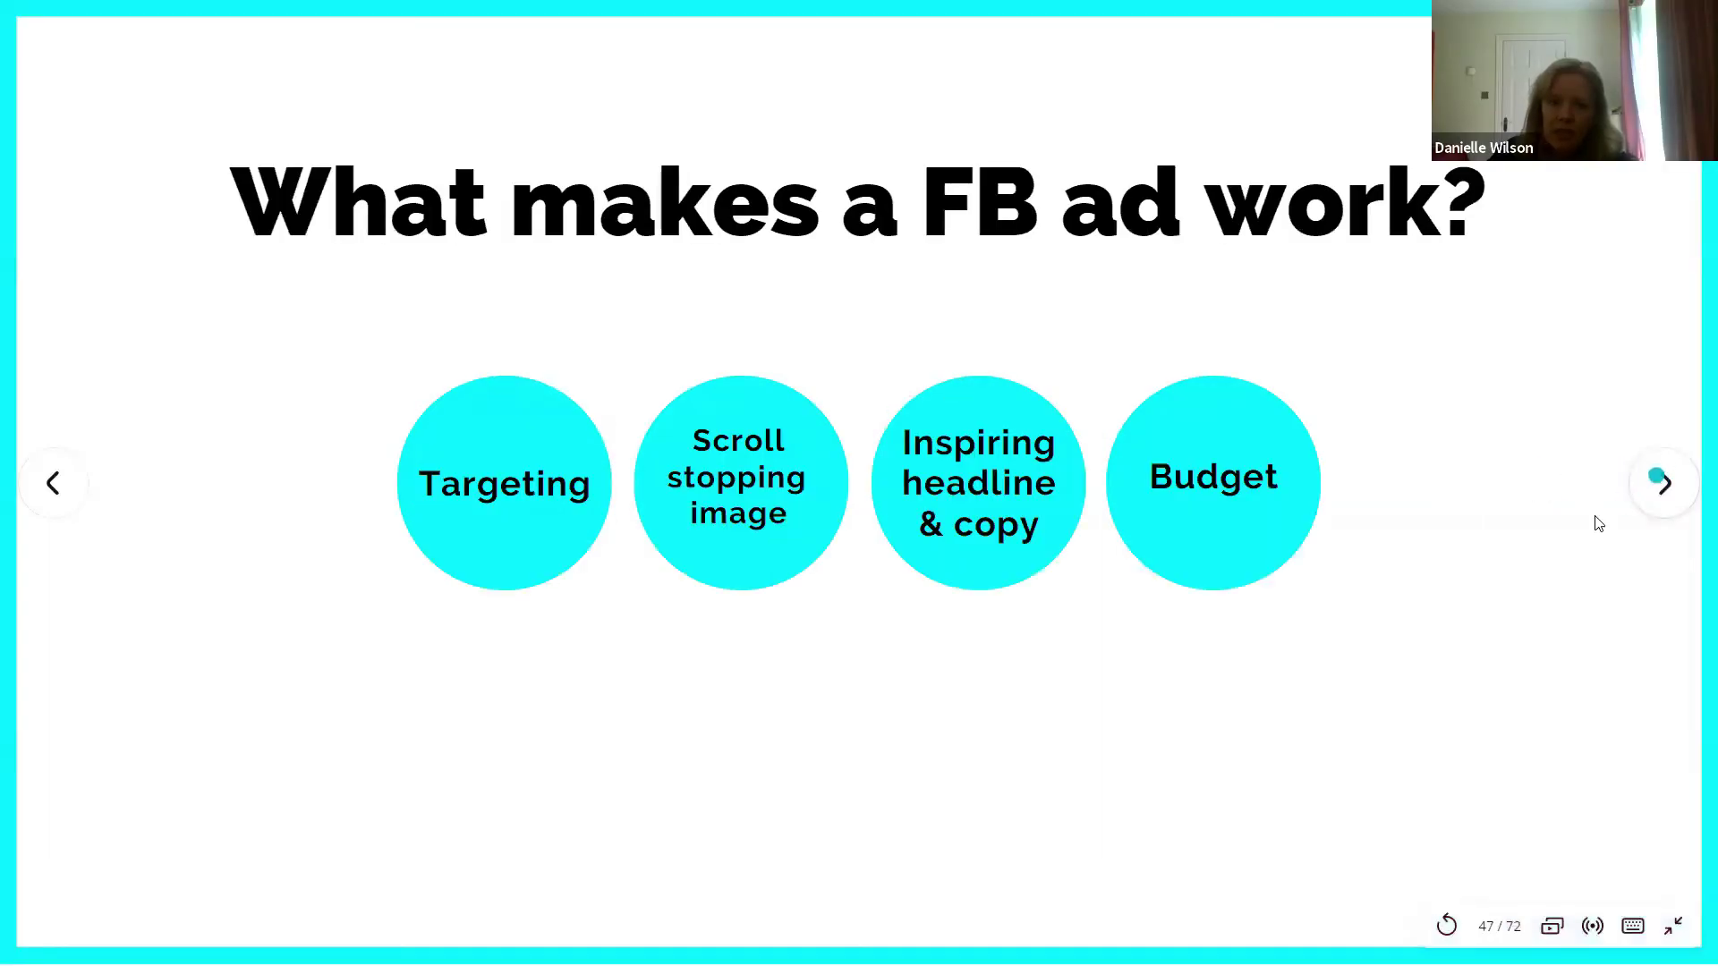
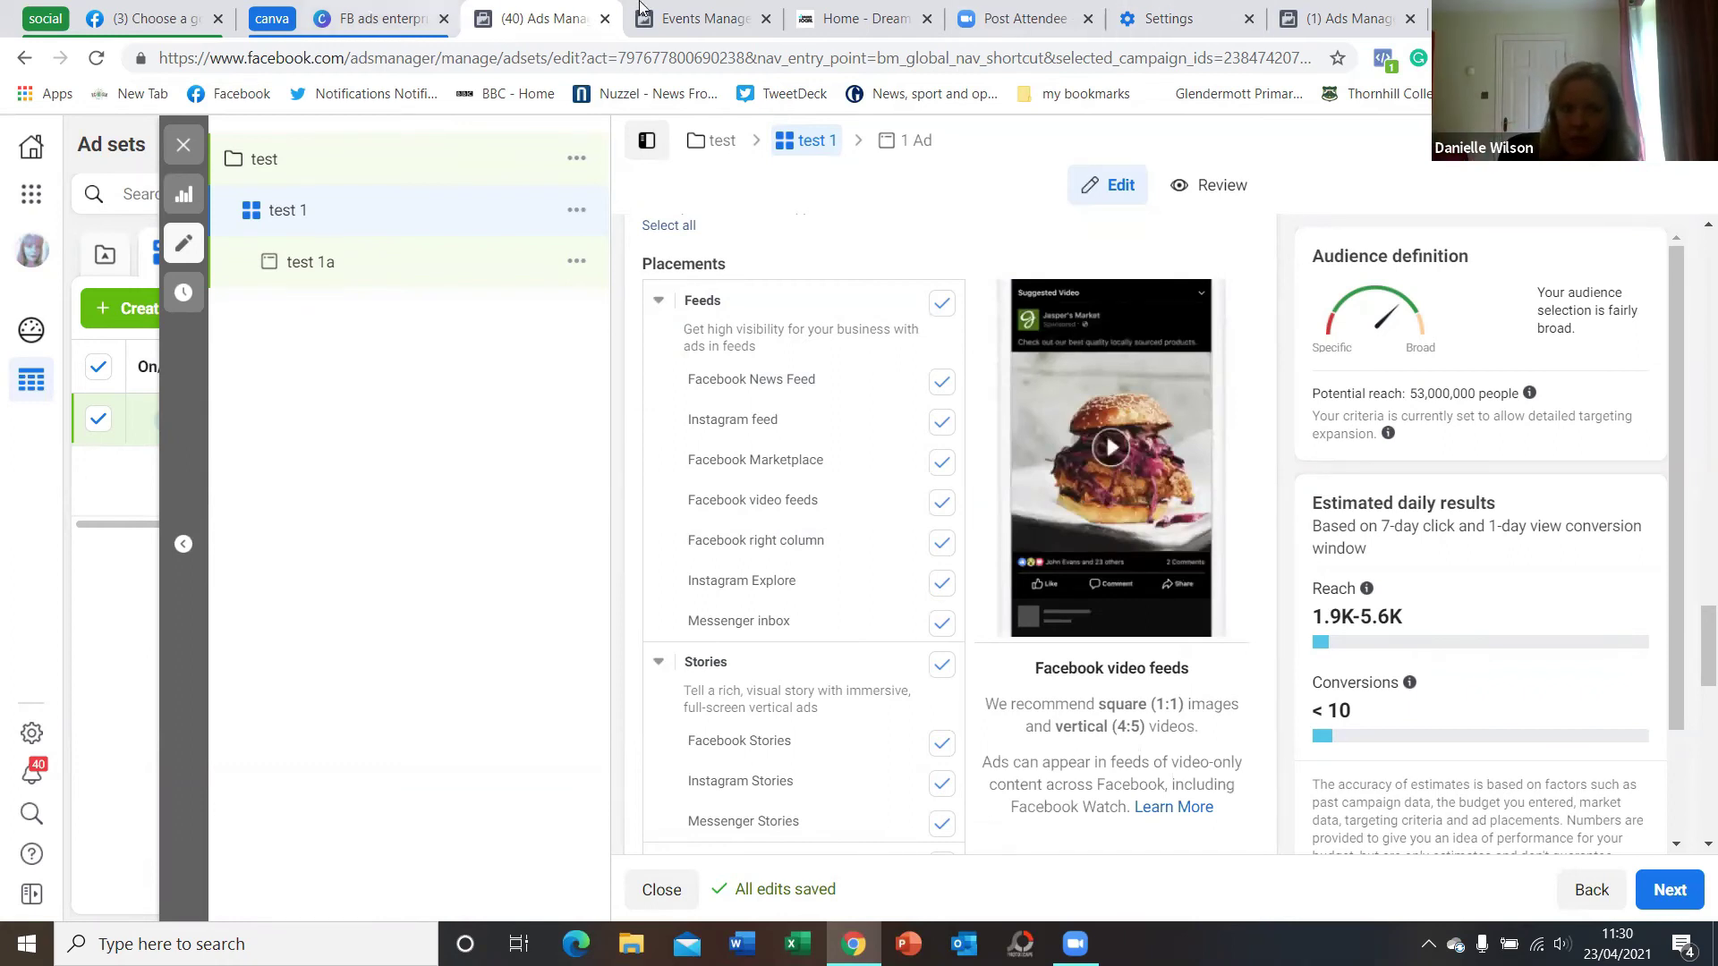
# Switch to the Facebook Ad Centre page and open the ad form for getting more website visitors
pyautogui.click(173, 15)
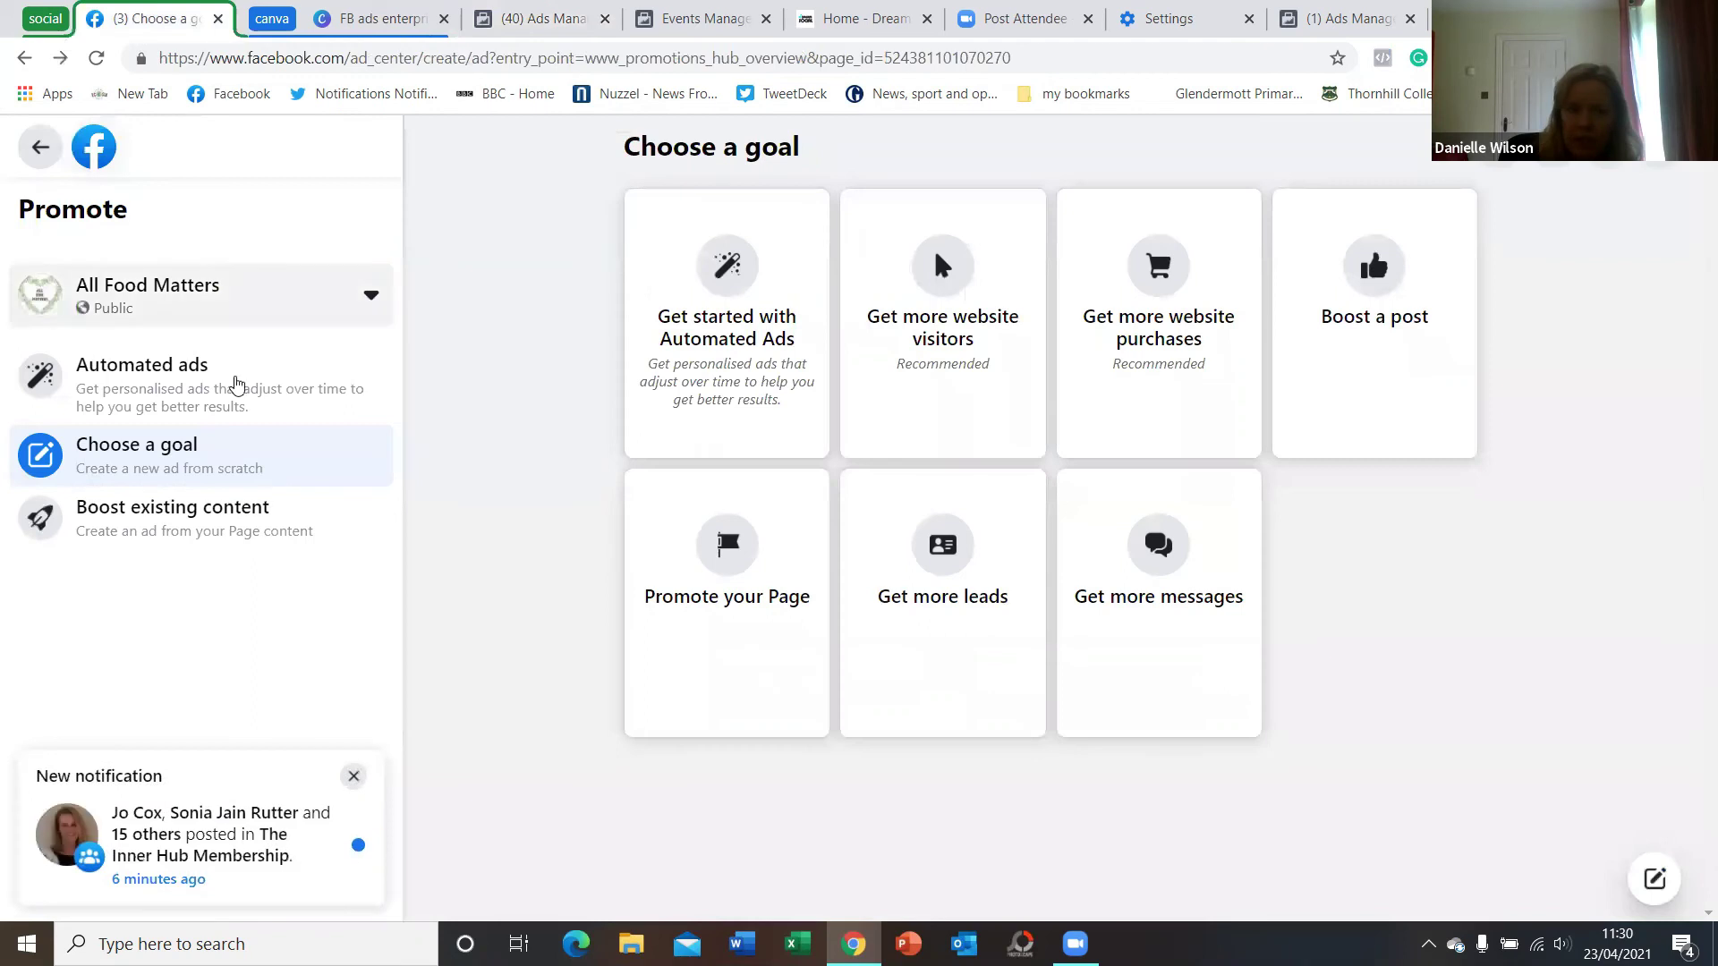
pyautogui.click(954, 362)
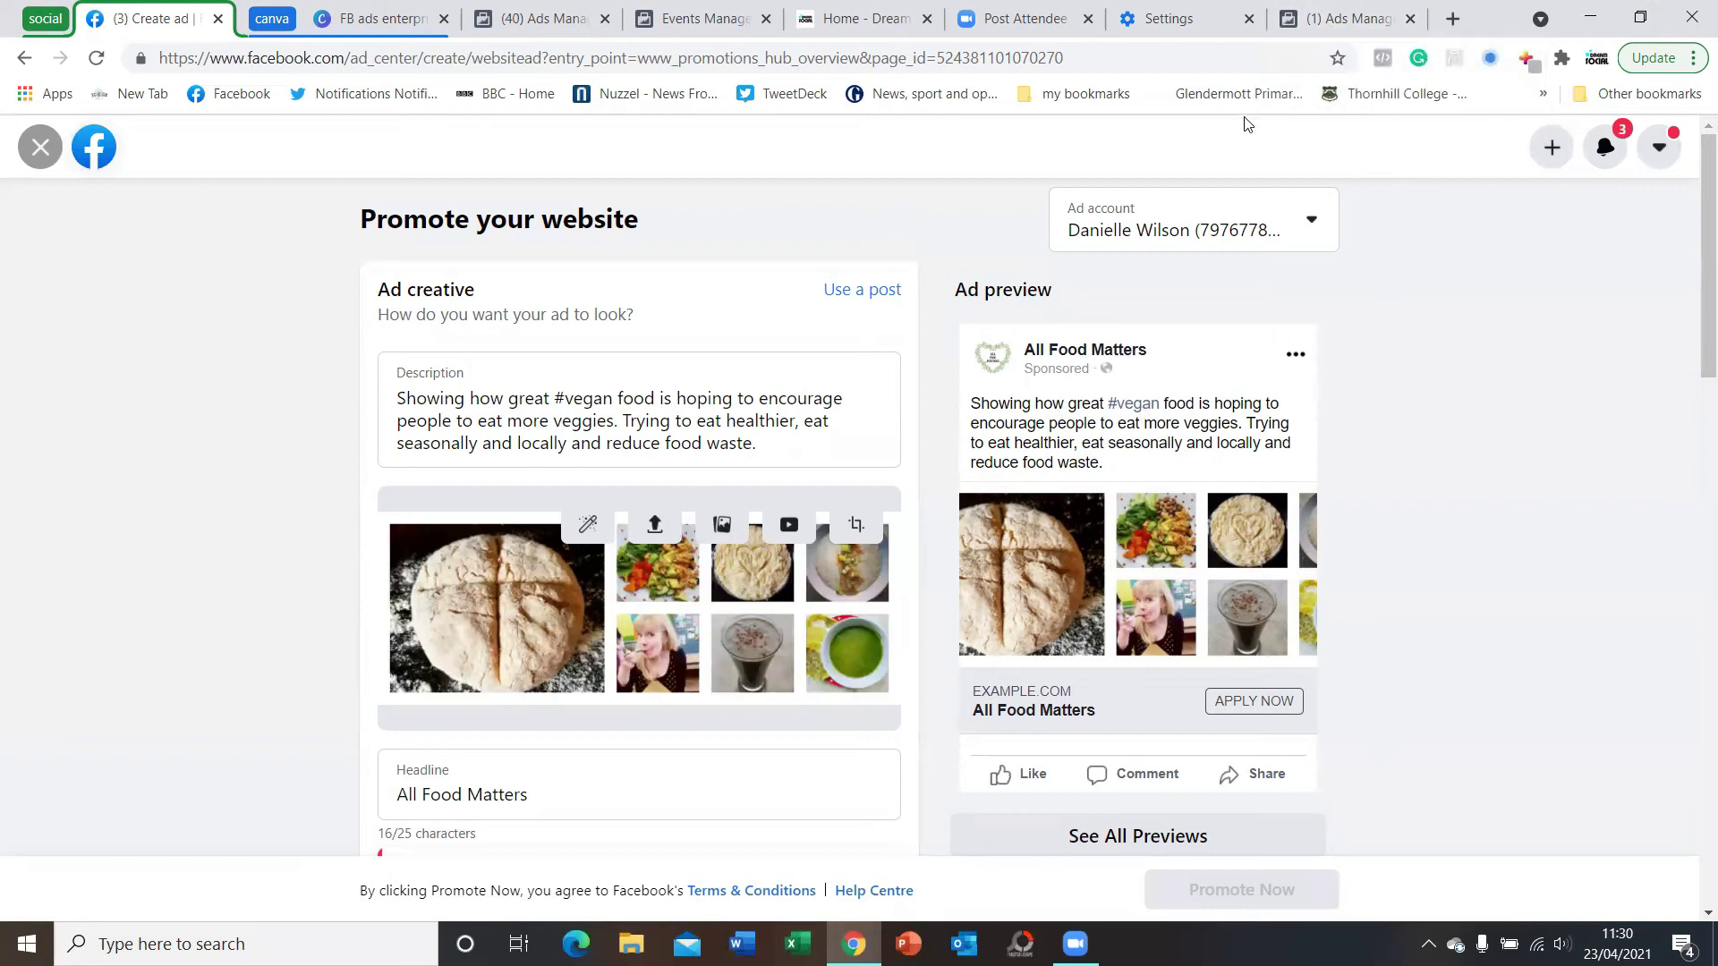
# Return to the test 1 ad set in Ads Manager and look through its Feeds, Stories and In-stream placements
pyautogui.click(533, 27)
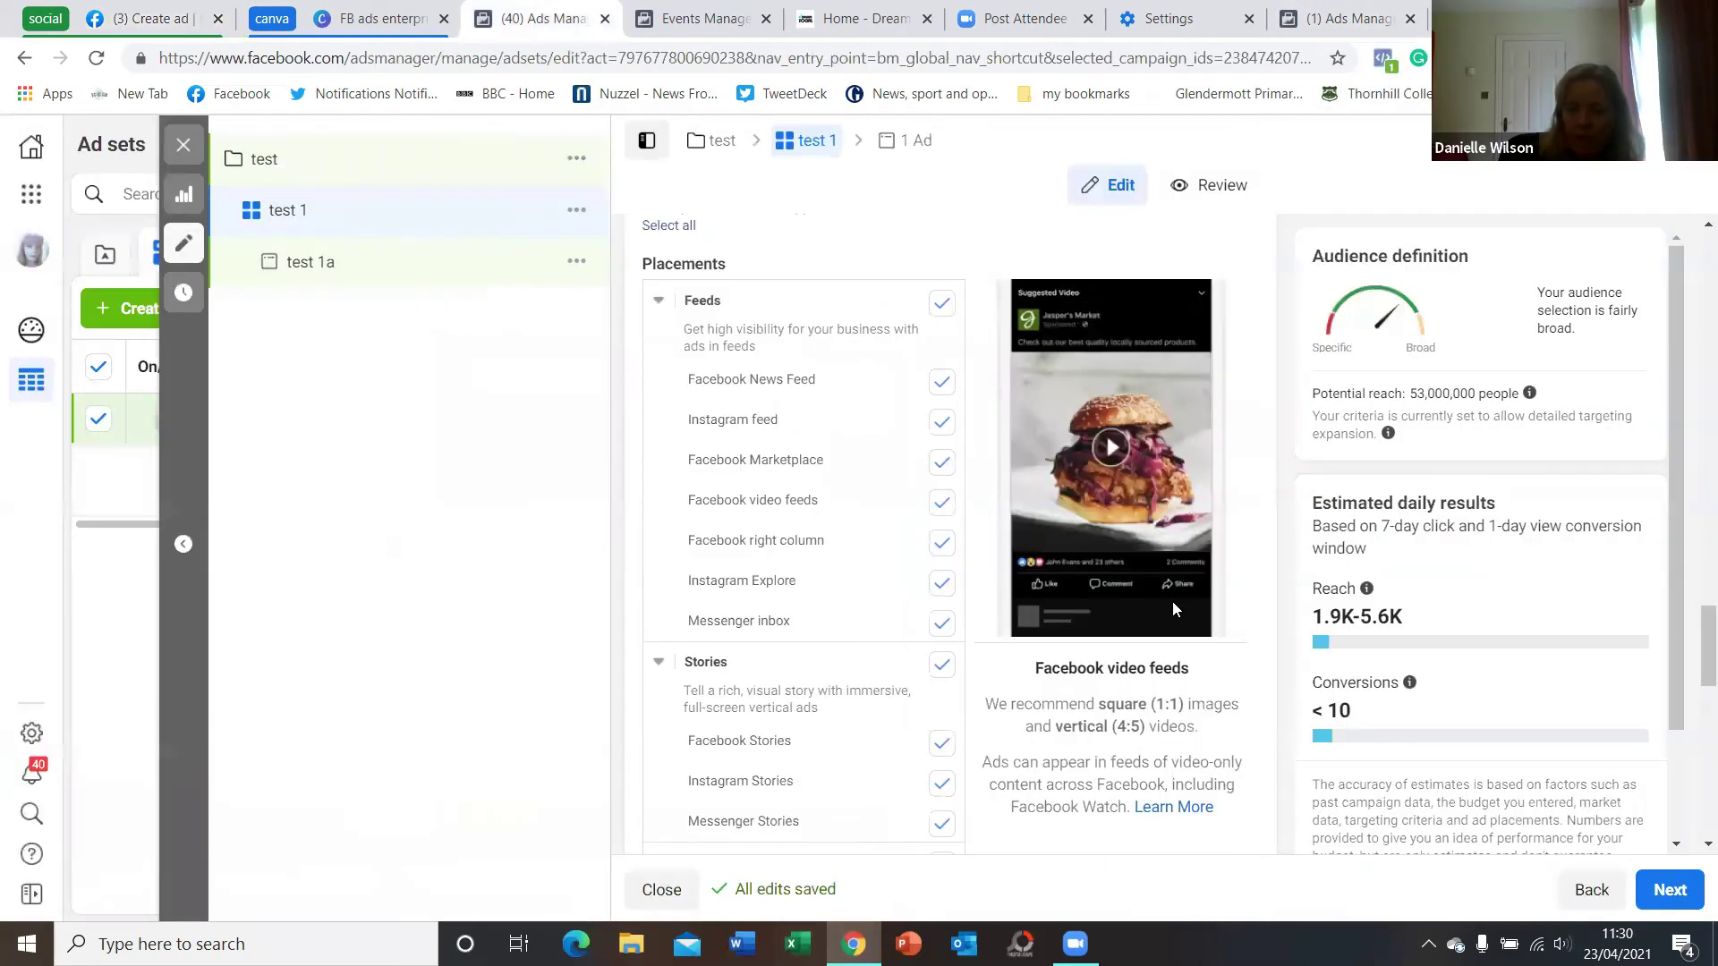
pyautogui.scroll(2, 962, 662)
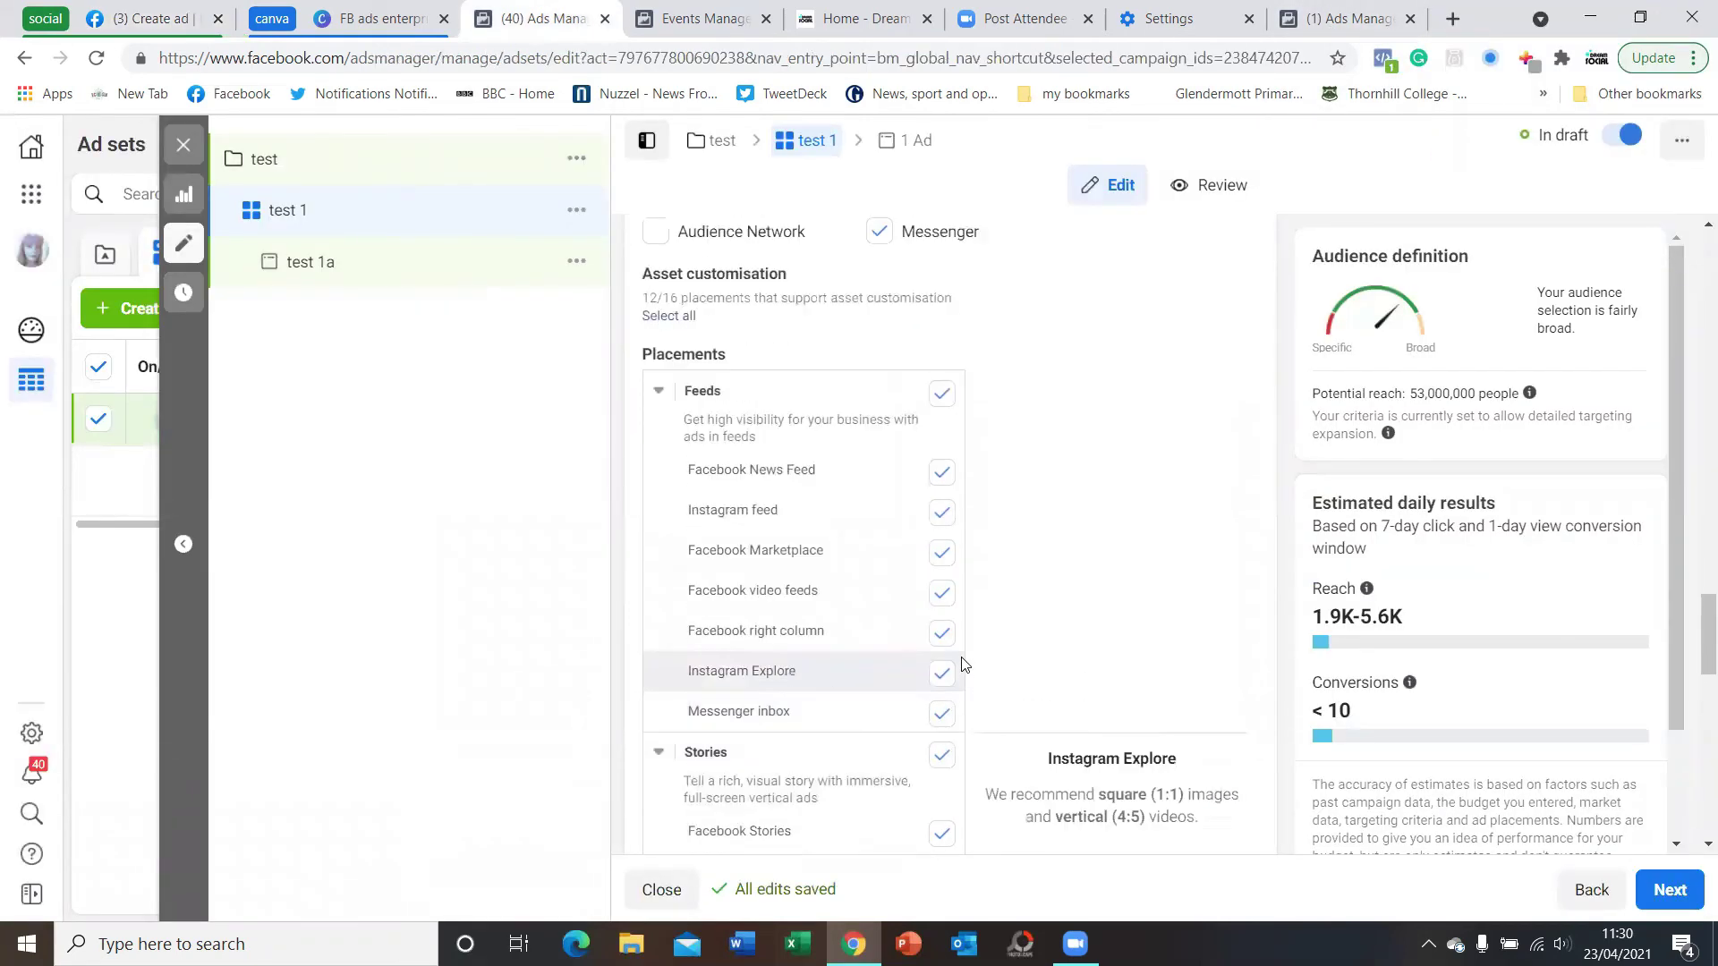
pyautogui.scroll(-3, 962, 662)
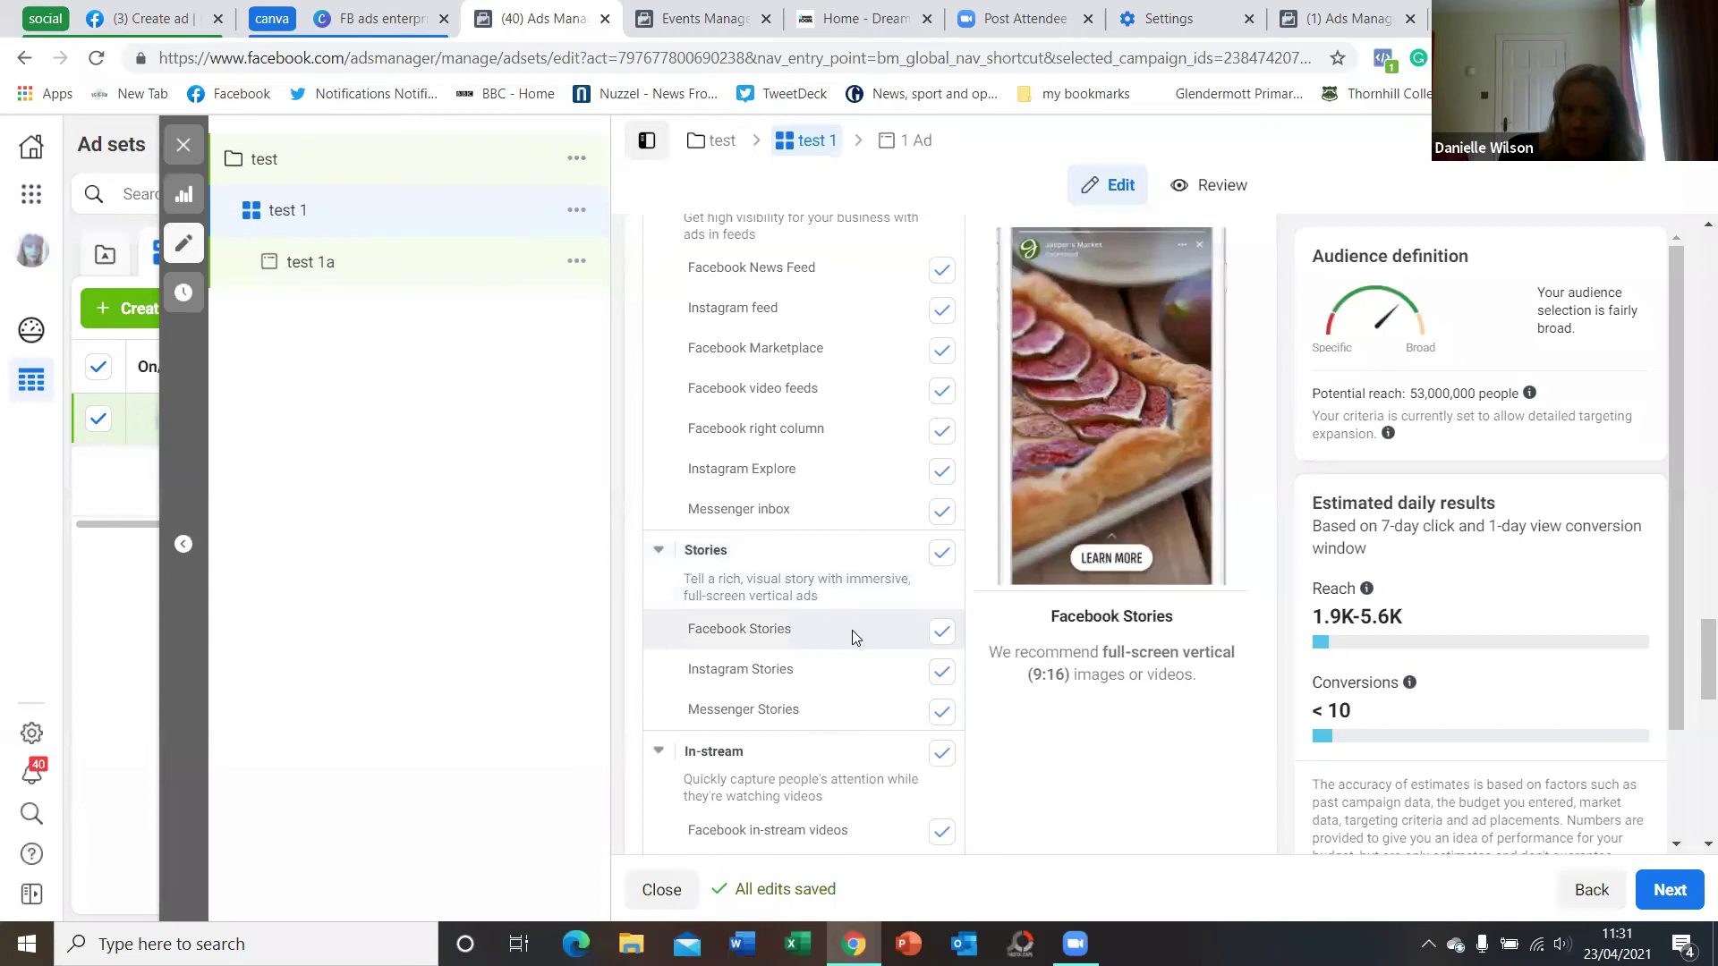
pyautogui.scroll(-3, 863, 410)
pyautogui.scroll(3, 809, 606)
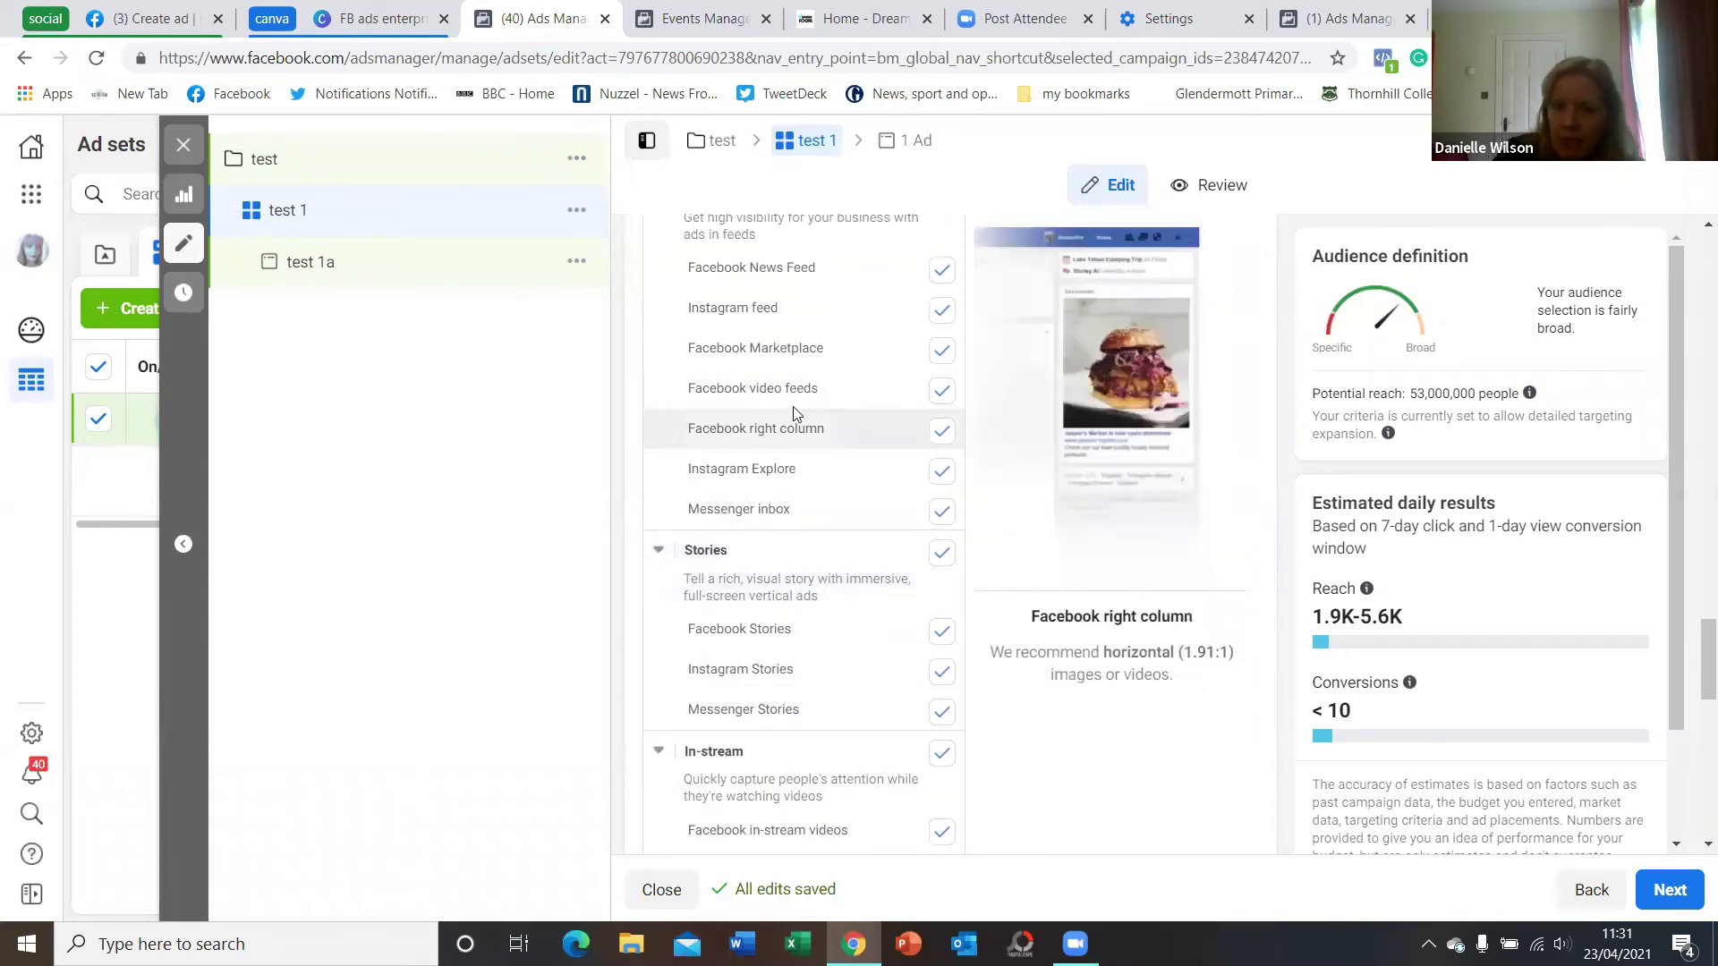
# Turn on dynamic creative for the test 1 ad set and accept how ads are created with it
pyautogui.scroll(5, 844, 651)
pyautogui.scroll(15, 856, 699)
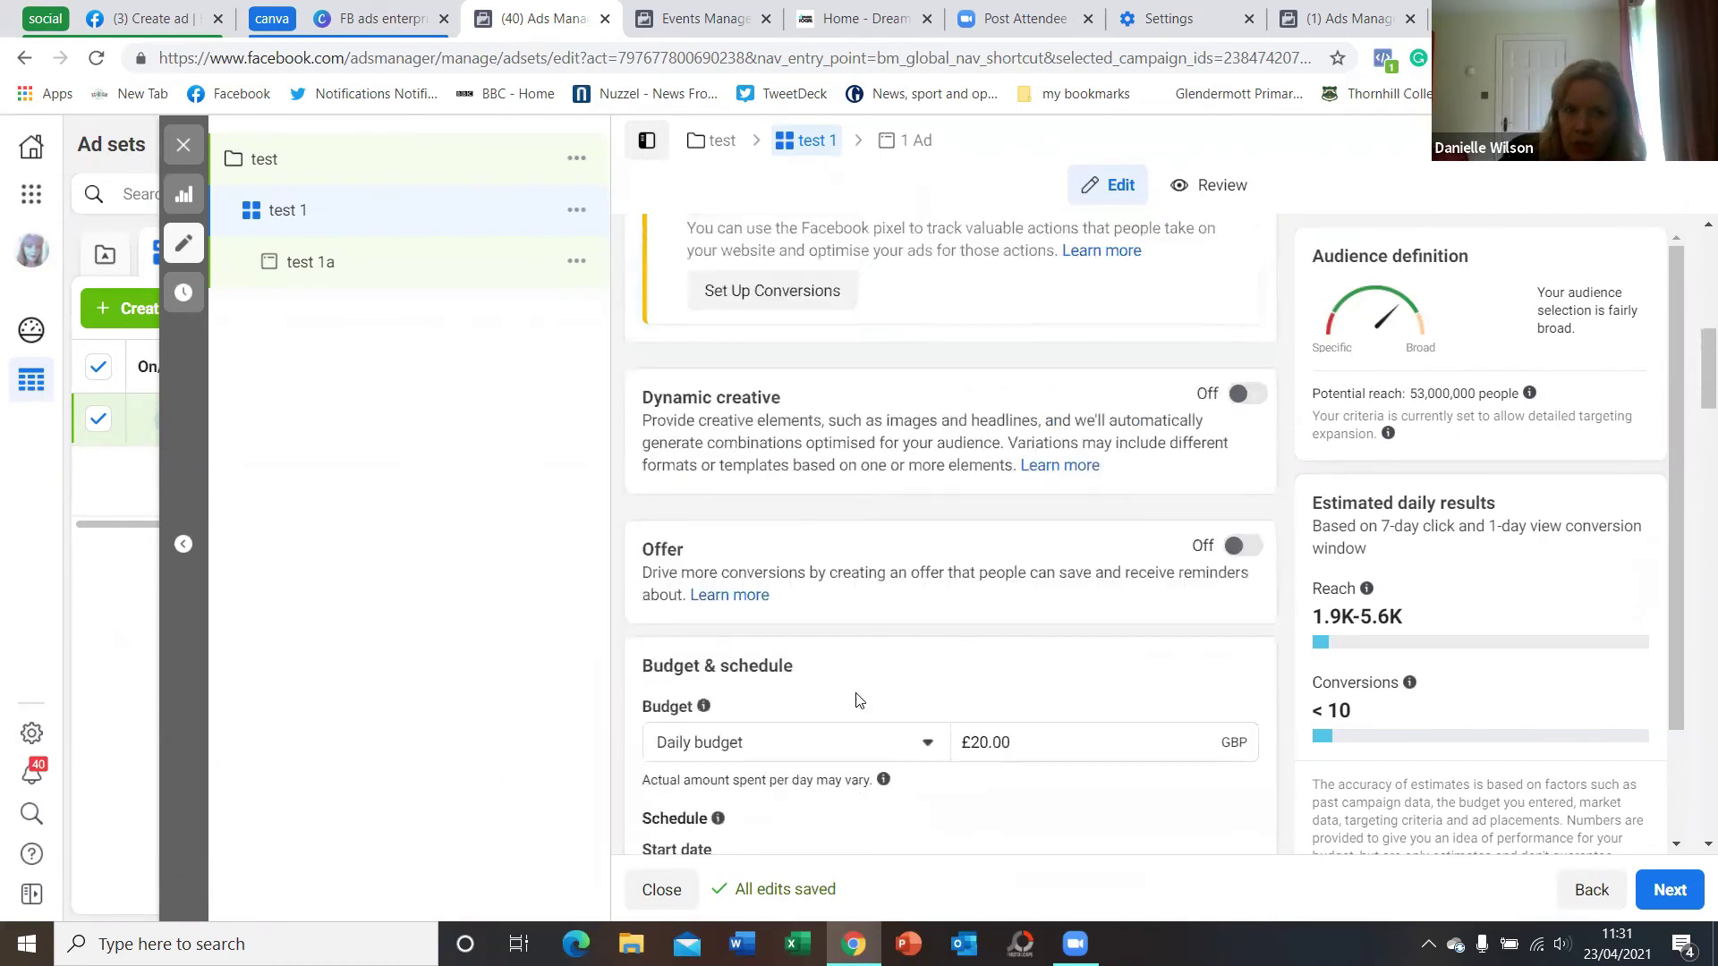
pyautogui.scroll(4, 857, 699)
pyautogui.scroll(-4, 856, 699)
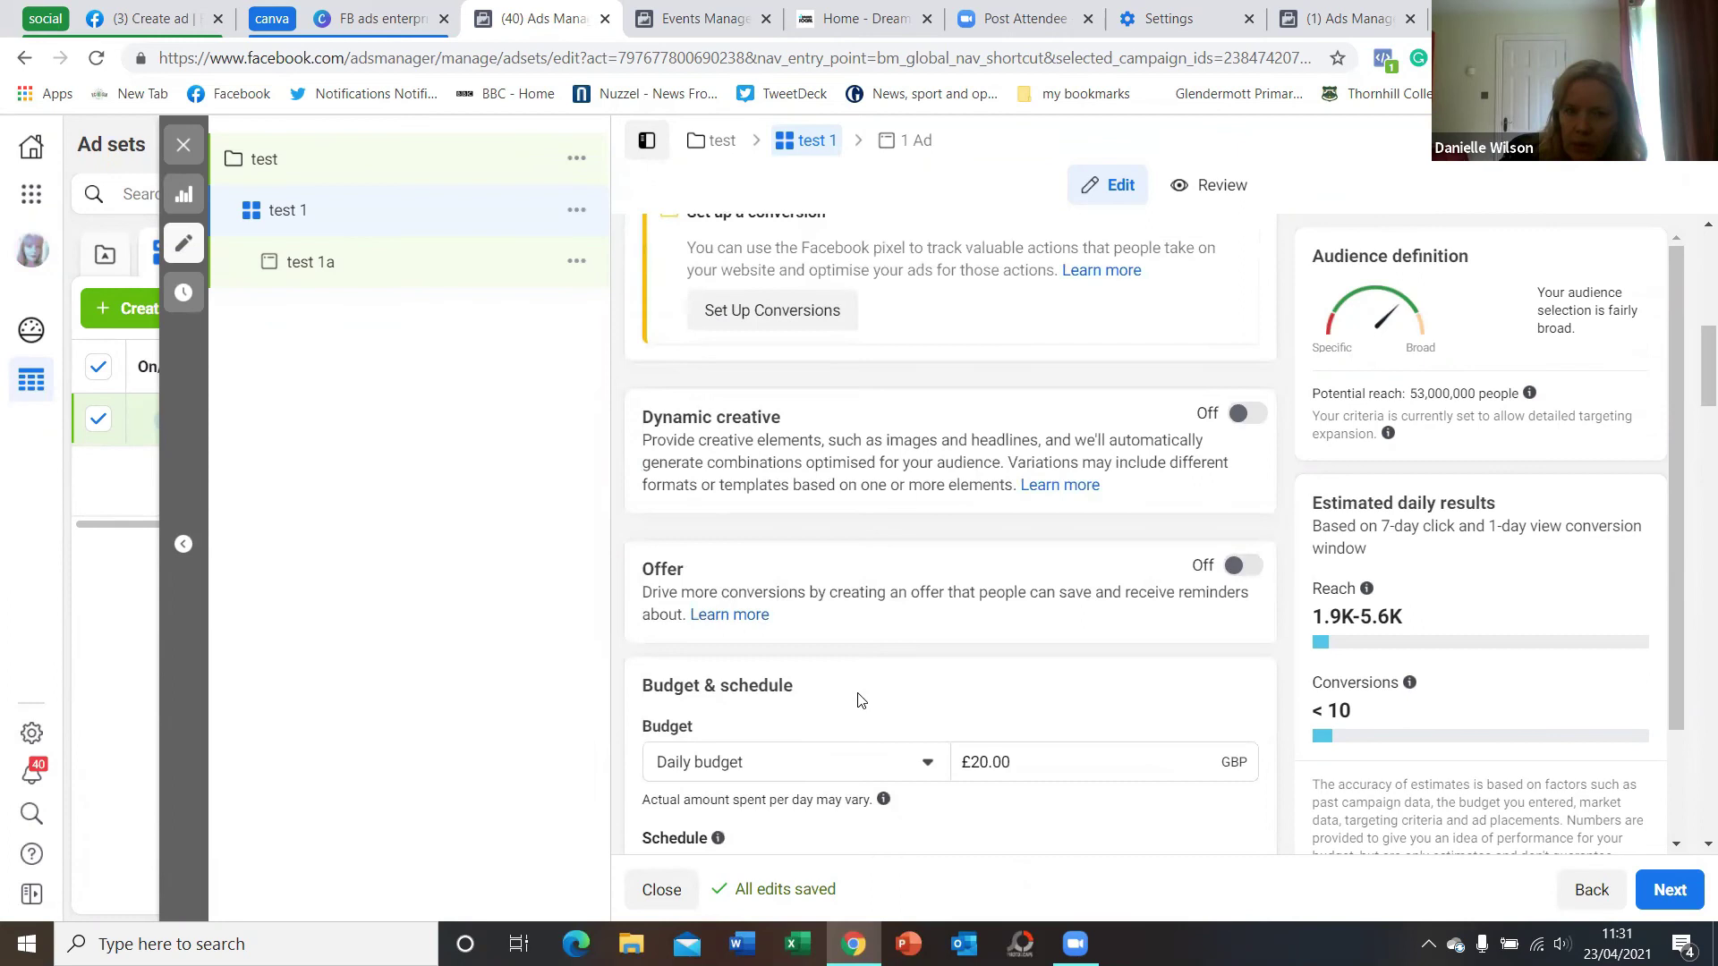
pyautogui.scroll(5, 859, 698)
pyautogui.scroll(-2, 859, 696)
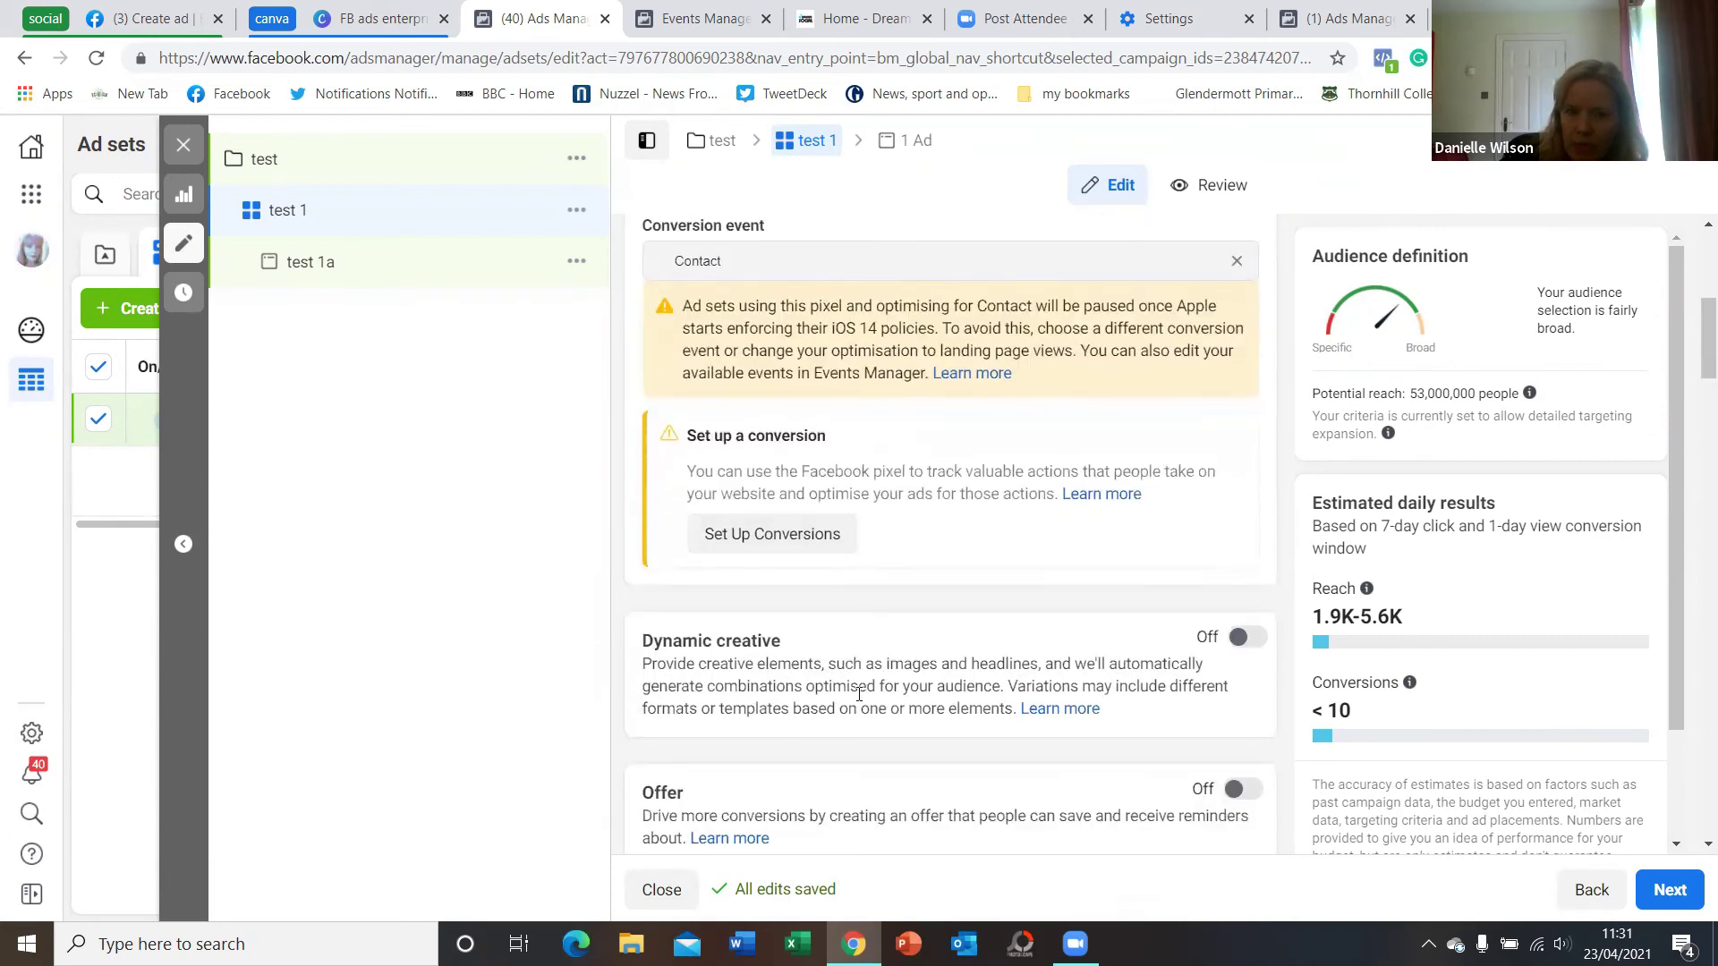
pyautogui.scroll(1, 859, 695)
pyautogui.scroll(-3, 859, 700)
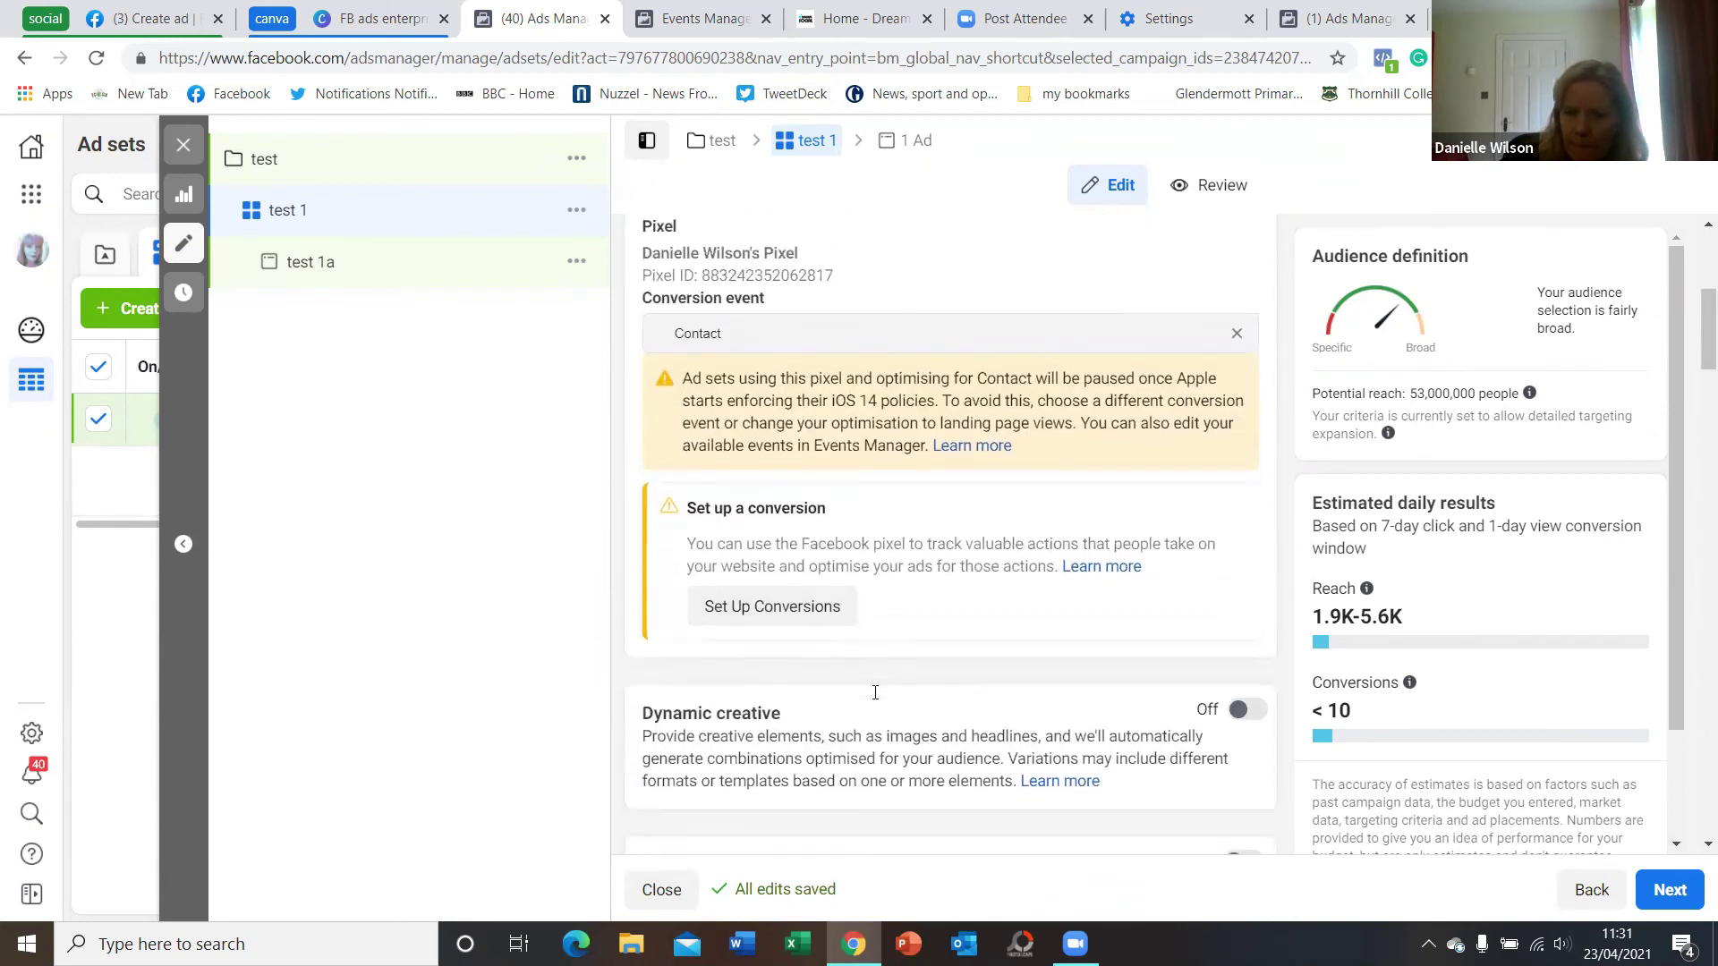
pyautogui.click(1242, 414)
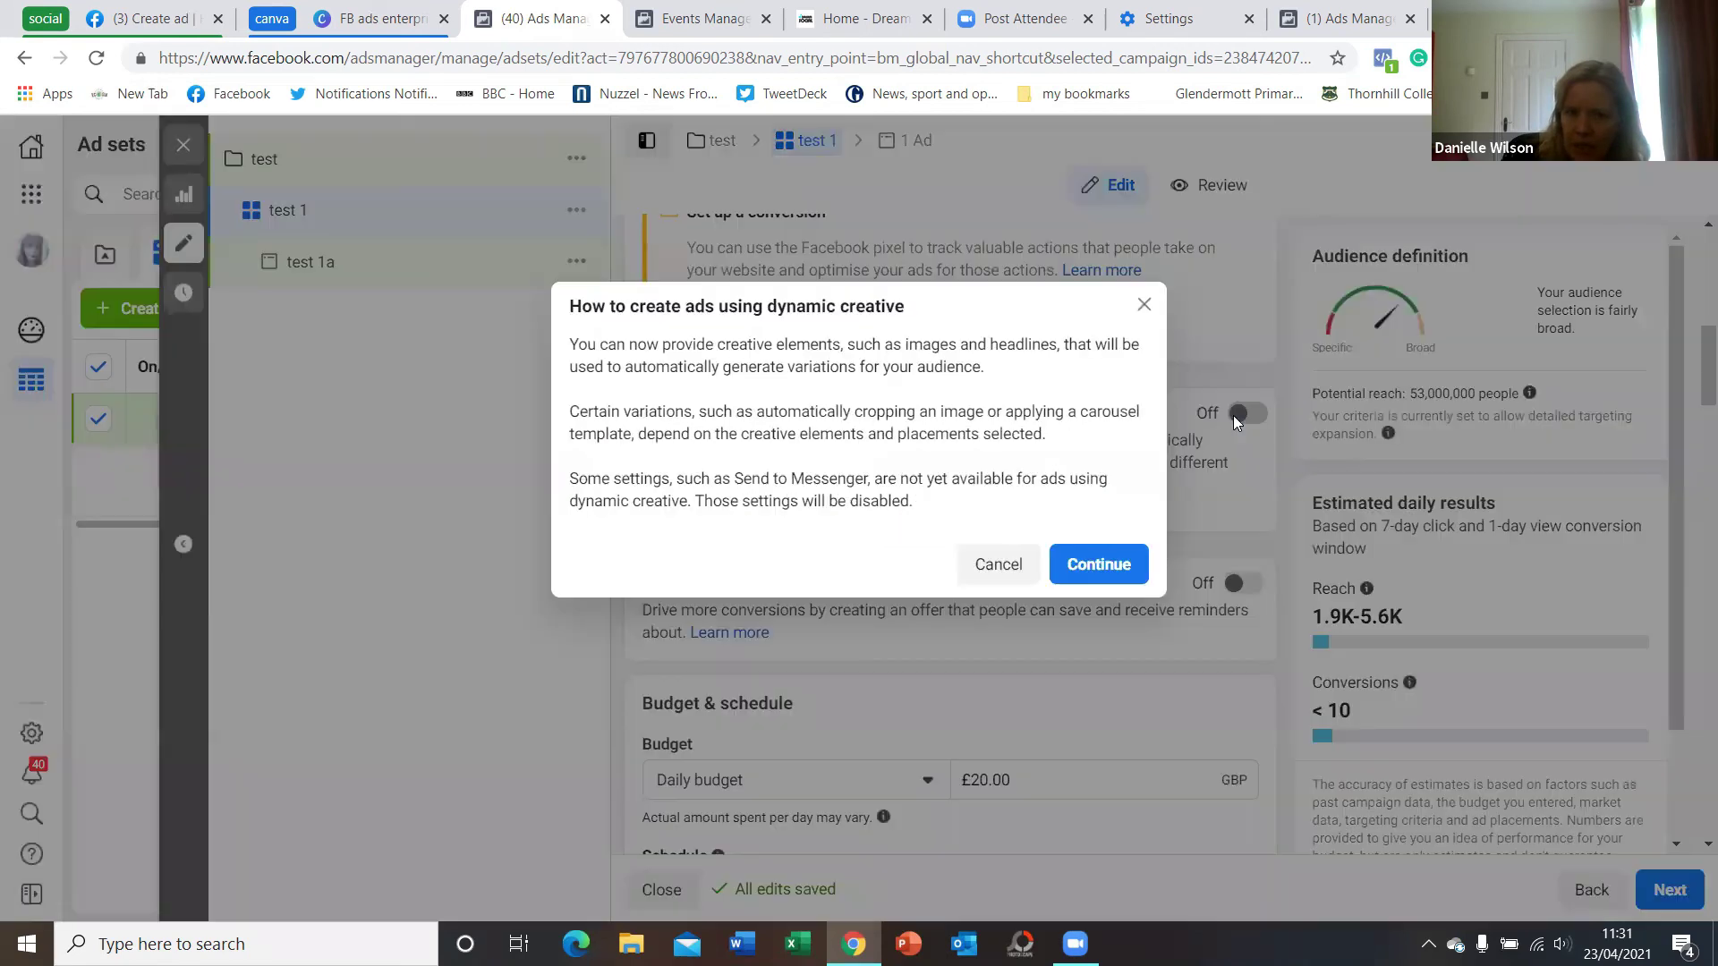
pyautogui.click(1100, 573)
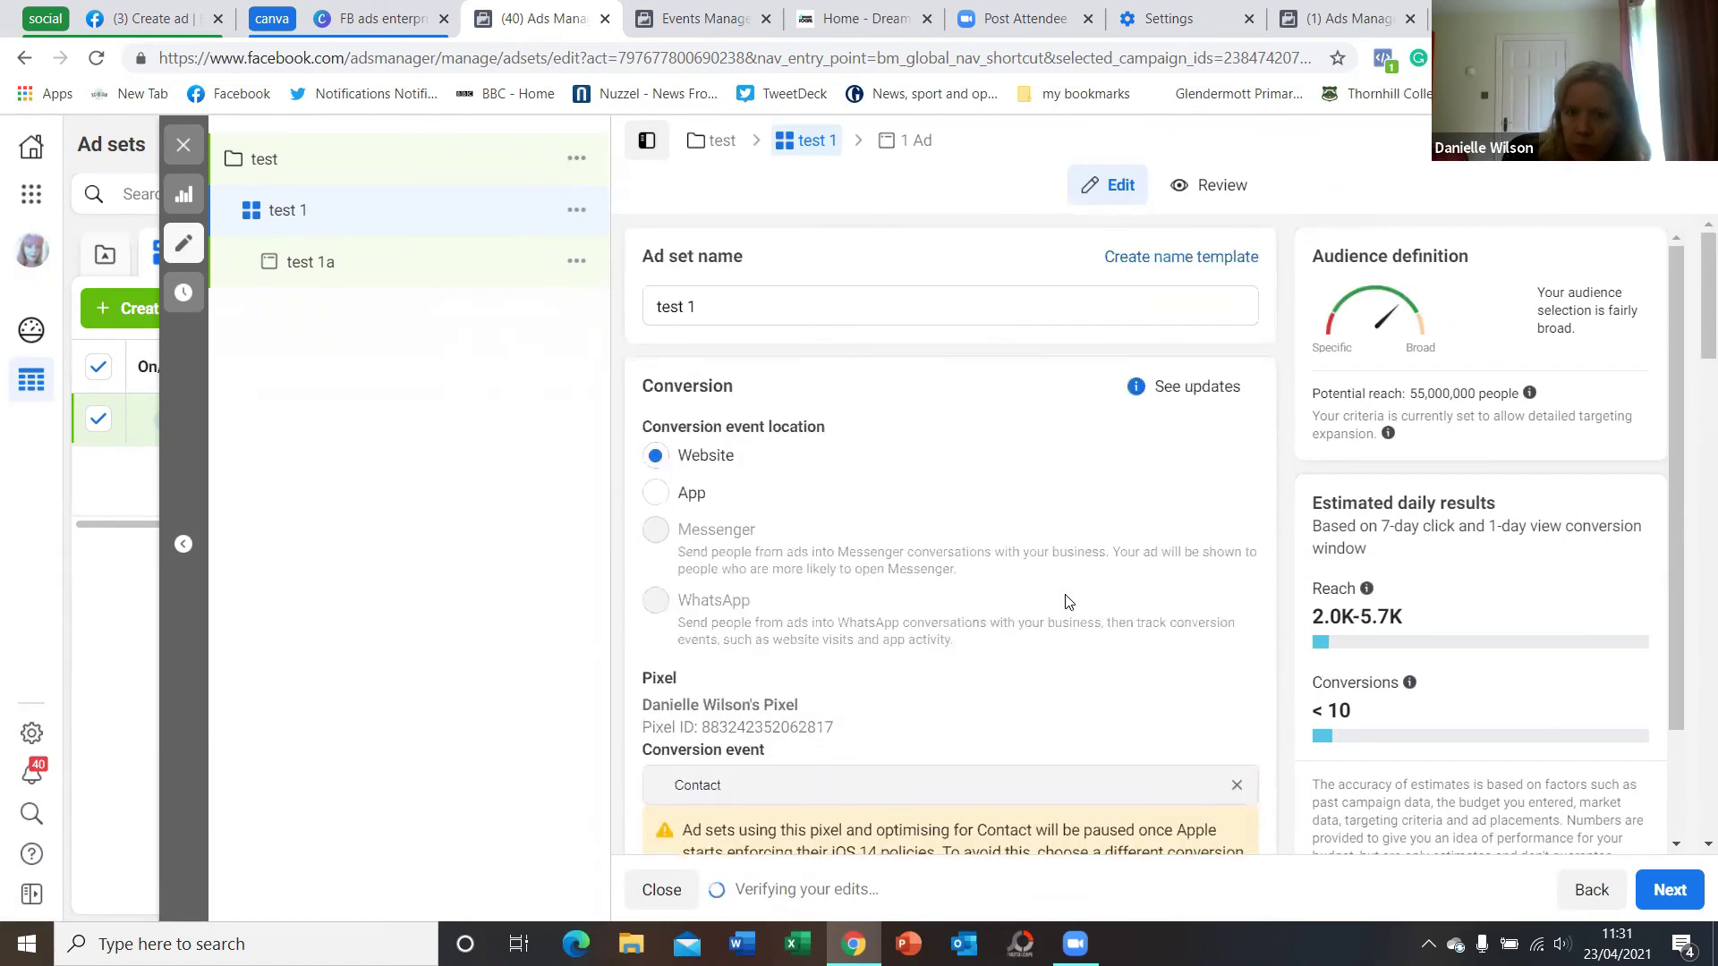
# Review the test 1 ad set's budget, audience, placement and optimisation settings, and turn dynamic creative off
pyautogui.scroll(-5, 1068, 602)
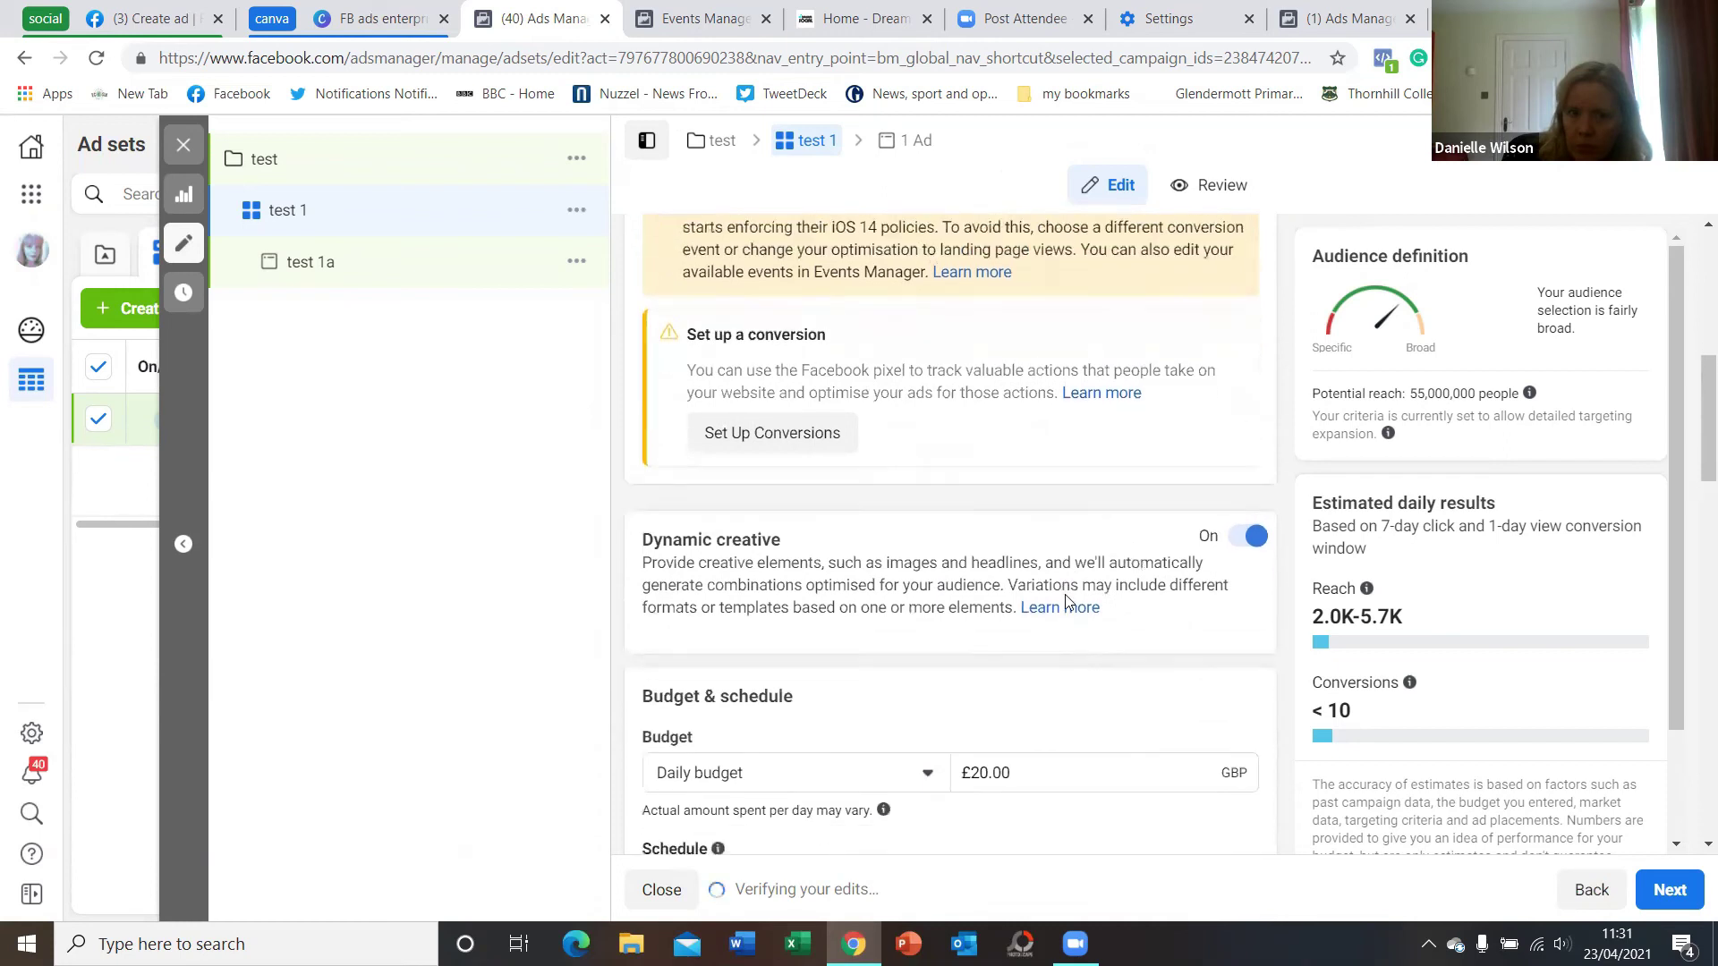
pyautogui.scroll(-5, 1067, 601)
pyautogui.scroll(-10, 1067, 601)
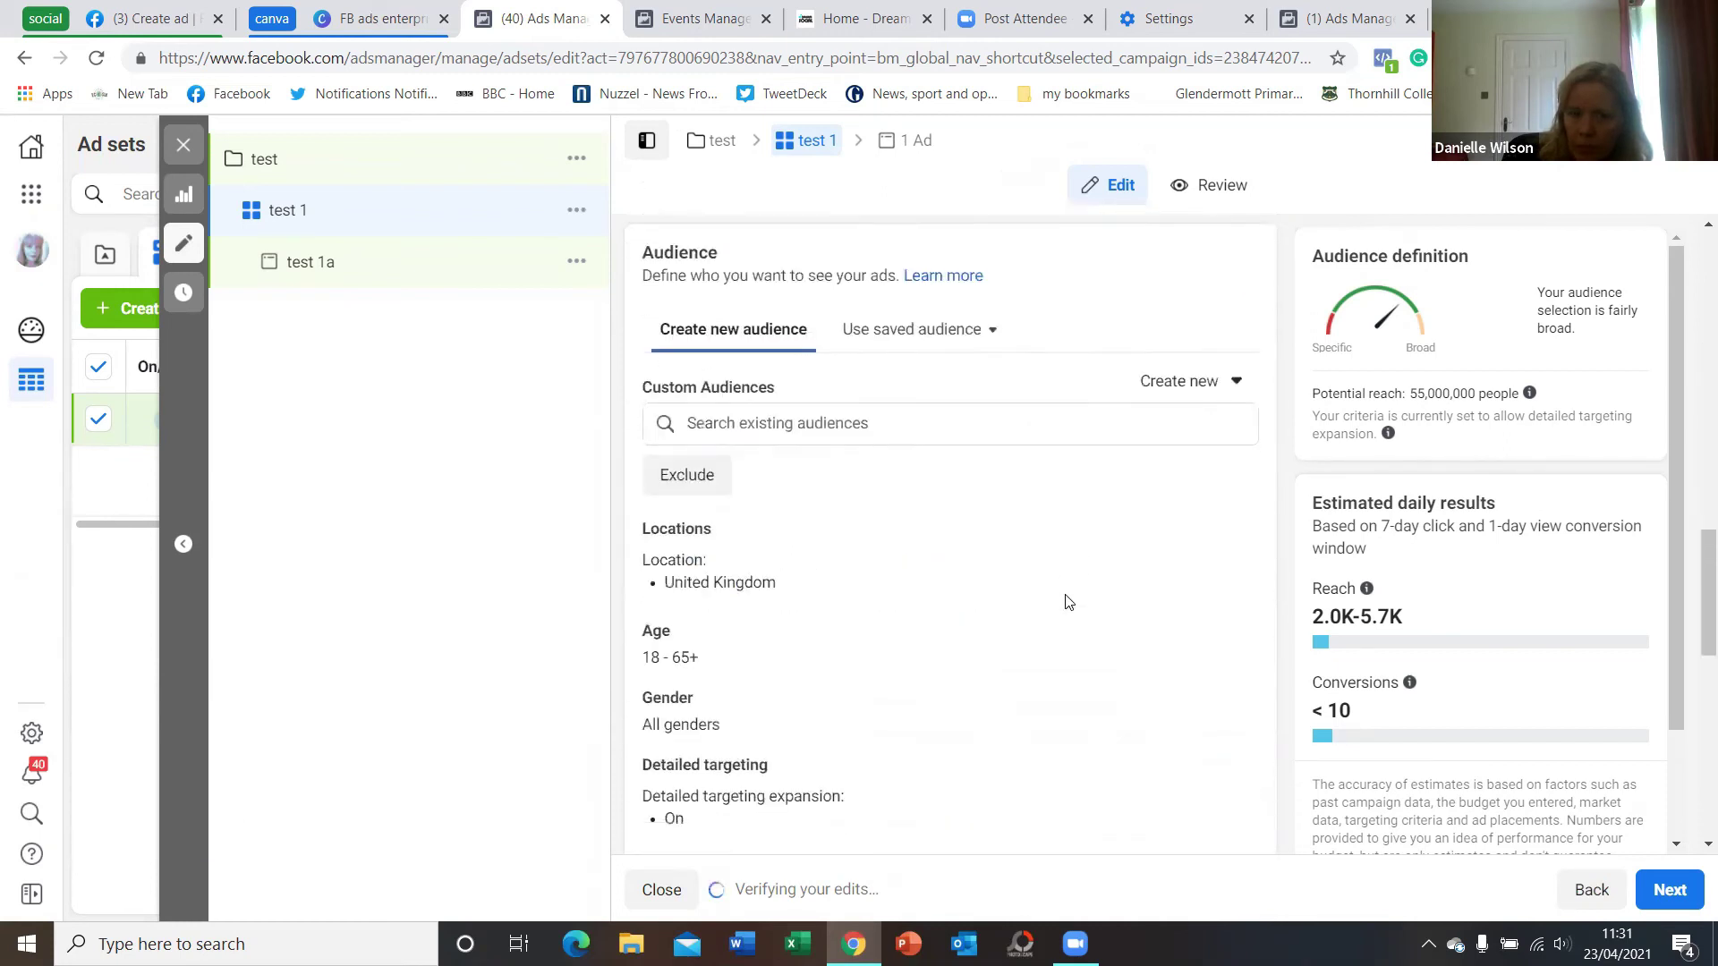
pyautogui.scroll(-6, 1068, 601)
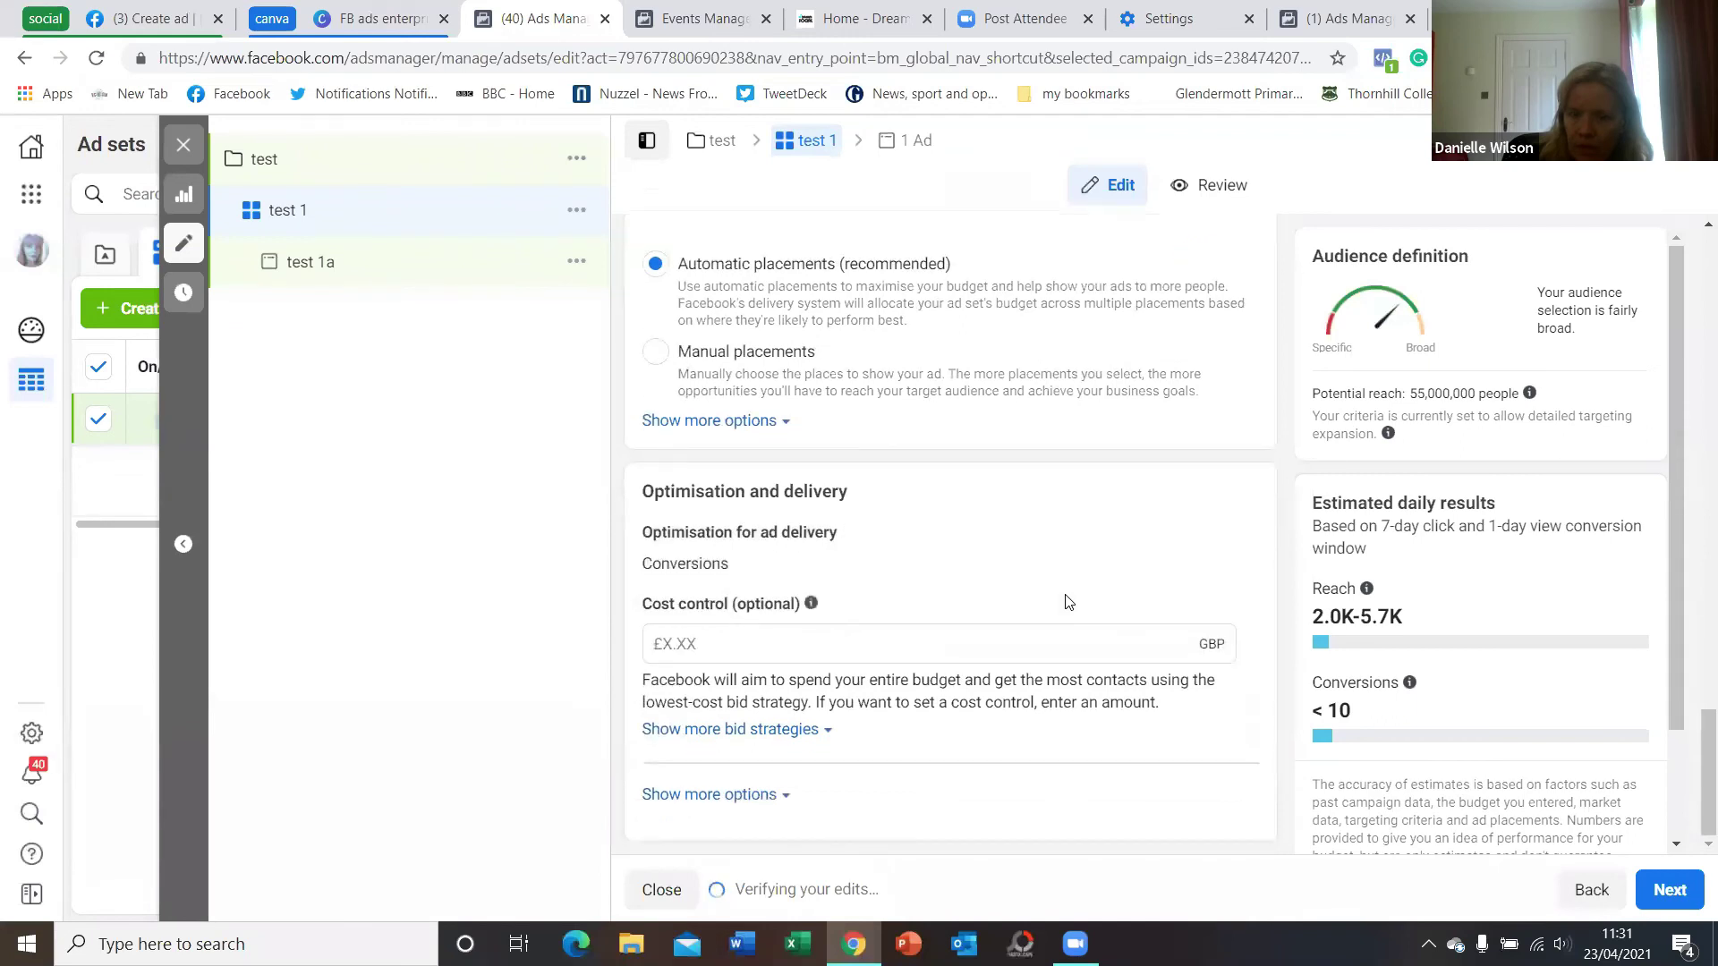
pyautogui.scroll(20, 1117, 605)
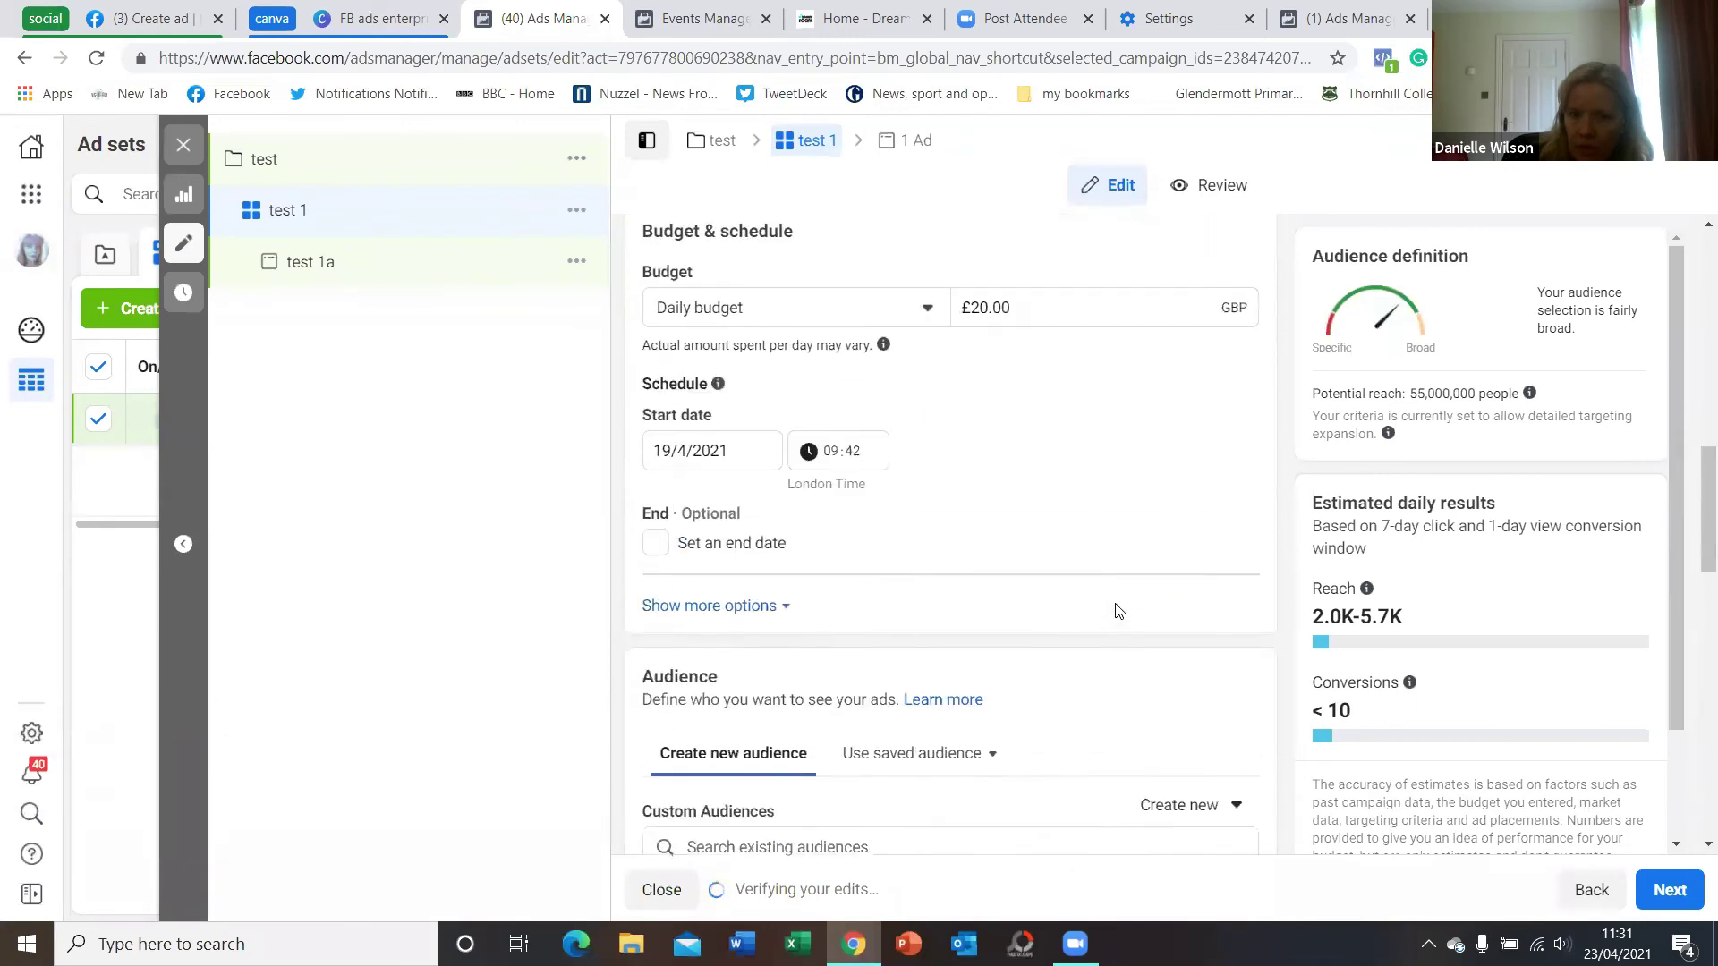
pyautogui.scroll(2, 1116, 605)
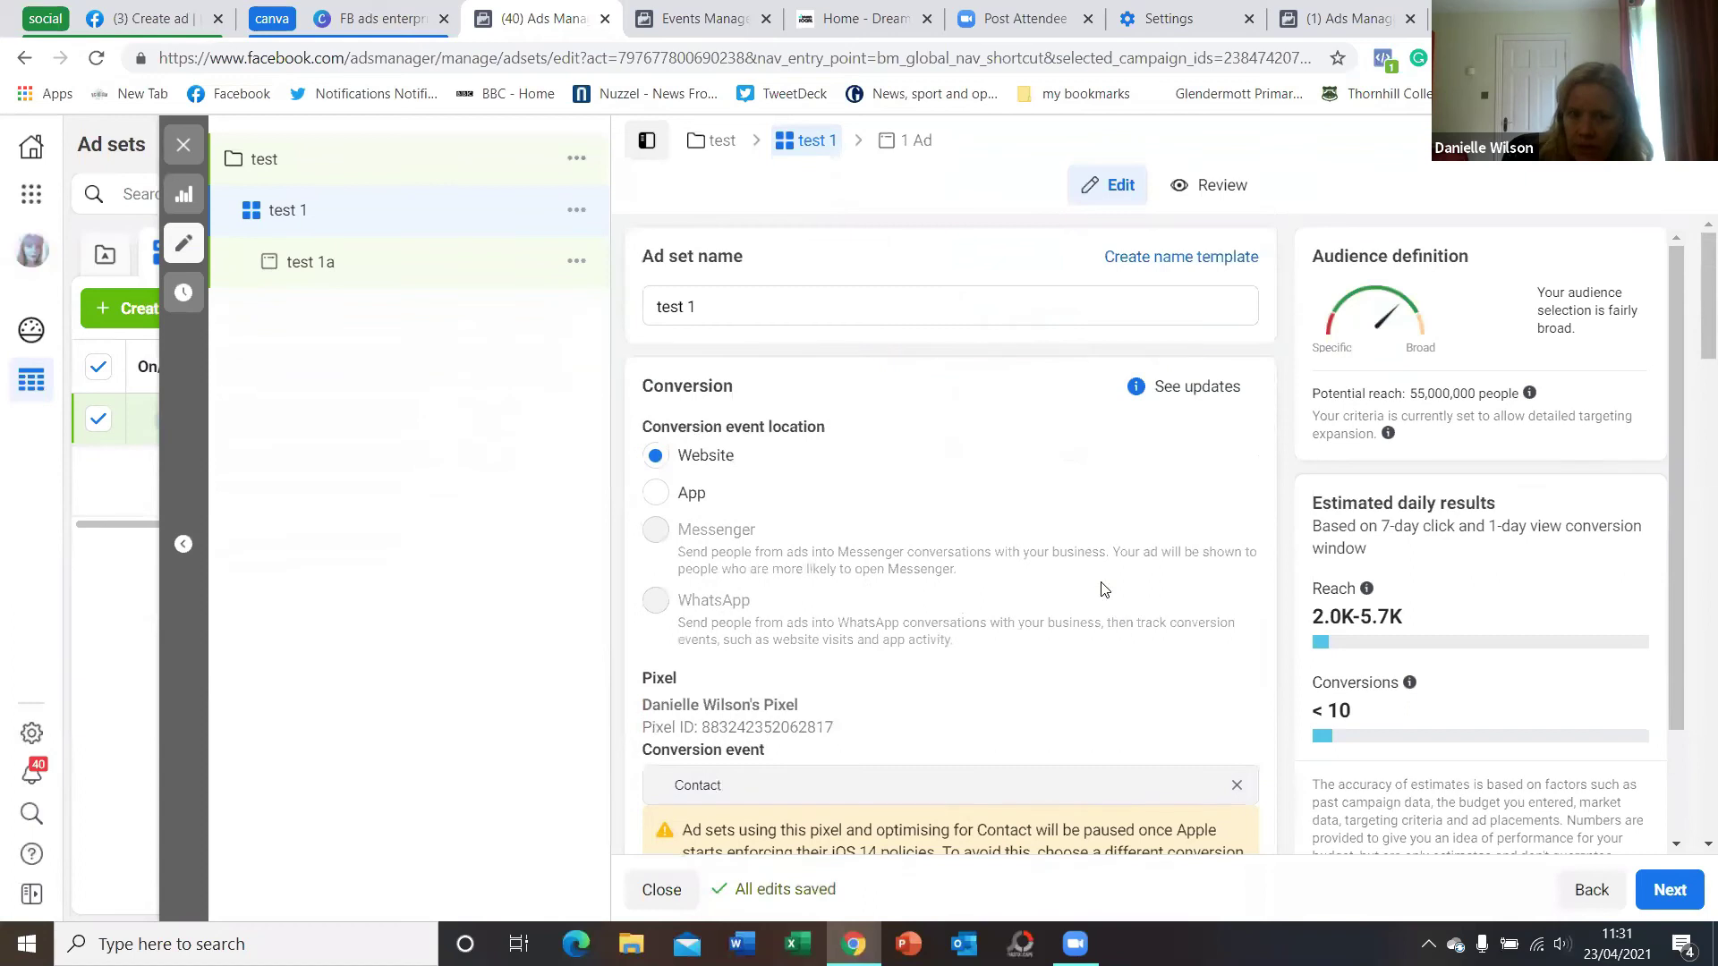
pyautogui.scroll(-1, 1110, 595)
pyautogui.scroll(-8, 1104, 590)
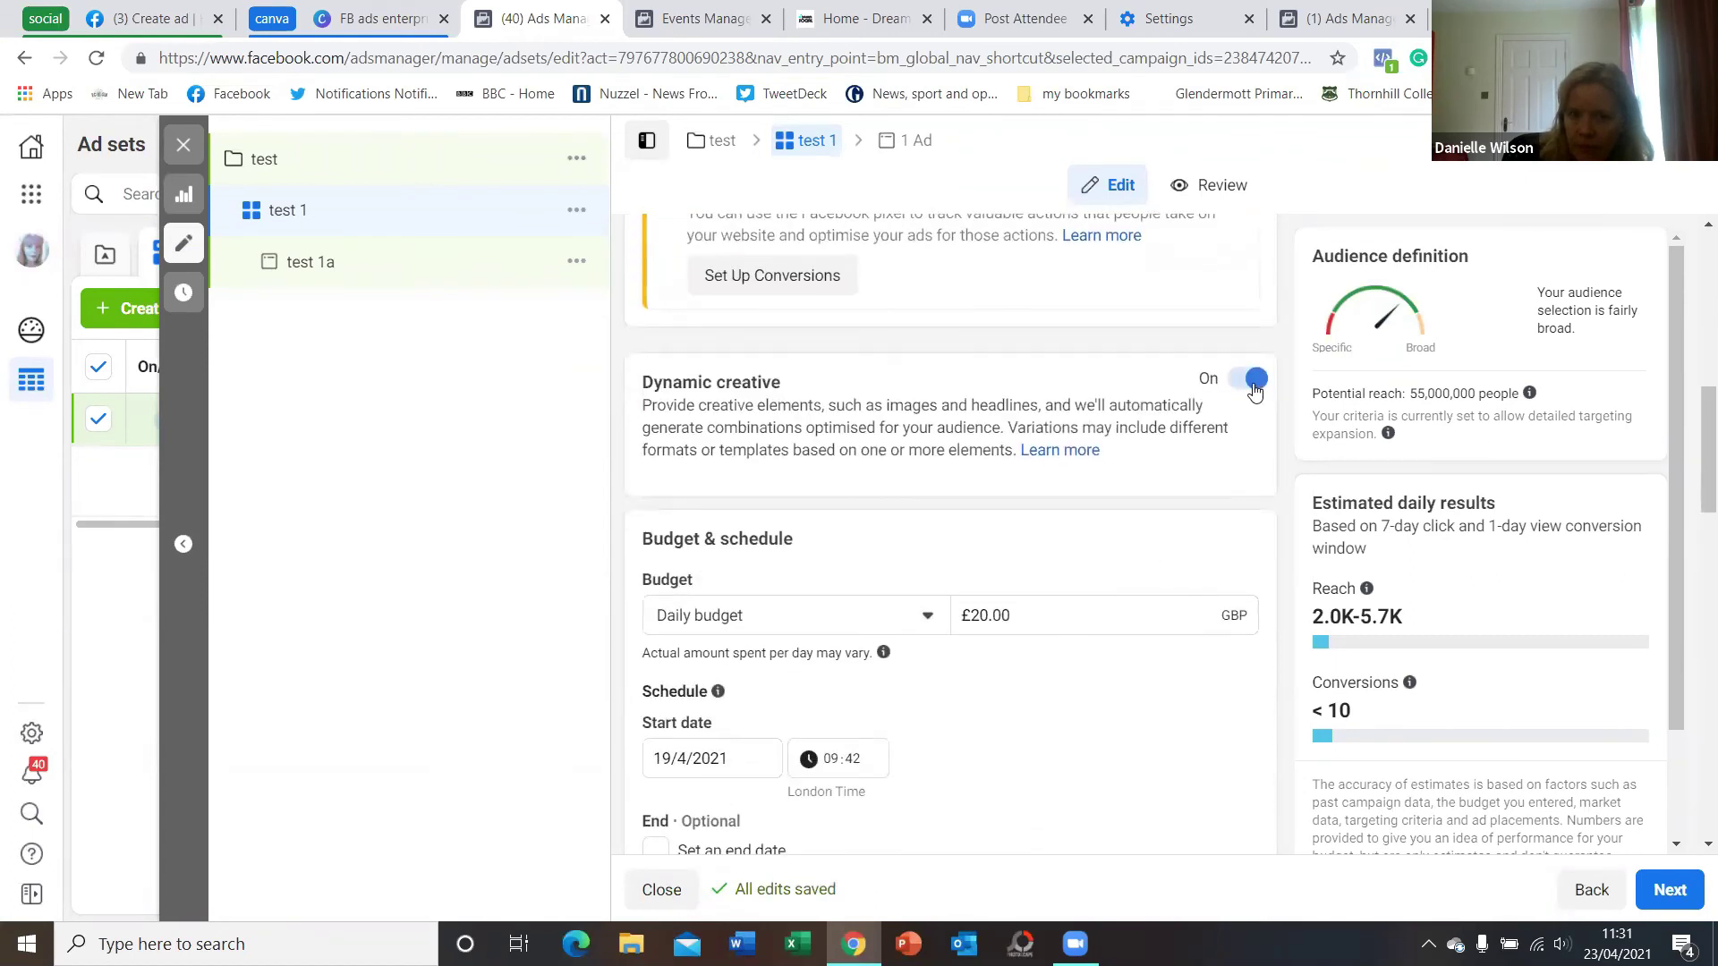
pyautogui.click(1255, 385)
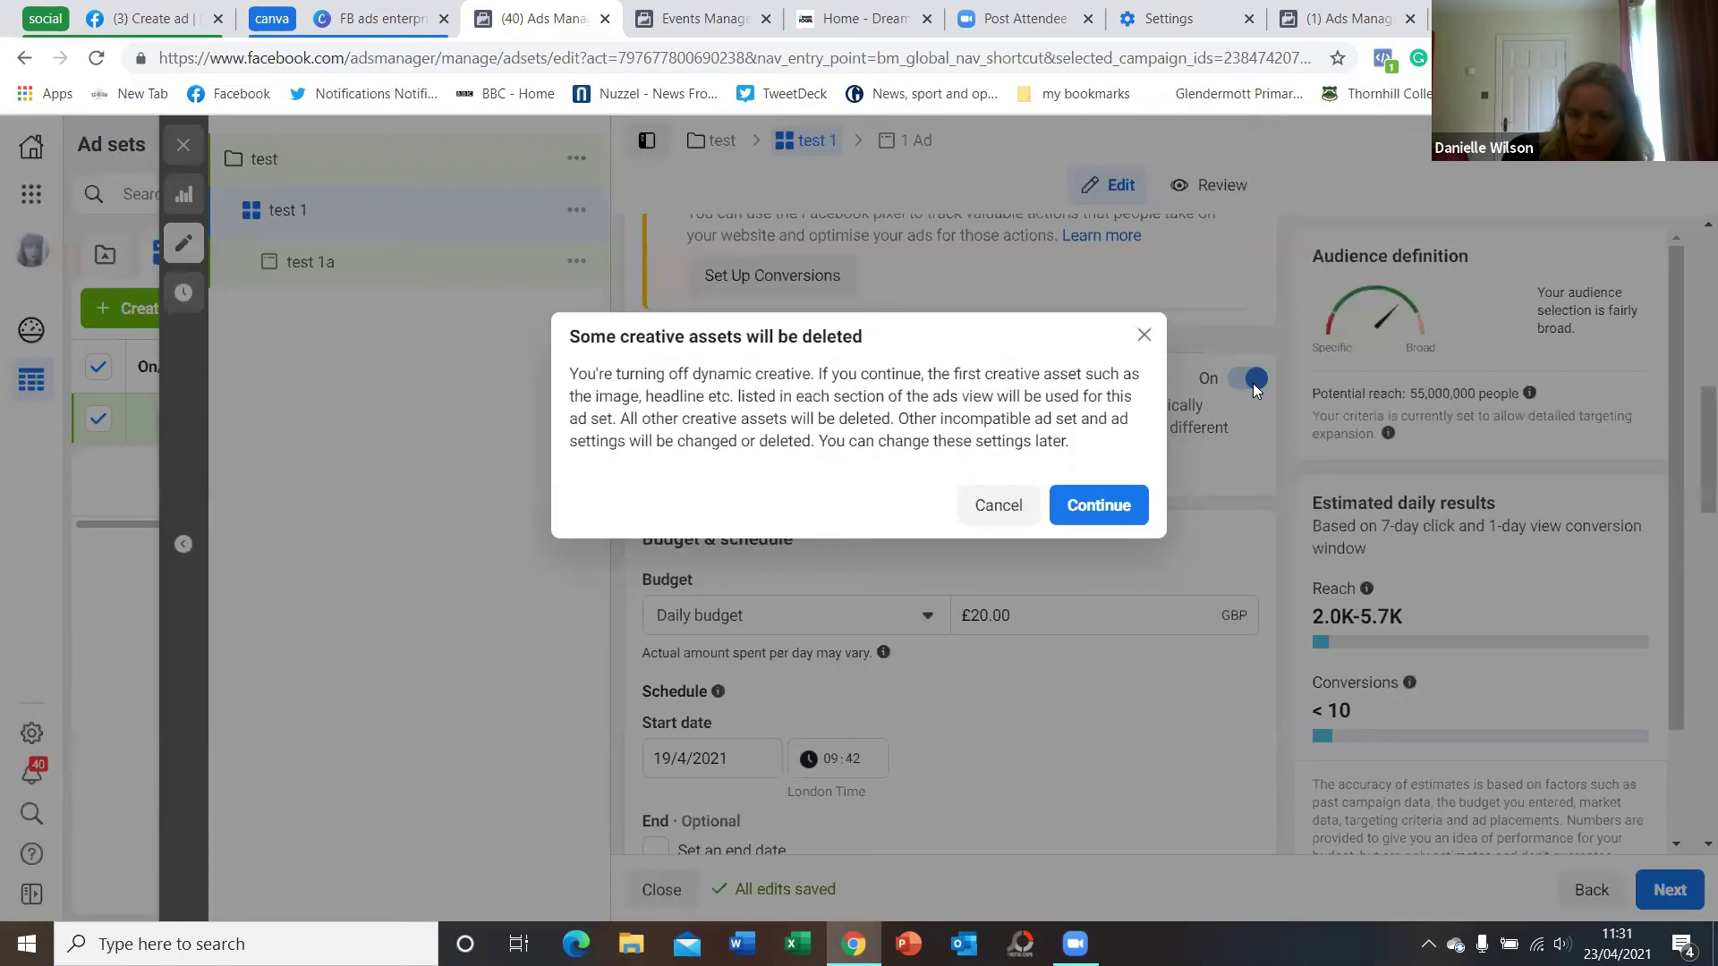
pyautogui.click(1105, 508)
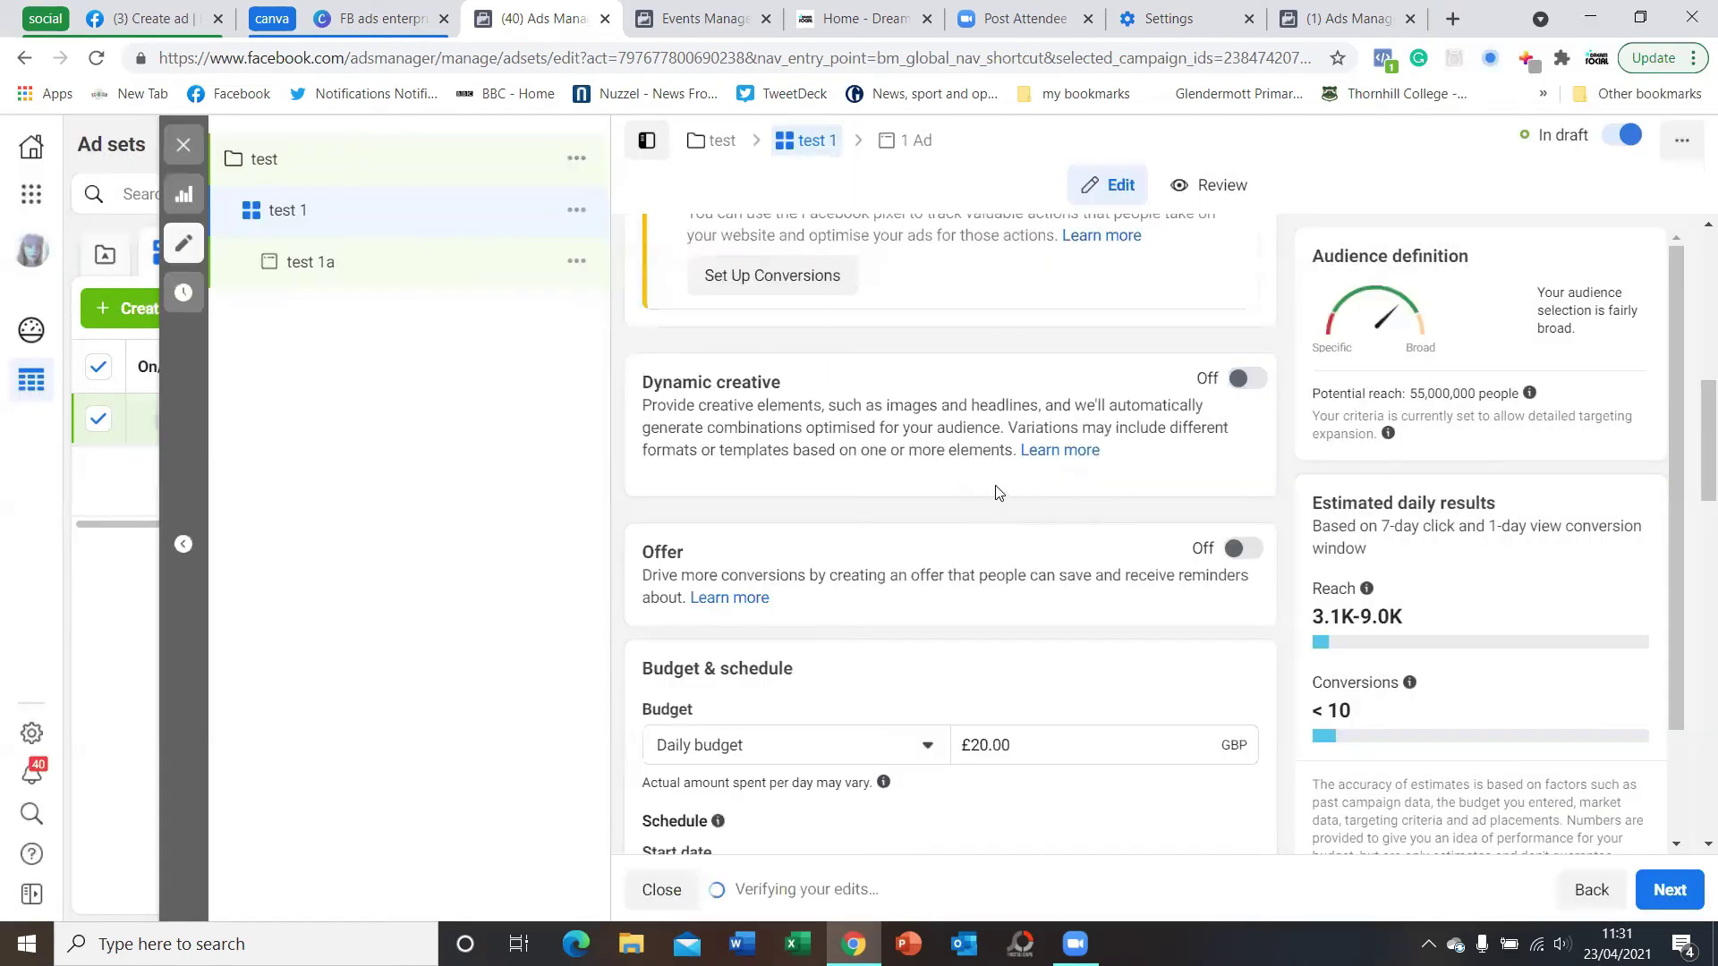
pyautogui.scroll(-10, 998, 493)
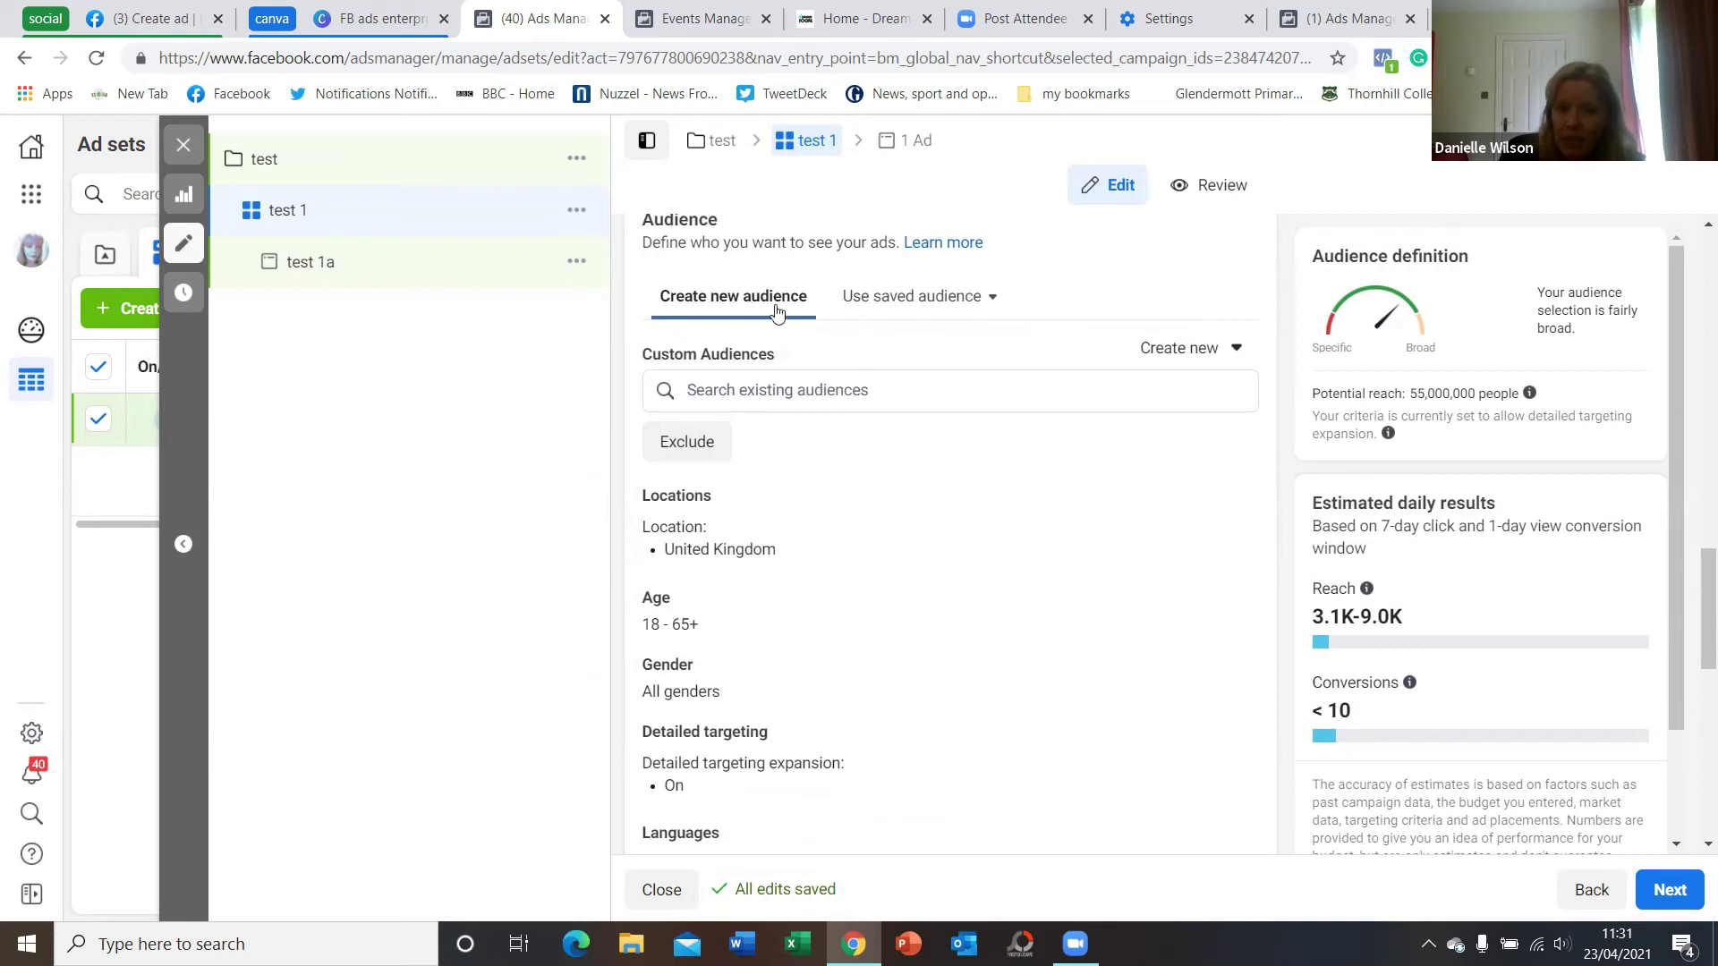
pyautogui.scroll(15, 931, 519)
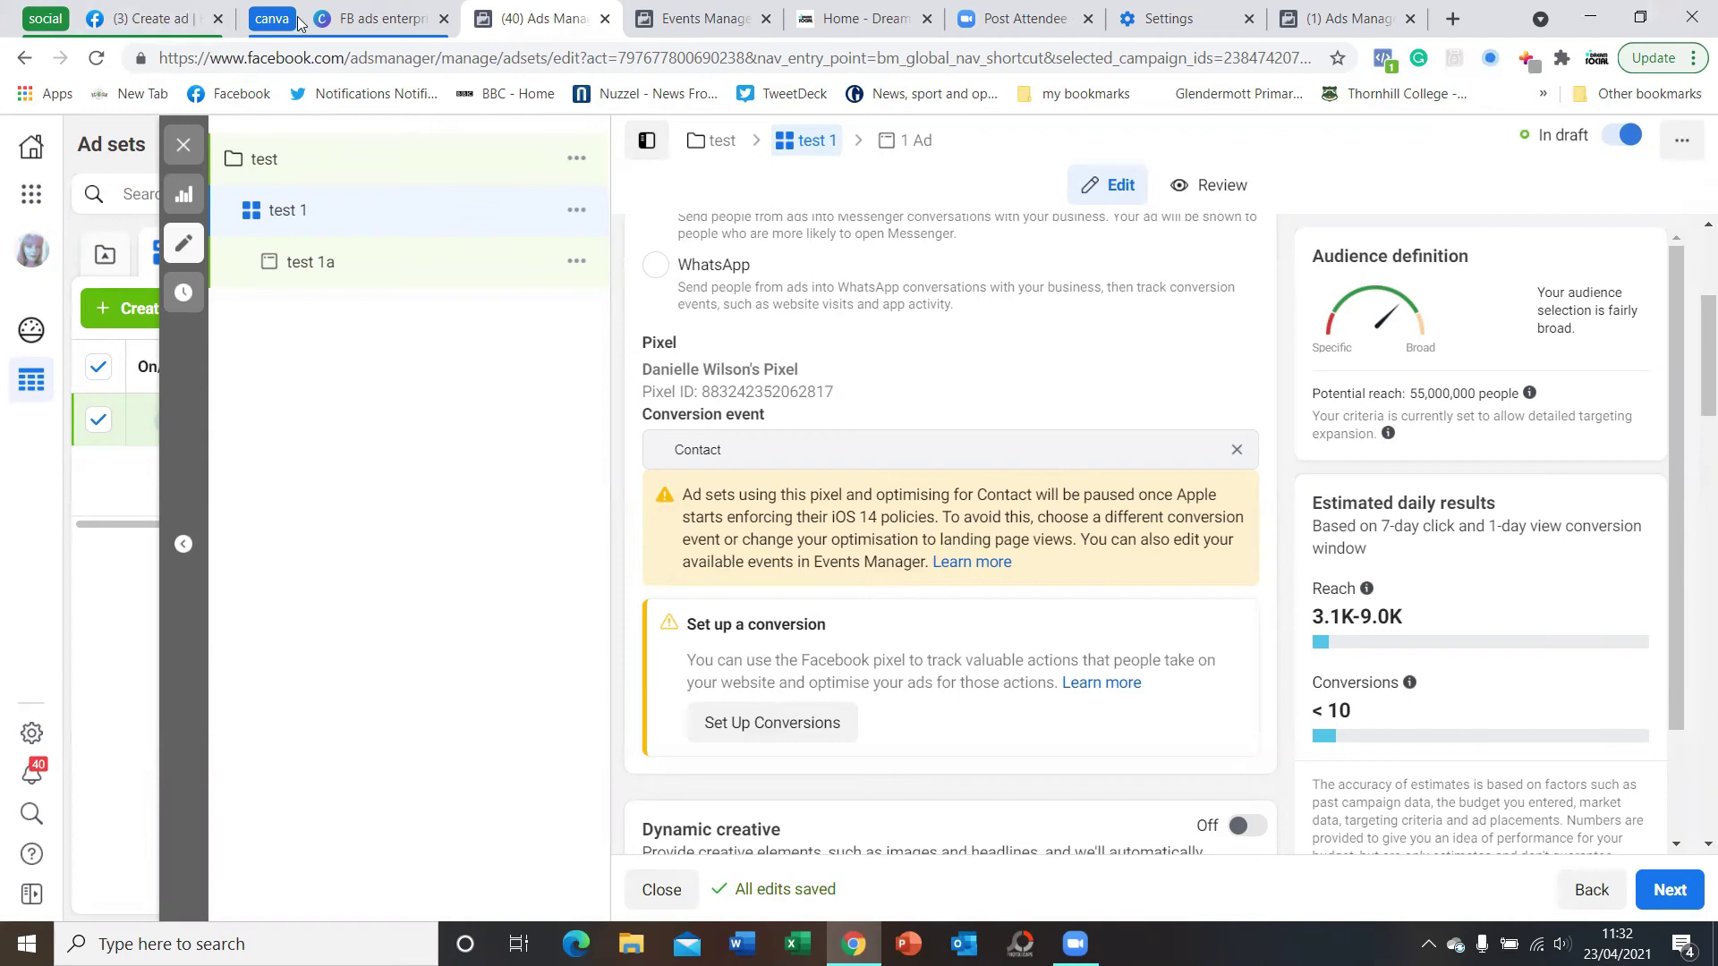
# Switch to the FB ads enterprise week design in Canva and present it full screen from the Questions slide
pyautogui.click(381, 18)
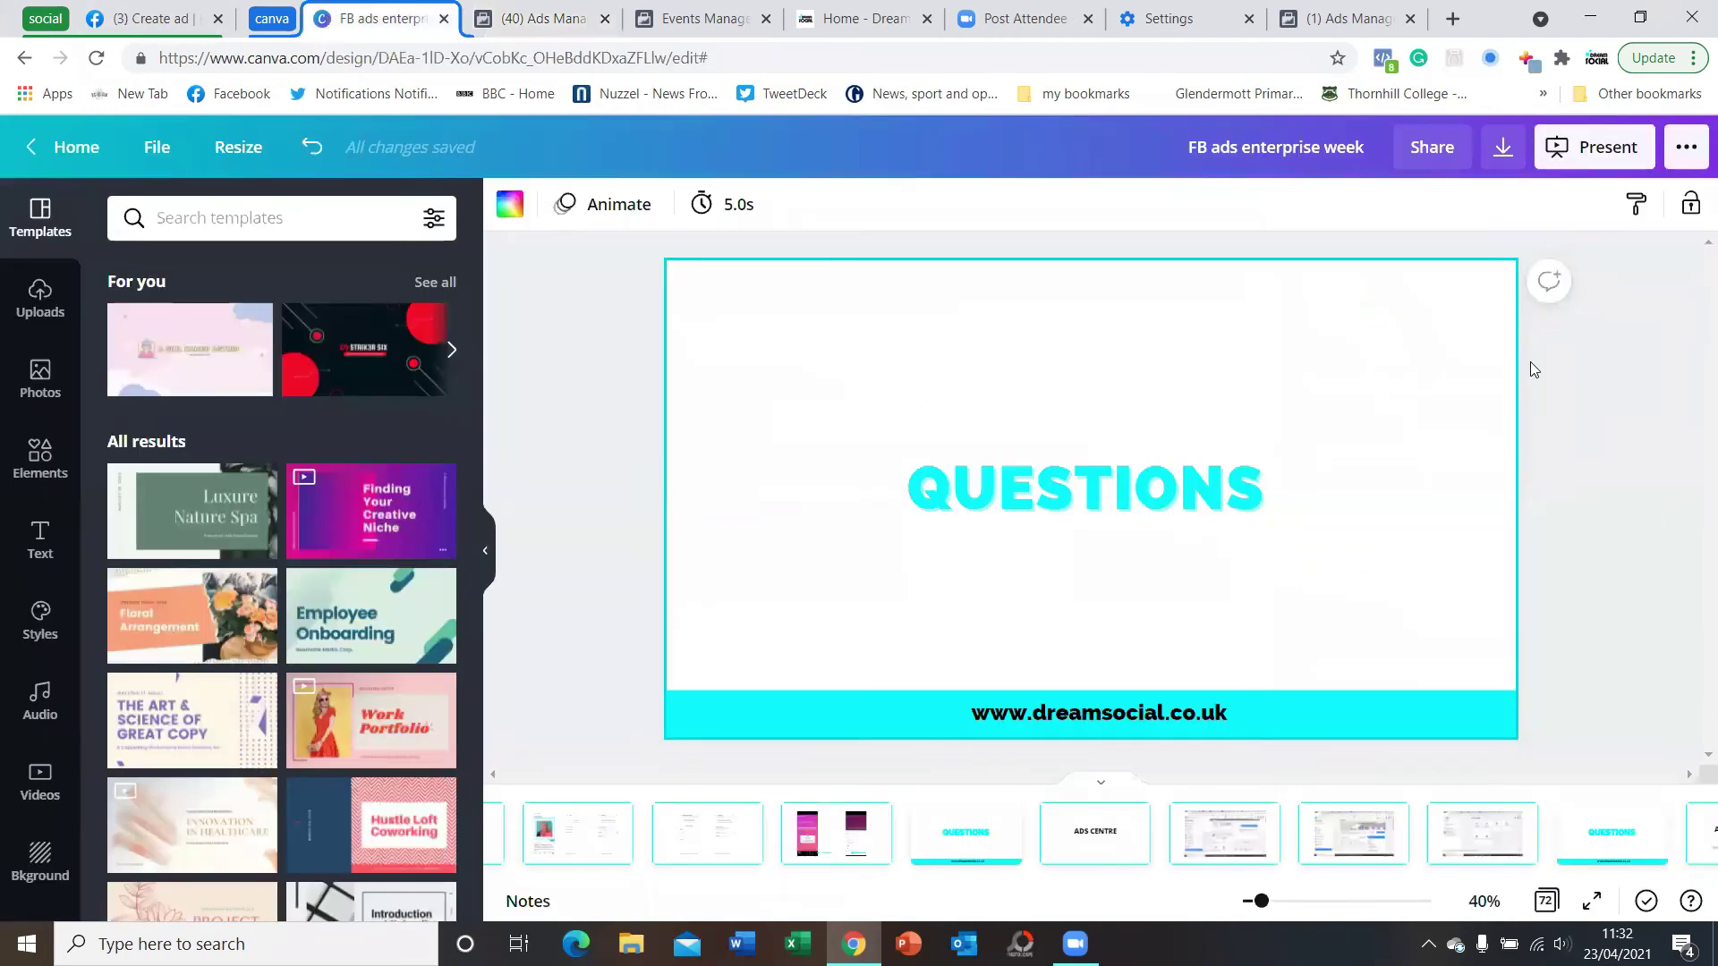
pyautogui.click(1573, 154)
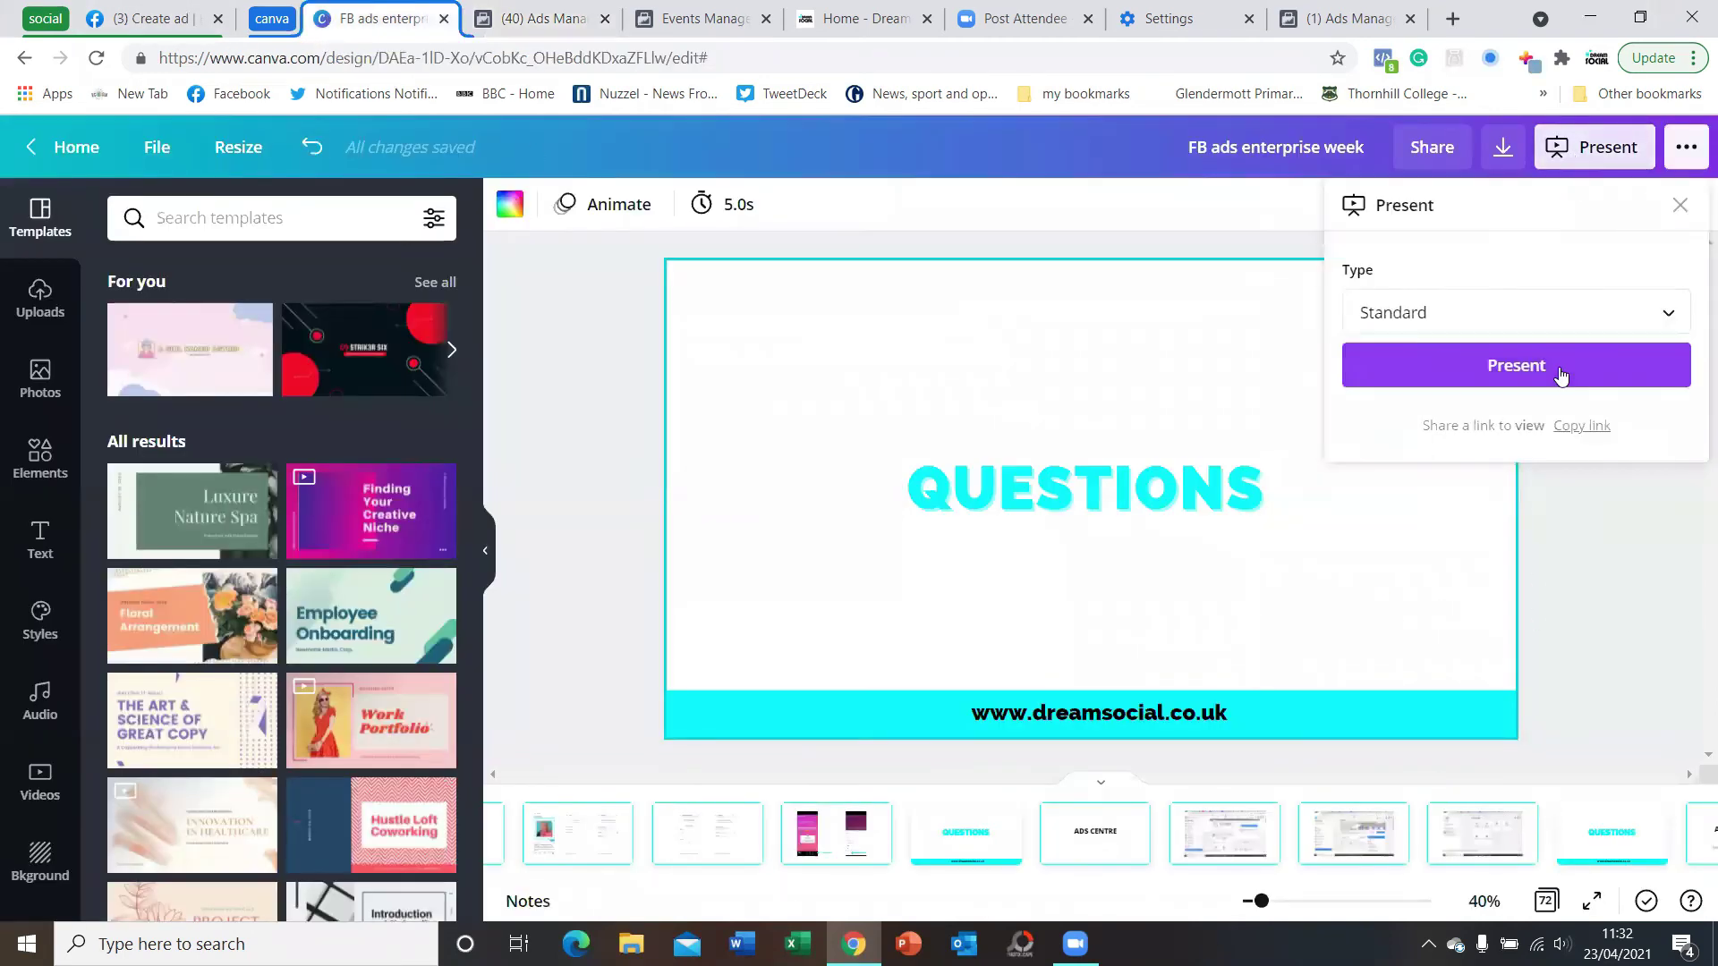
pyautogui.click(1560, 365)
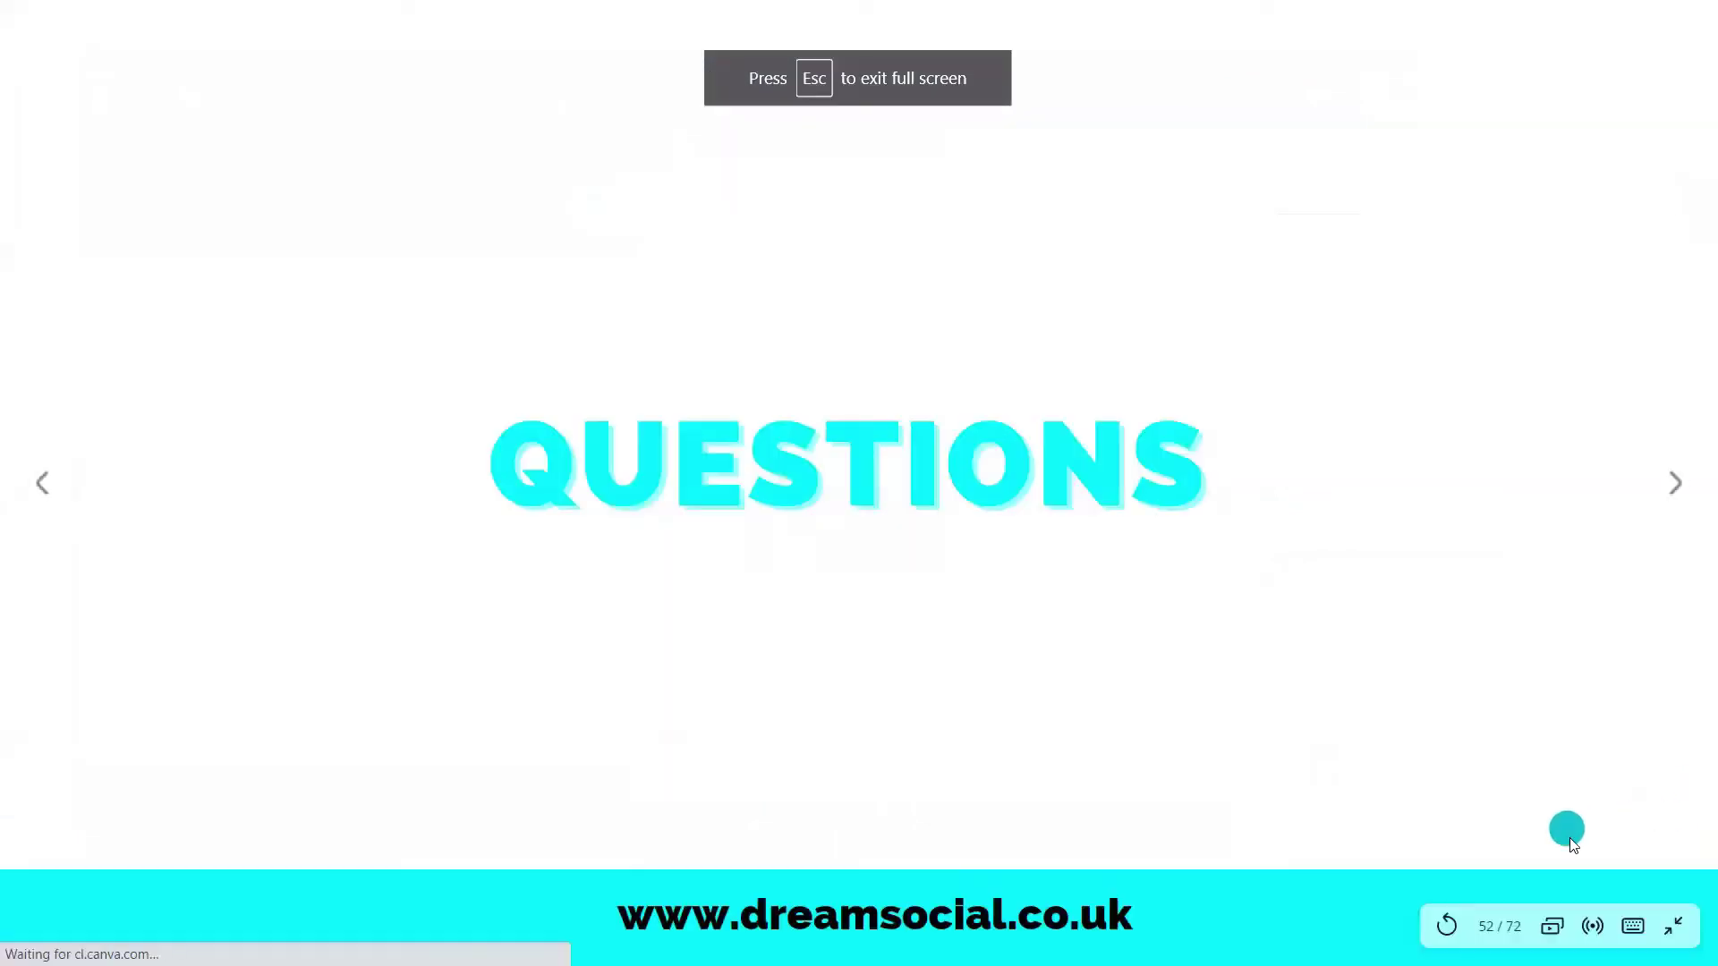
# Present the slides from "Construction of a high performing ad" through "When creating ads you need" to the annotated Canva ad example
pyautogui.click(1601, 501)
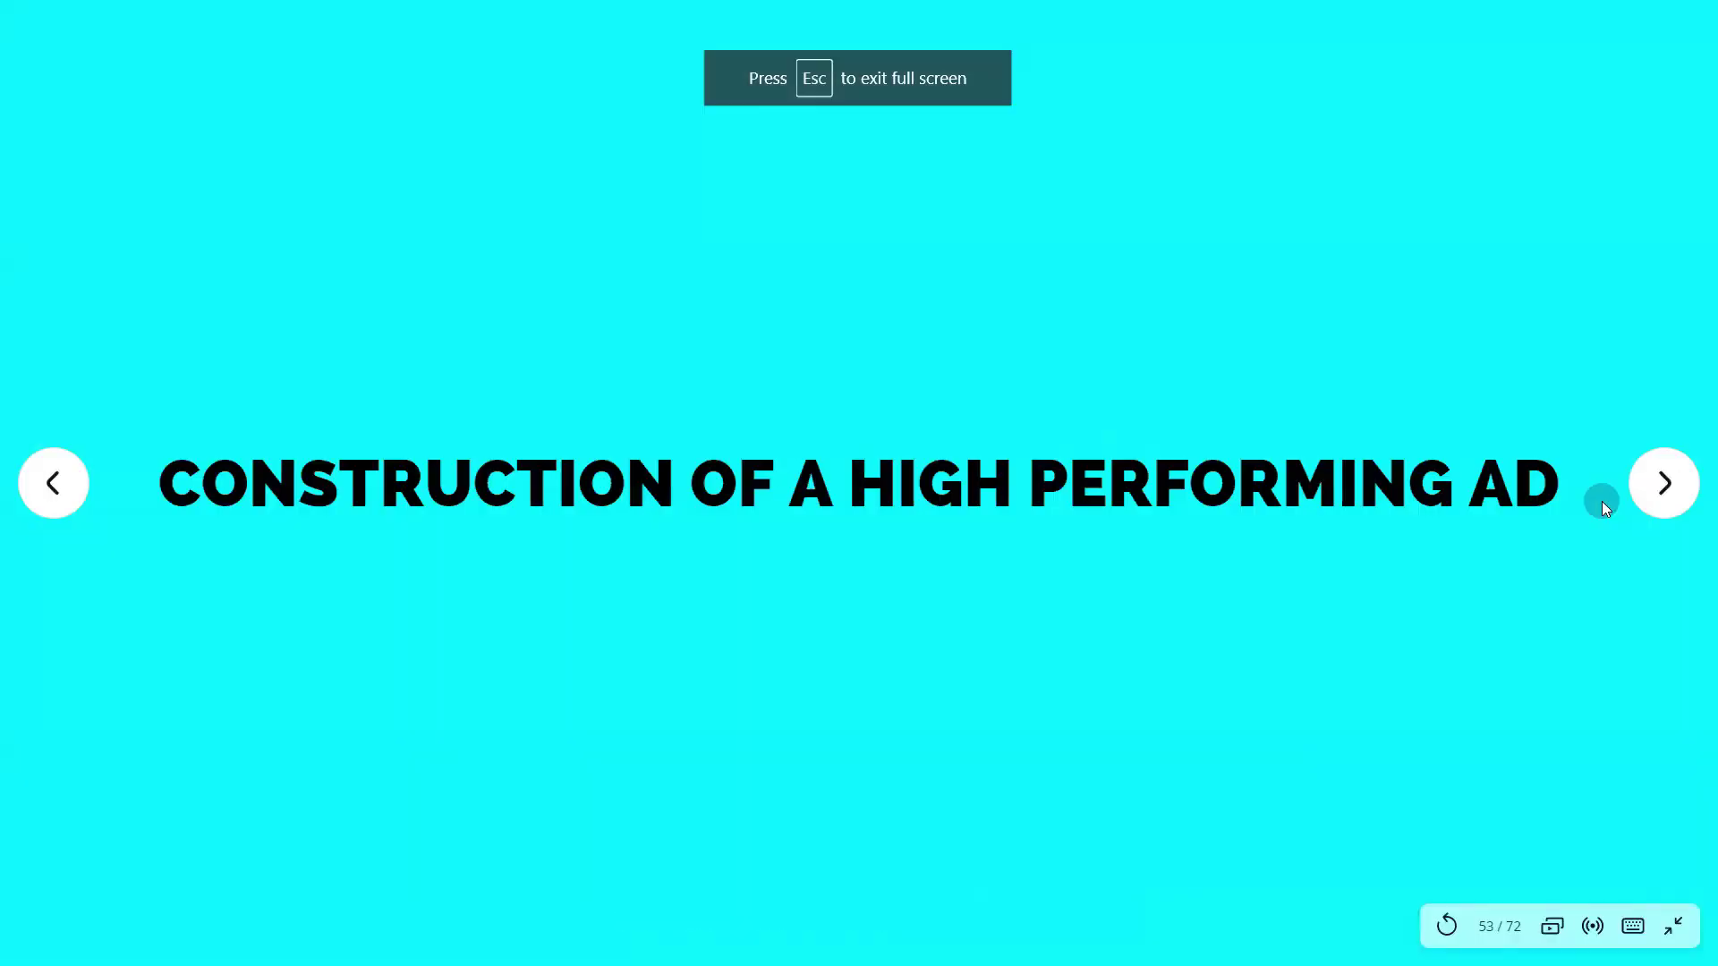
pyautogui.click(1652, 533)
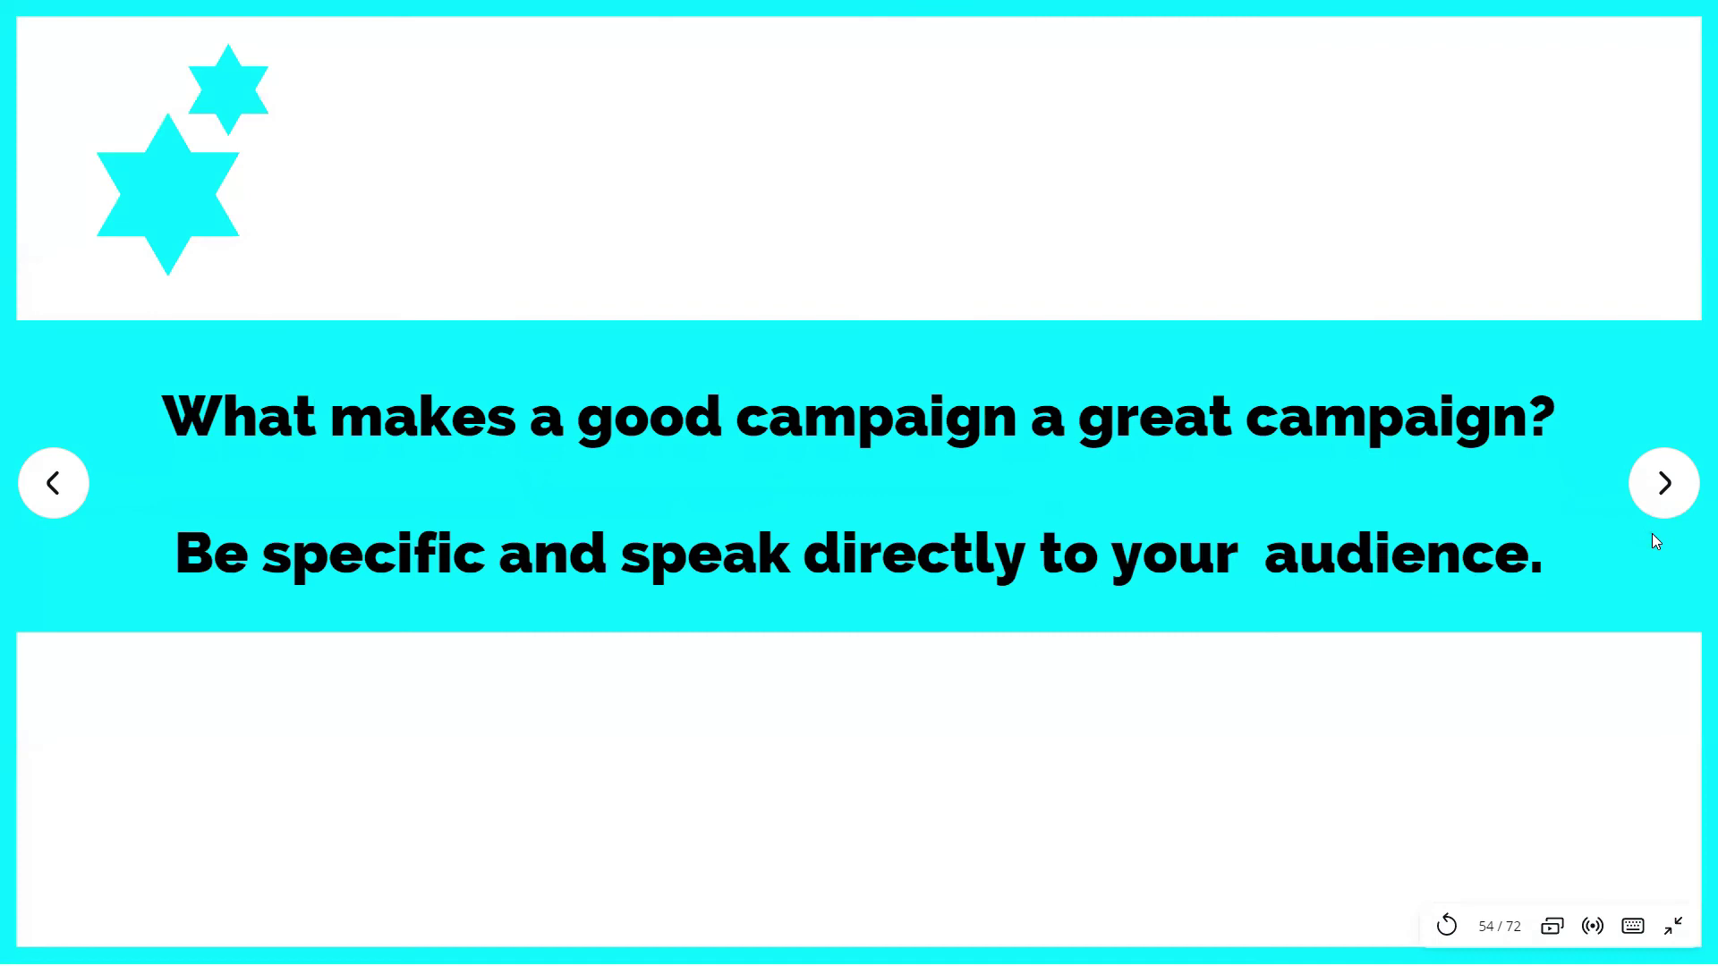
pyautogui.click(1652, 533)
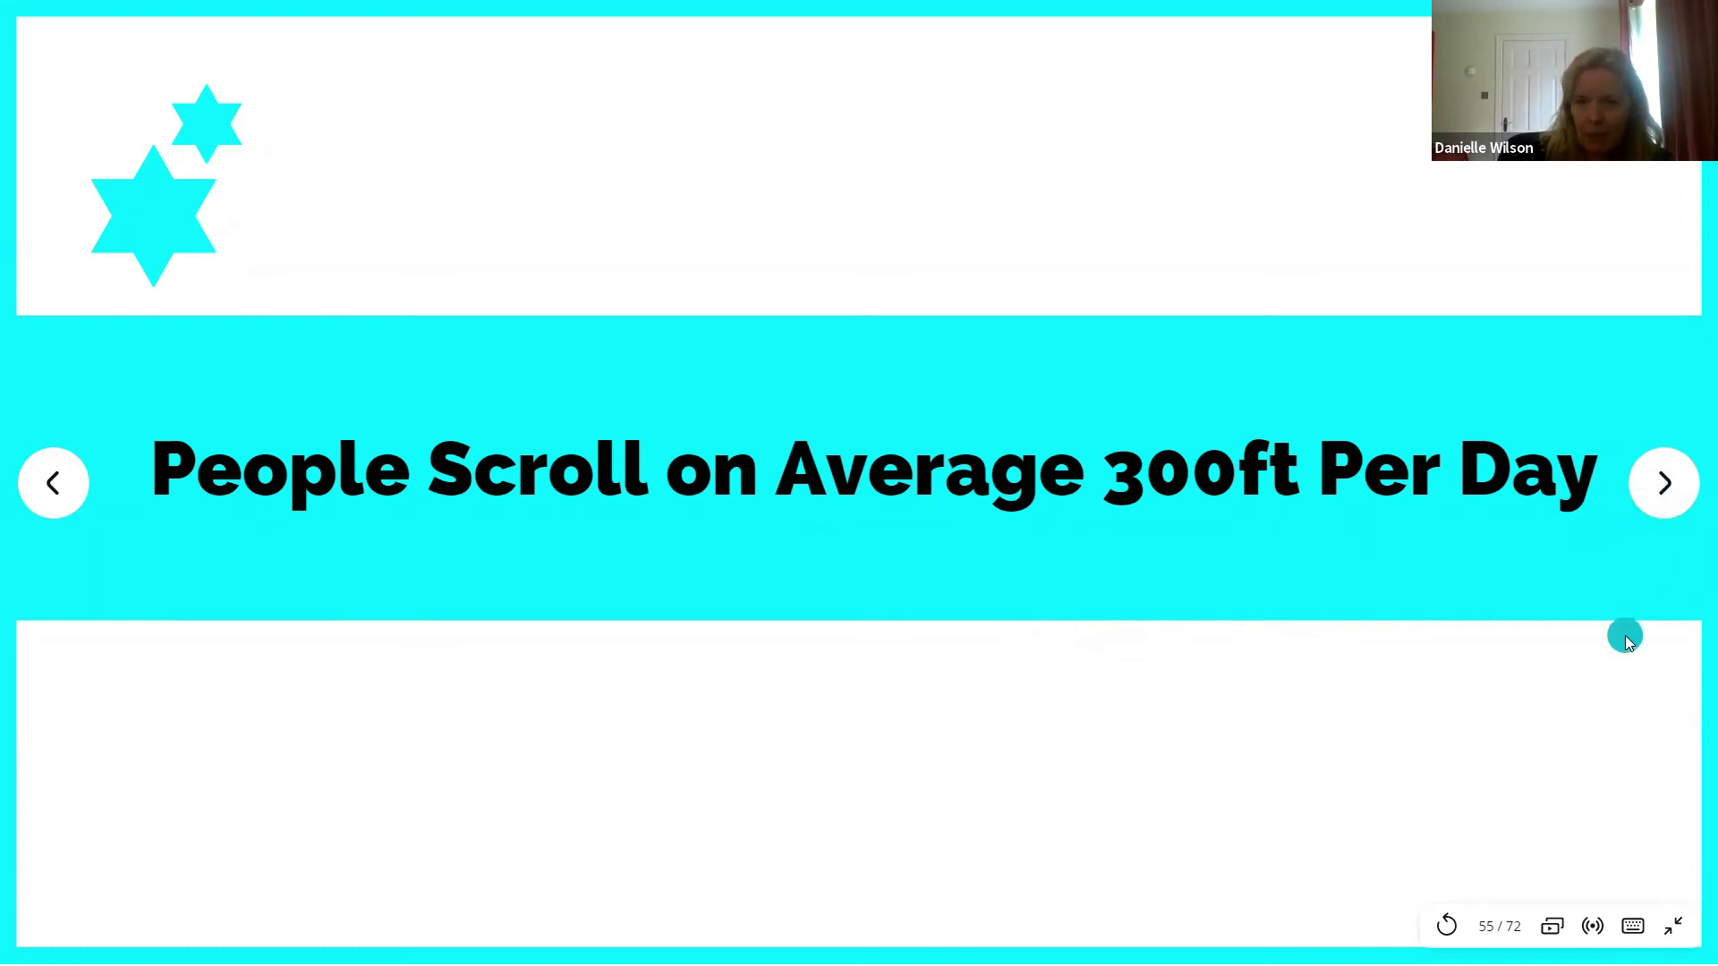
pyautogui.click(1679, 494)
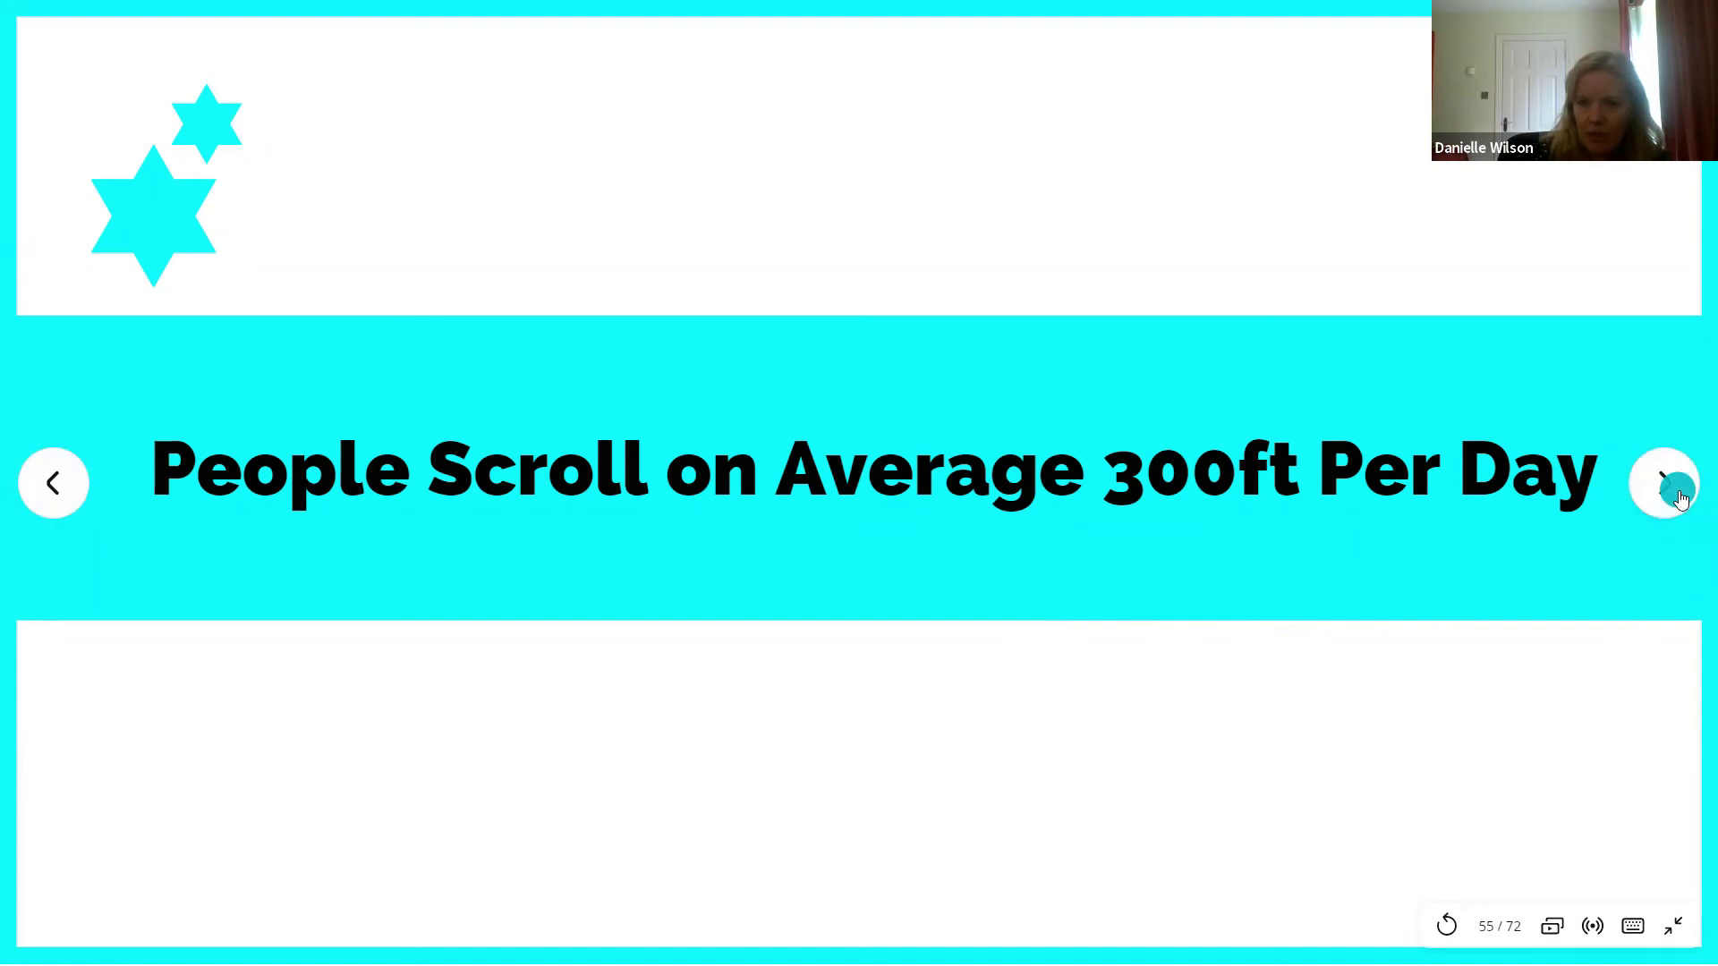
pyautogui.click(1679, 497)
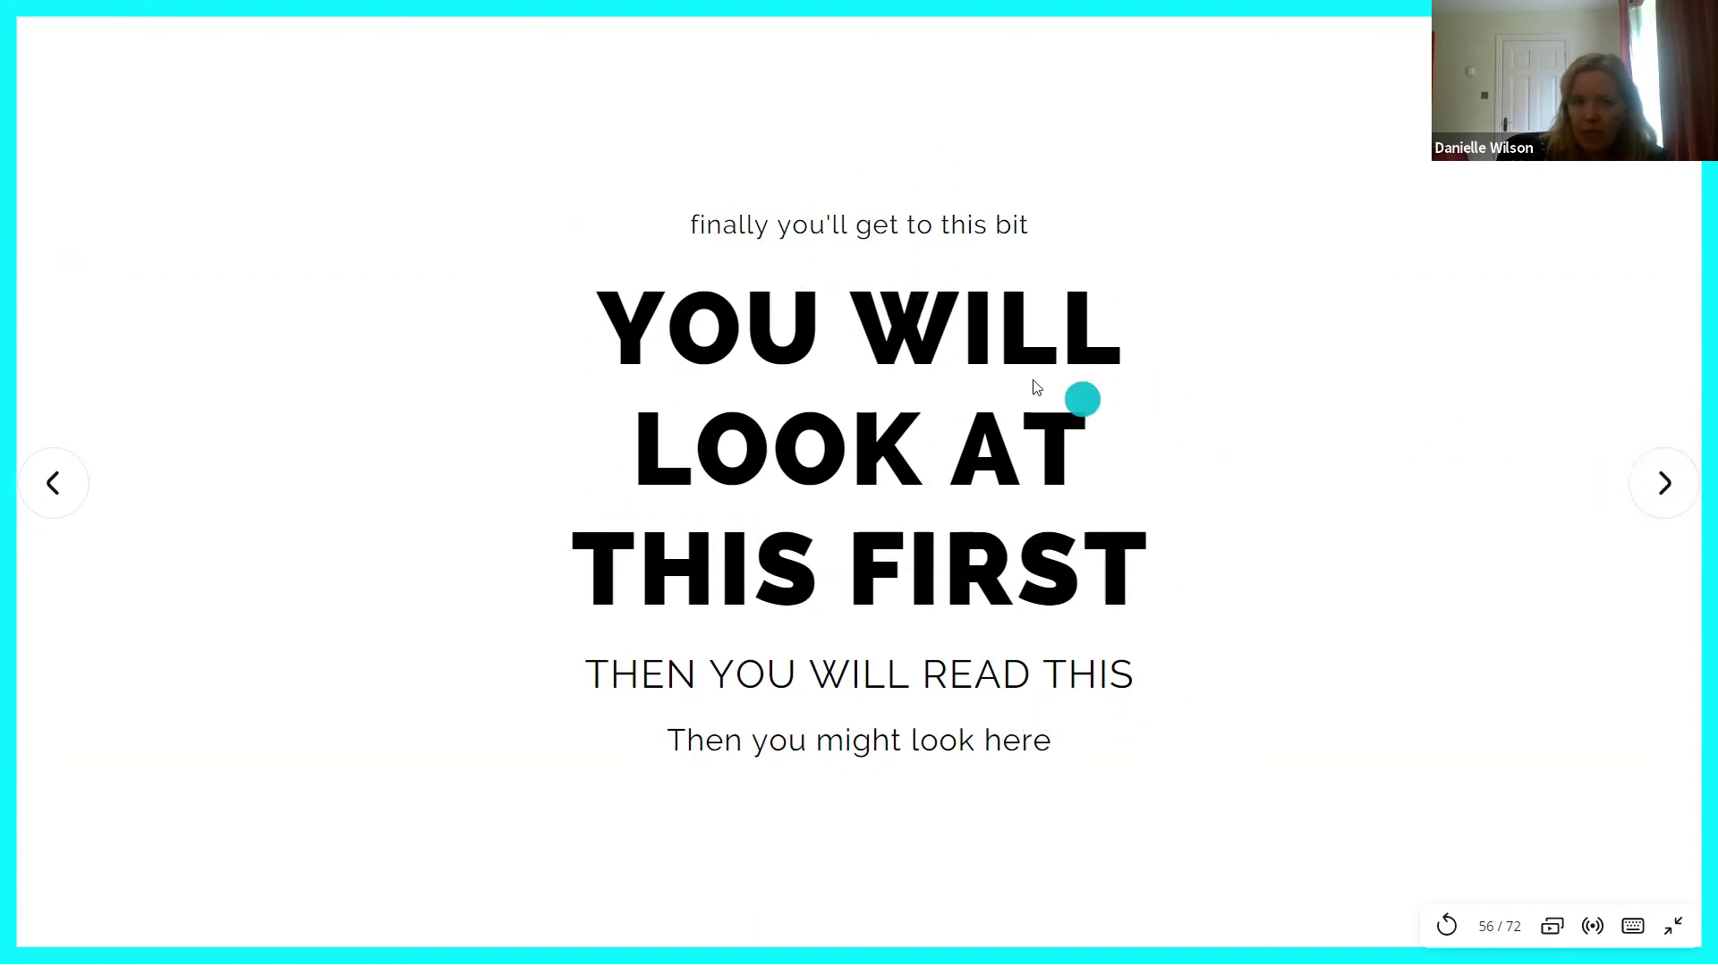
pyautogui.click(1664, 488)
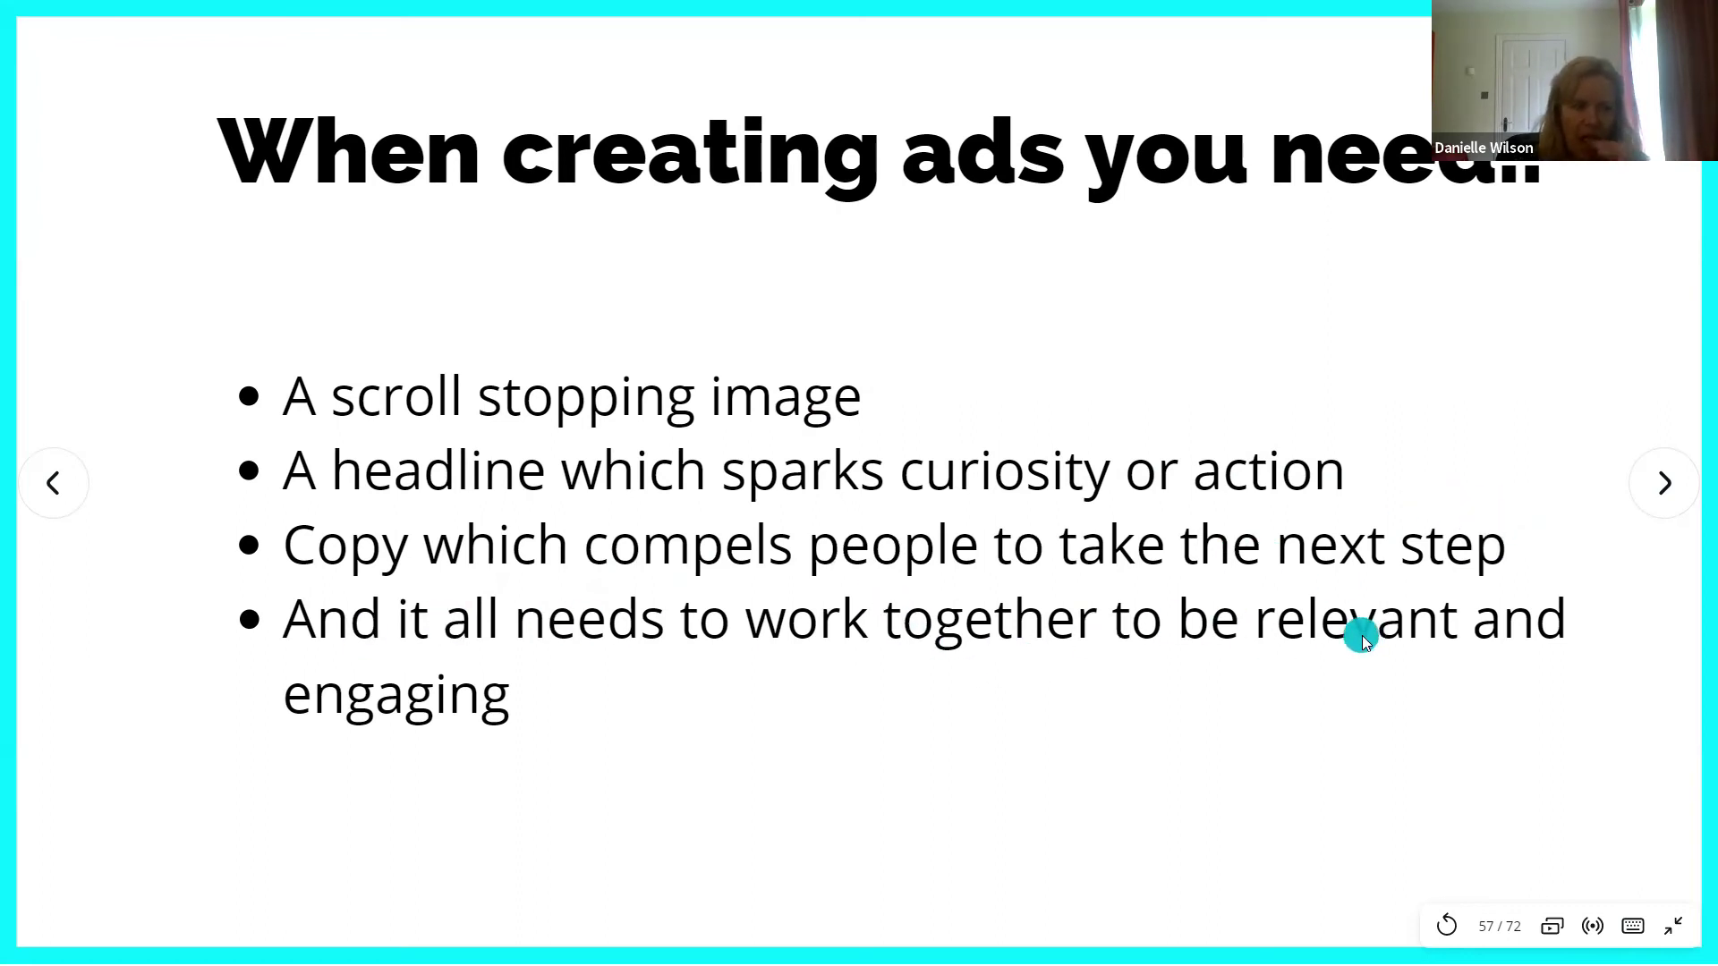
pyautogui.click(1658, 484)
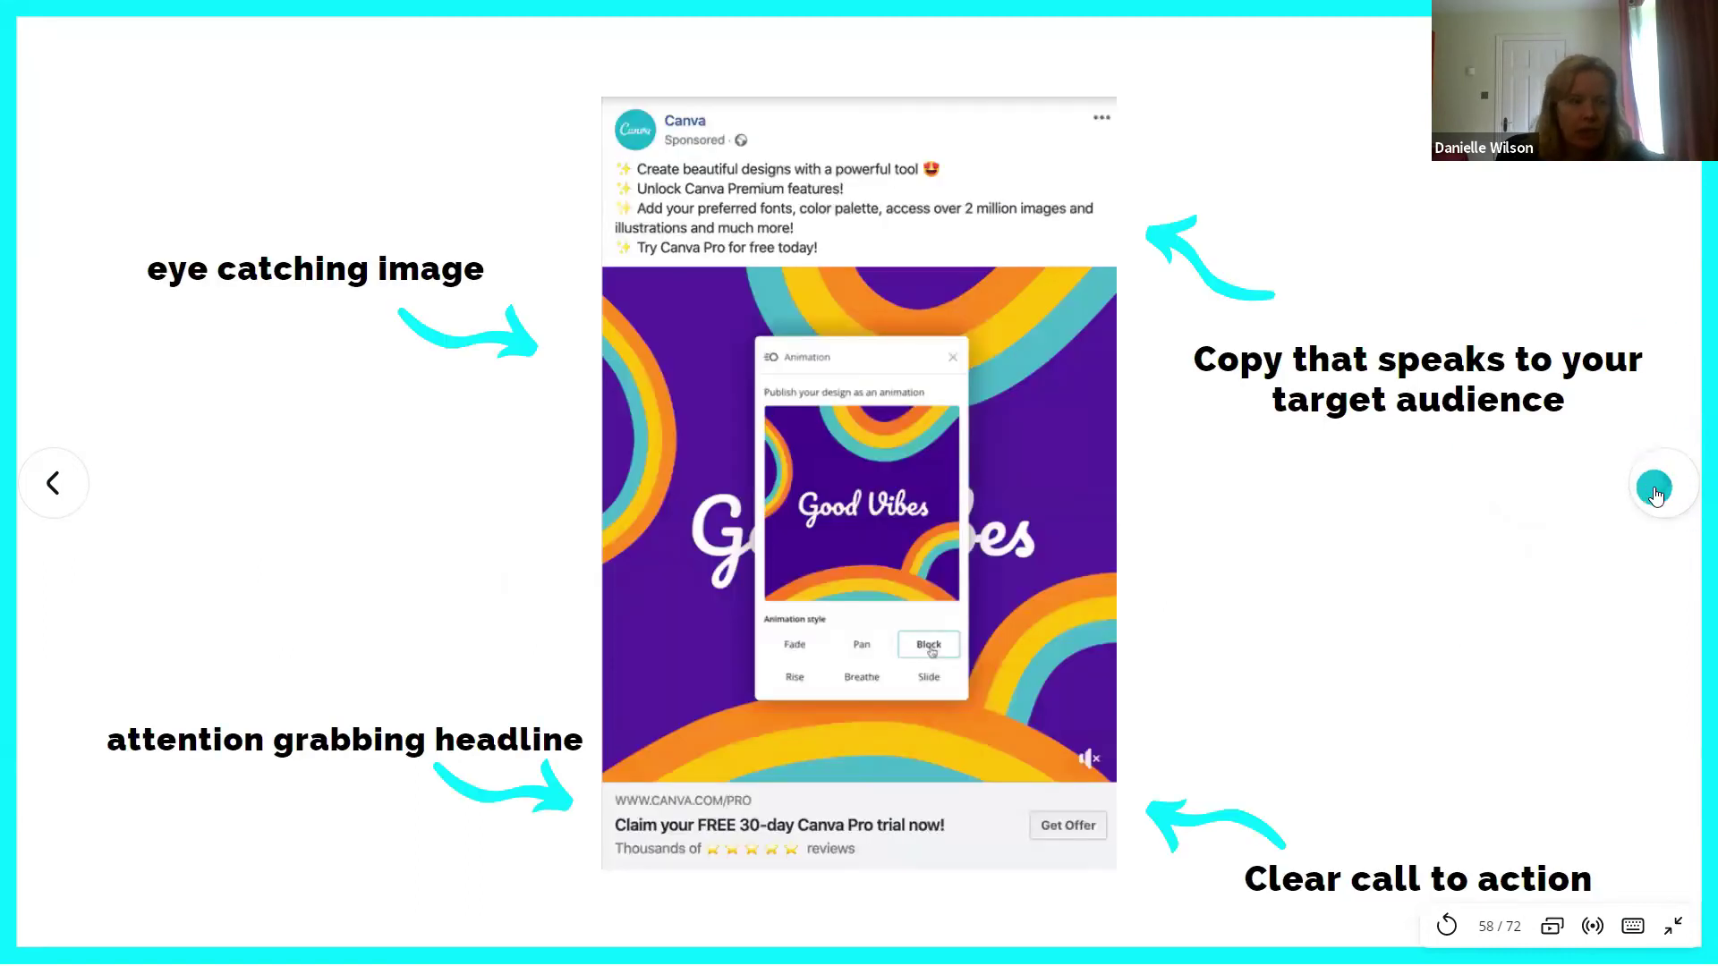